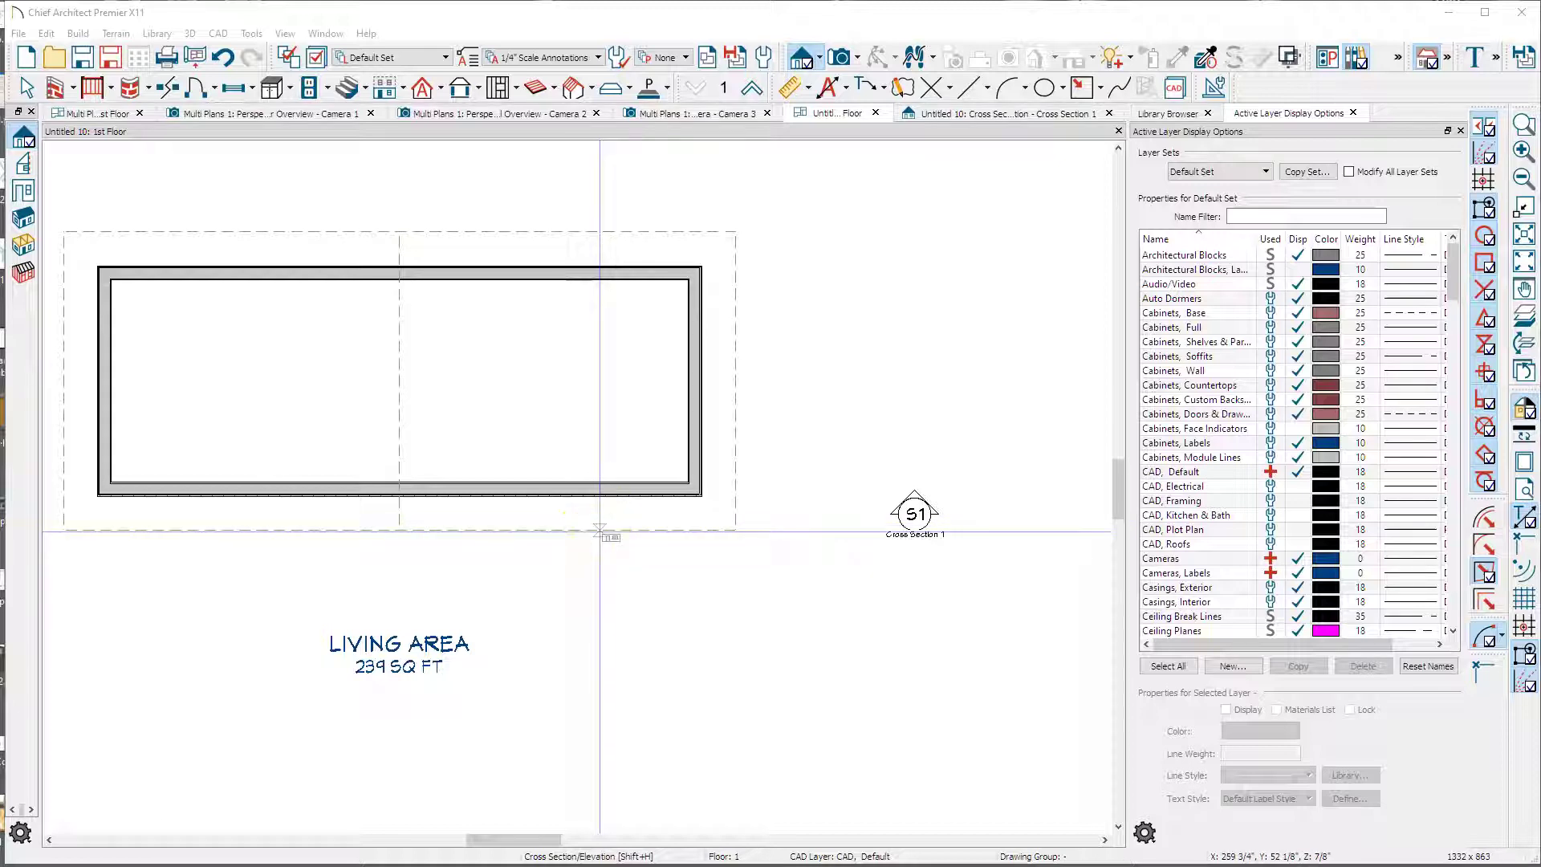
# - Switch from the floor plan to the Cross Section 1 view showing the gable end
pyautogui.moveTo(600, 530); pyautogui.dragTo(566, 491)
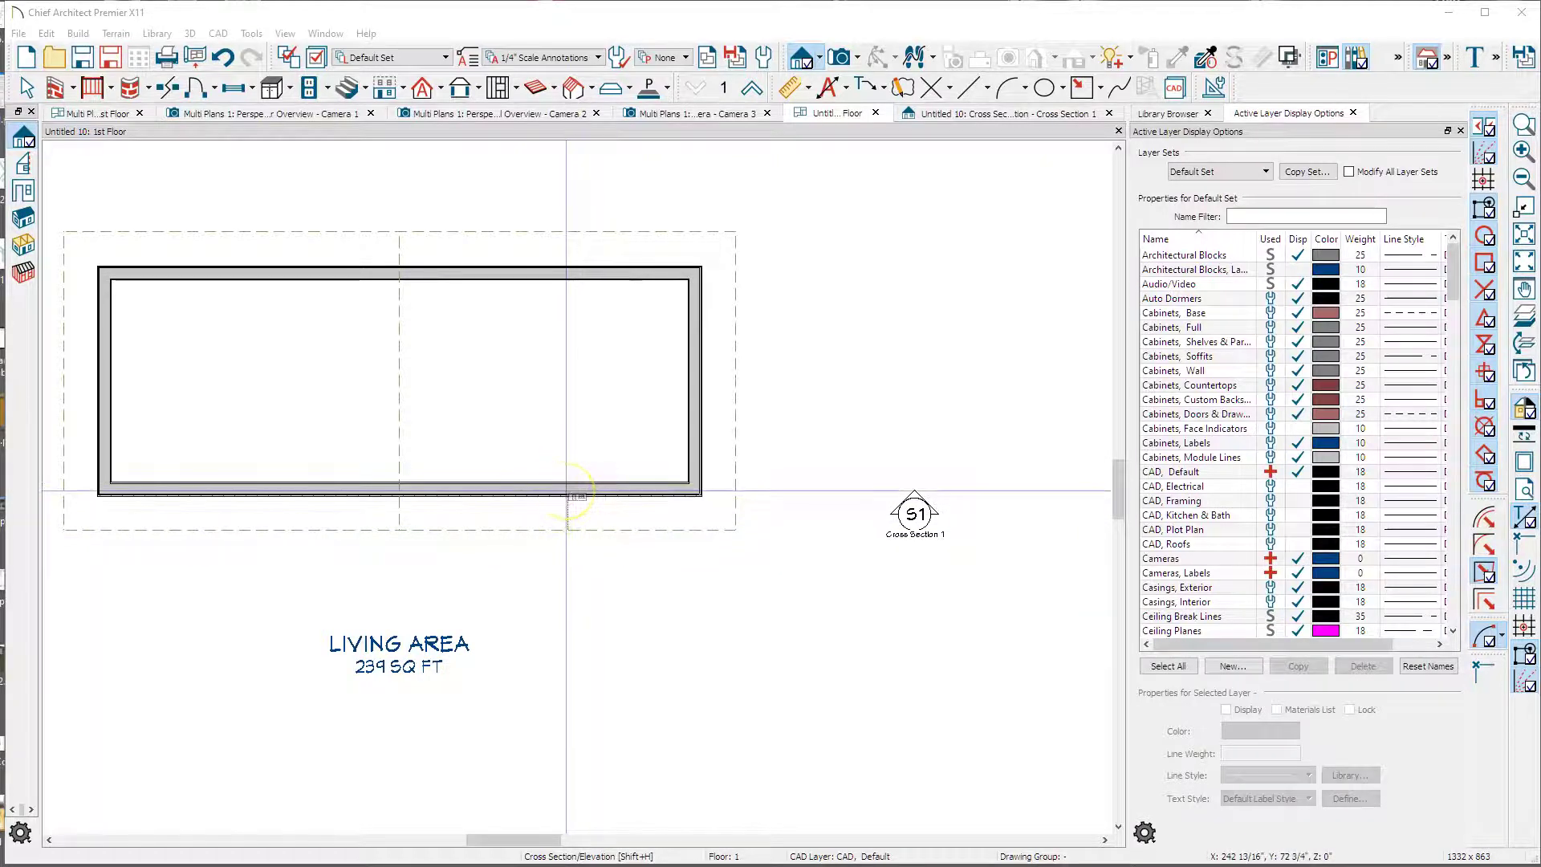
pyautogui.click(939, 116)
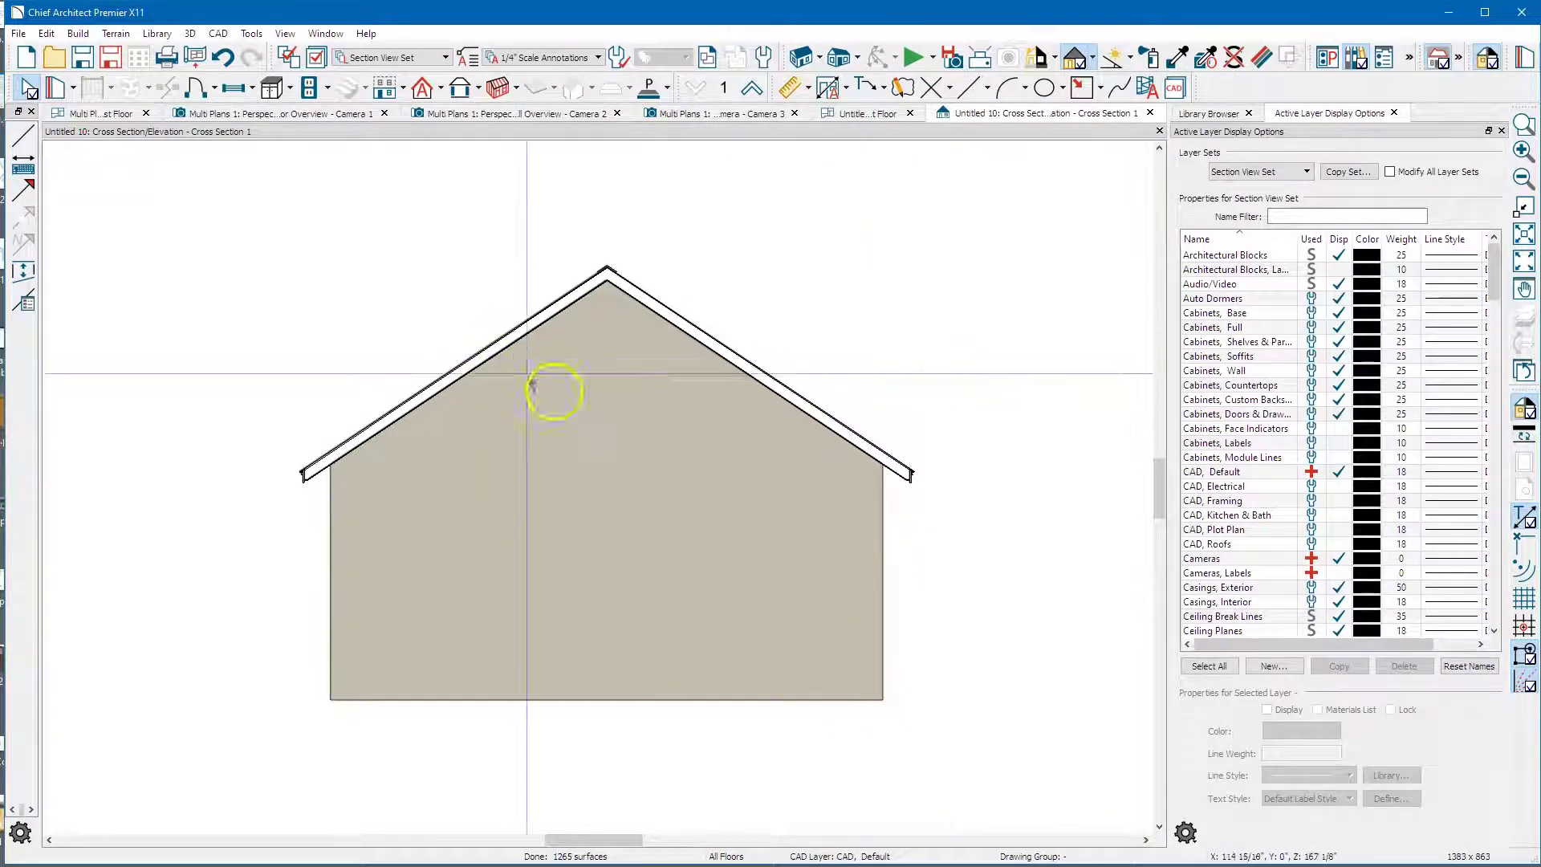
pyautogui.scroll(2, 578, 504)
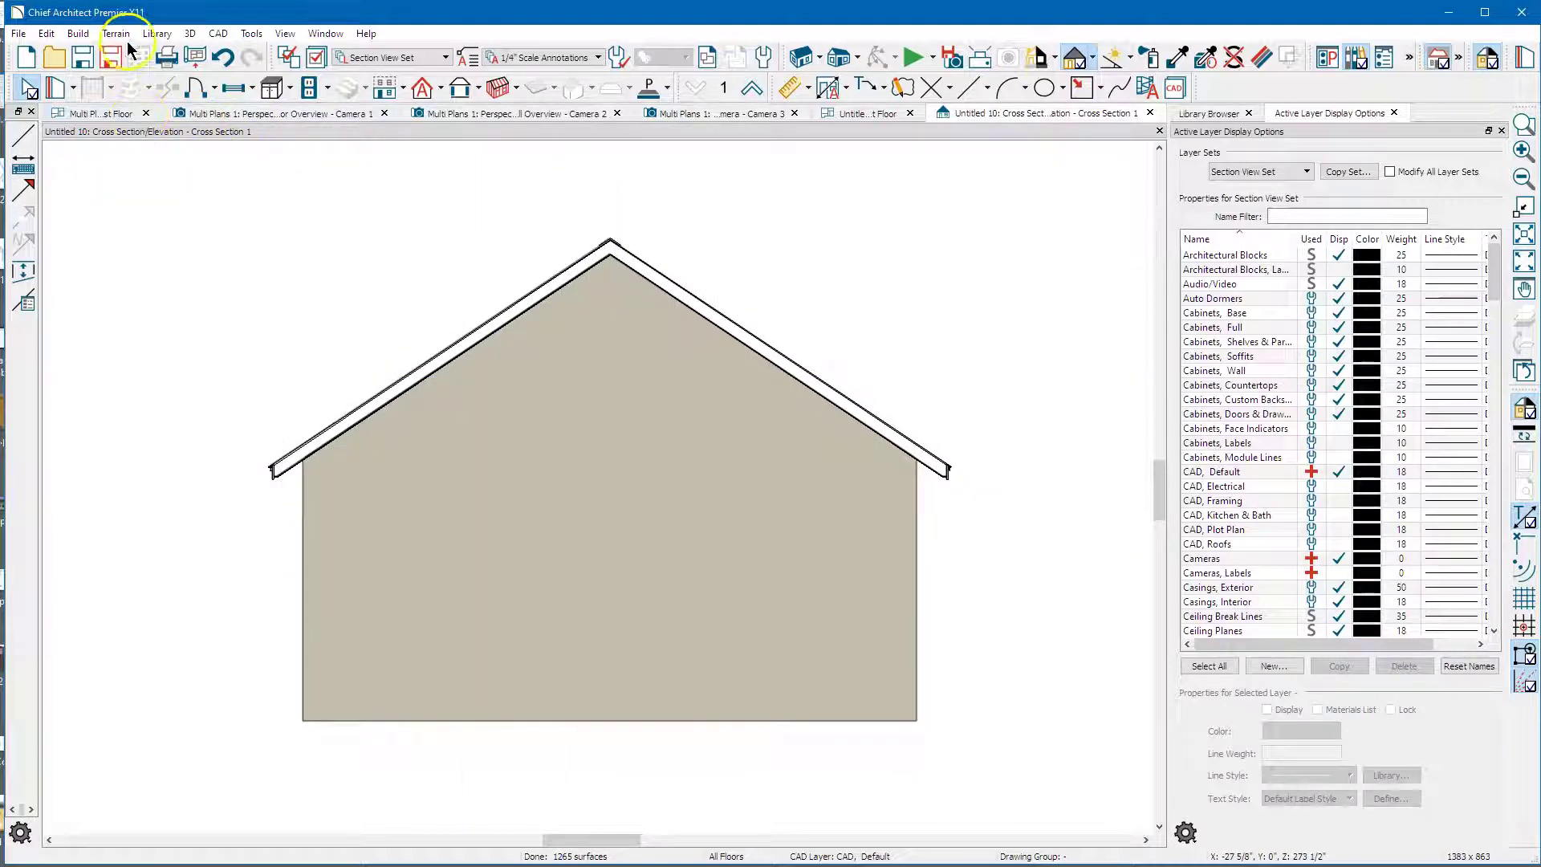
pyautogui.click(191, 33)
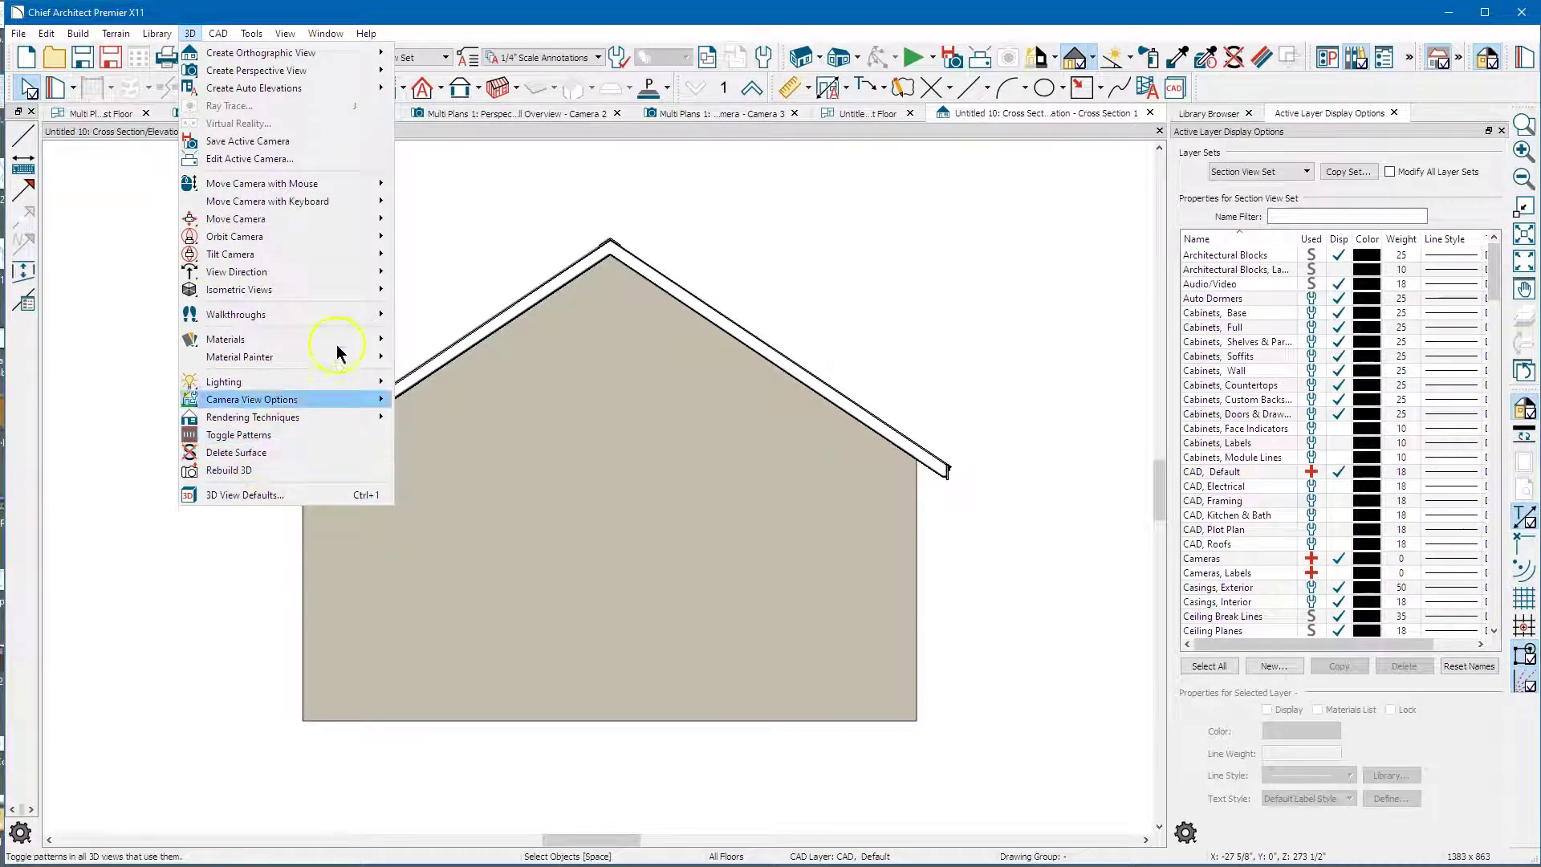
pyautogui.click(474, 227)
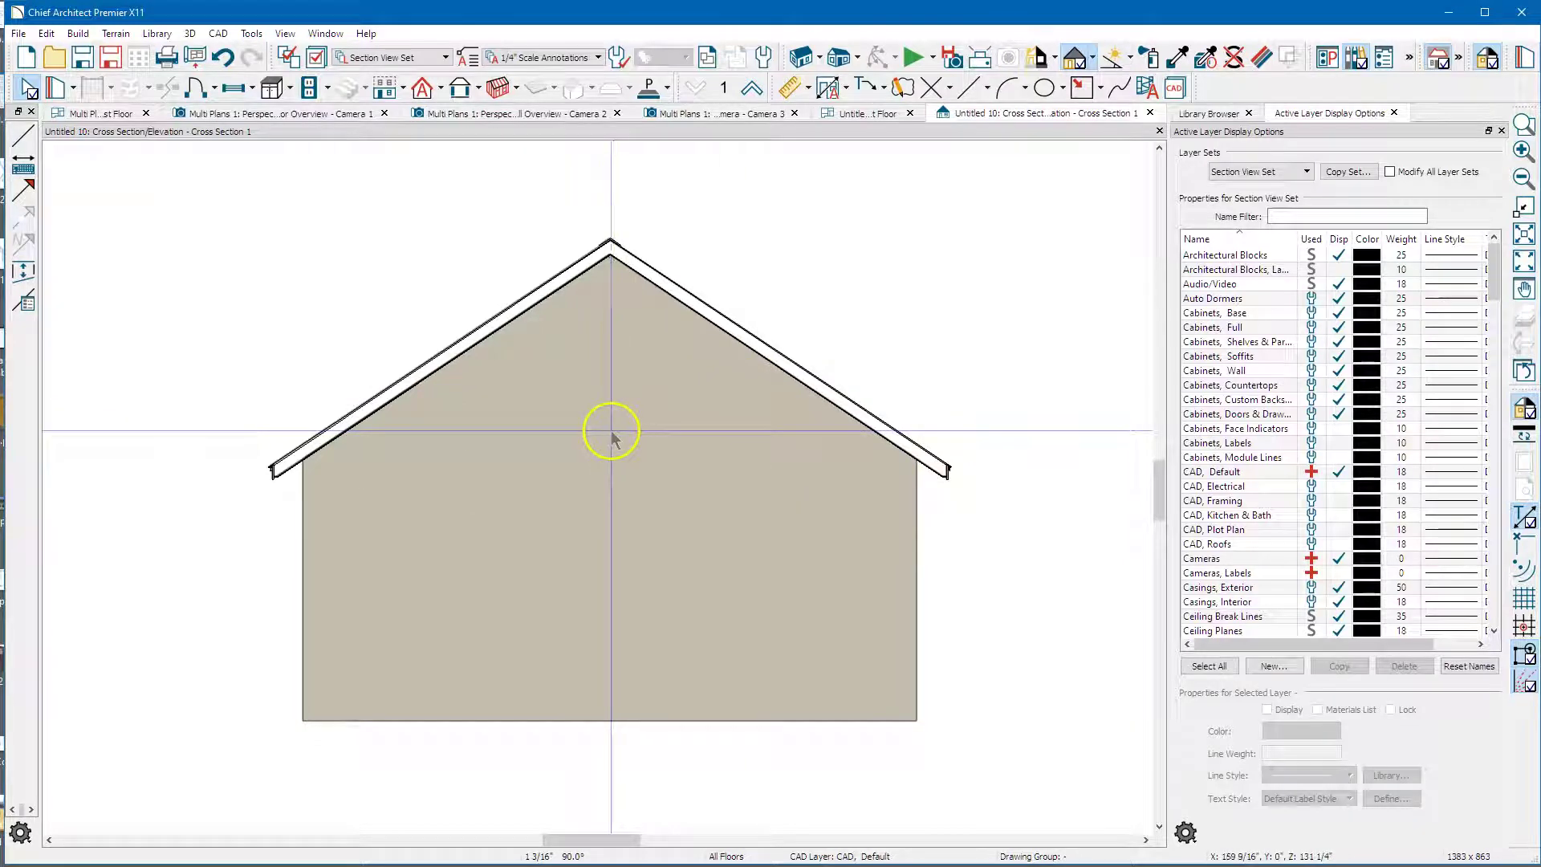
pyautogui.scroll(1, 645, 330)
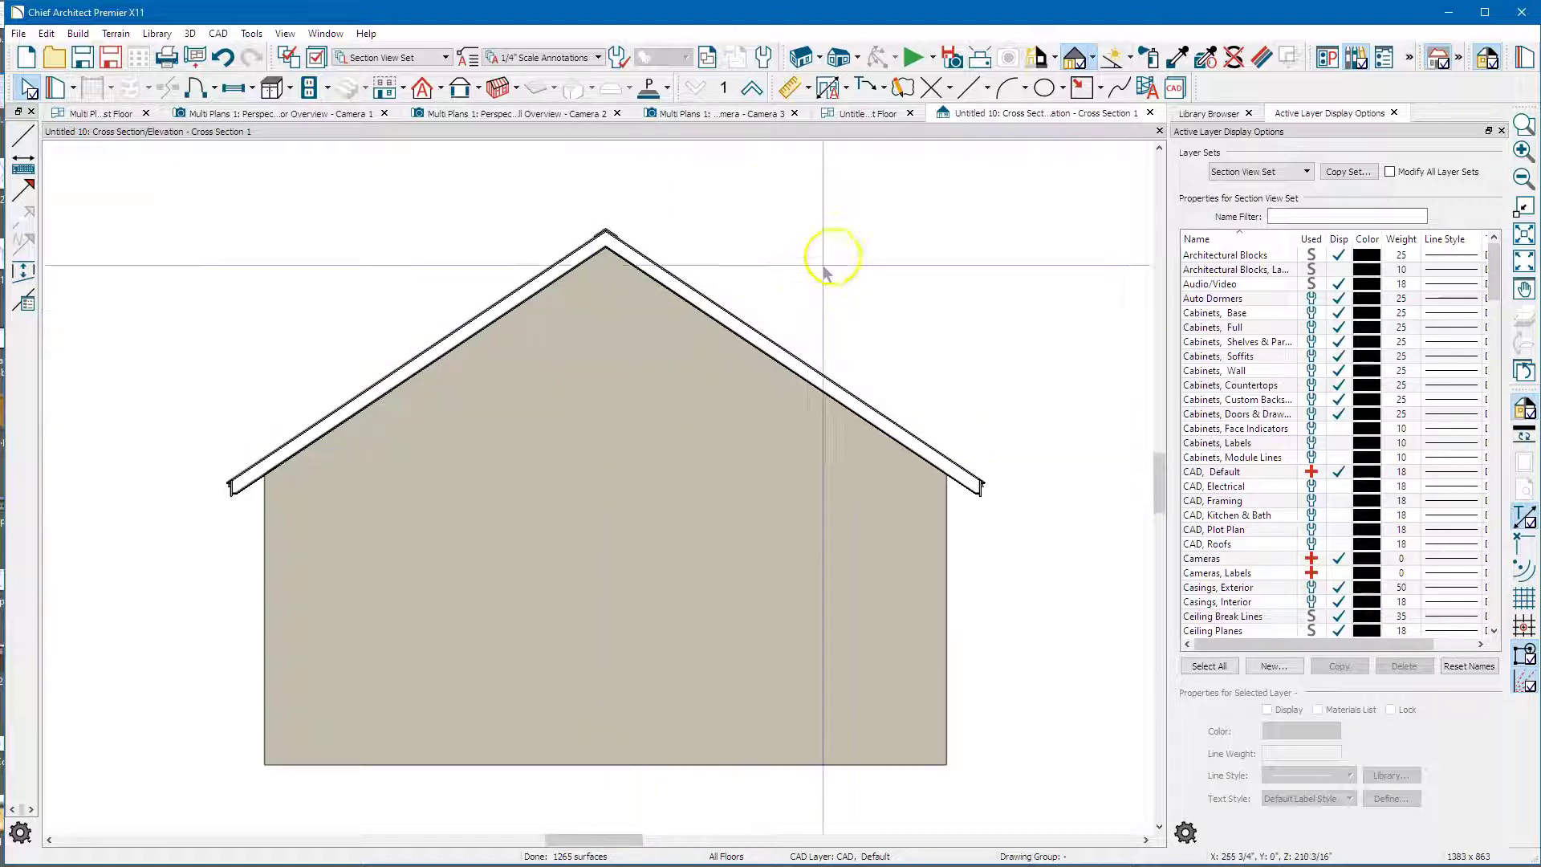
pyautogui.moveTo(836, 244); pyautogui.dragTo(811, 282, button='middle')
# - Draw a short vertical CAD line straight down from the underside of the roof peak
pyautogui.click(969, 90)
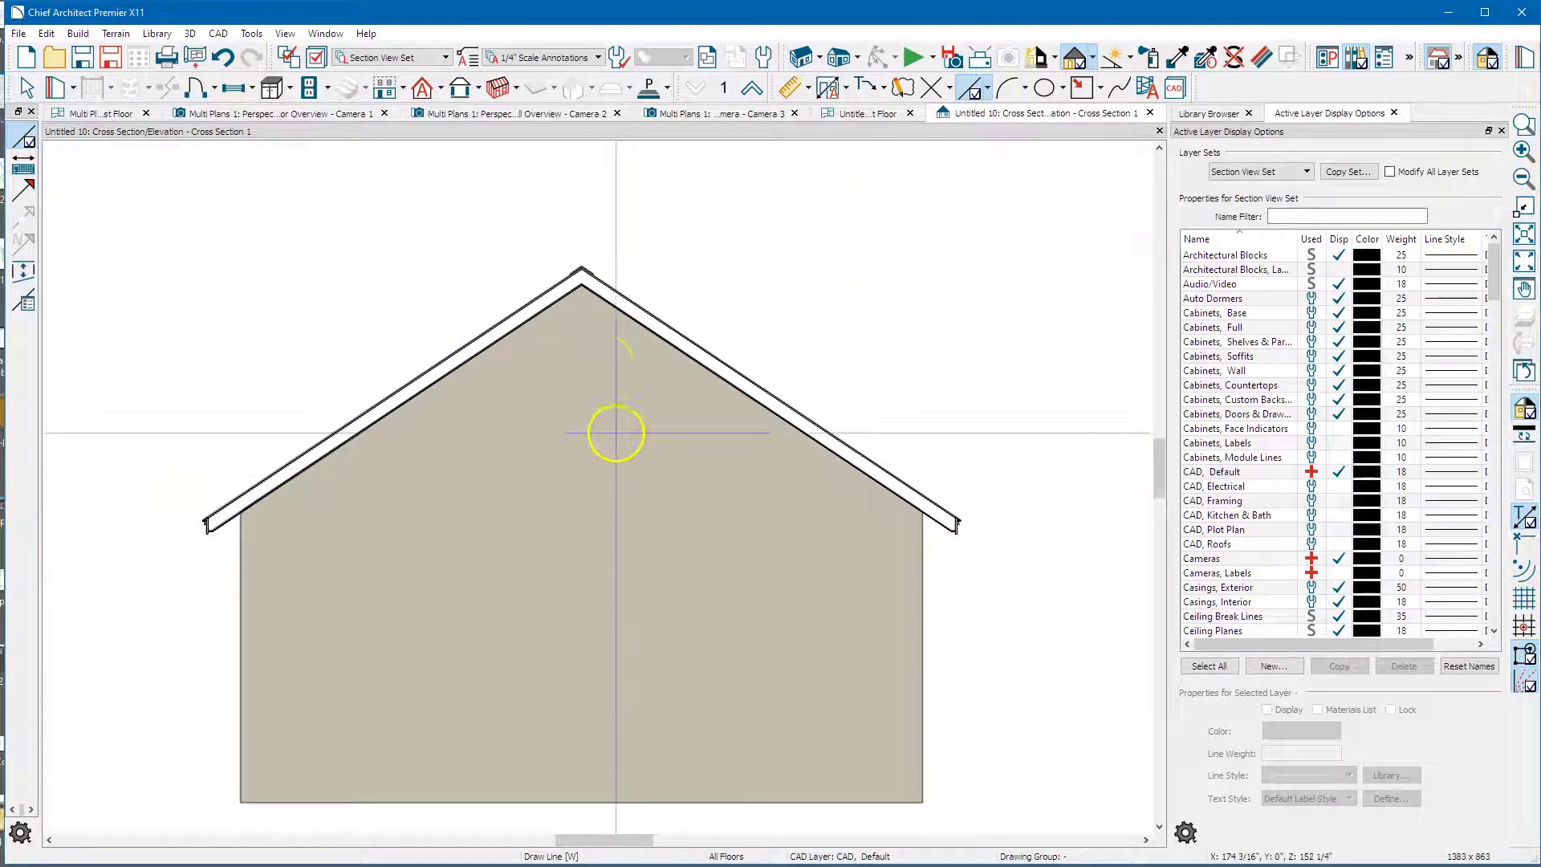
pyautogui.scroll(2, 586, 281)
pyautogui.scroll(-4, 584, 287)
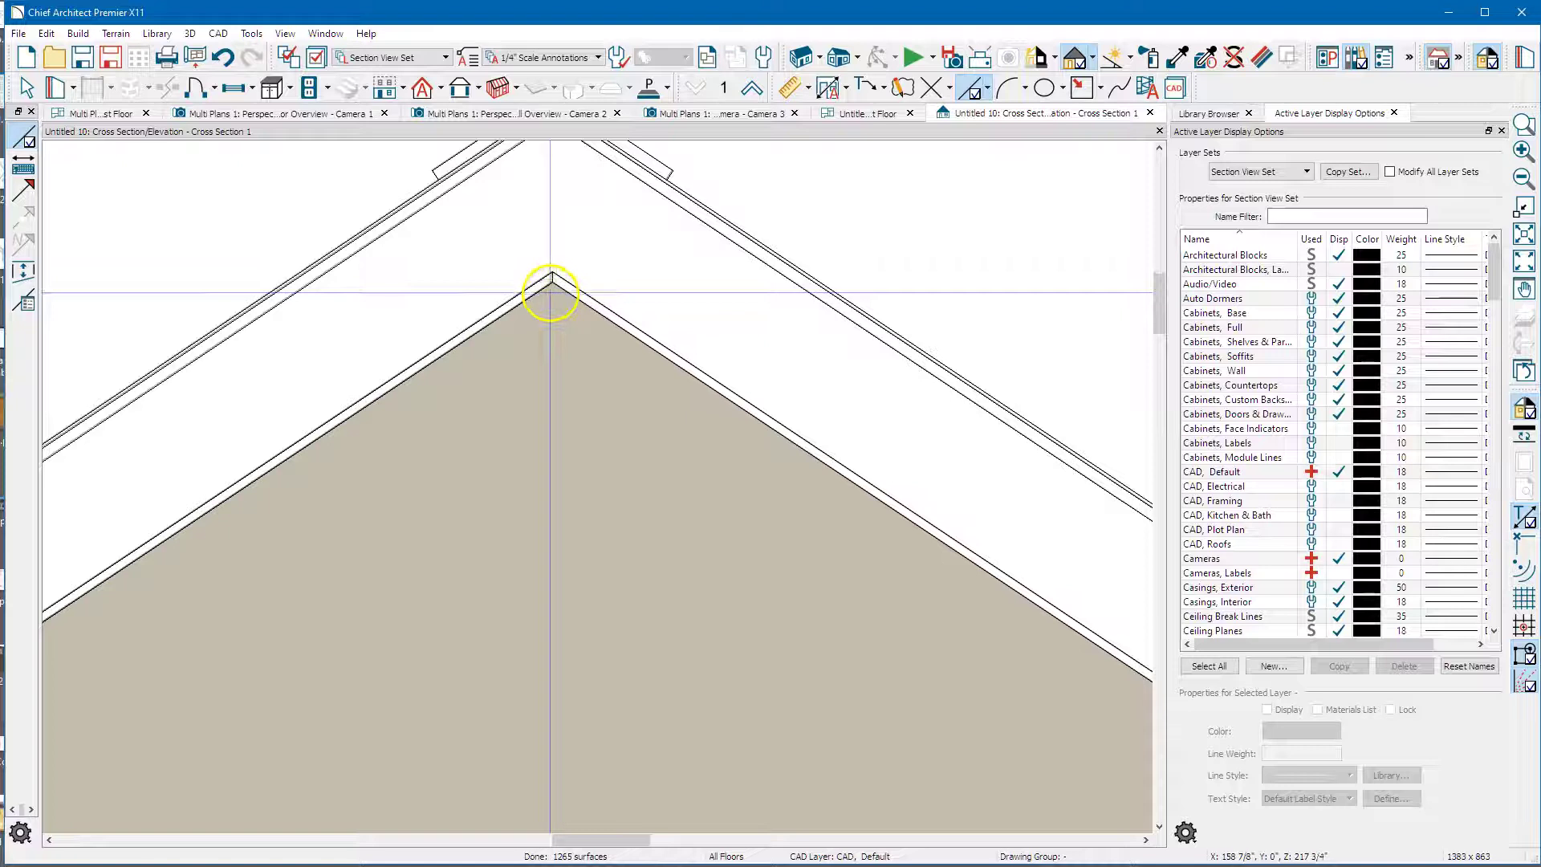
pyautogui.moveTo(552, 288); pyautogui.dragTo(534, 586)
pyautogui.press('space')
pyautogui.scroll(-2, 641, 435)
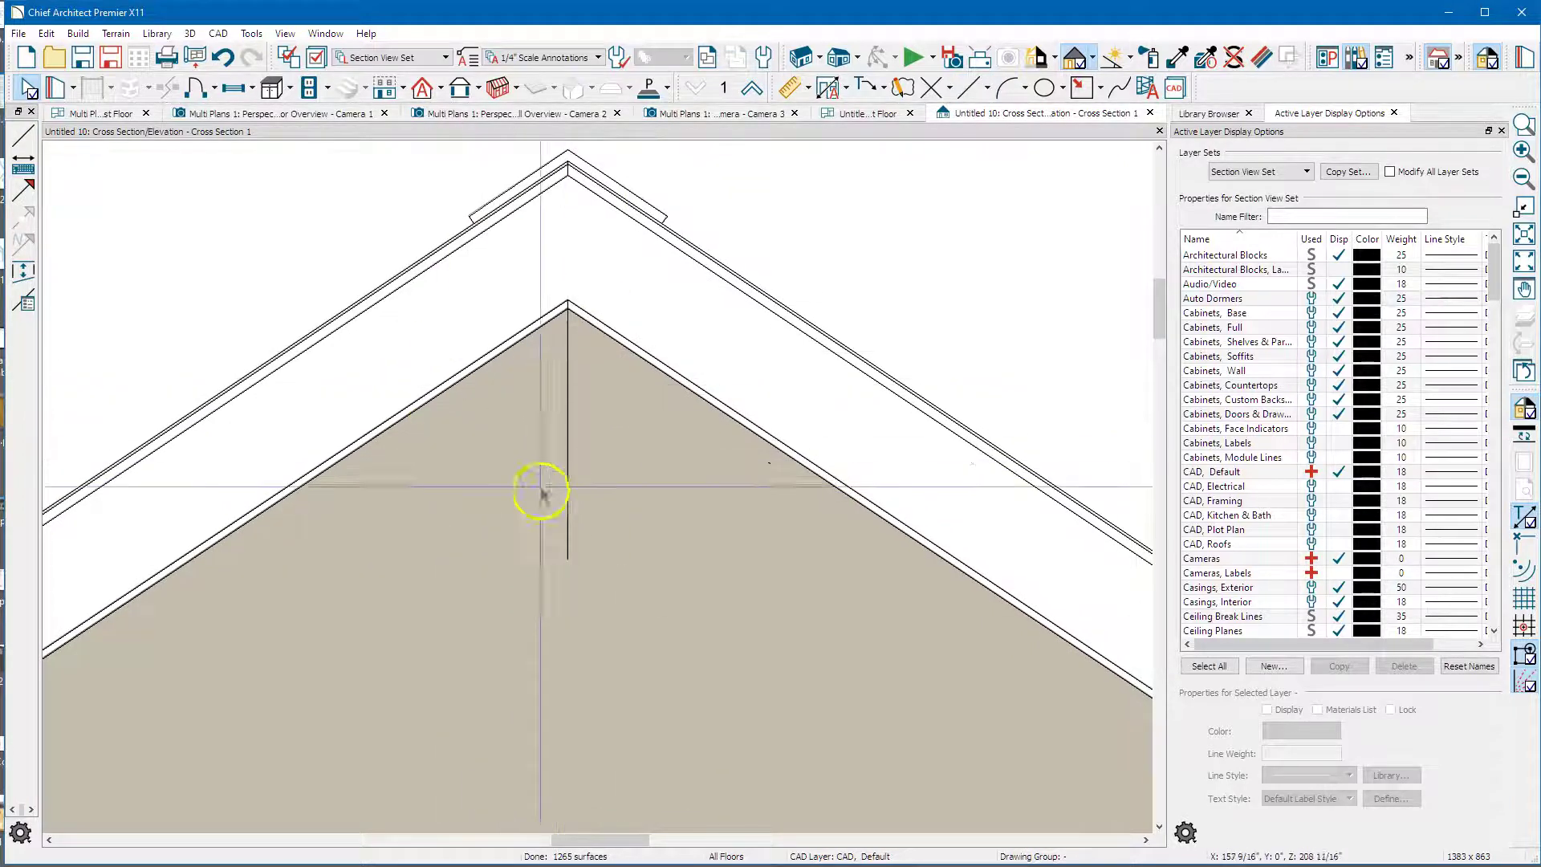
# - Set the vertical line's length to 48 inches, keeping its start point locked at the peak
pyautogui.click(566, 450)
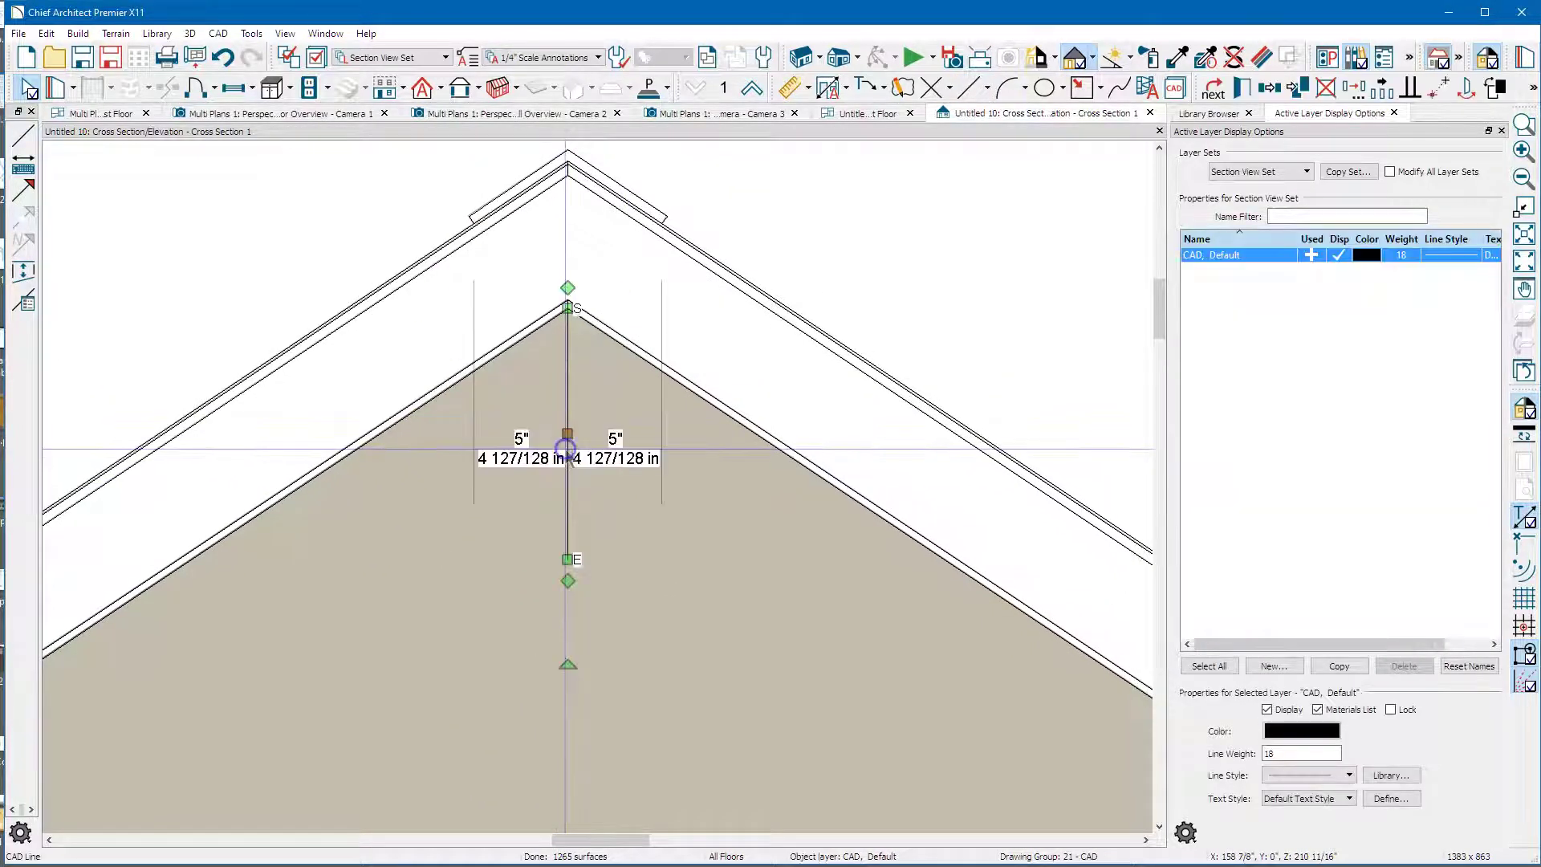
pyautogui.doubleClick(566, 451)
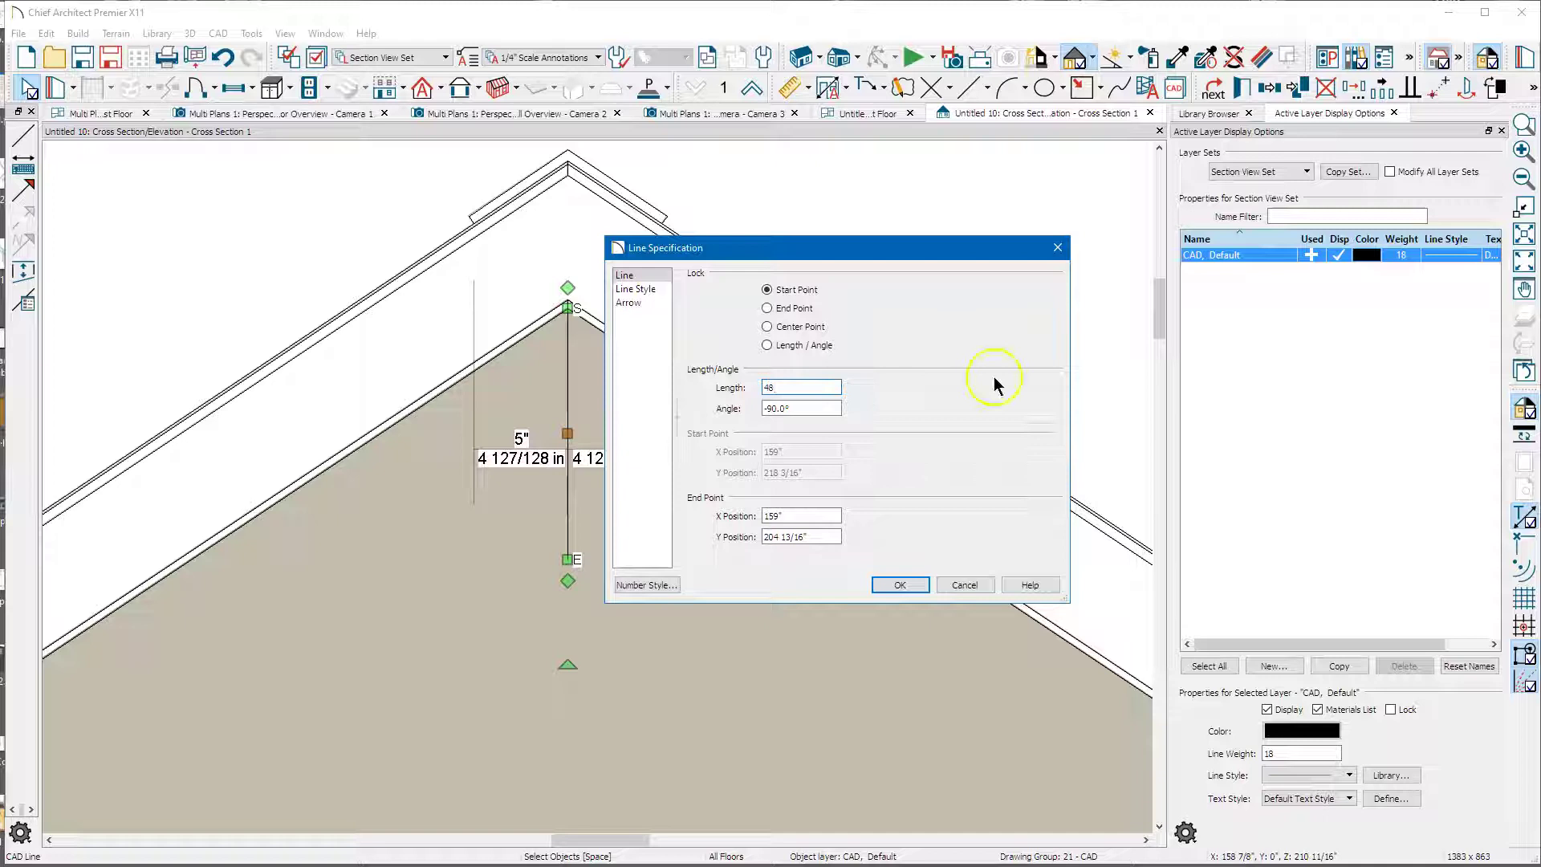
pyautogui.click(901, 585)
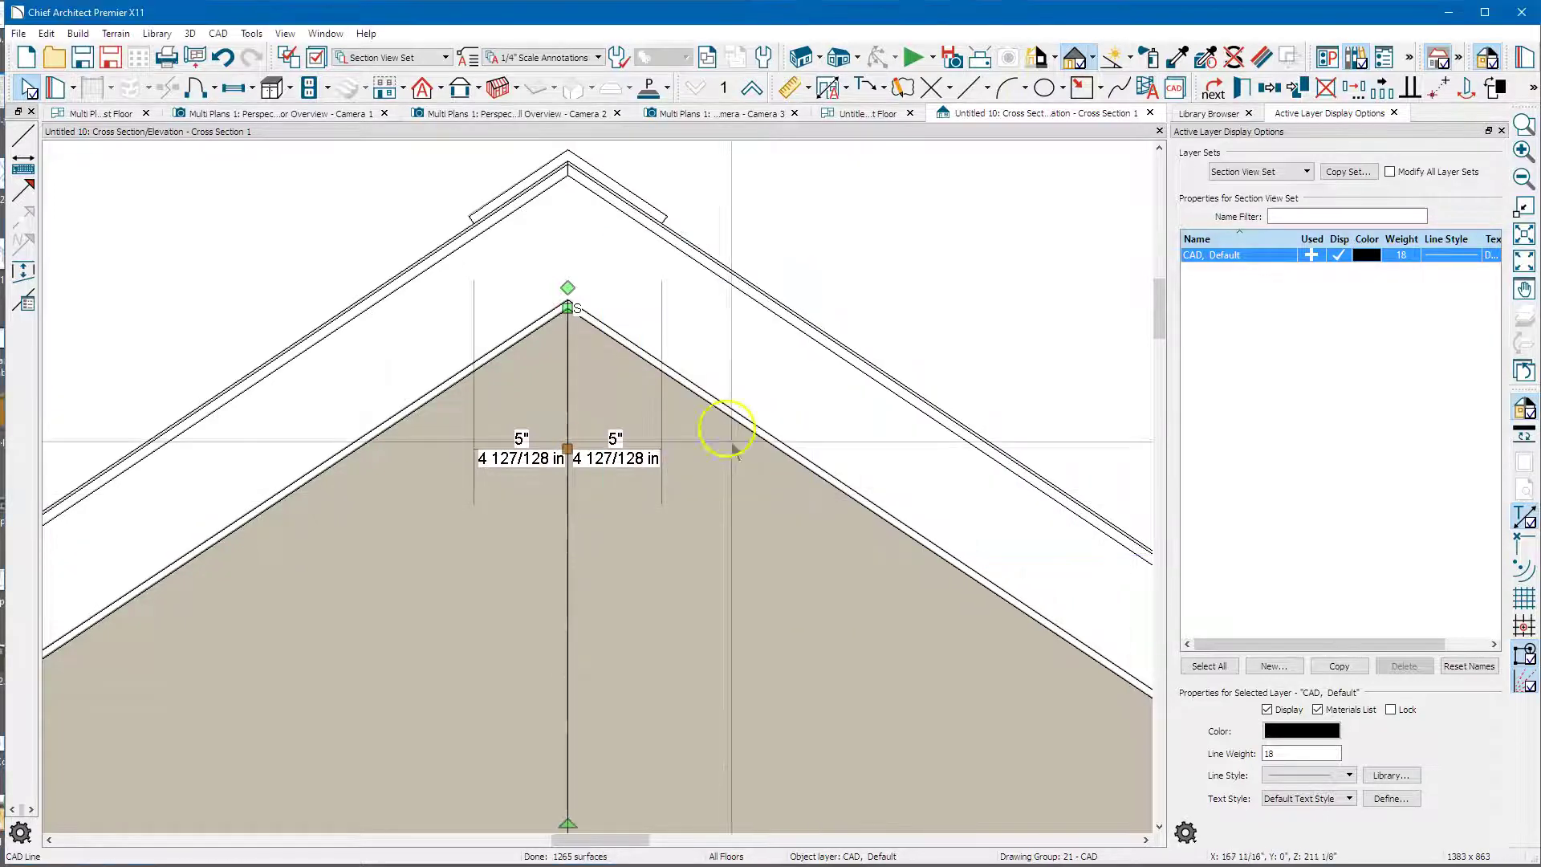
pyautogui.scroll(-4, 610, 250)
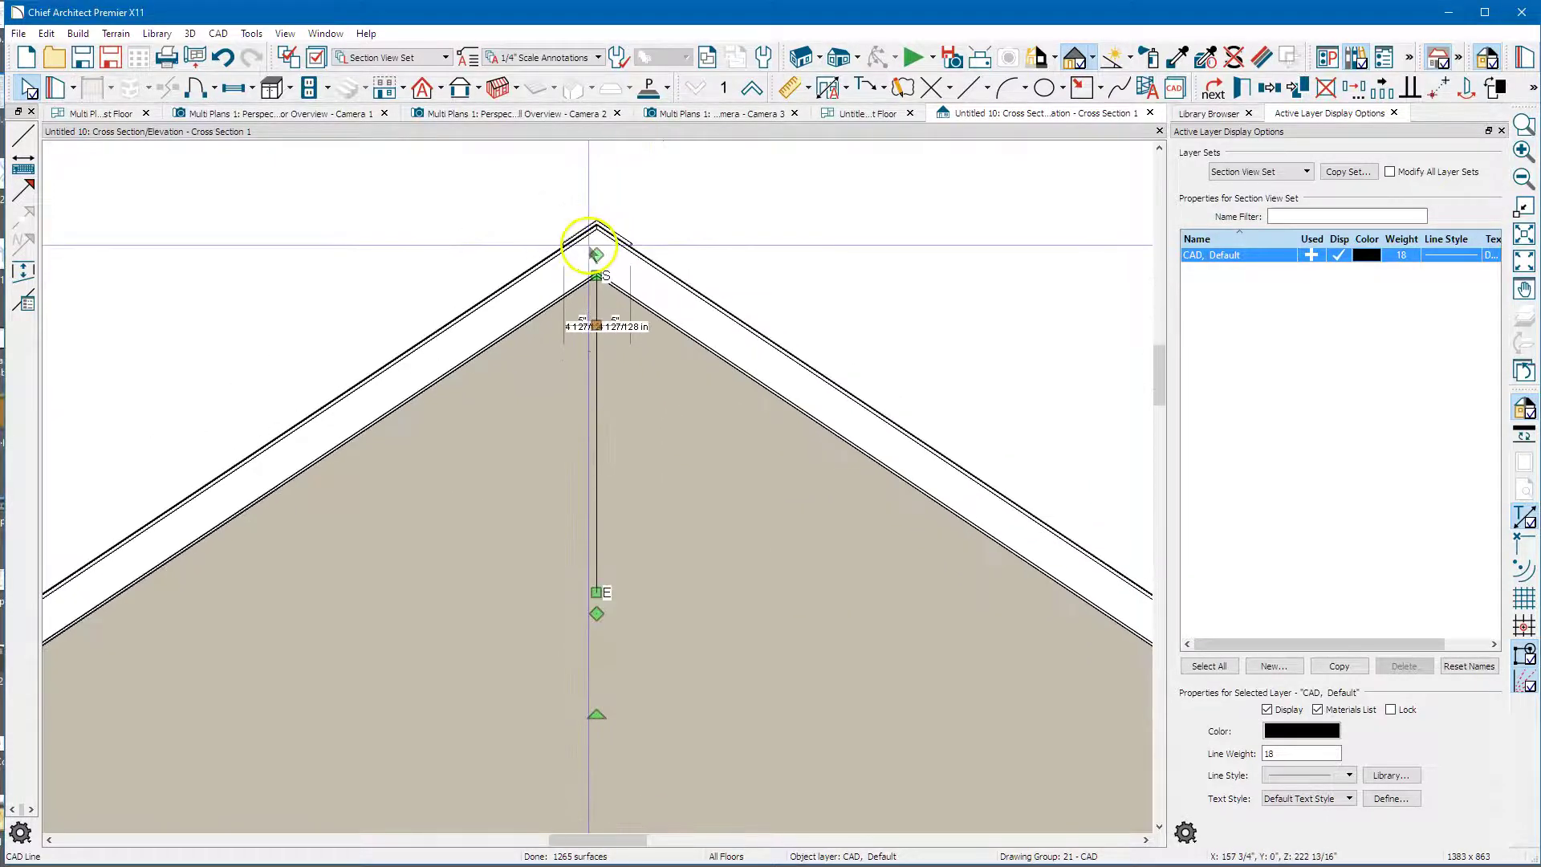
pyautogui.moveTo(427, 498); pyautogui.dragTo(422, 491, button='middle')
pyautogui.moveTo(498, 549); pyautogui.dragTo(435, 499, button='middle')
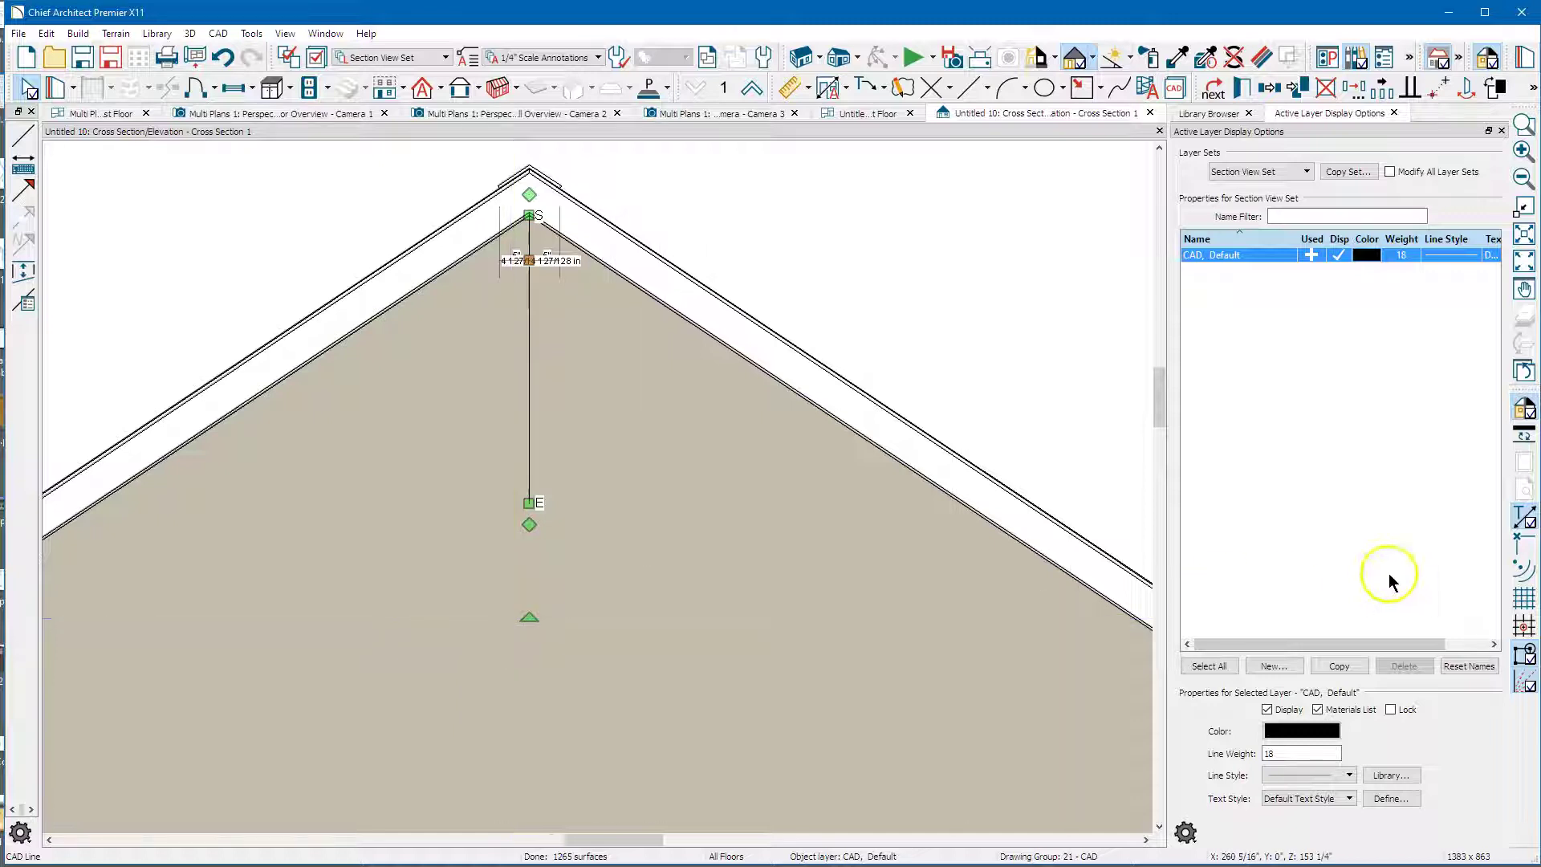
# - Draw a horizontal line from the lower end of the vertical line to the underside of the right roof slope, temporarily enabling the additional snap mode
pyautogui.click(1524, 541)
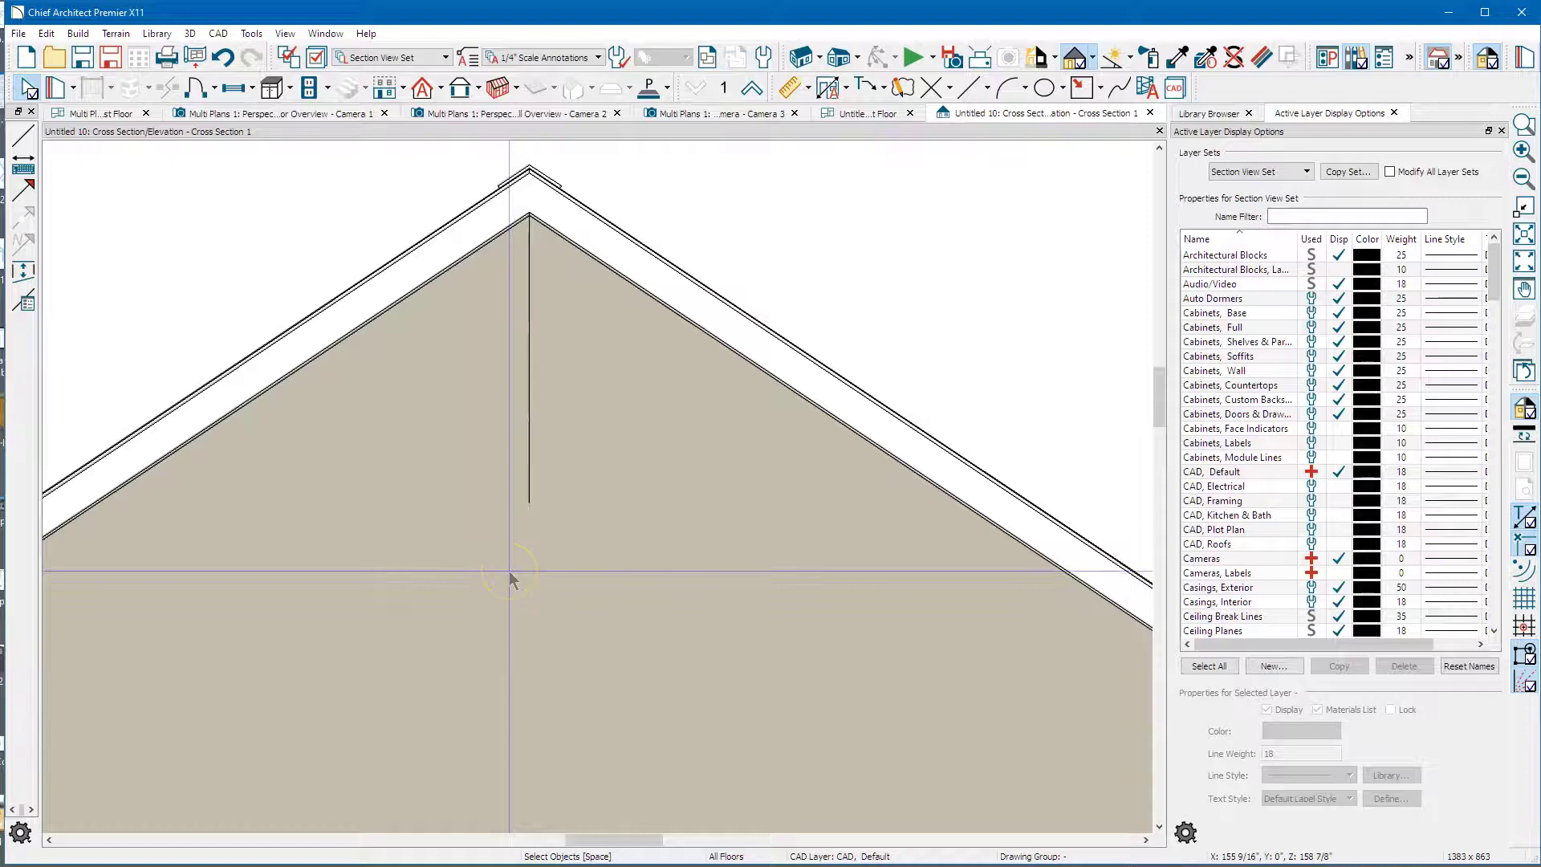
pyautogui.click(971, 89)
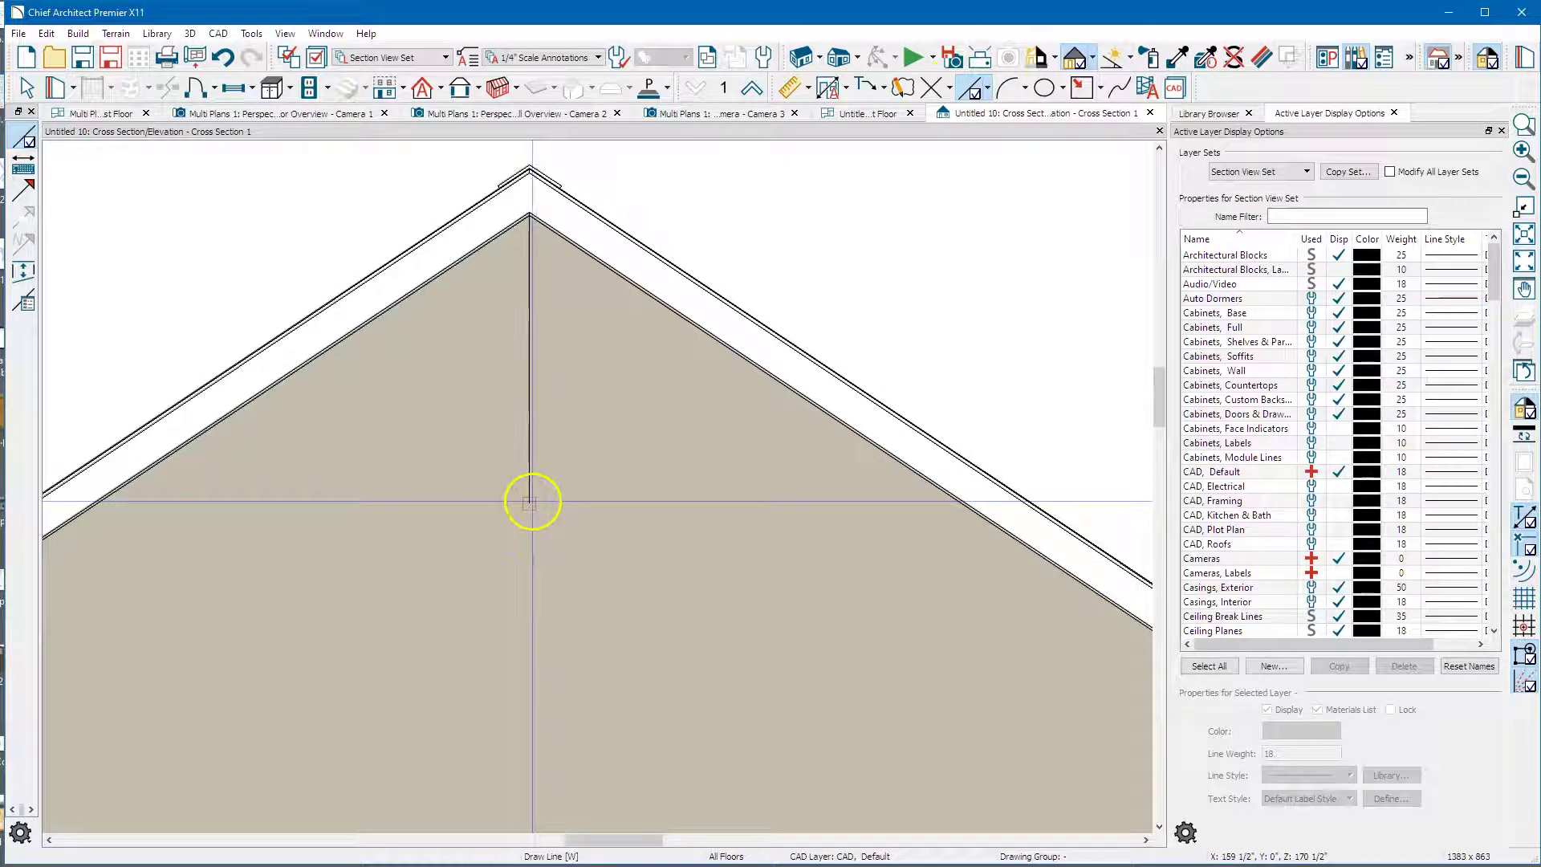
pyautogui.moveTo(532, 502); pyautogui.dragTo(959, 495)
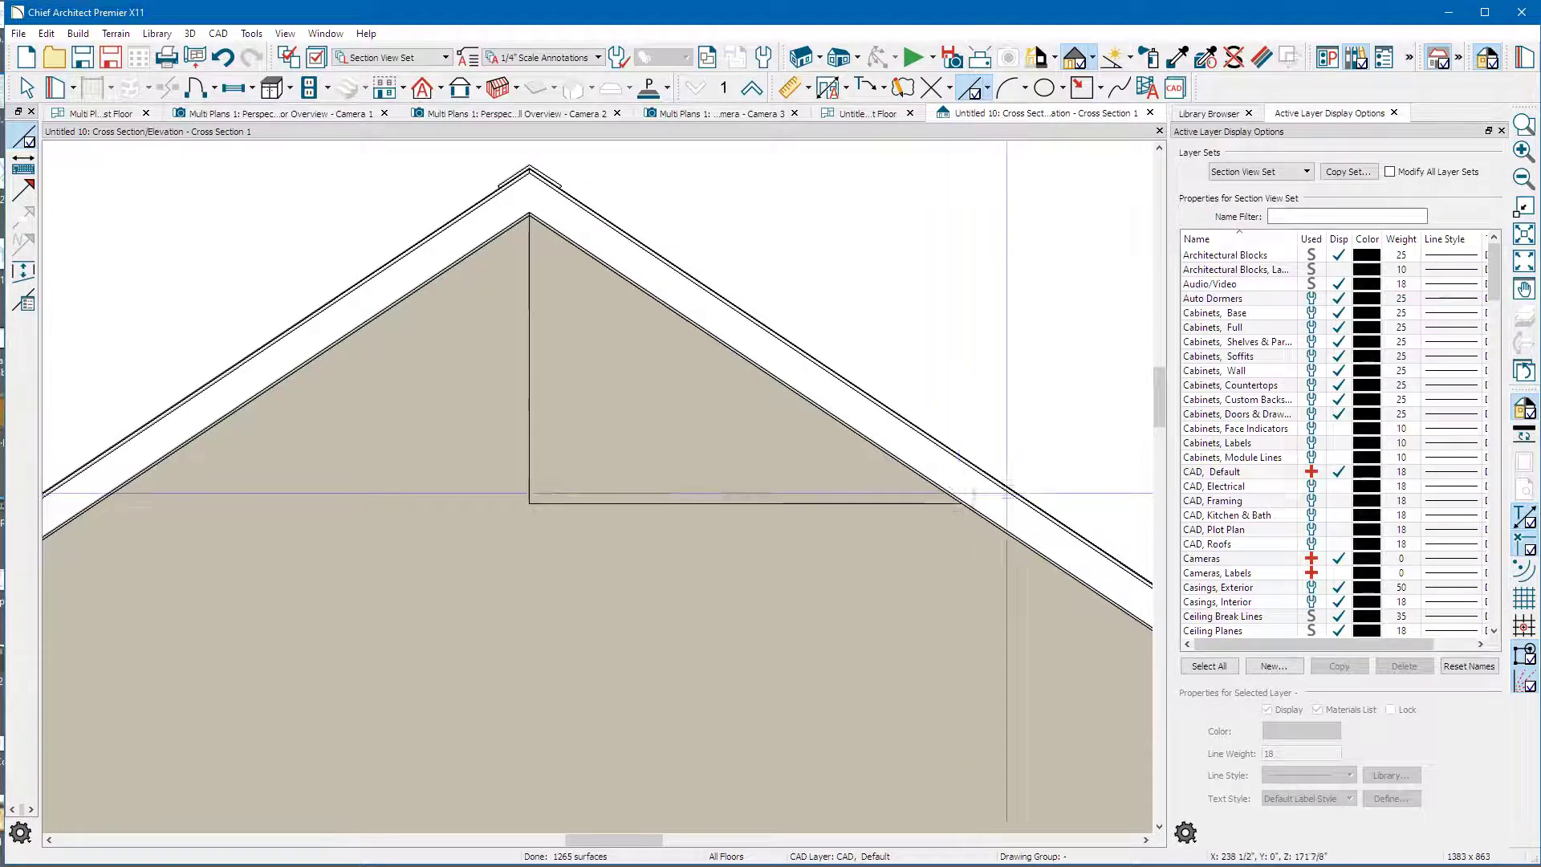
pyautogui.scroll(-1, 1008, 489)
pyautogui.press('space')
pyautogui.click(667, 502)
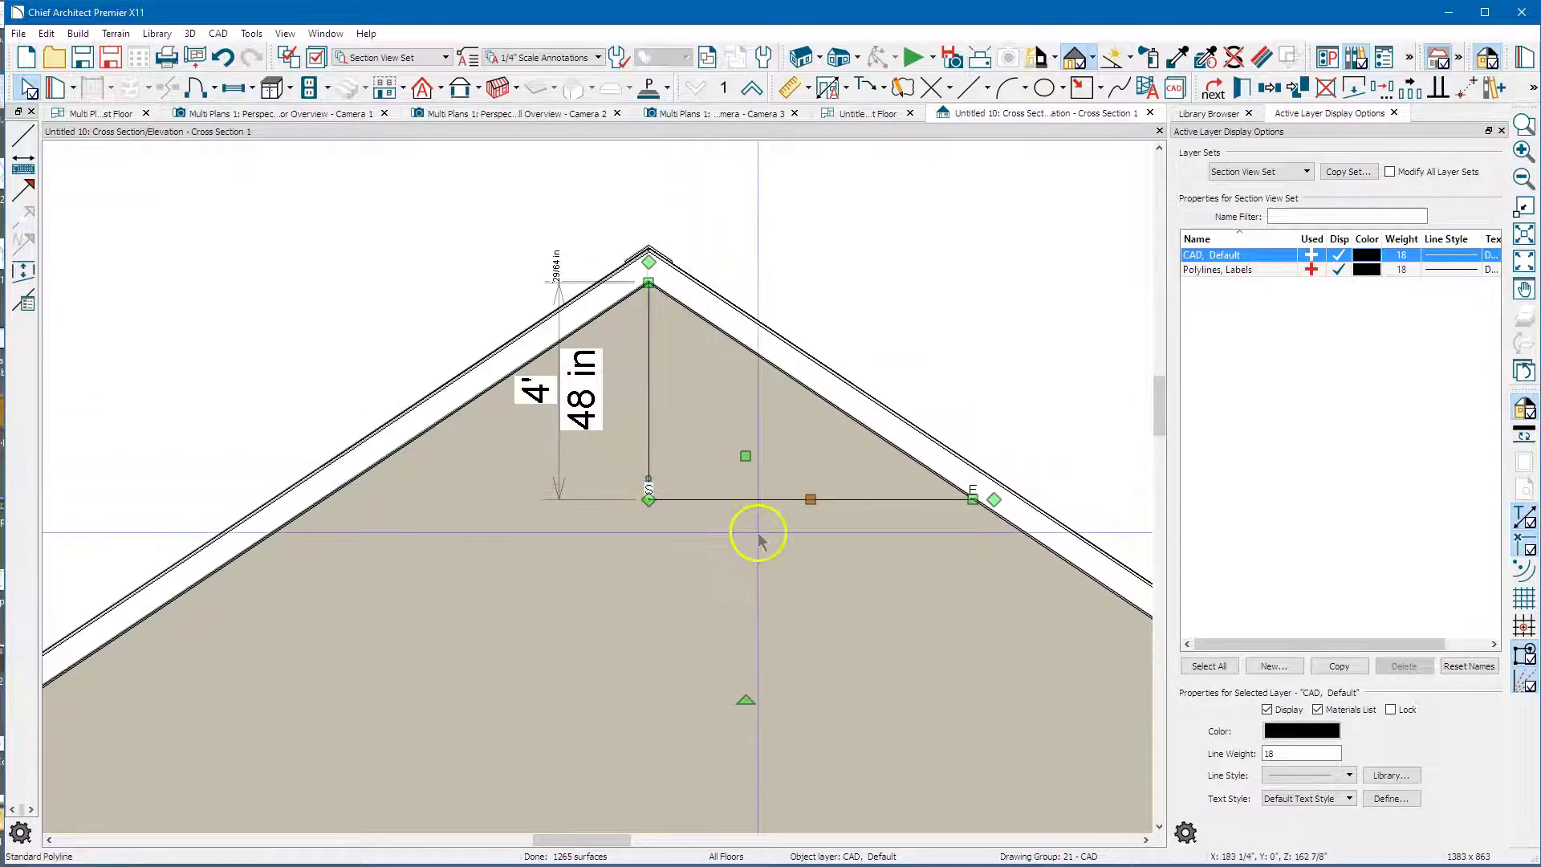
pyautogui.click(1528, 551)
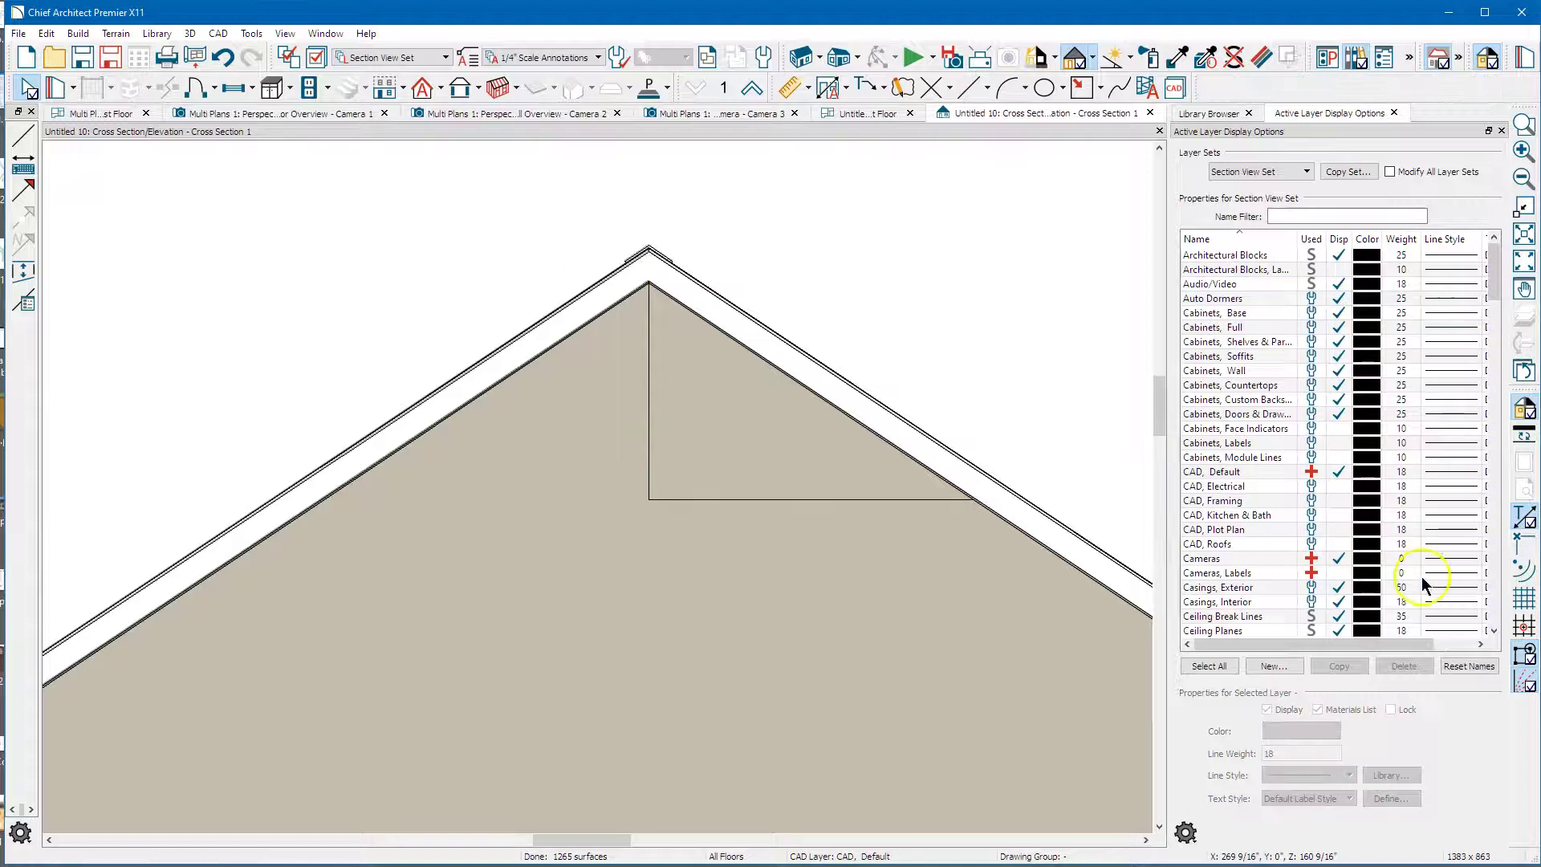
# - Disconnect the horizontal edge from the polyline it shares with the vertical line
pyautogui.click(701, 504)
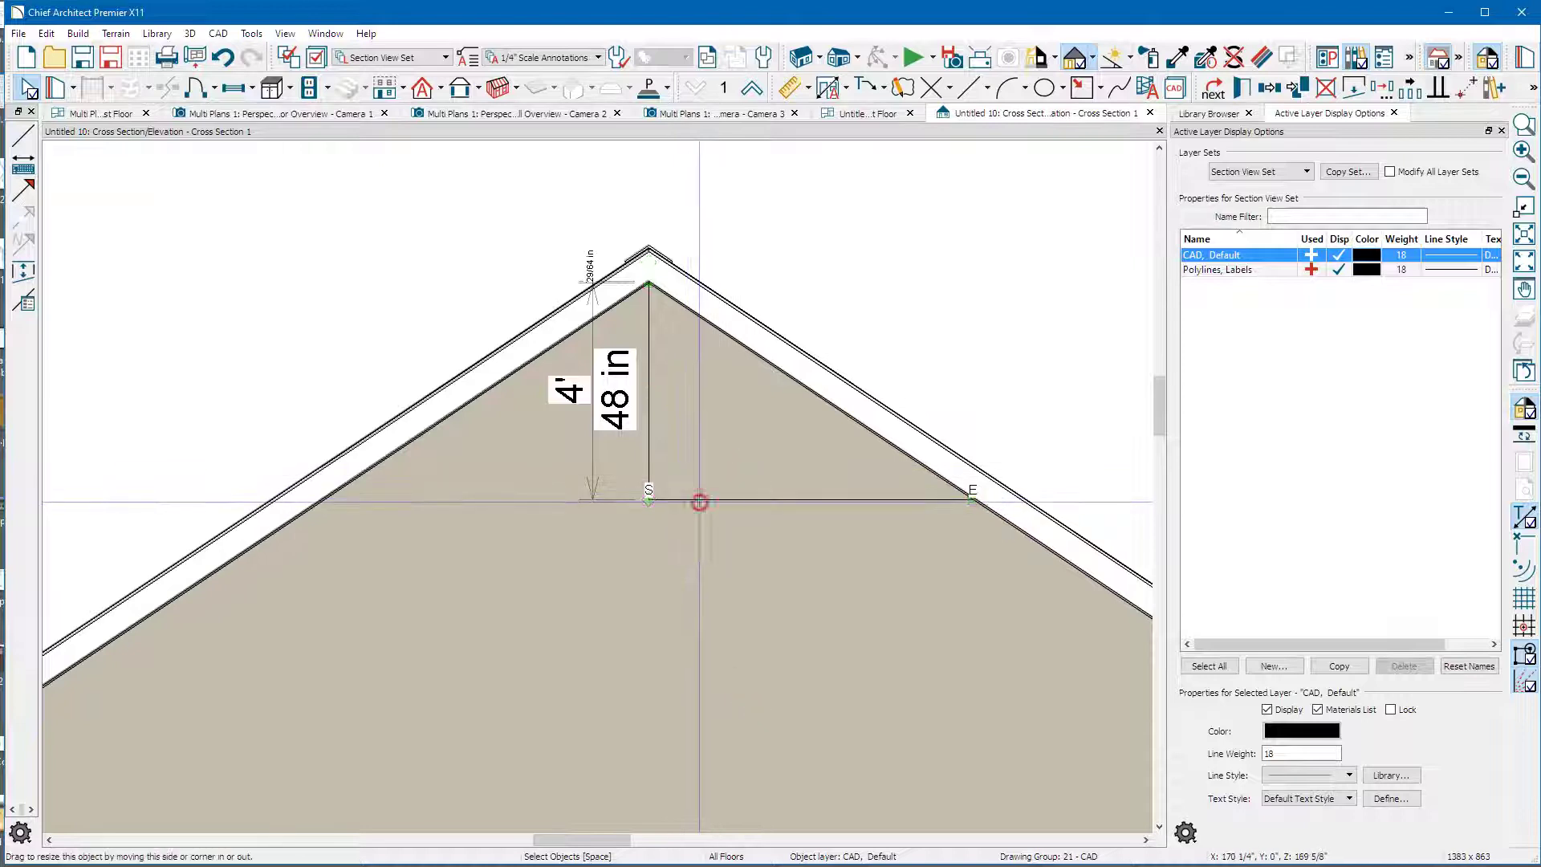
pyautogui.rightClick(700, 499)
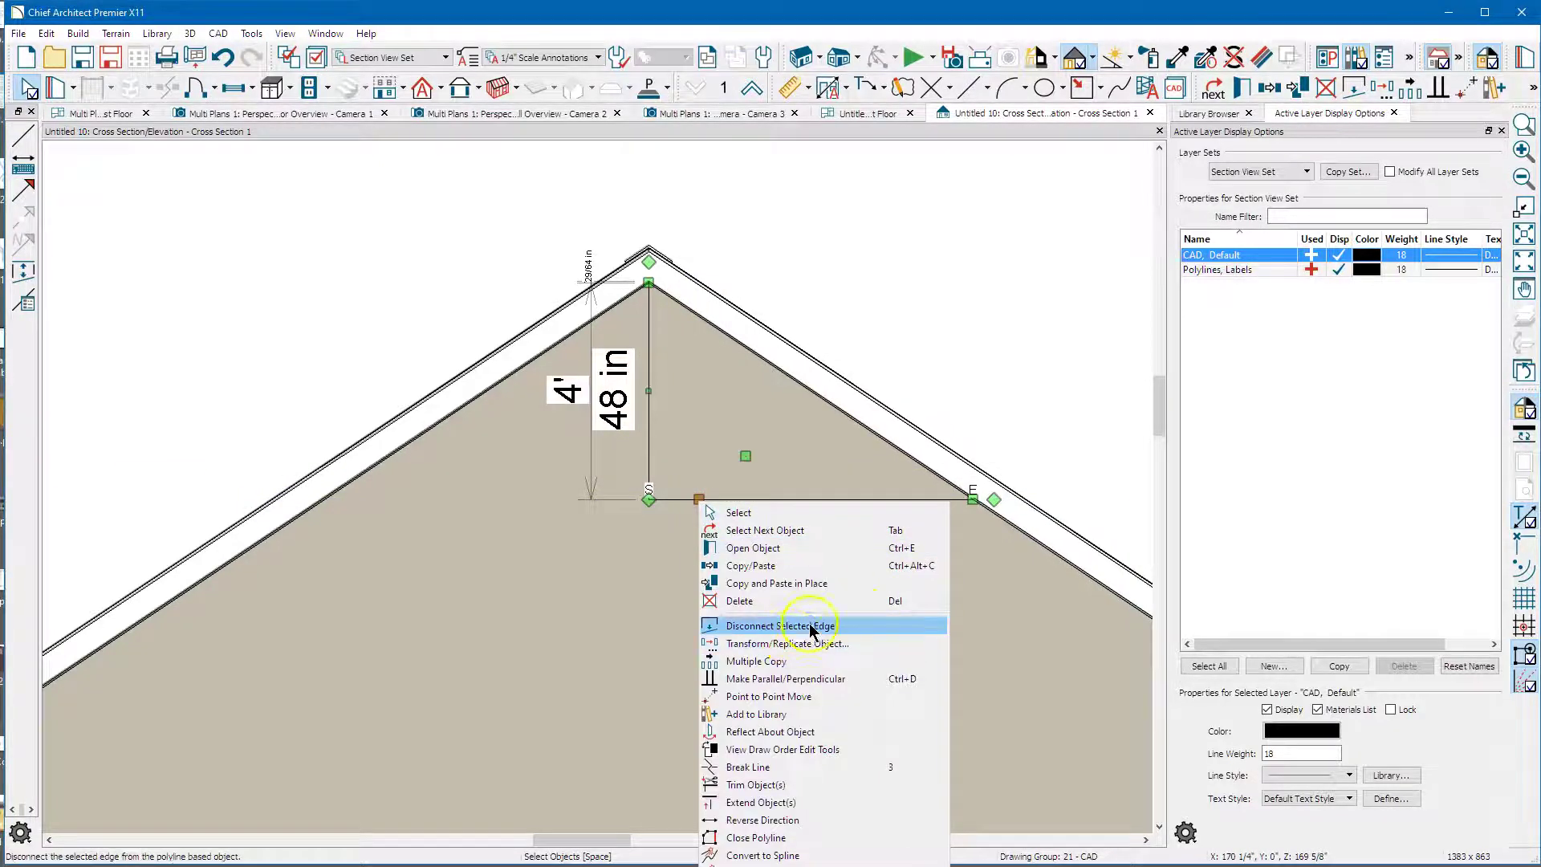
pyautogui.click(714, 626)
pyautogui.click(643, 552)
# - Extend the horizontal line from the centre to the underside of the left roof slope
pyautogui.click(654, 496)
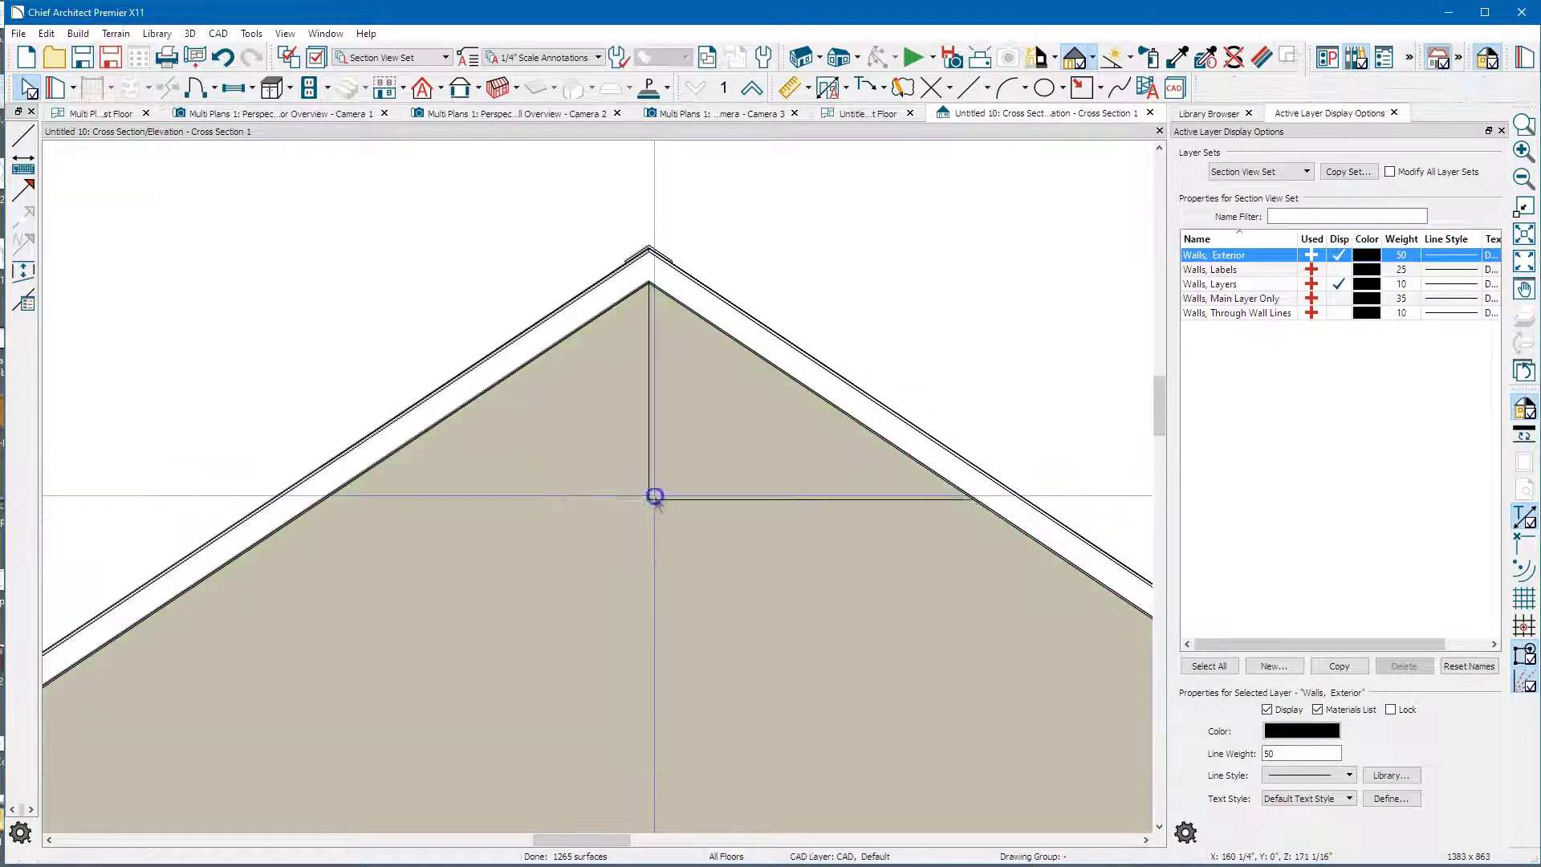
pyautogui.moveTo(648, 495); pyautogui.dragTo(343, 516)
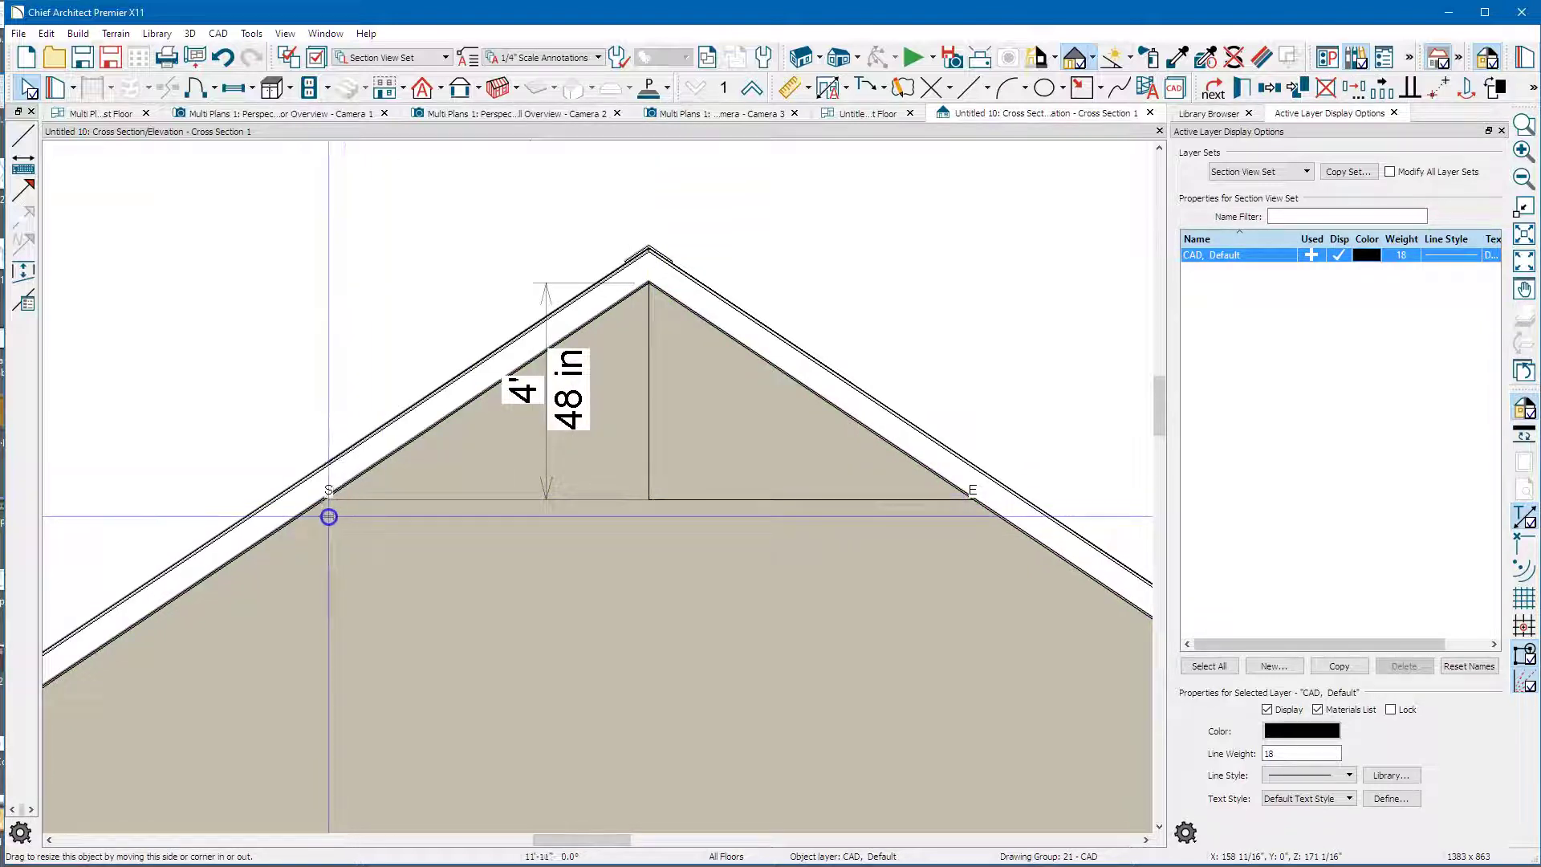
pyautogui.moveTo(326, 517); pyautogui.dragTo(326, 502)
pyautogui.scroll(5, 325, 502)
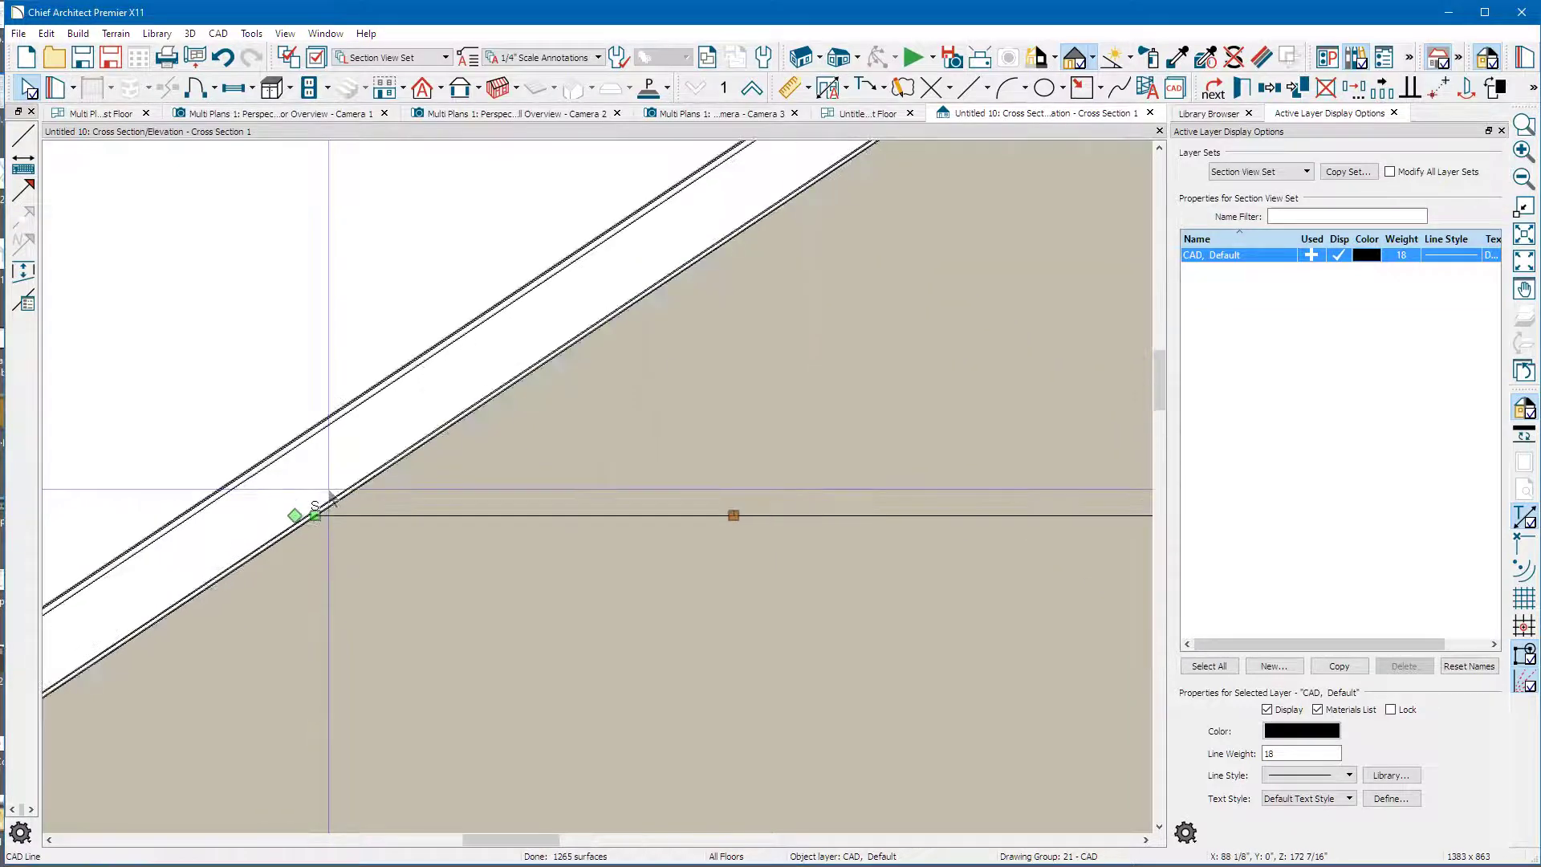
pyautogui.scroll(-6, 326, 495)
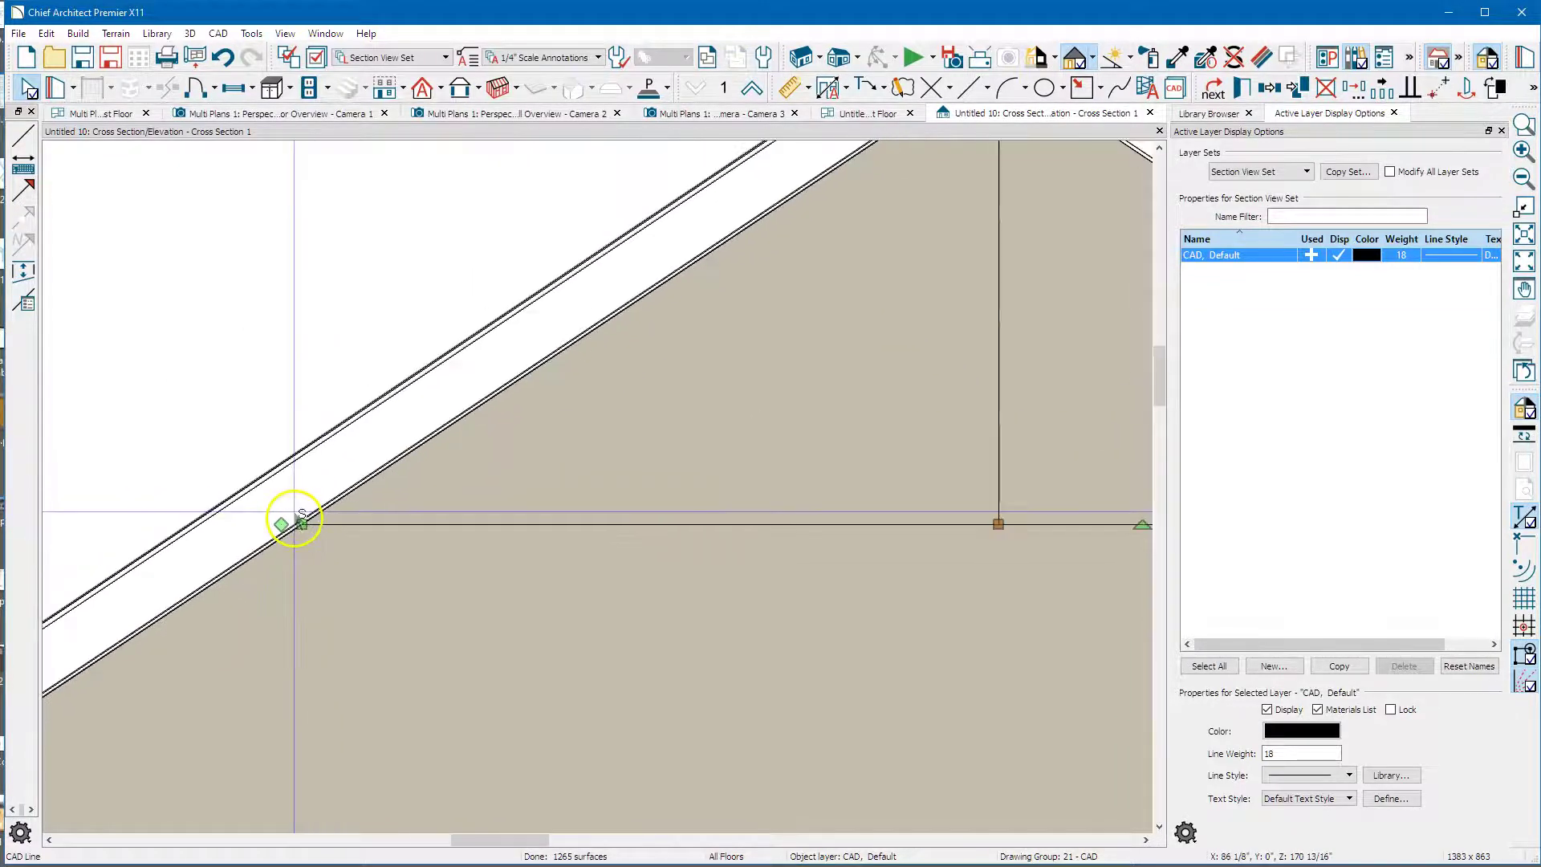
pyautogui.scroll(-2, 298, 522)
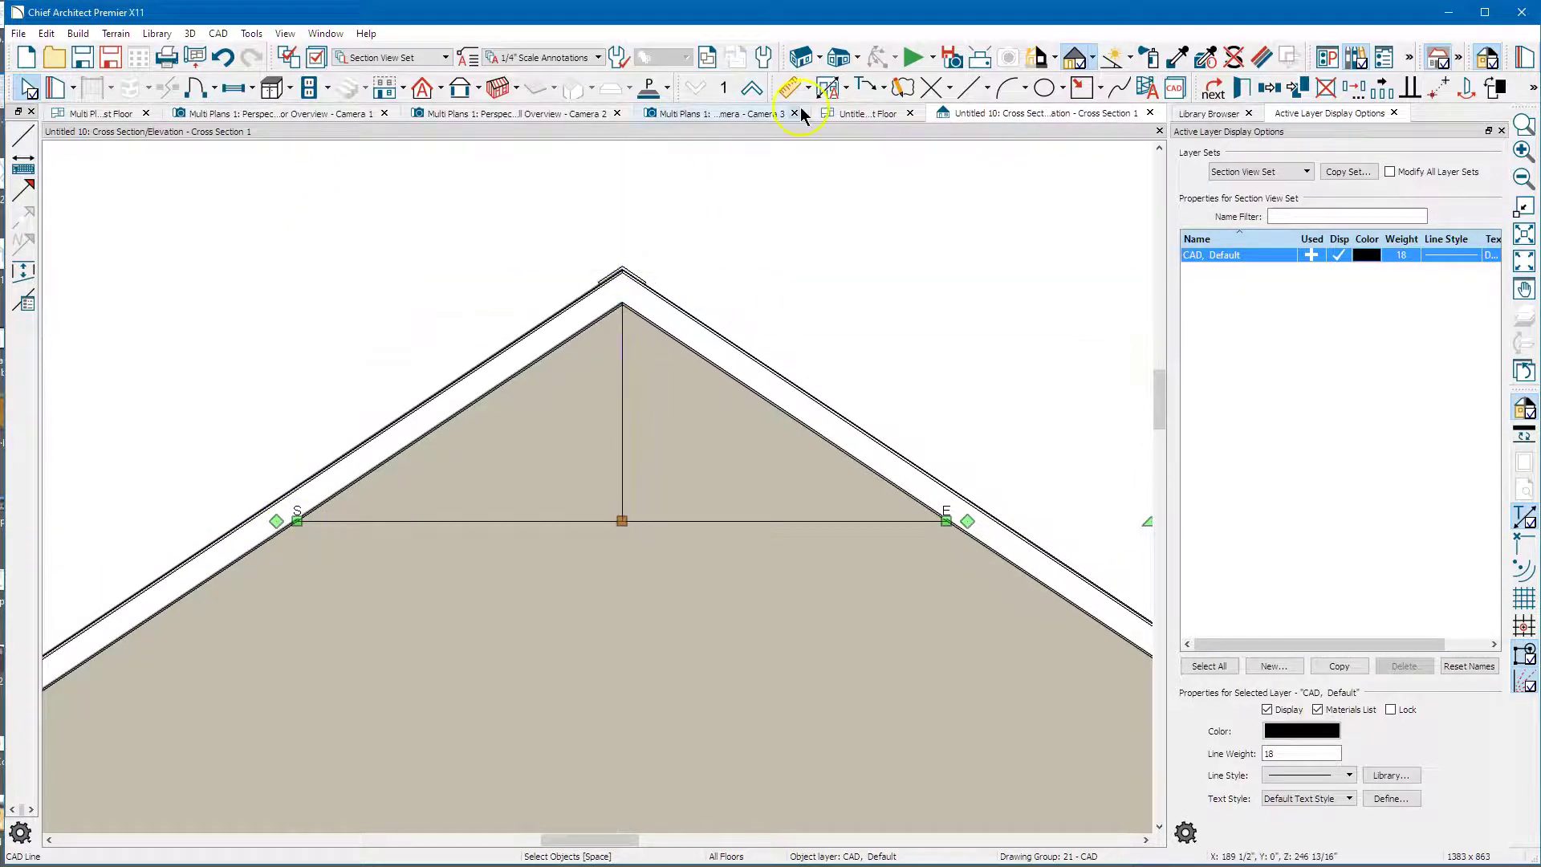
# - Draw a vertical line up from the horizontal line's left end and add an angular dimension between the two lines
pyautogui.click(971, 86)
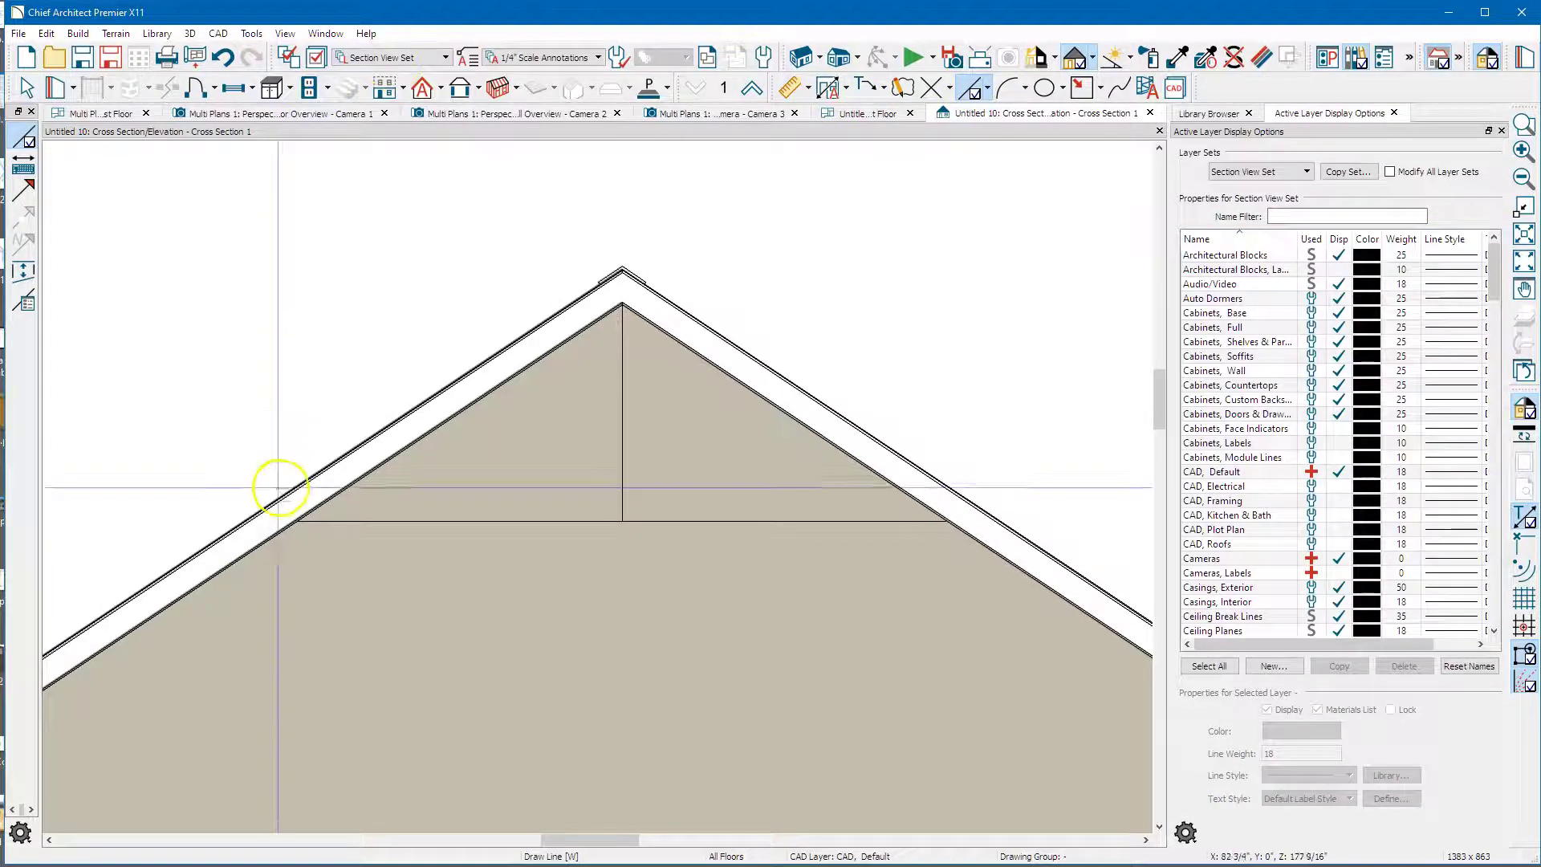
pyautogui.moveTo(300, 520)
pyautogui.mouseDown()
pyautogui.moveTo(303, 206)
pyautogui.moveTo(297, 262)
pyautogui.mouseUp()
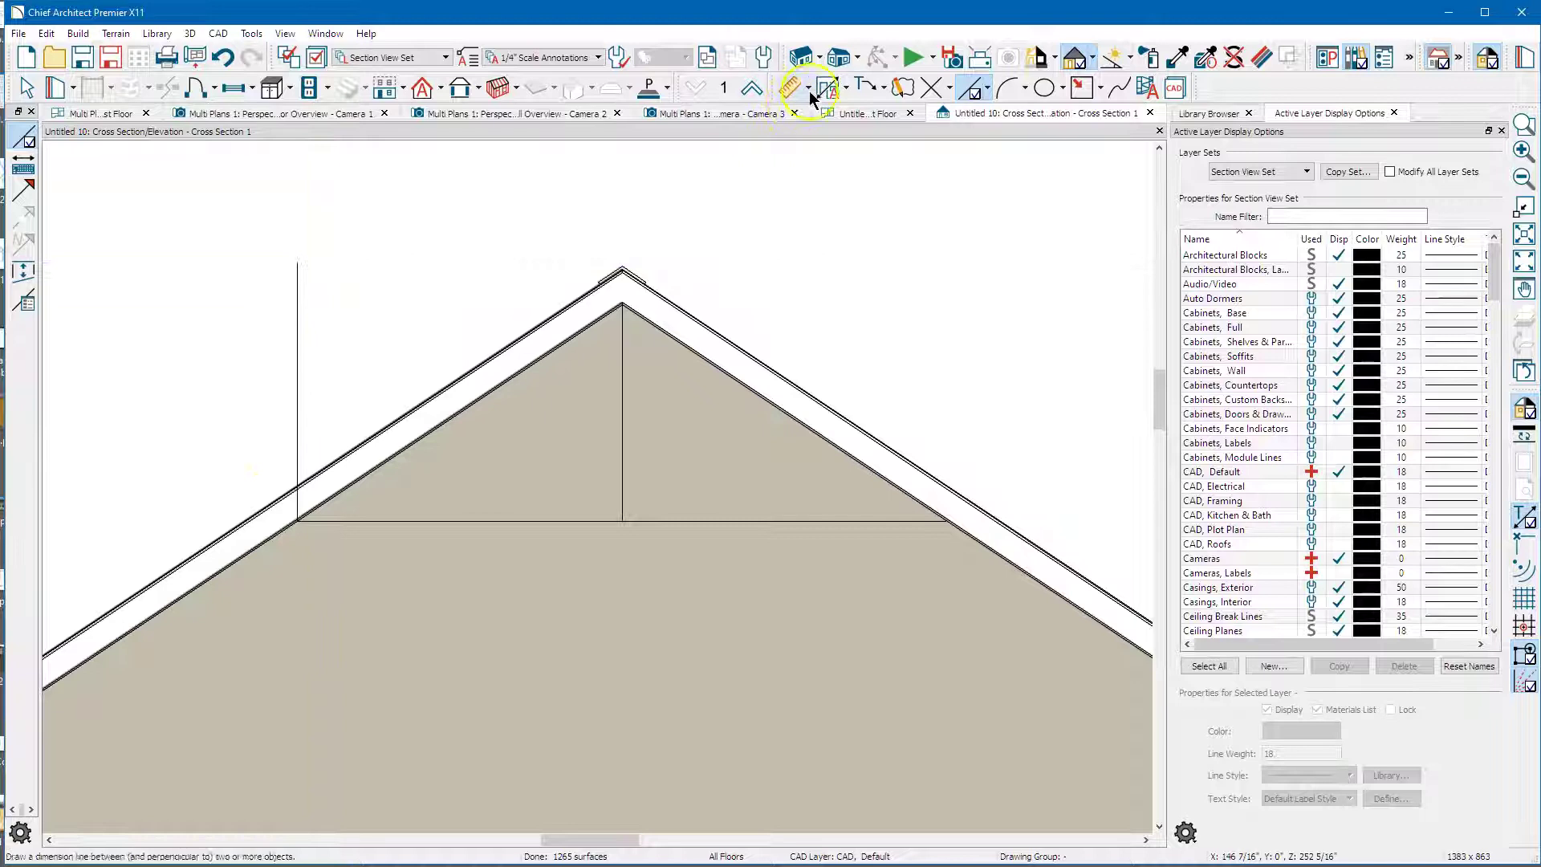
pyautogui.click(810, 90)
pyautogui.click(838, 151)
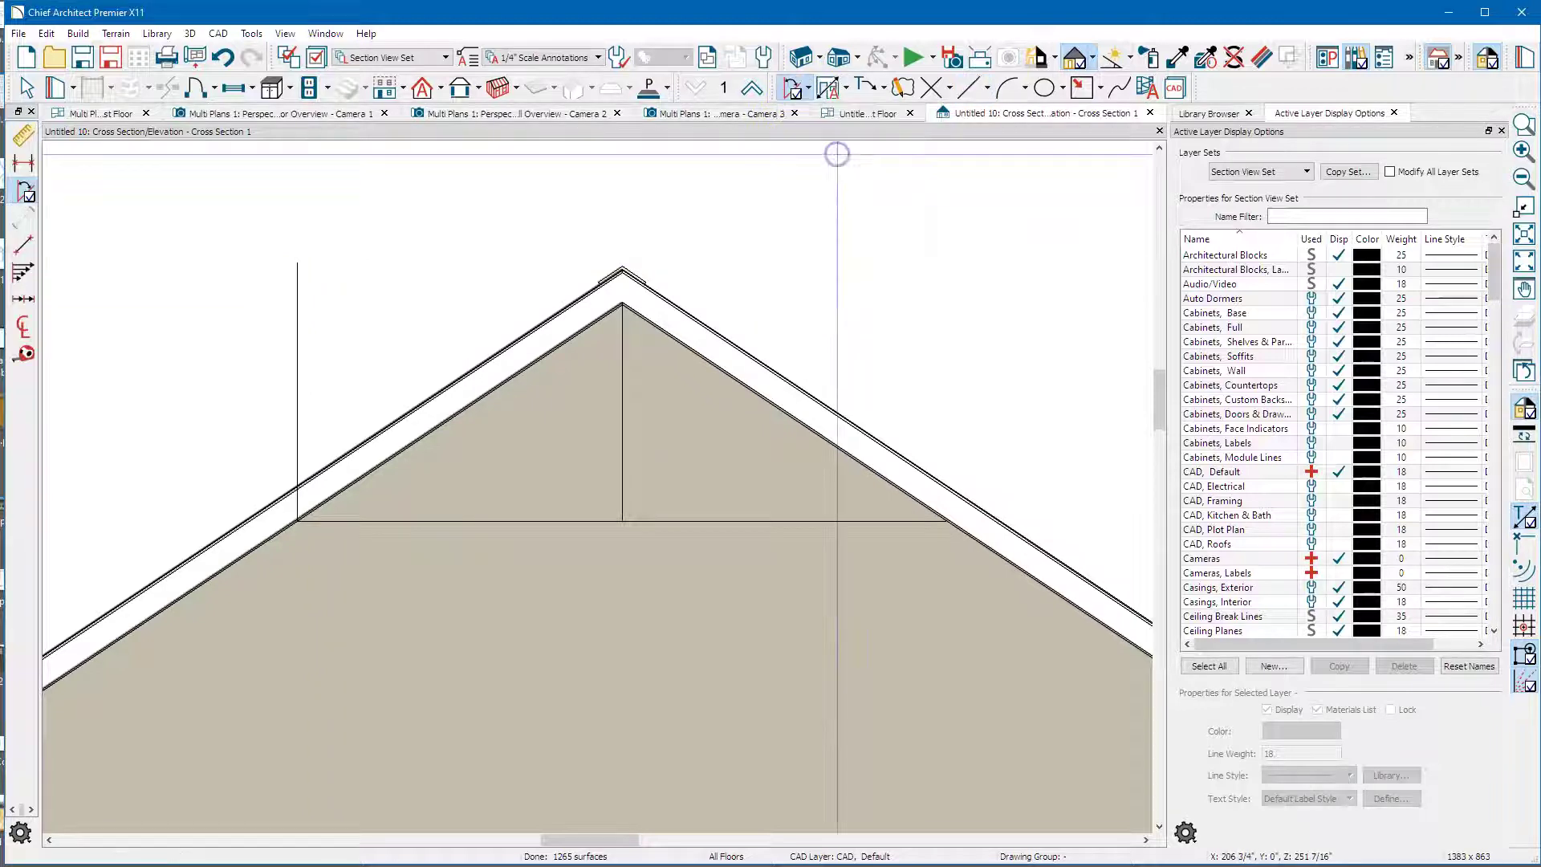
pyautogui.moveTo(303, 390); pyautogui.dragTo(423, 507)
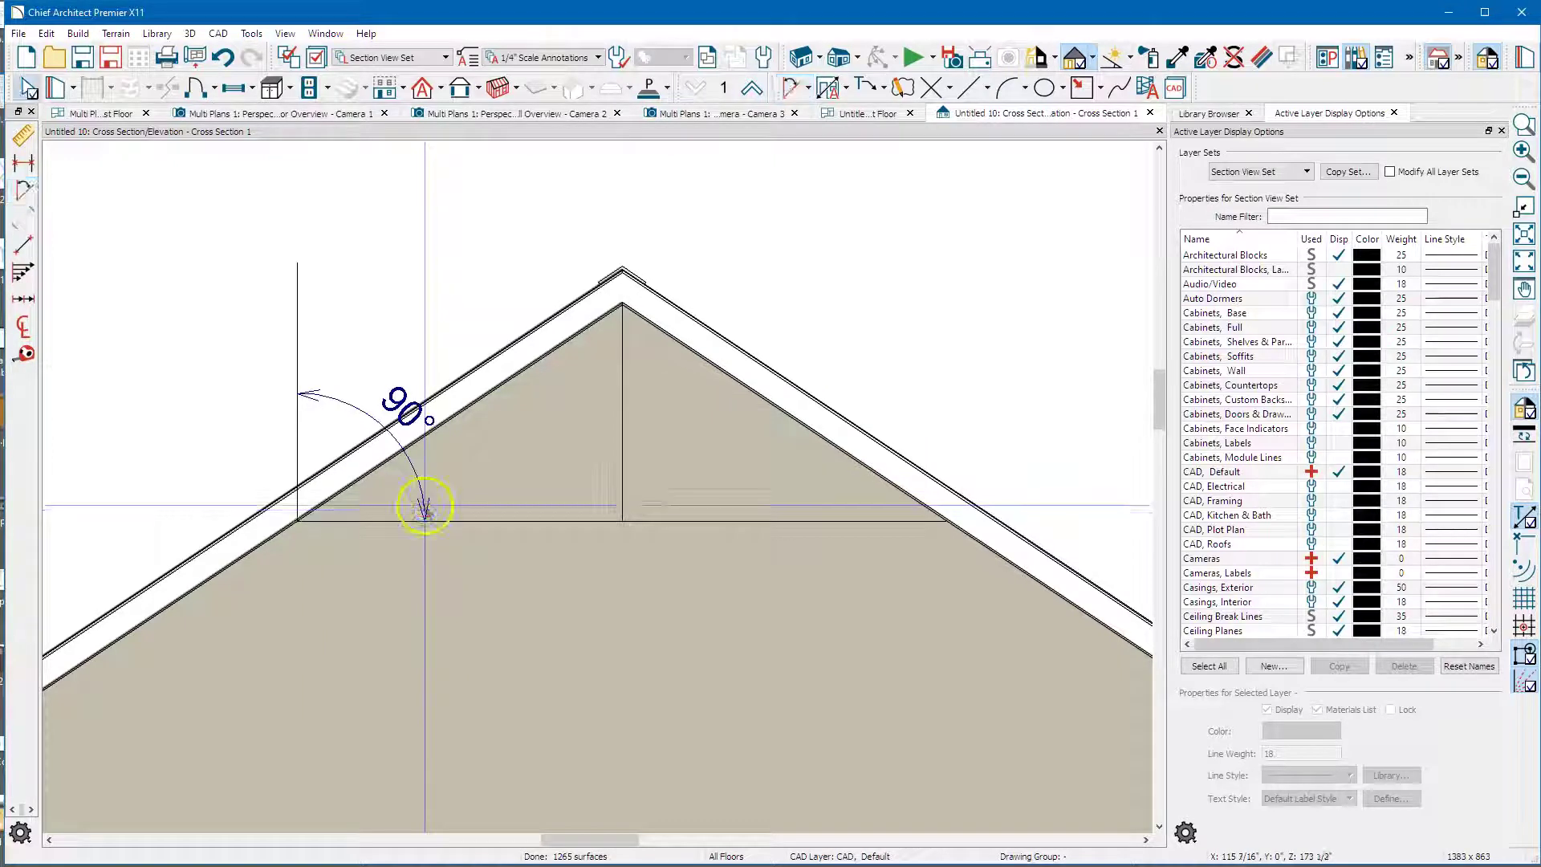
# - Change the angular dimension's angle style to Pitch (x in 12)
pyautogui.click(297, 425)
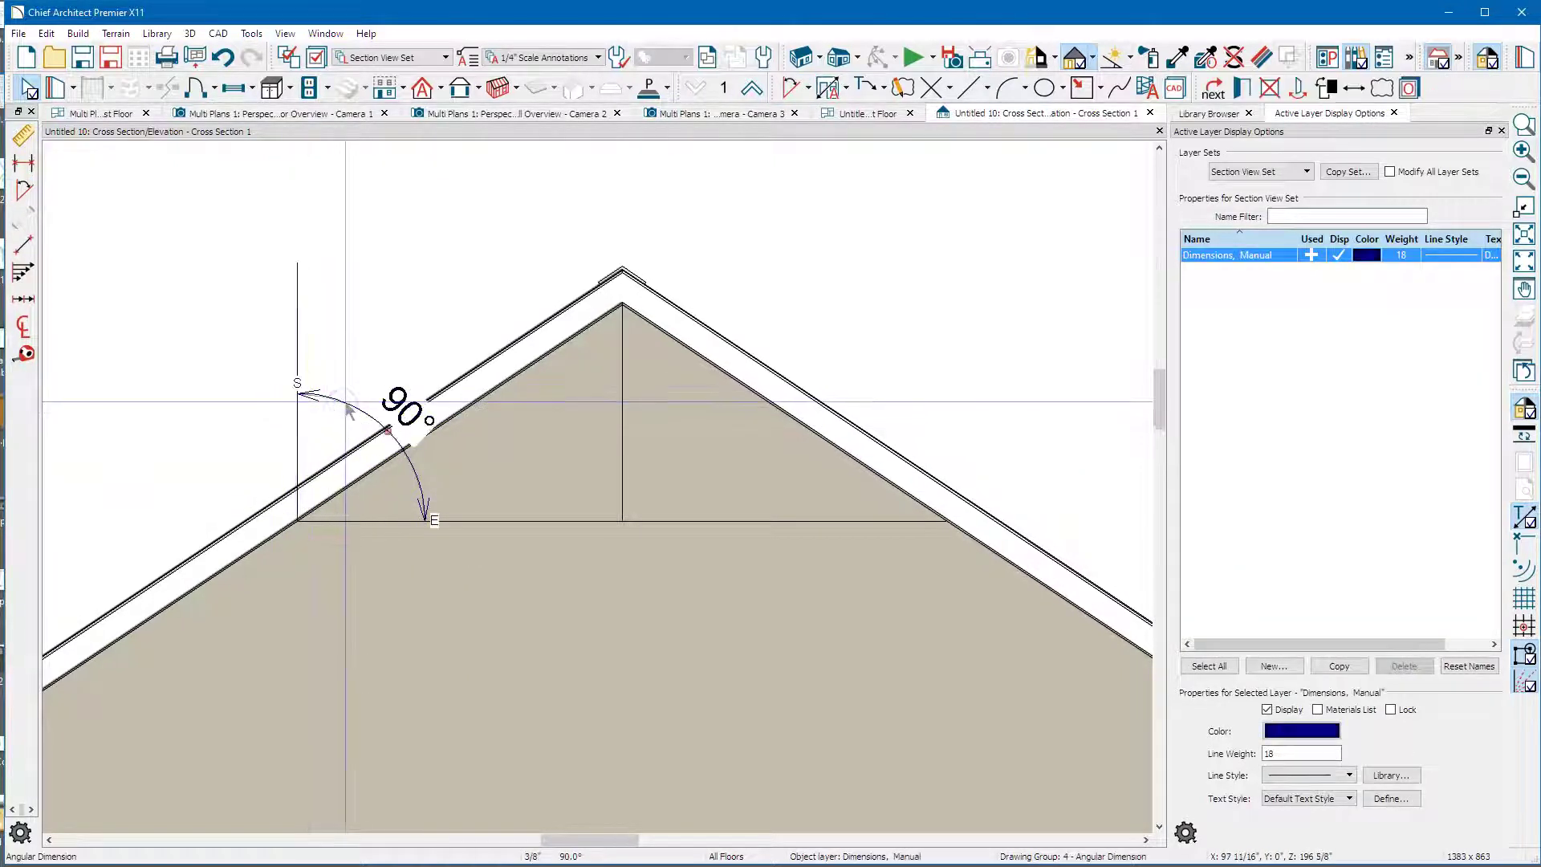
pyautogui.doubleClick(346, 403)
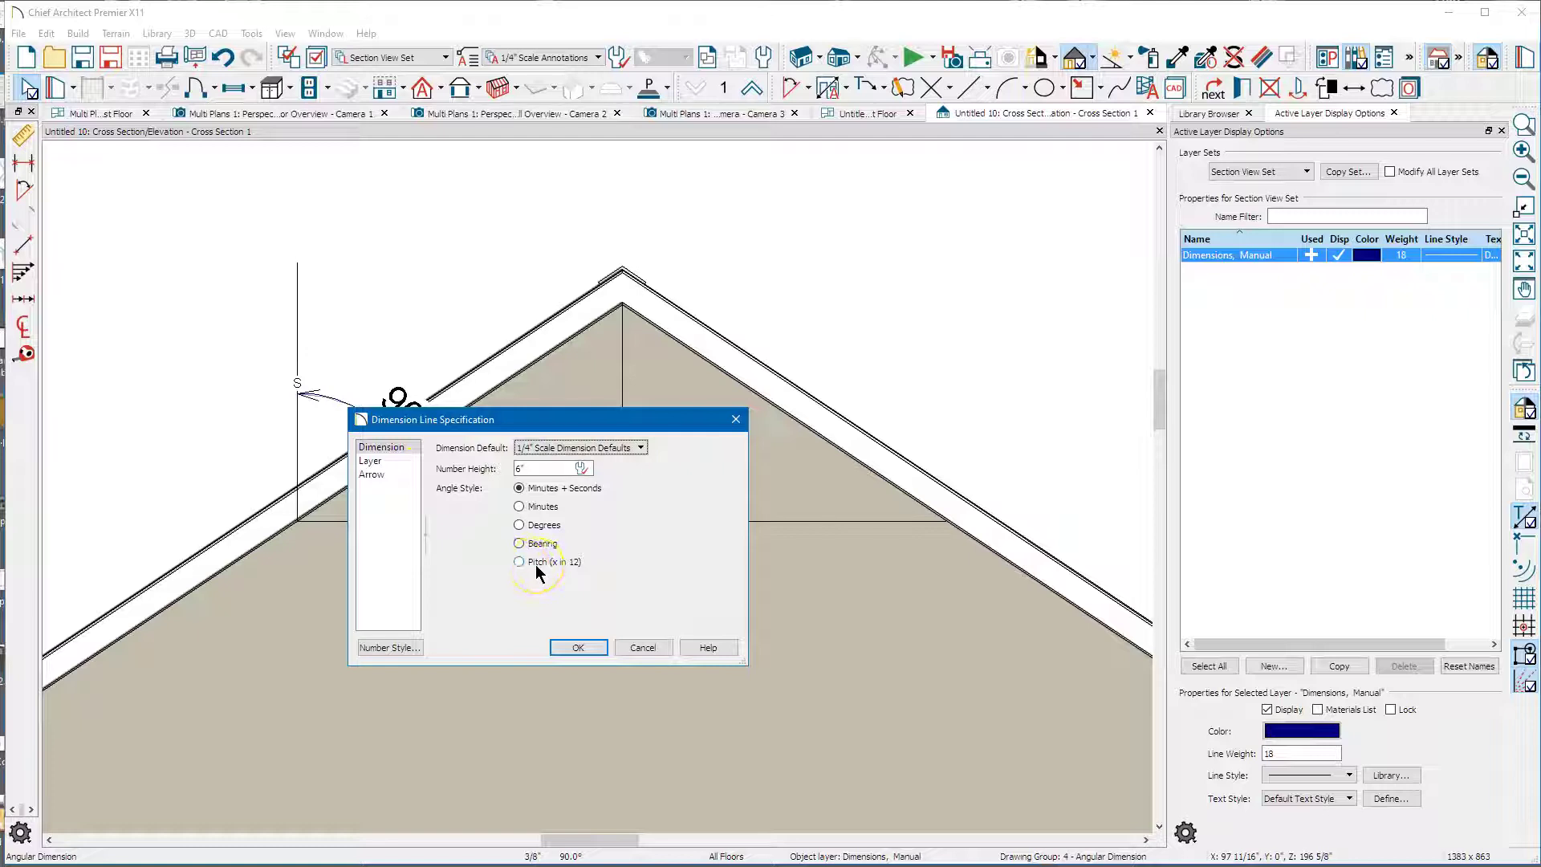
pyautogui.click(578, 647)
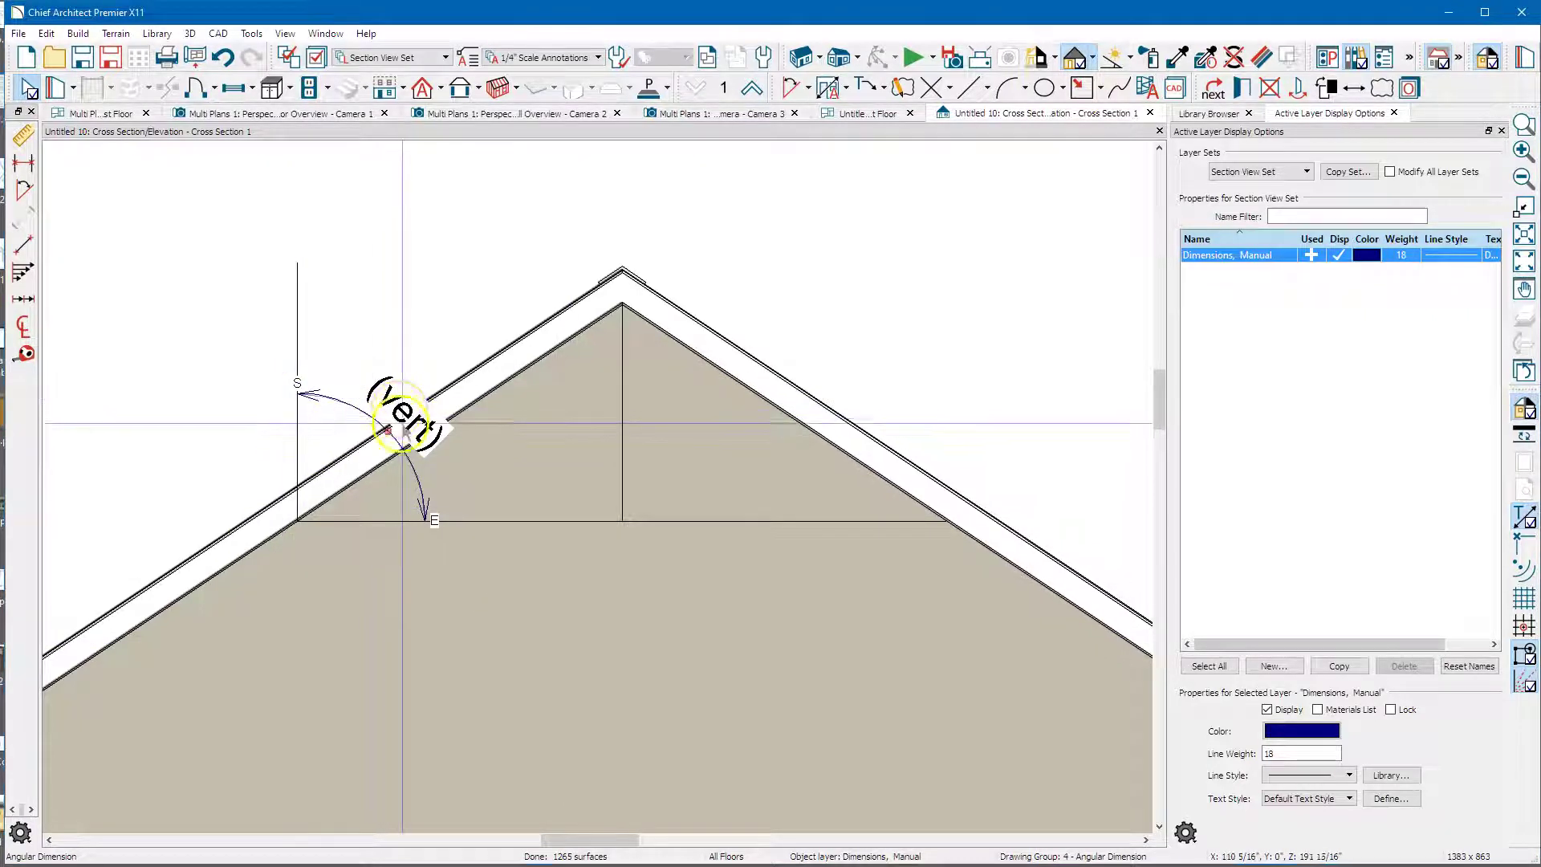
# - Set the angular dimension between the vertical and horizontal lines to 8 in 12 by rotating the vertical line
pyautogui.click(296, 419)
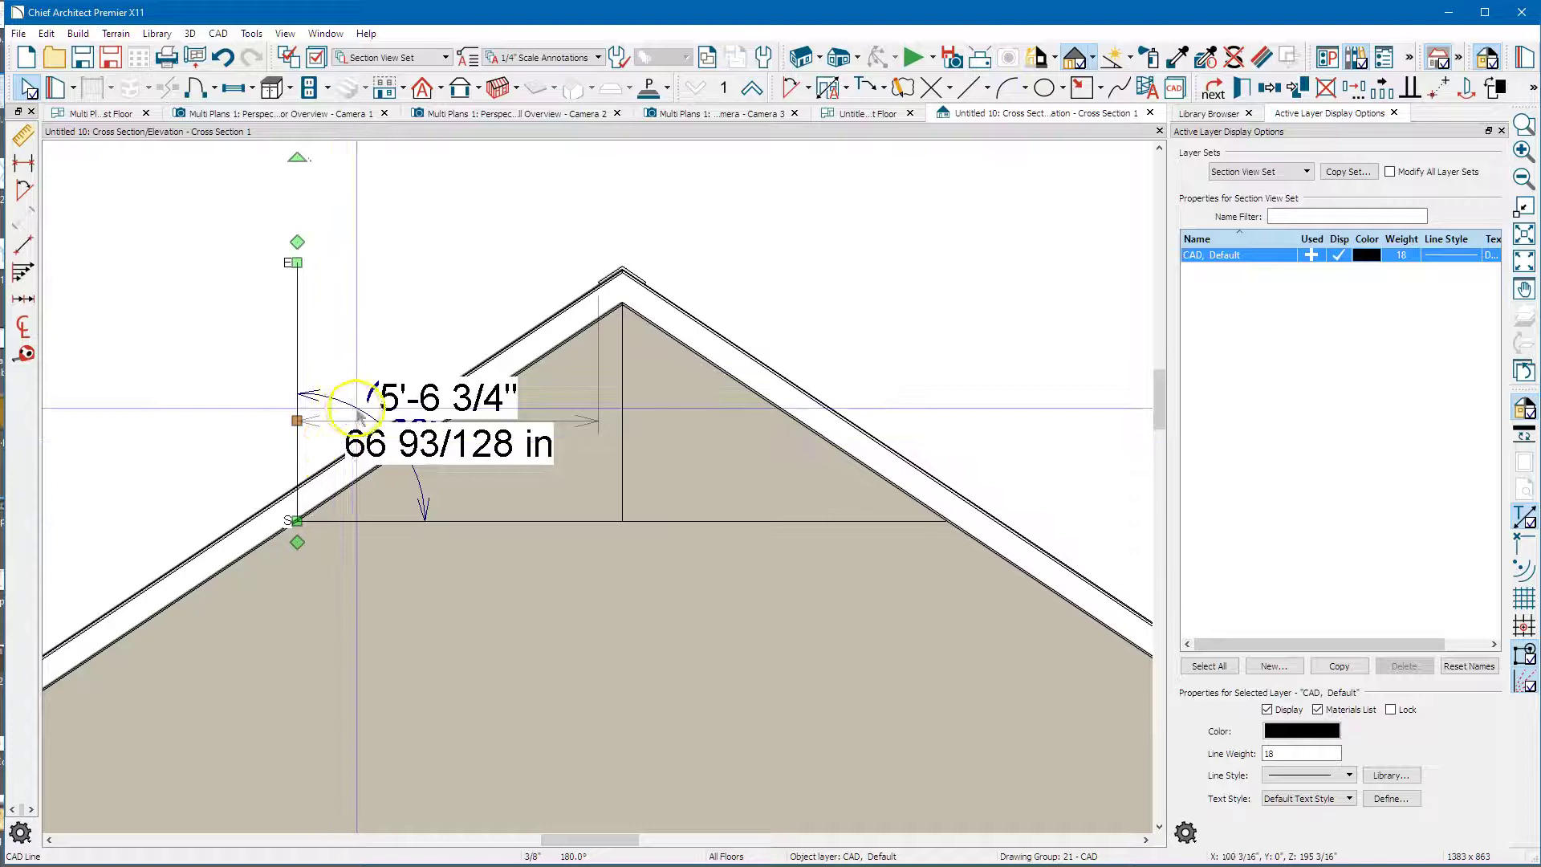
pyautogui.scroll(3, 368, 411)
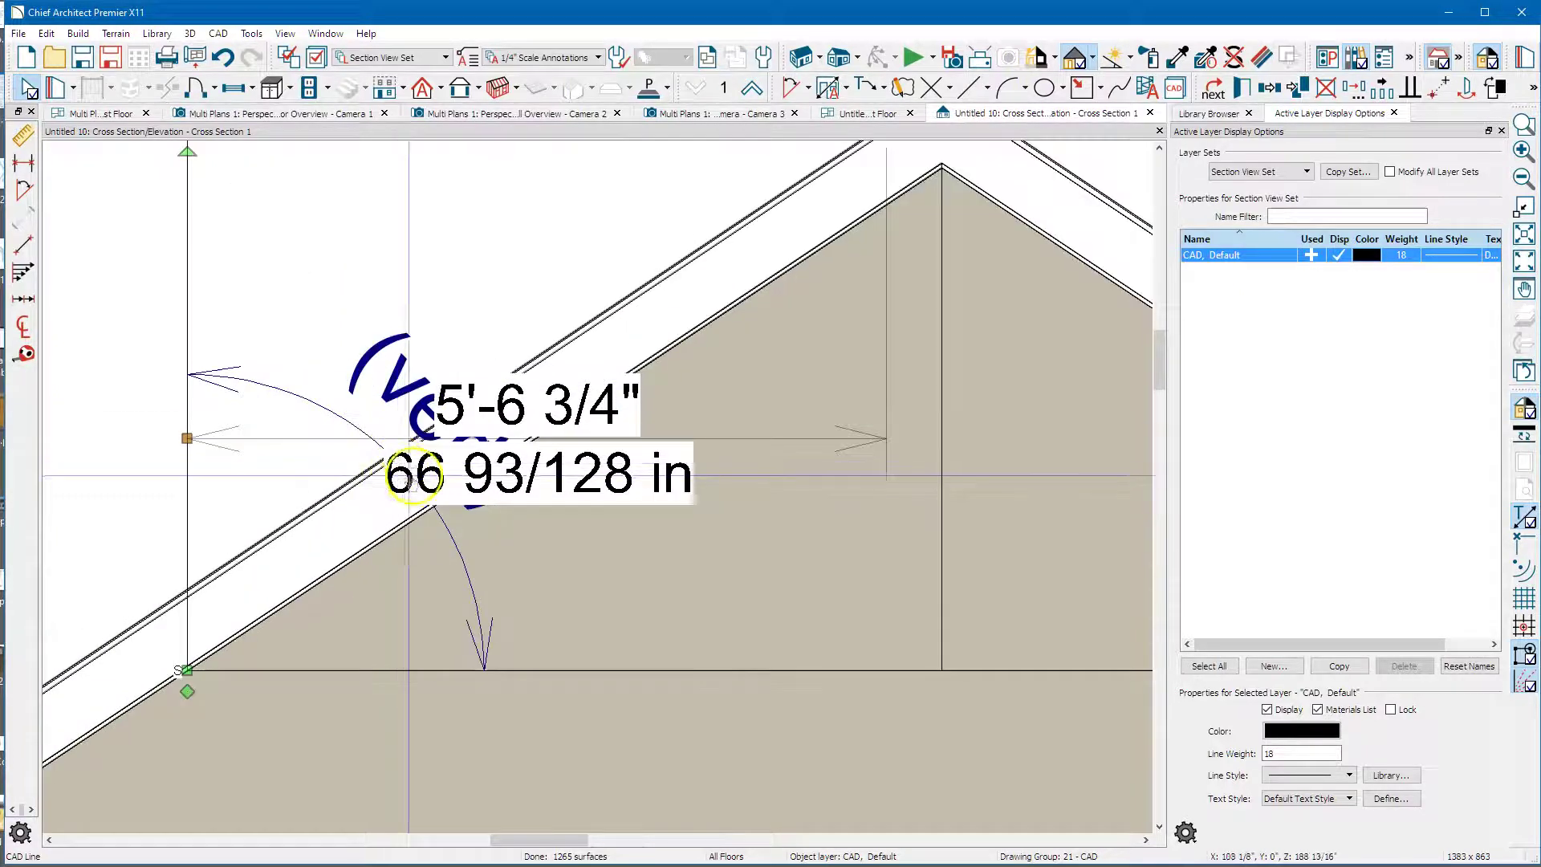
pyautogui.click(452, 532)
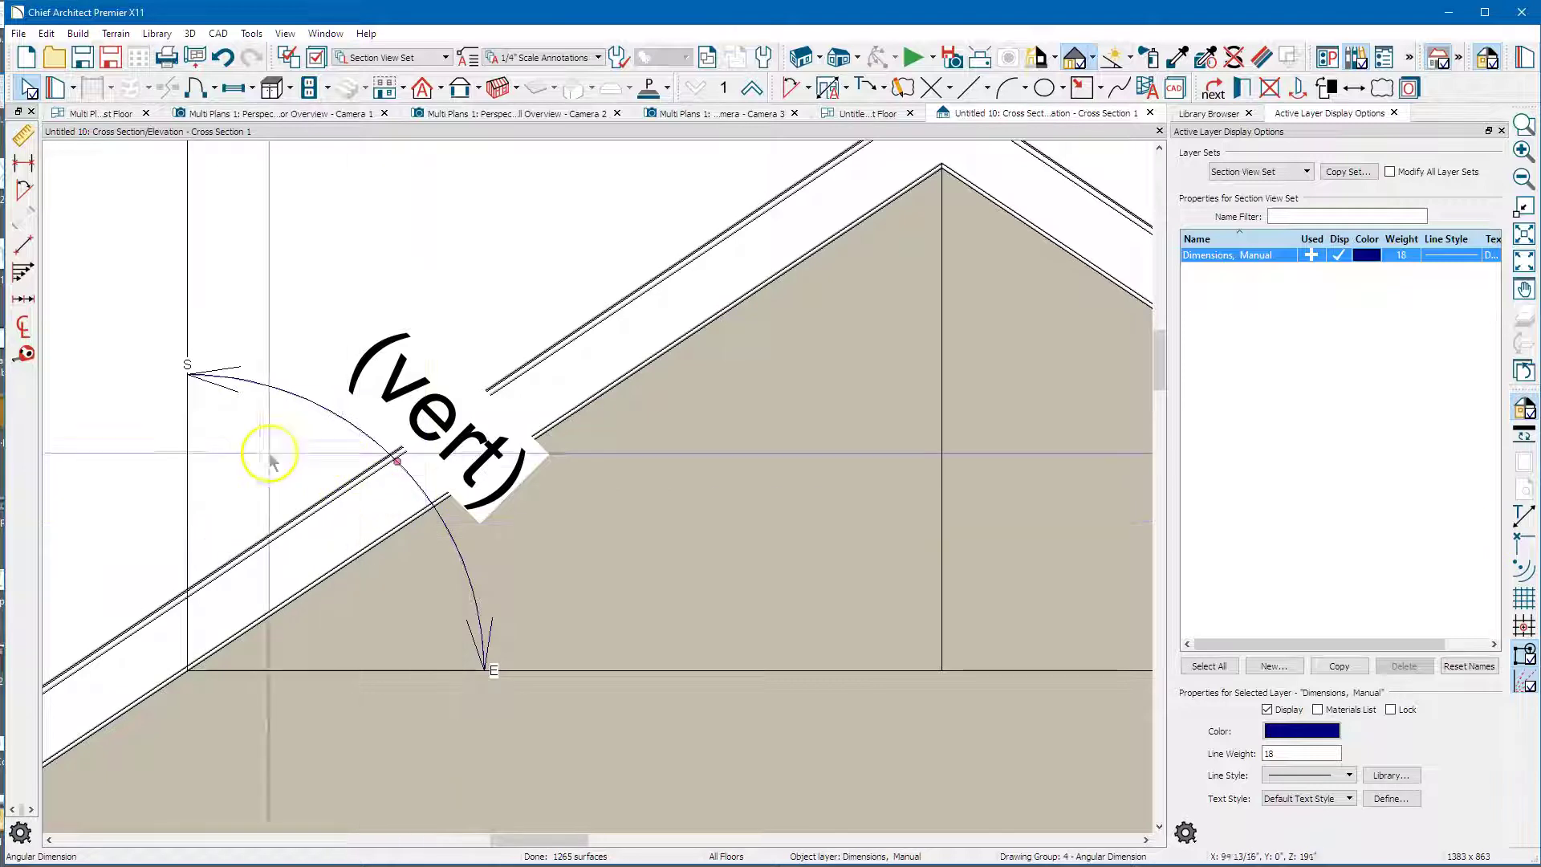
pyautogui.click(187, 454)
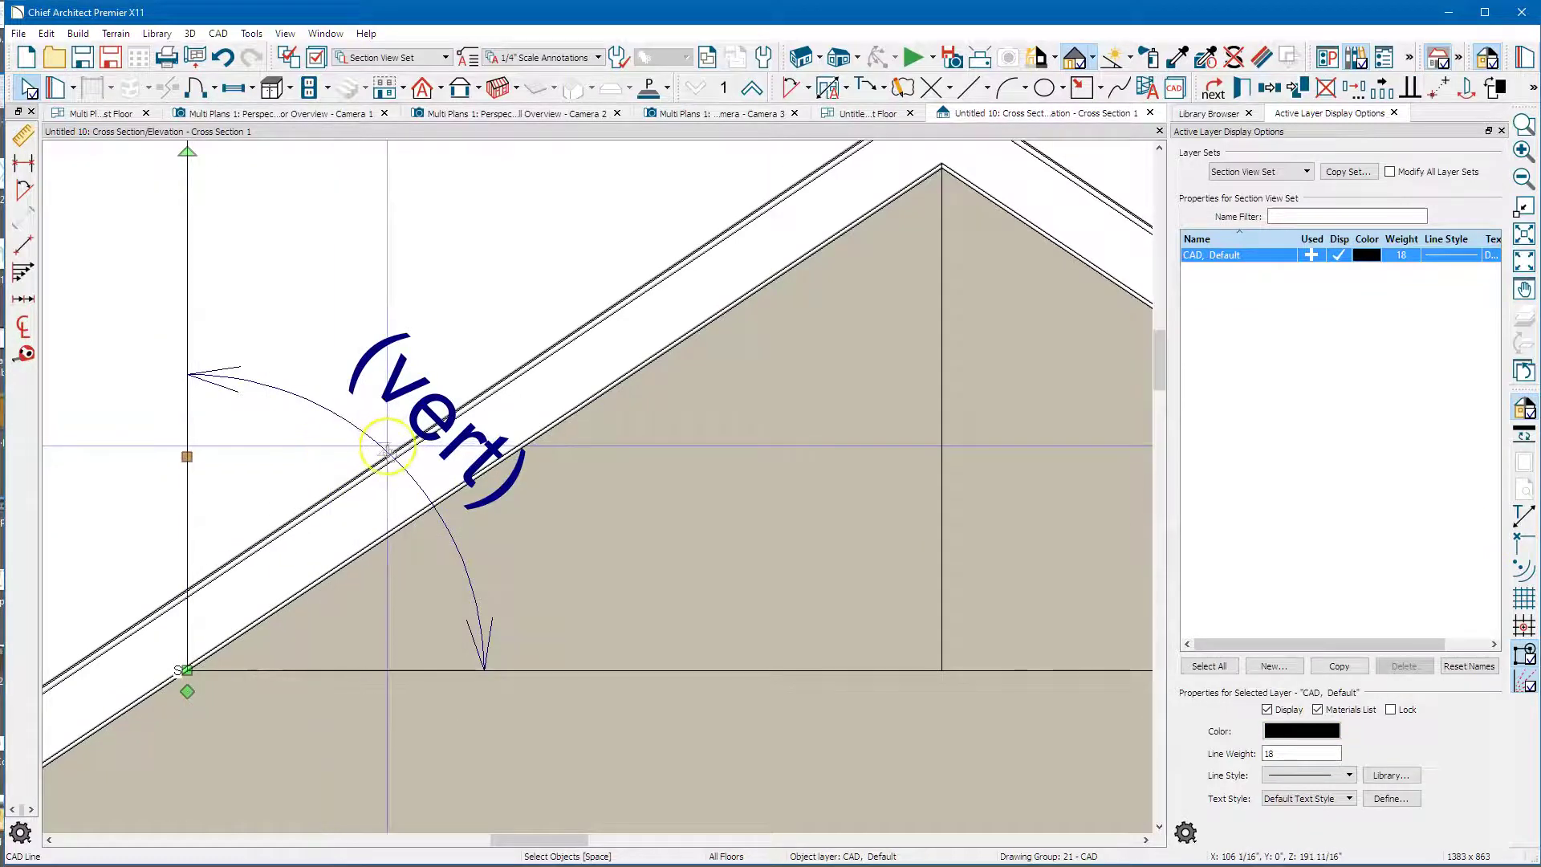
pyautogui.doubleClick(404, 393)
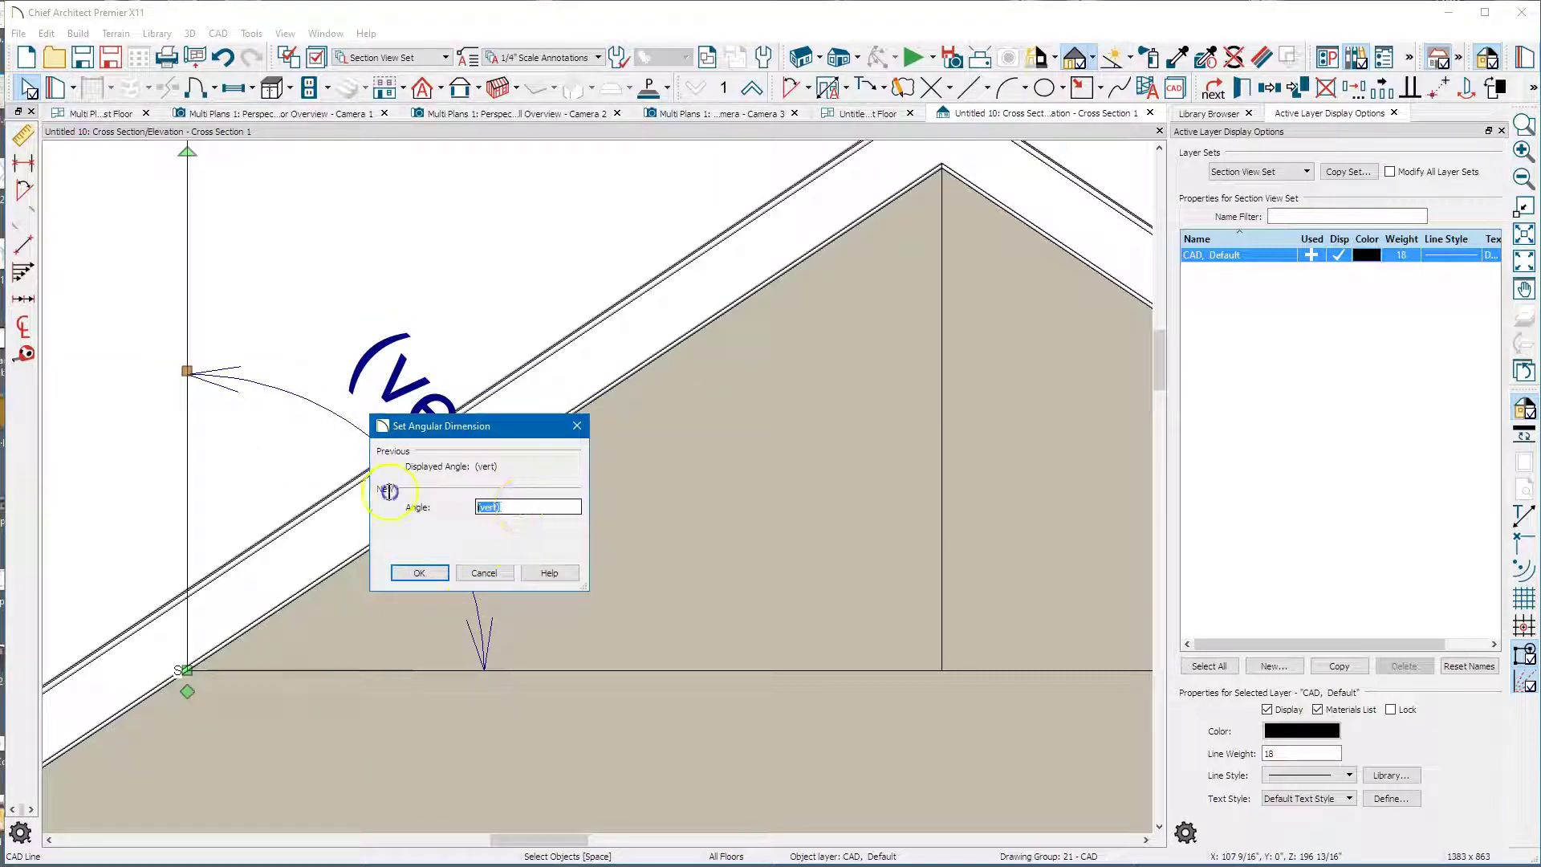
pyautogui.write('8')
pyautogui.click(414, 573)
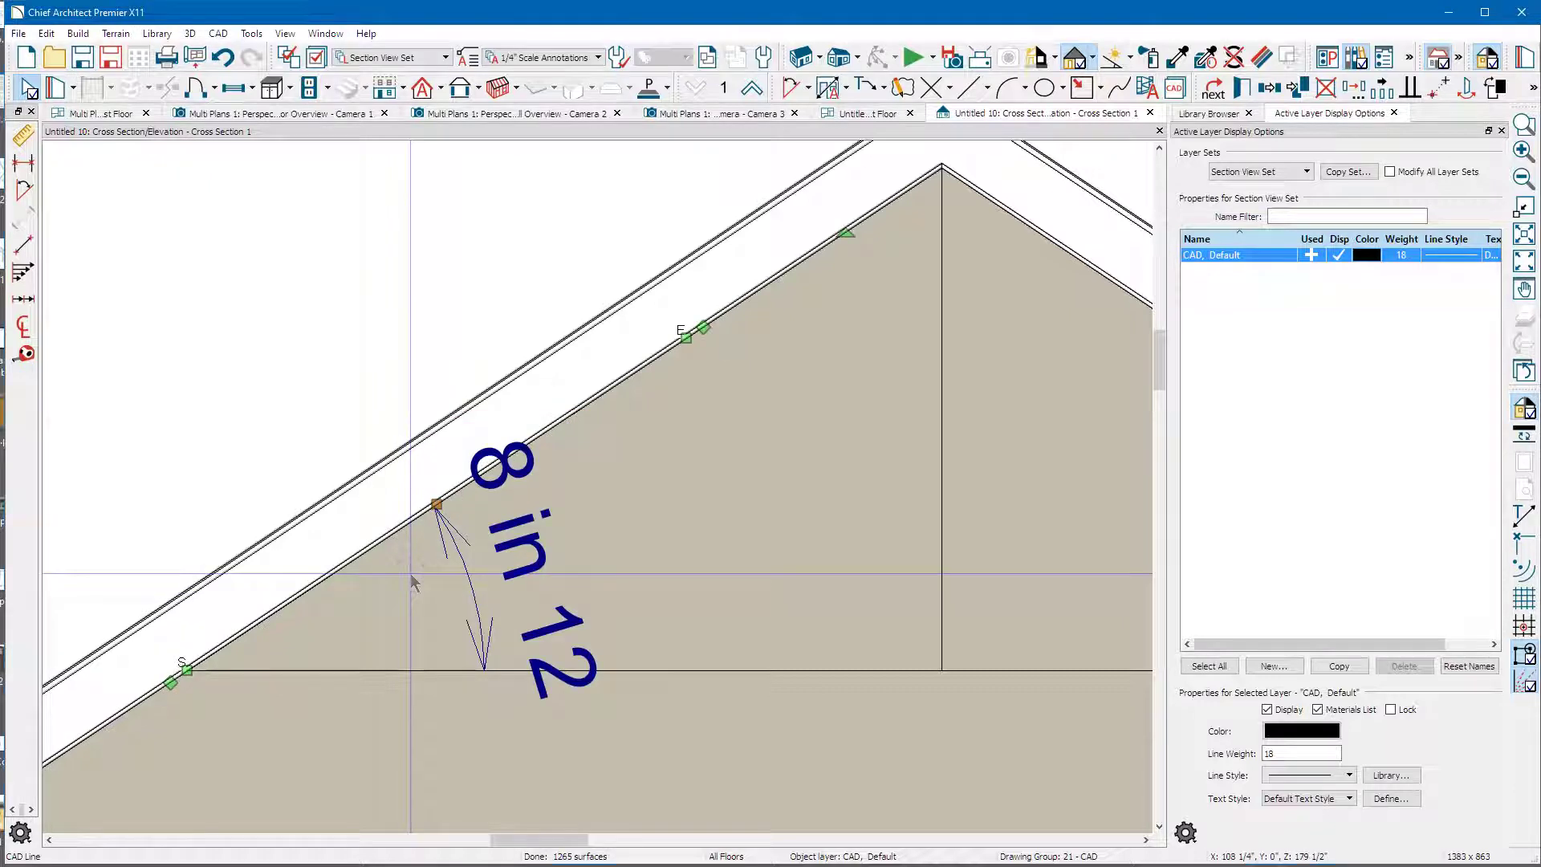
# - Extend the upper end of the sloped line to the inside peak of the roof
pyautogui.scroll(-3, 182, 527)
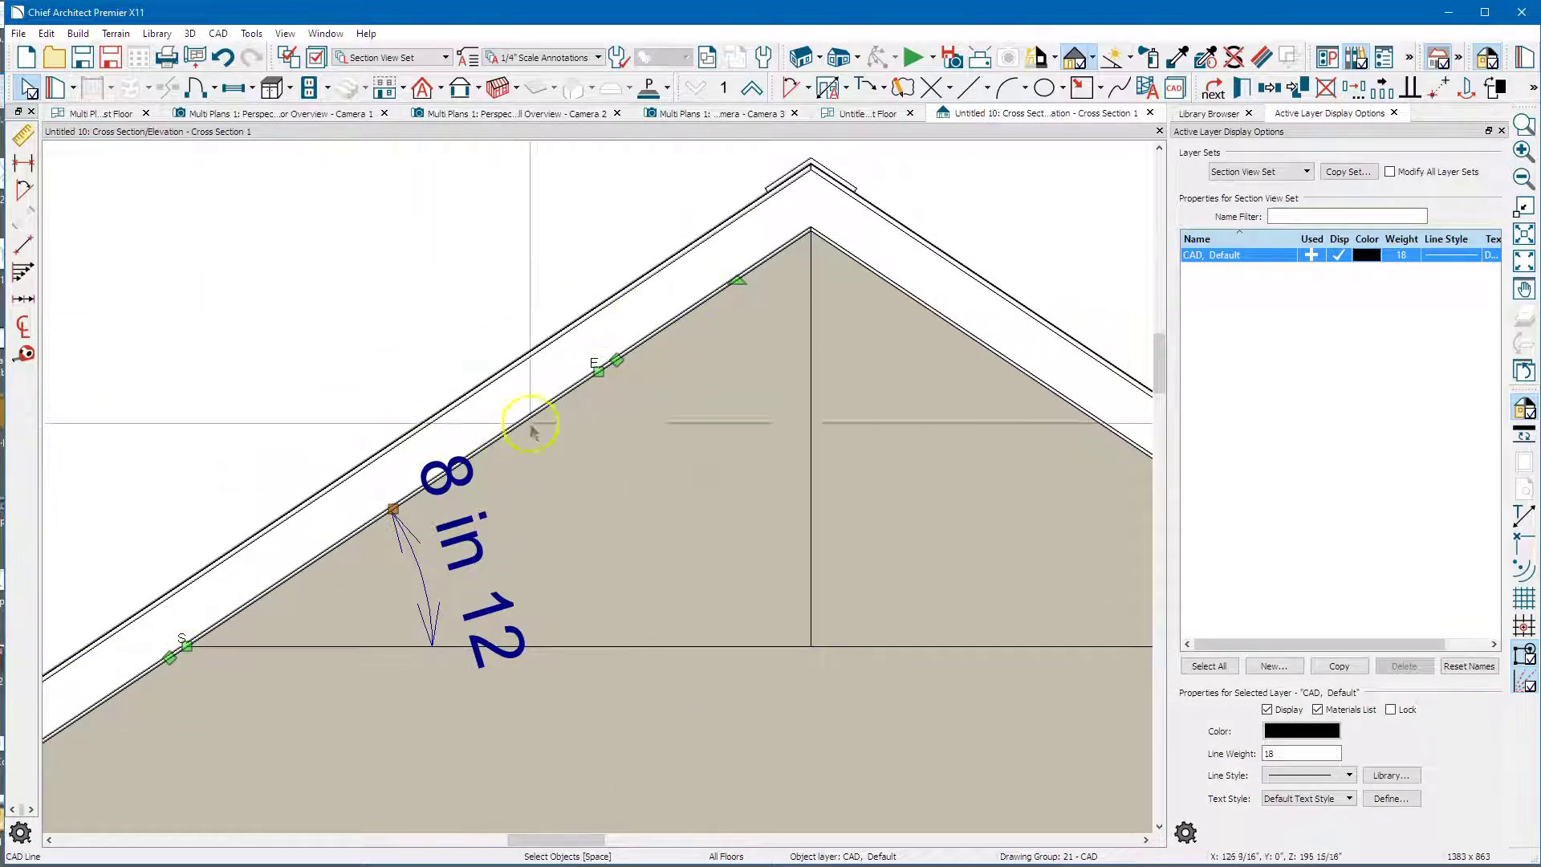
pyautogui.moveTo(736, 286); pyautogui.dragTo(597, 386, button='middle')
pyautogui.scroll(1, 484, 463)
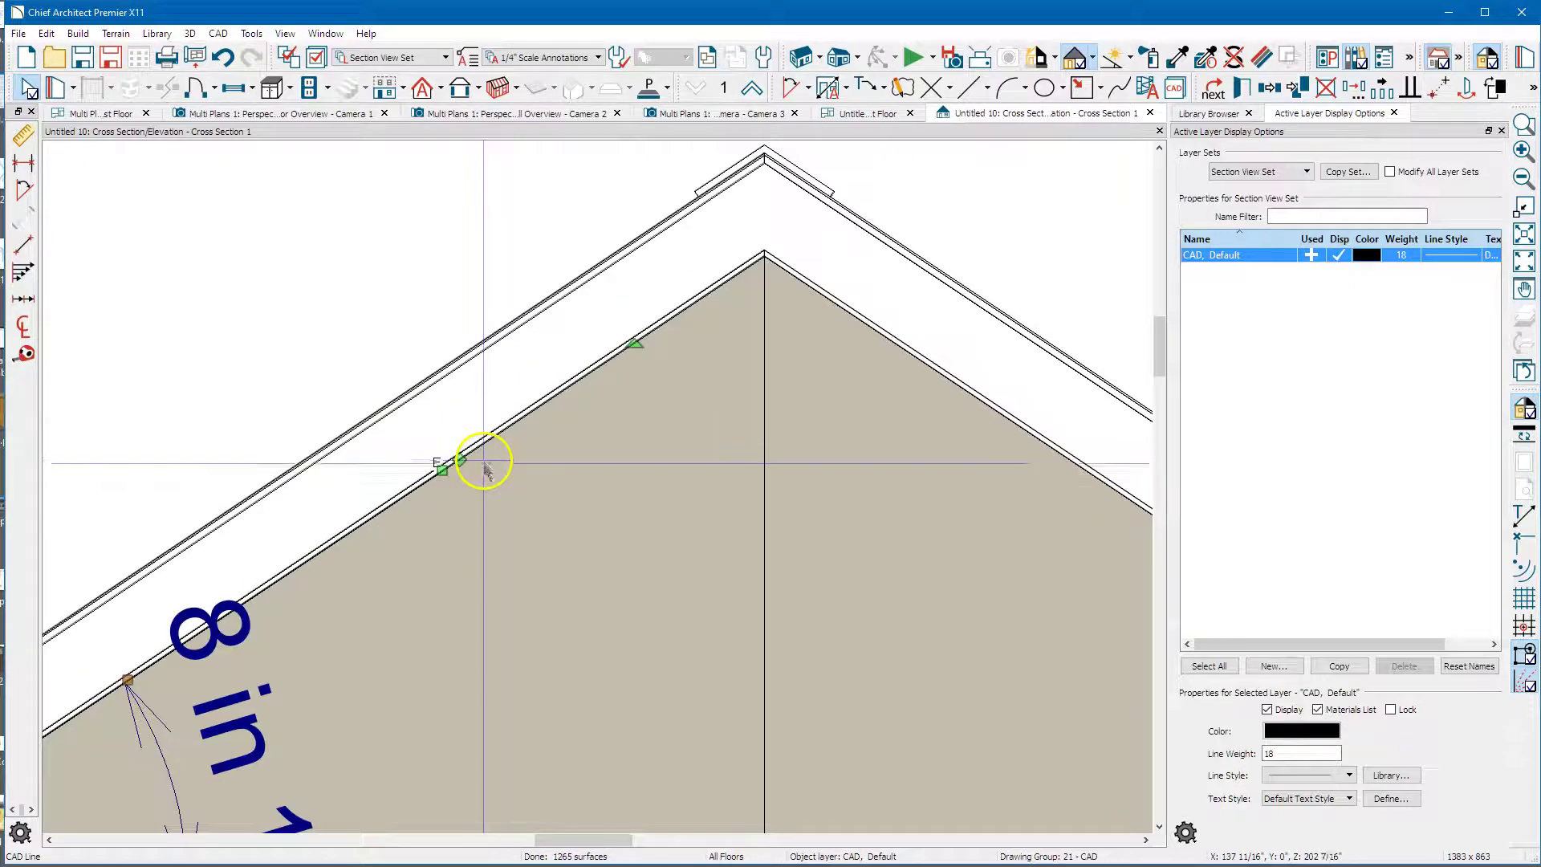
pyautogui.moveTo(441, 470); pyautogui.dragTo(762, 258)
pyautogui.scroll(-3, 354, 321)
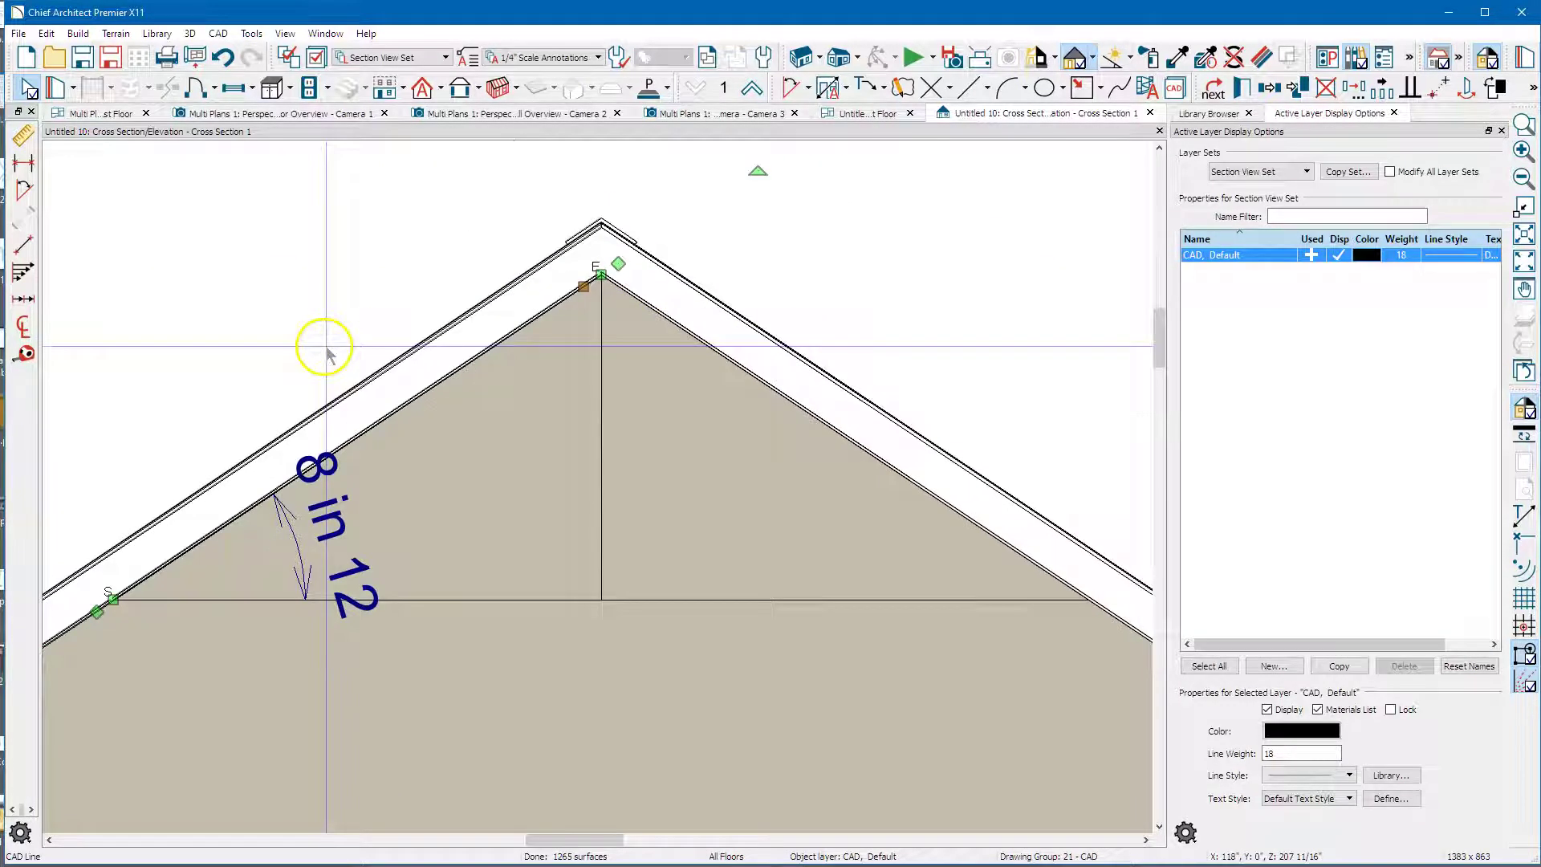
pyautogui.scroll(-2, 694, 438)
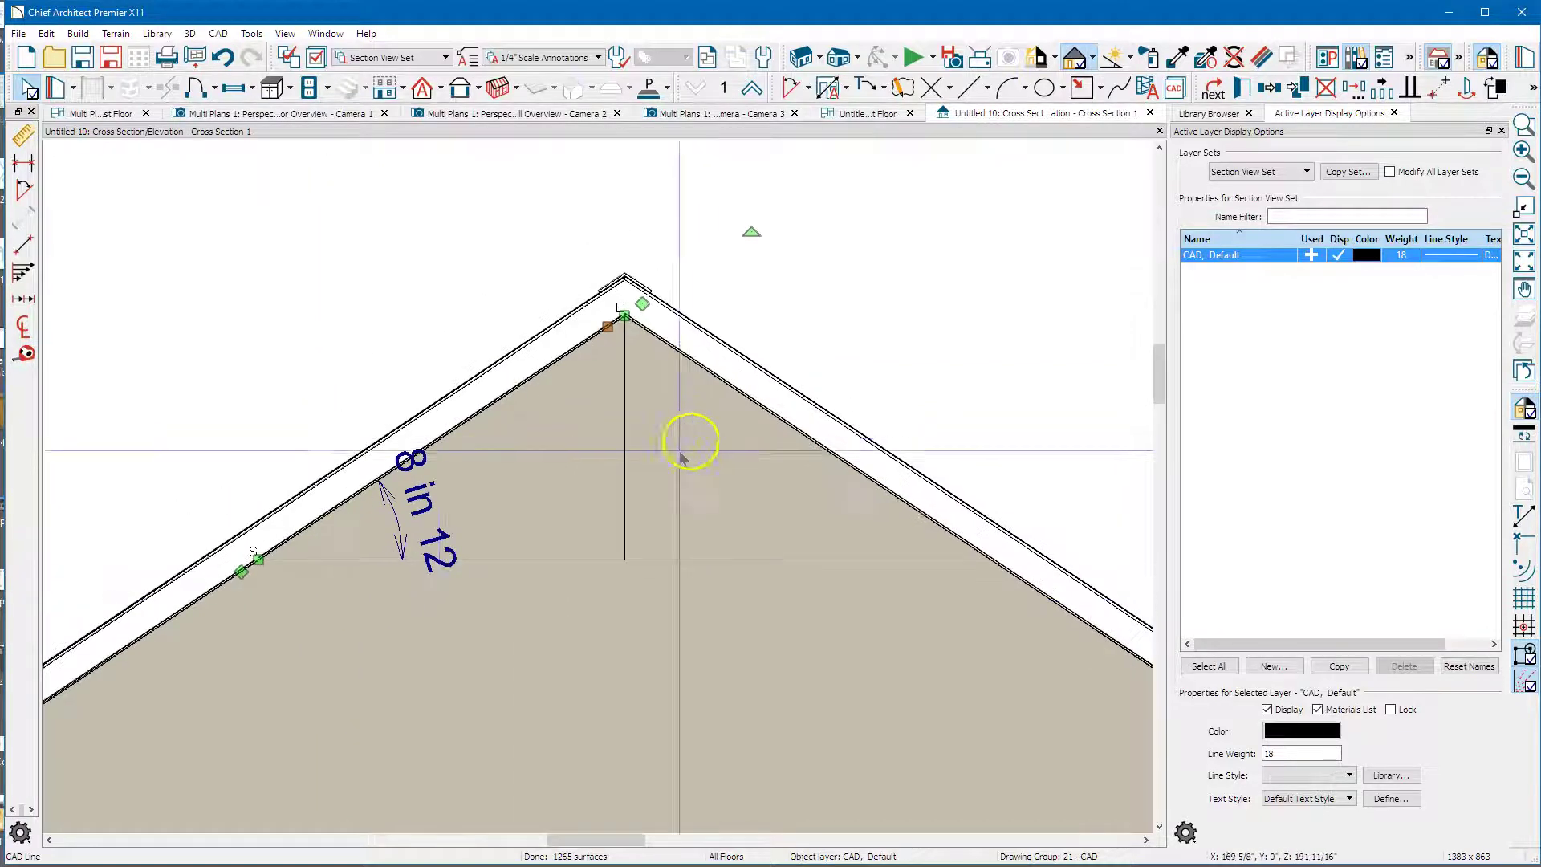
# - Delete the 8 in 12 angular dimension between the sloped and horizontal lines
pyautogui.click(395, 511)
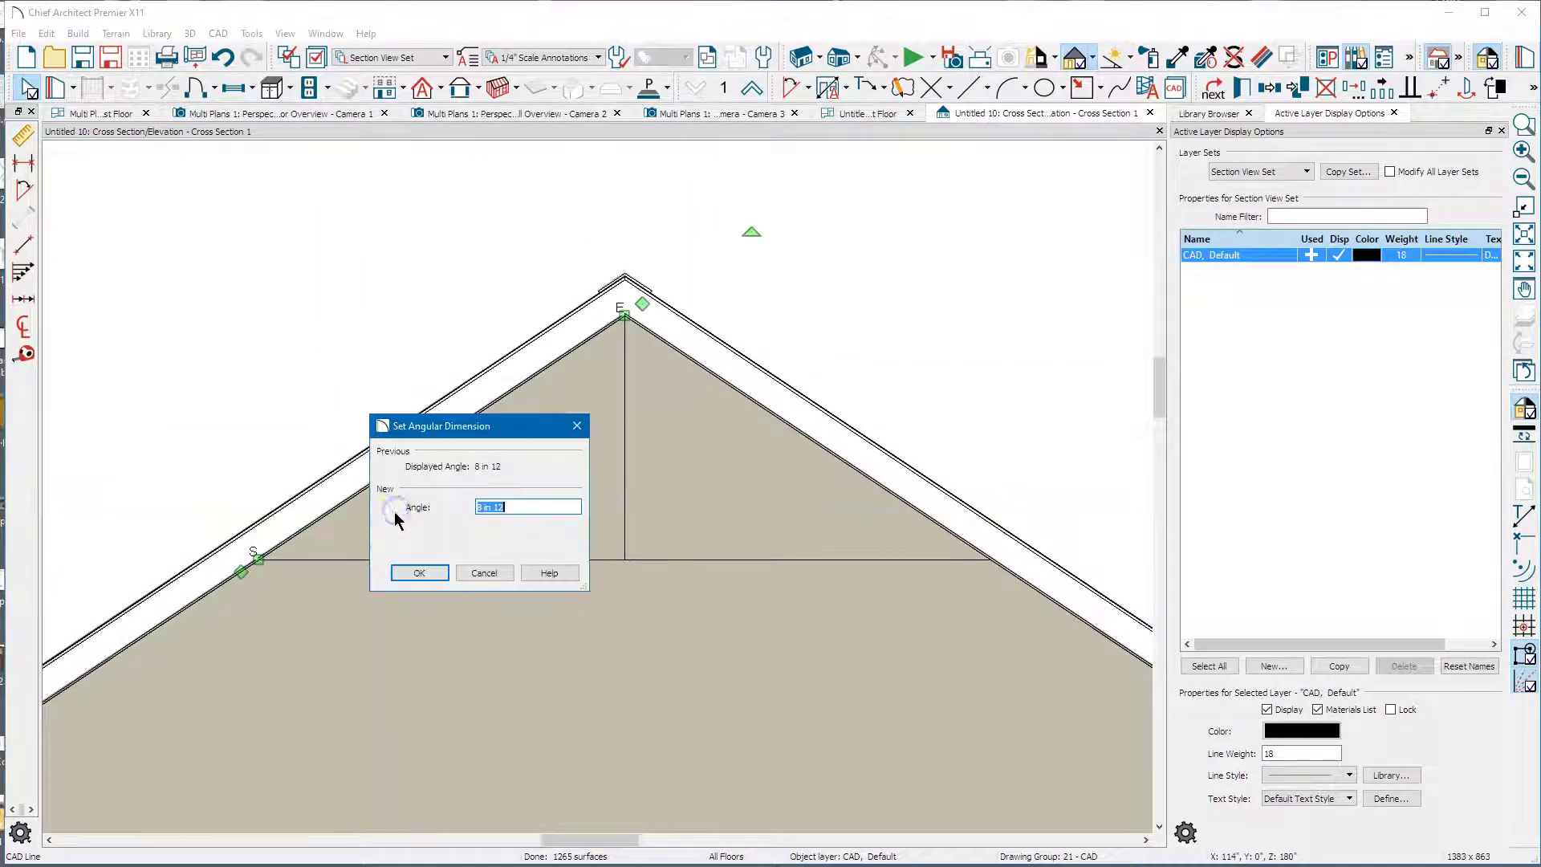
pyautogui.click(460, 572)
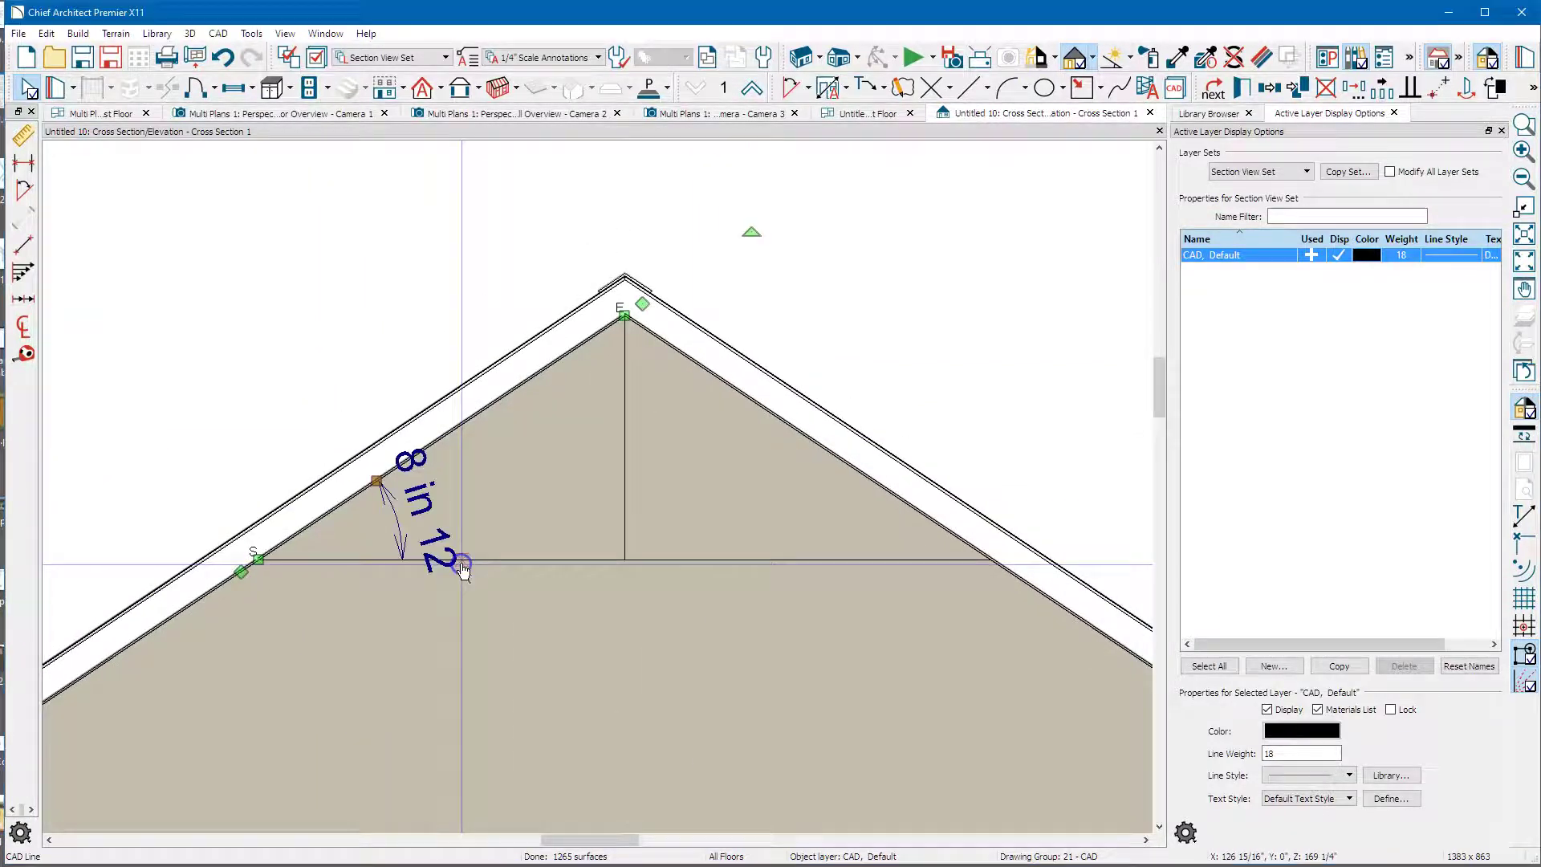
pyautogui.press('Escape')
pyautogui.click(396, 516)
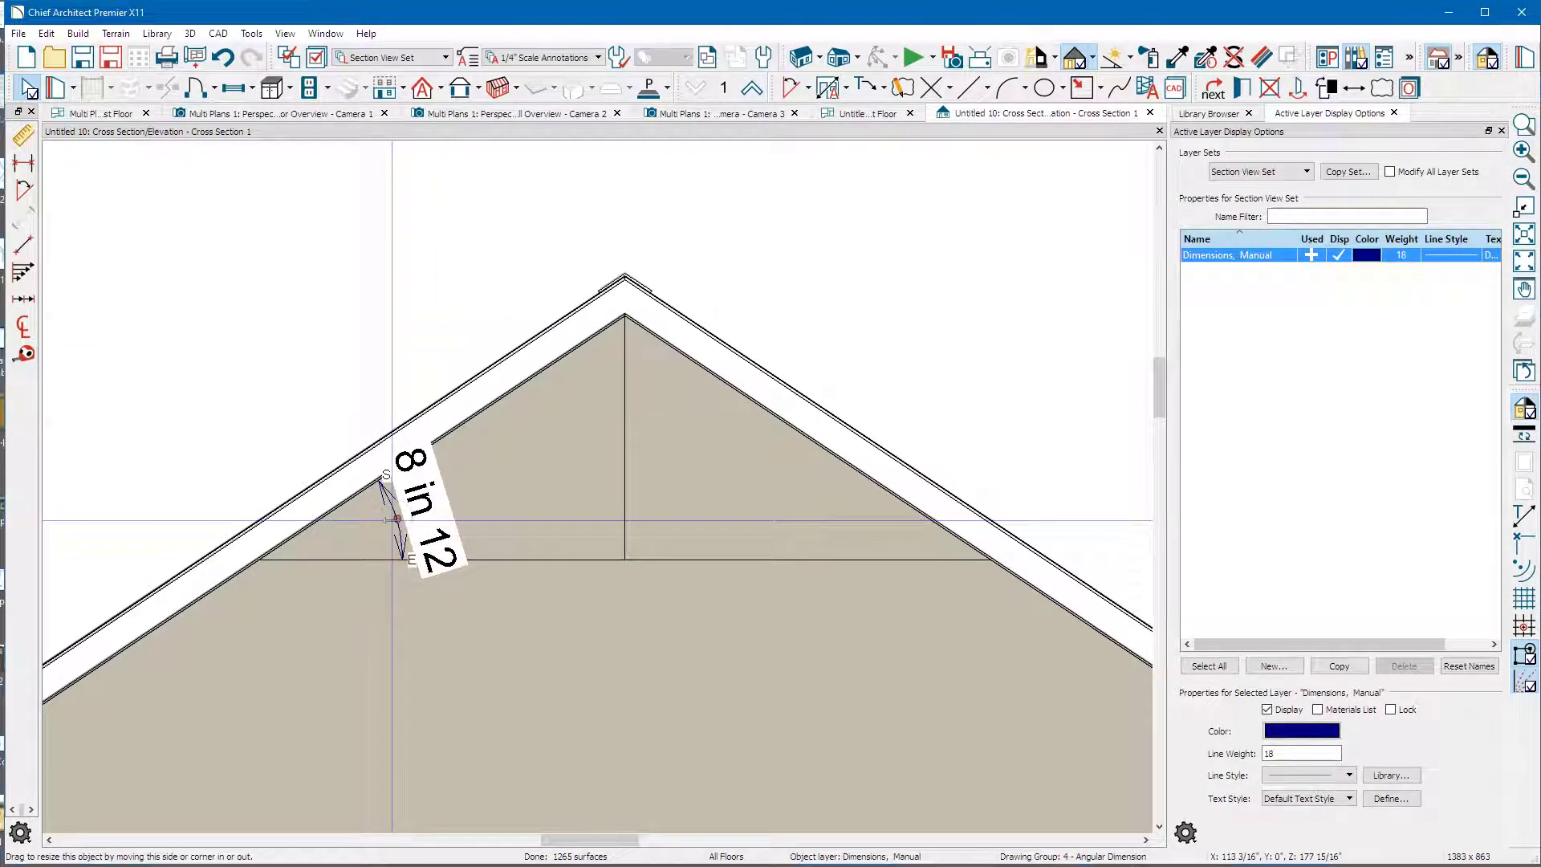
pyautogui.press('Delete')
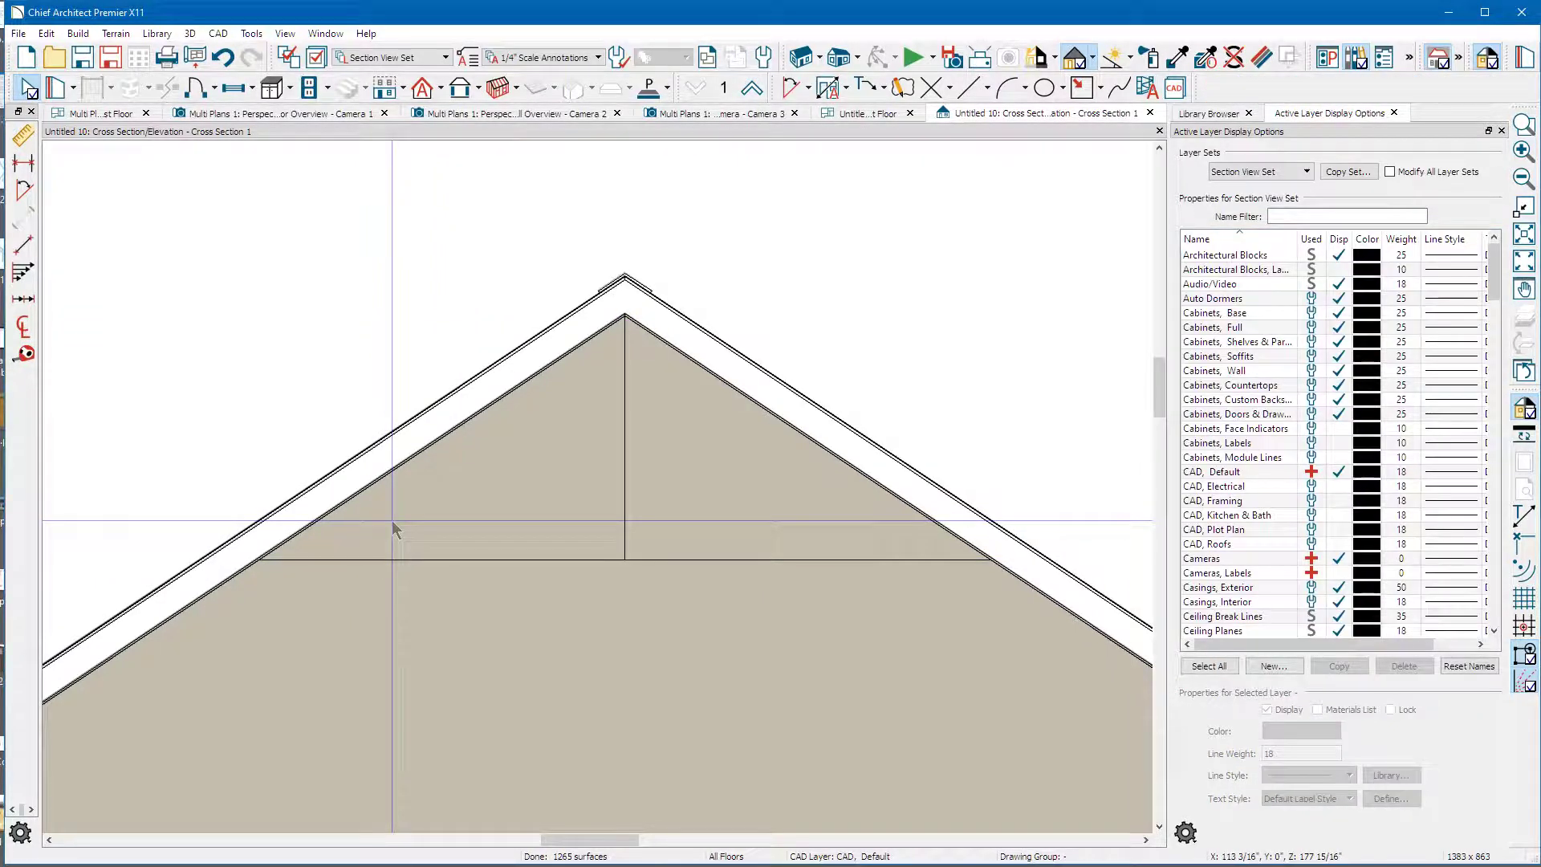
# - Draw a vertical CAD line from the left part of the horizontal line up past the left roof slope
pyautogui.click(971, 89)
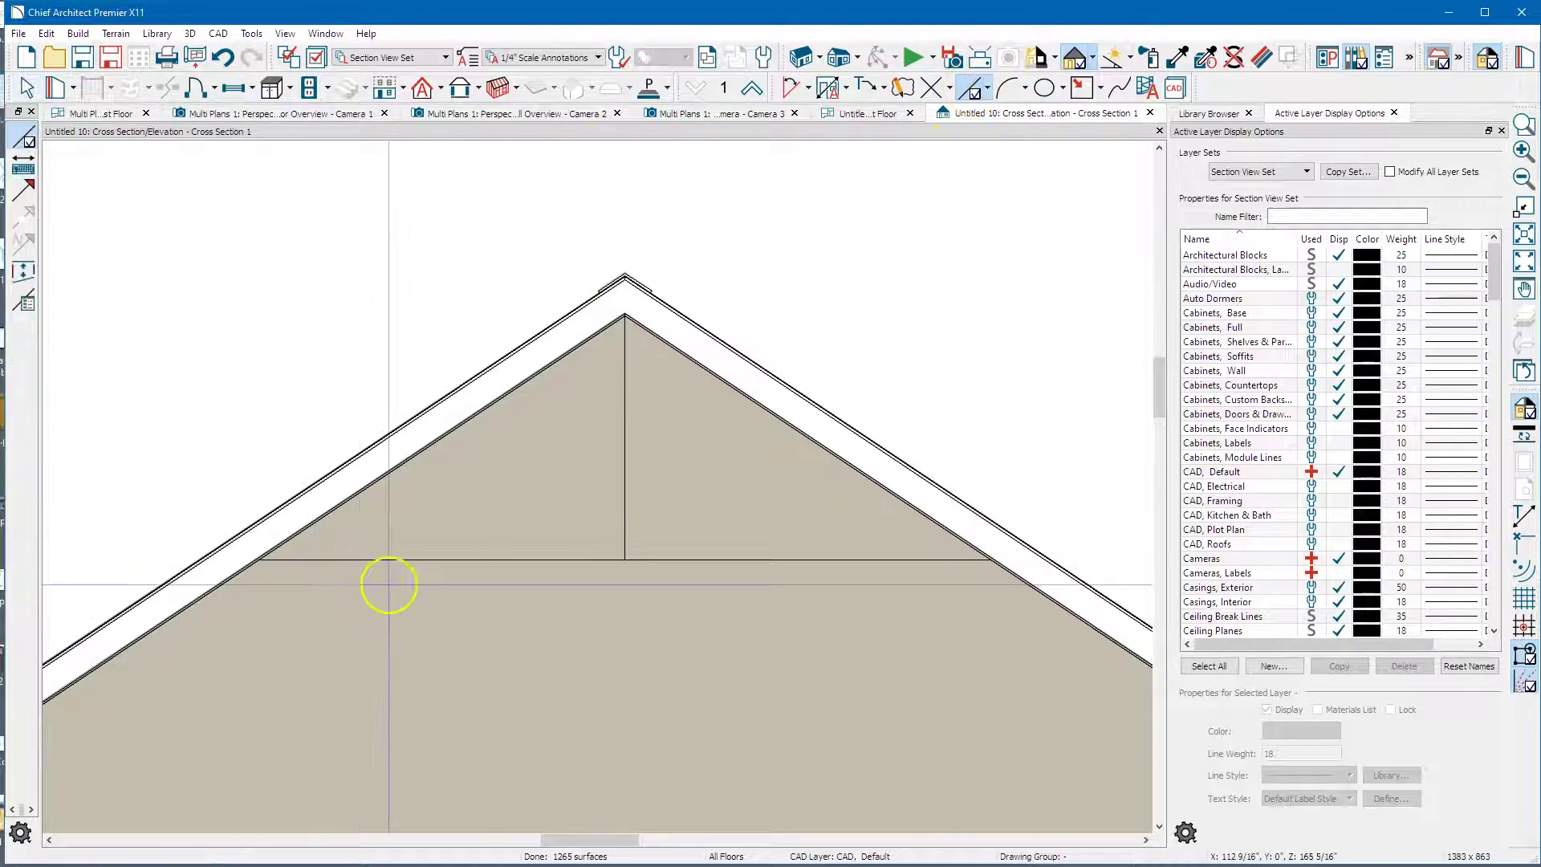
pyautogui.moveTo(364, 564); pyautogui.dragTo(366, 303)
pyautogui.press('space')
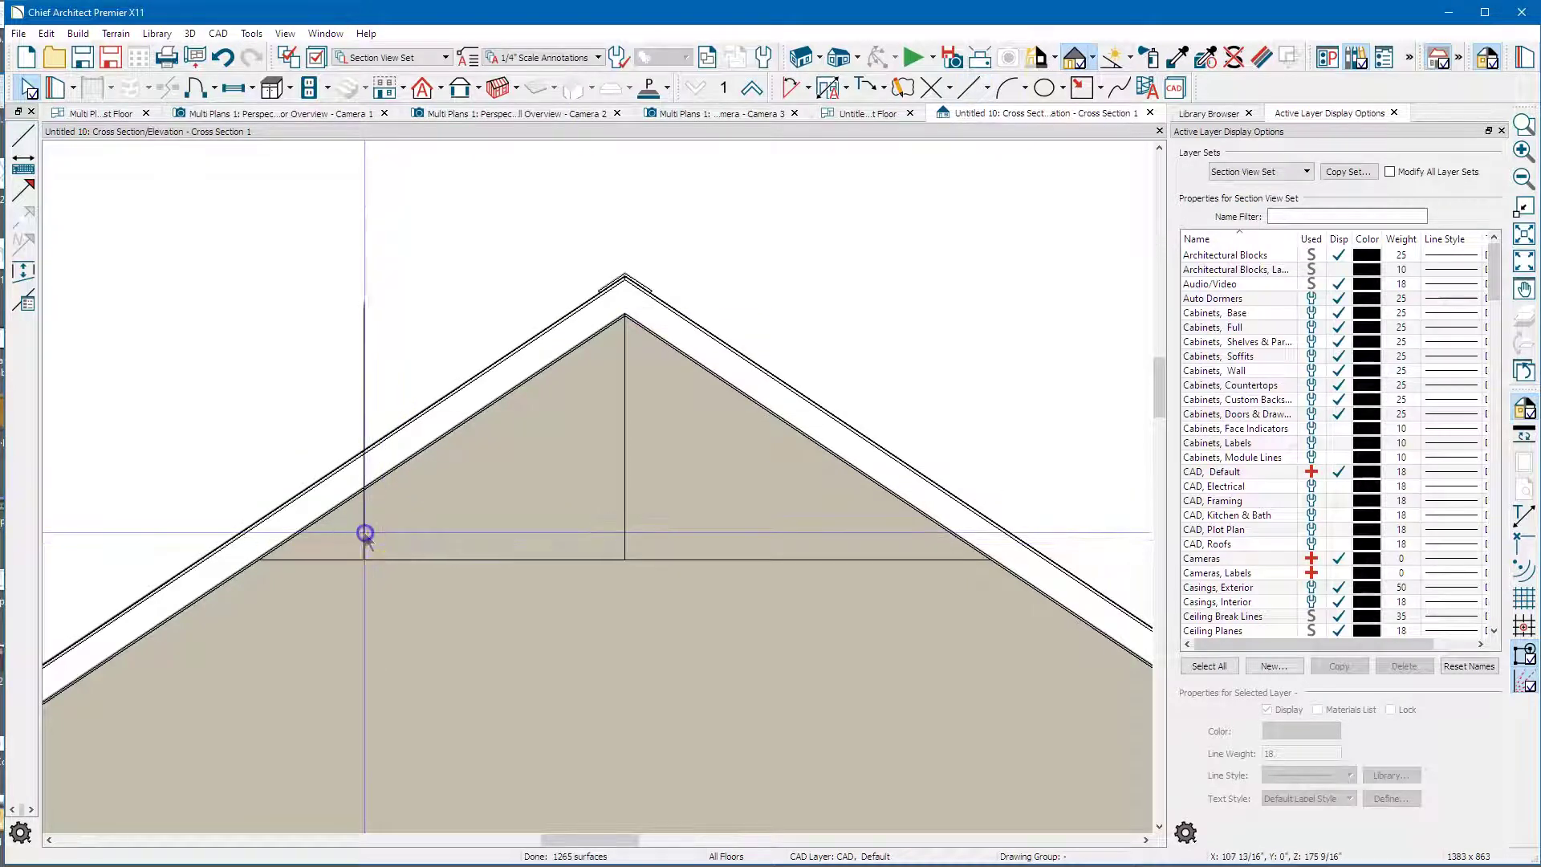
pyautogui.click(364, 533)
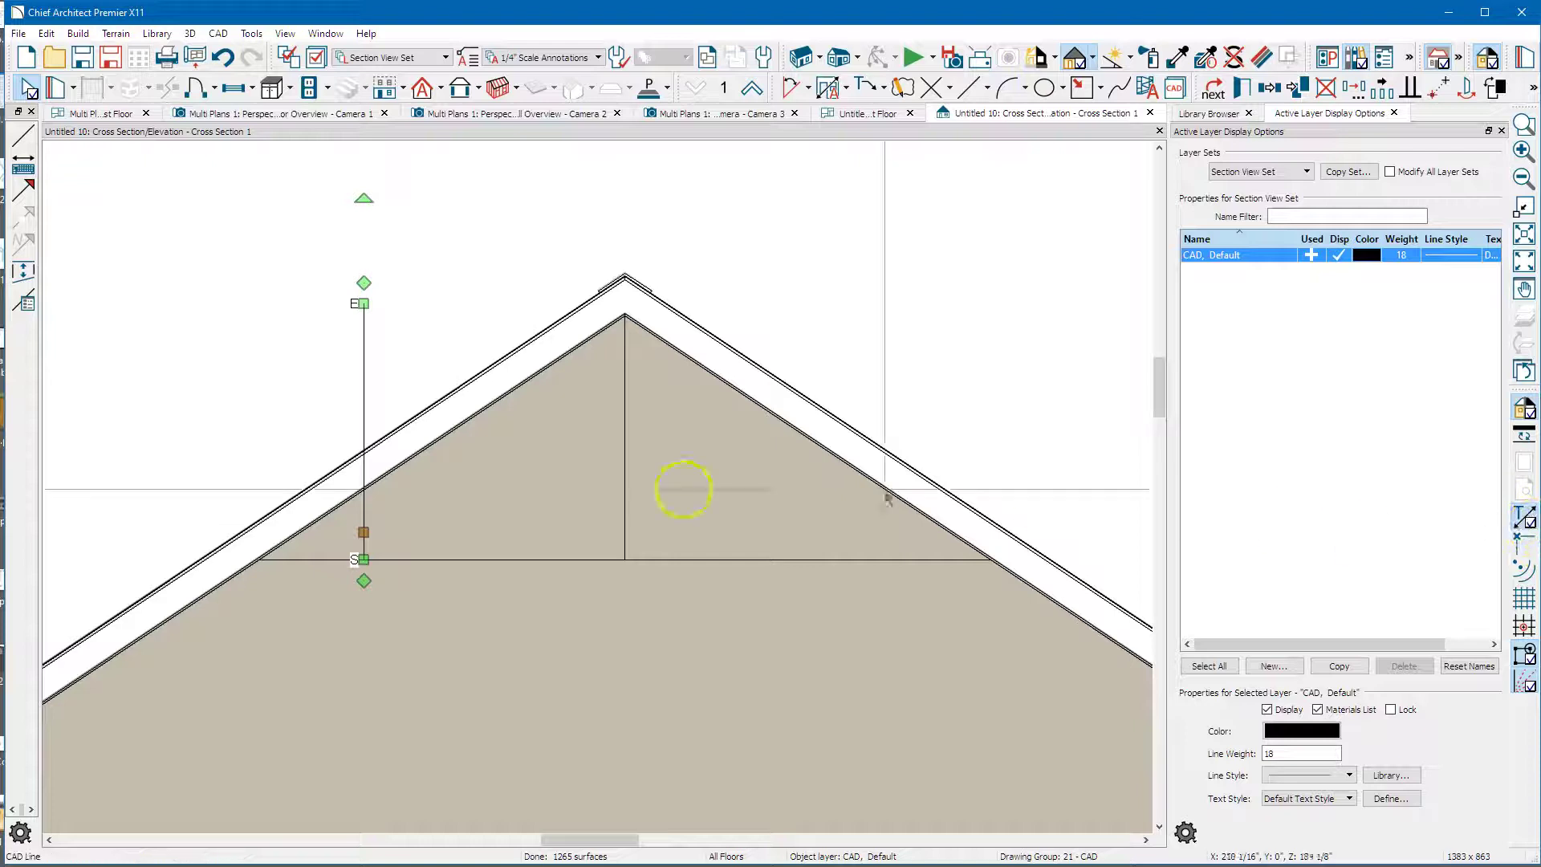
pyautogui.click(329, 389)
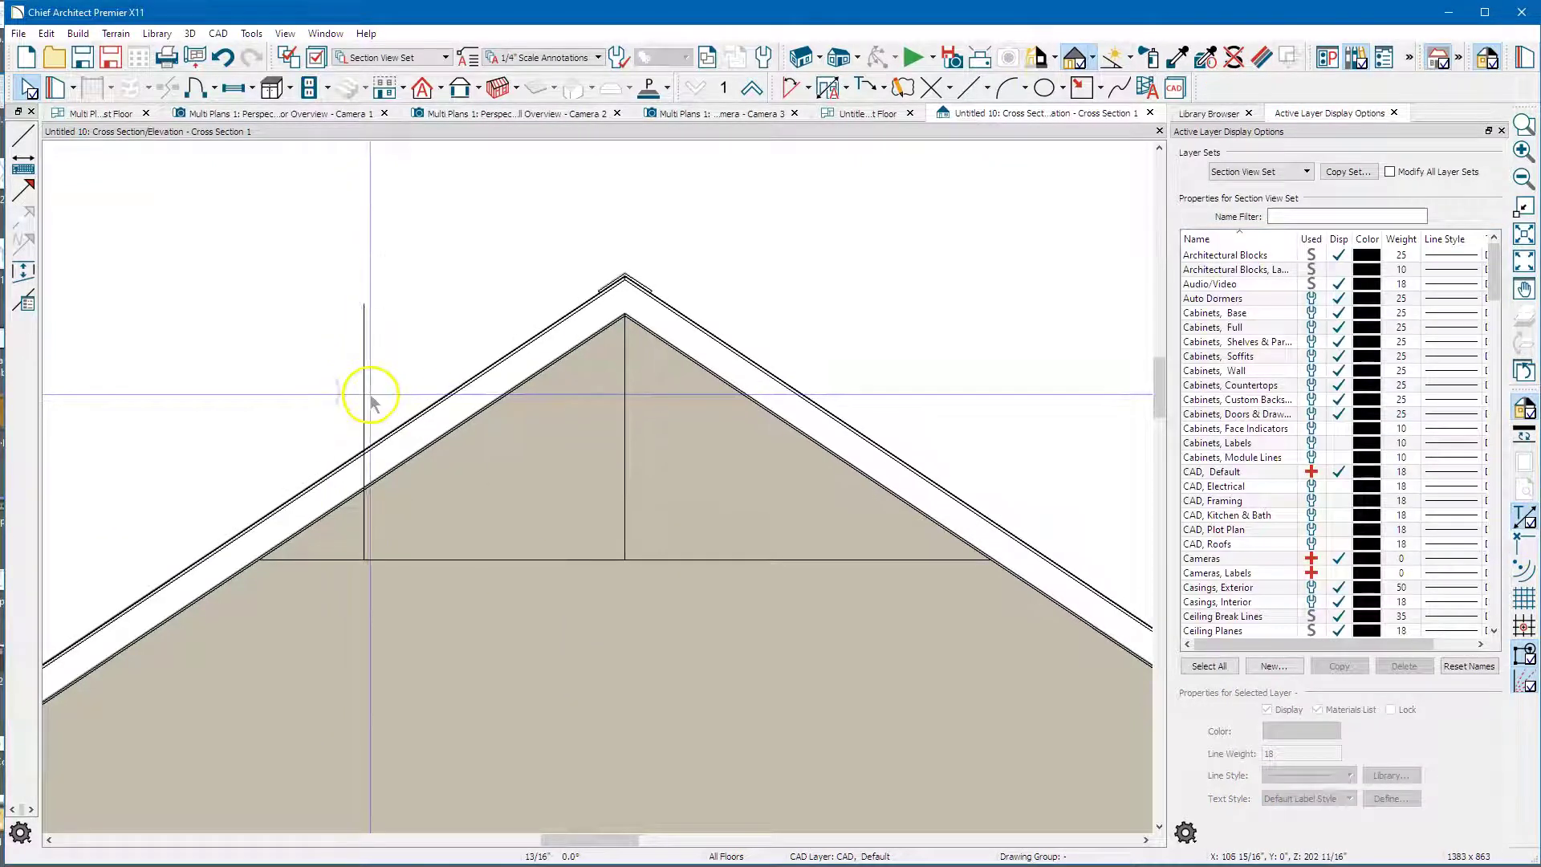
# - Set the new vertical line's distance from the left end of the horizontal line to 24 inches
pyautogui.click(363, 394)
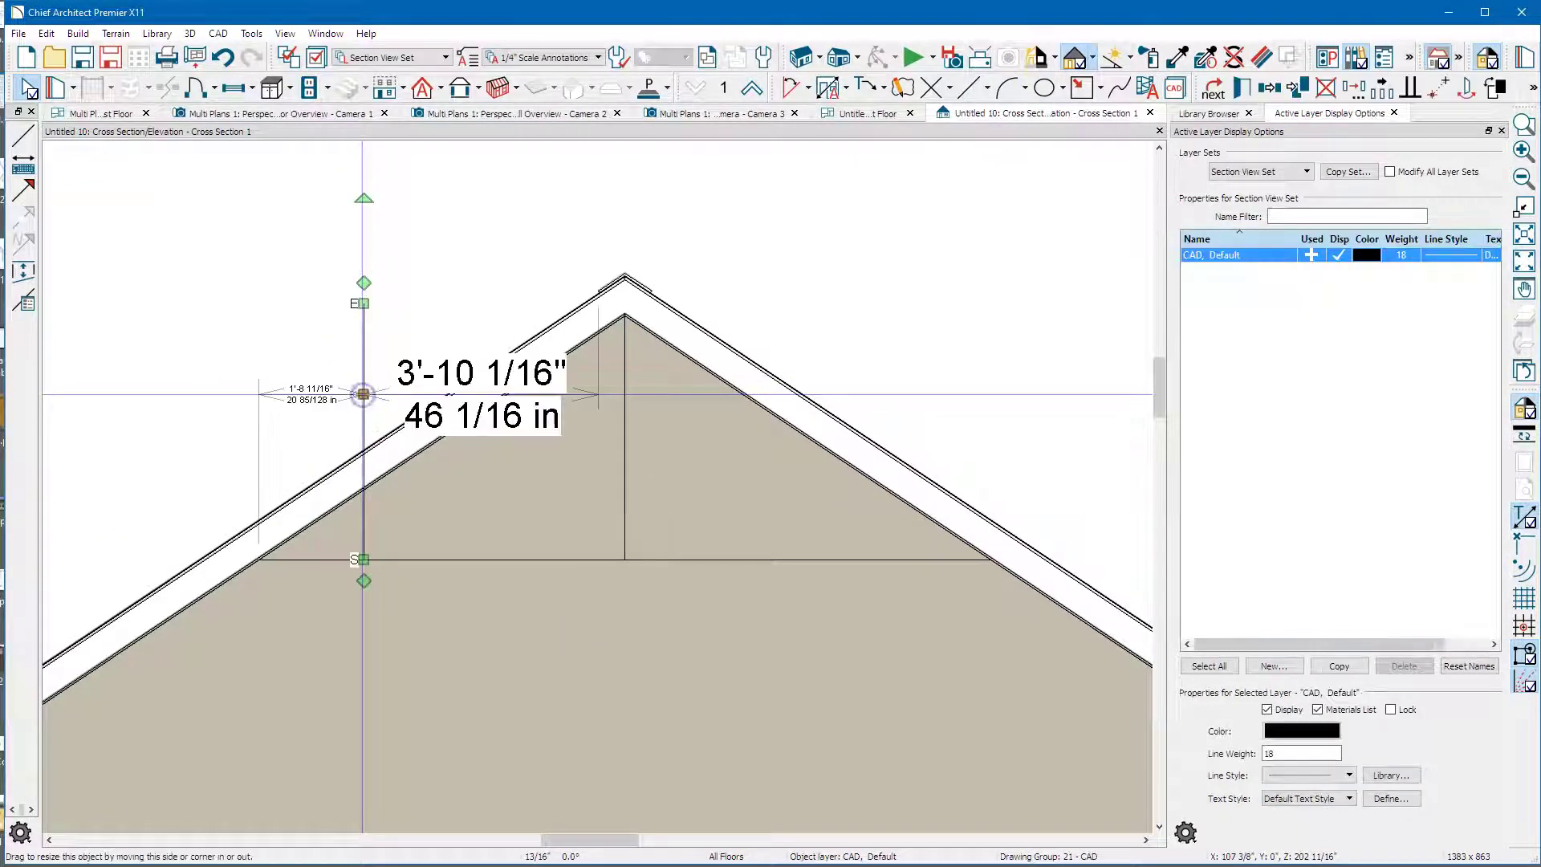
pyautogui.scroll(2, 292, 411)
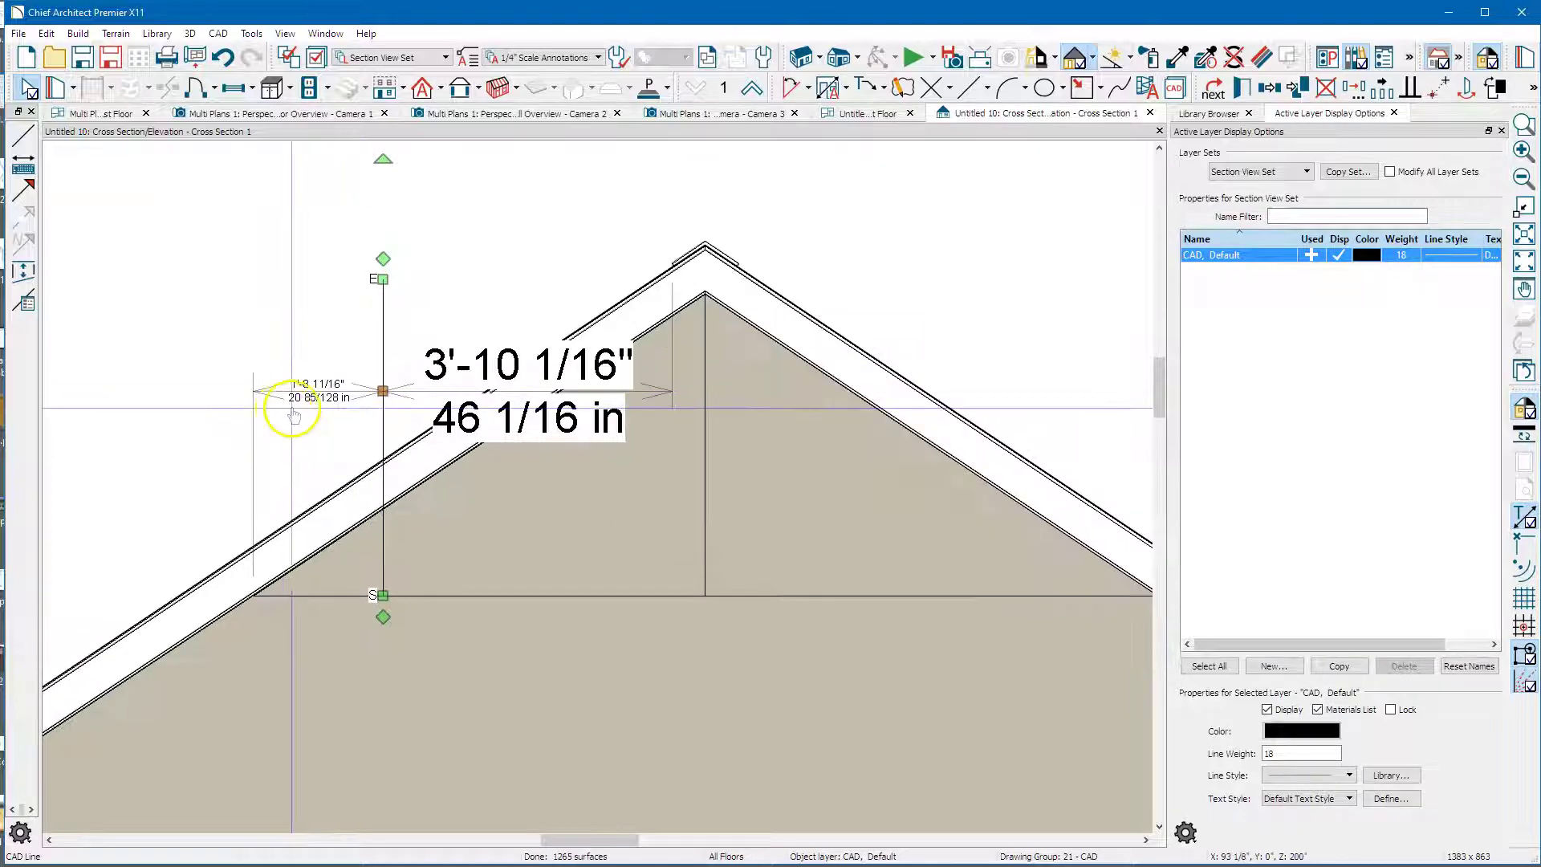
pyautogui.click(311, 397)
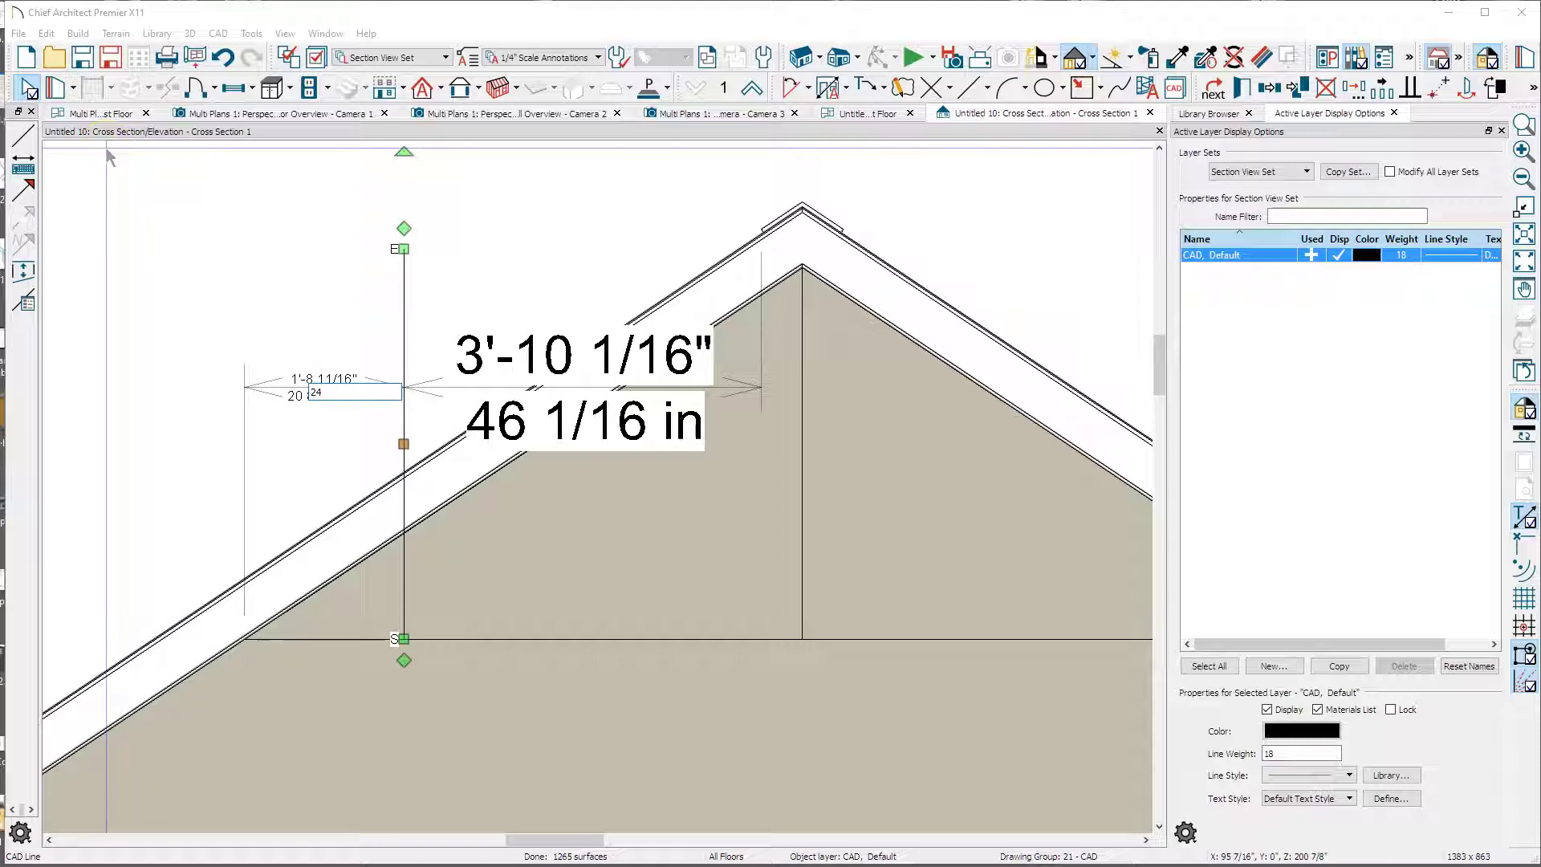
pyautogui.write('24')
pyautogui.press('Return')
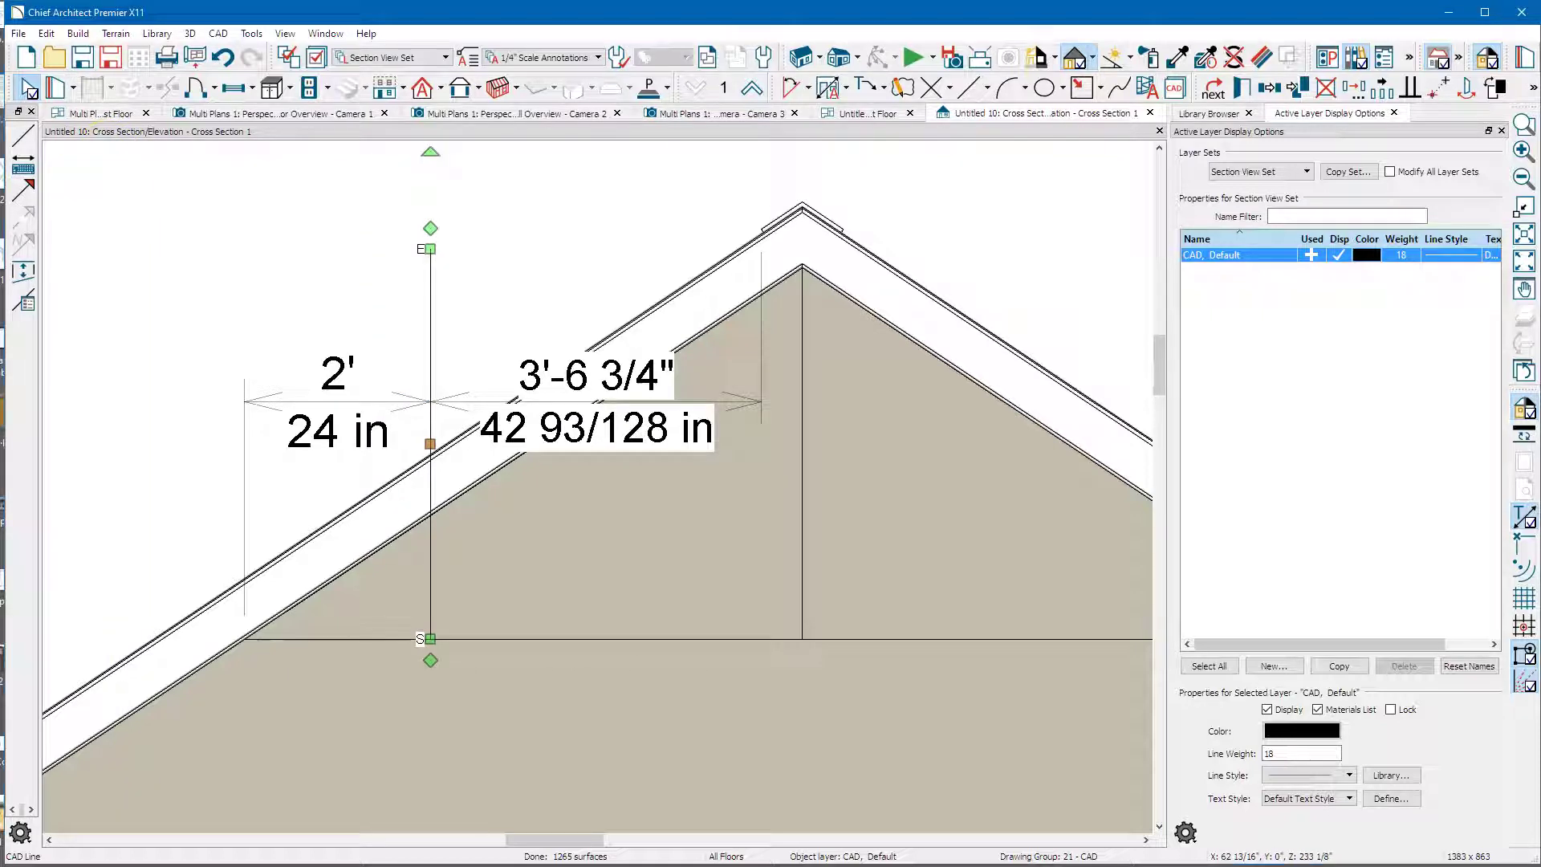
pyautogui.click(113, 275)
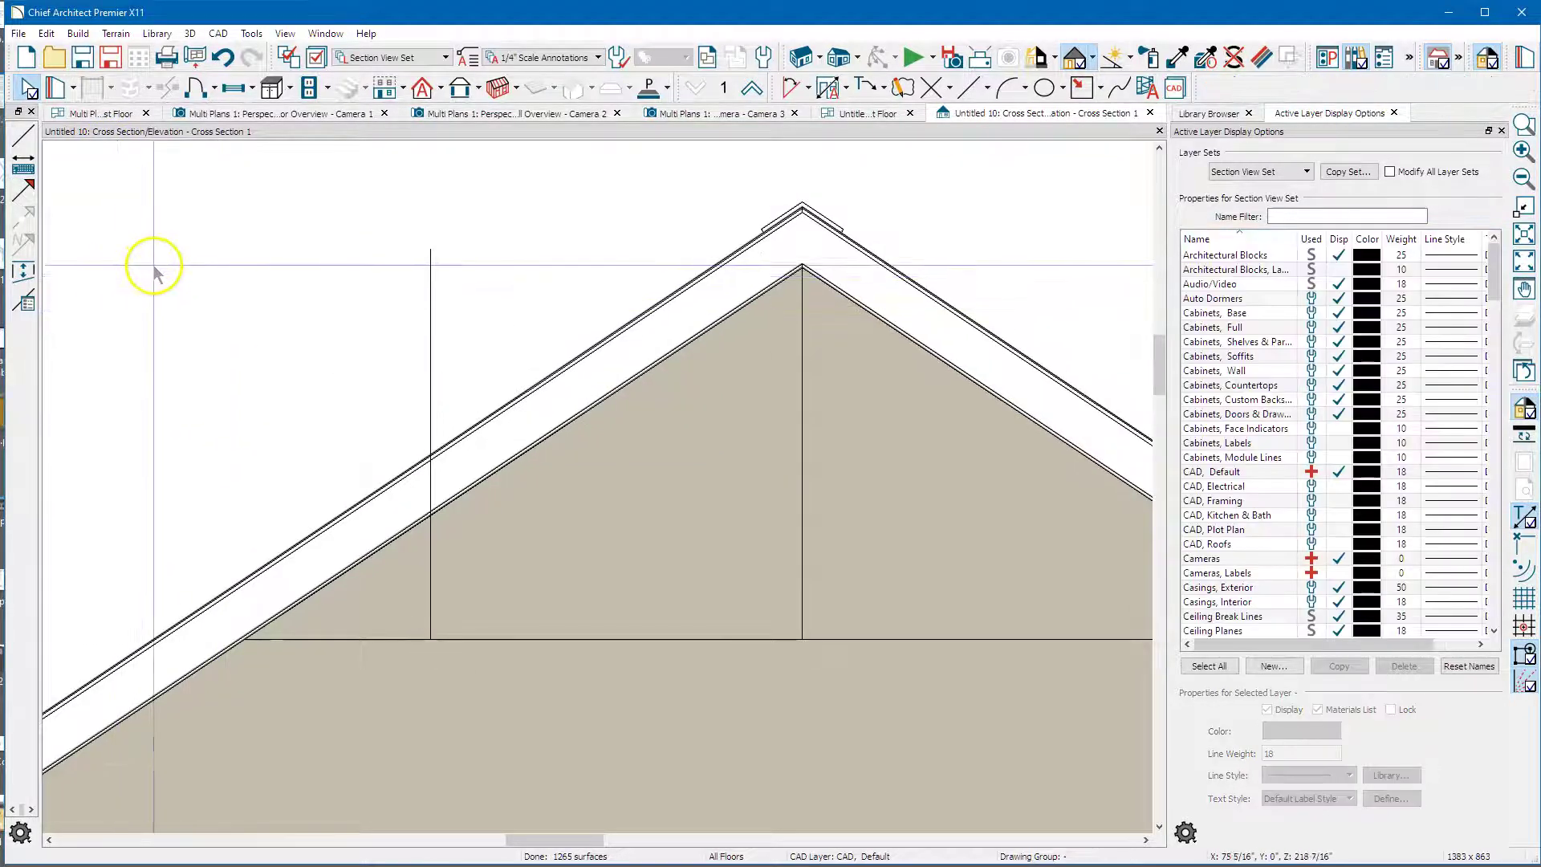
# - Reflect a copy of the left vertical line about the centre line onto the right half of the gable
pyautogui.scroll(-2, 155, 273)
pyautogui.click(317, 316)
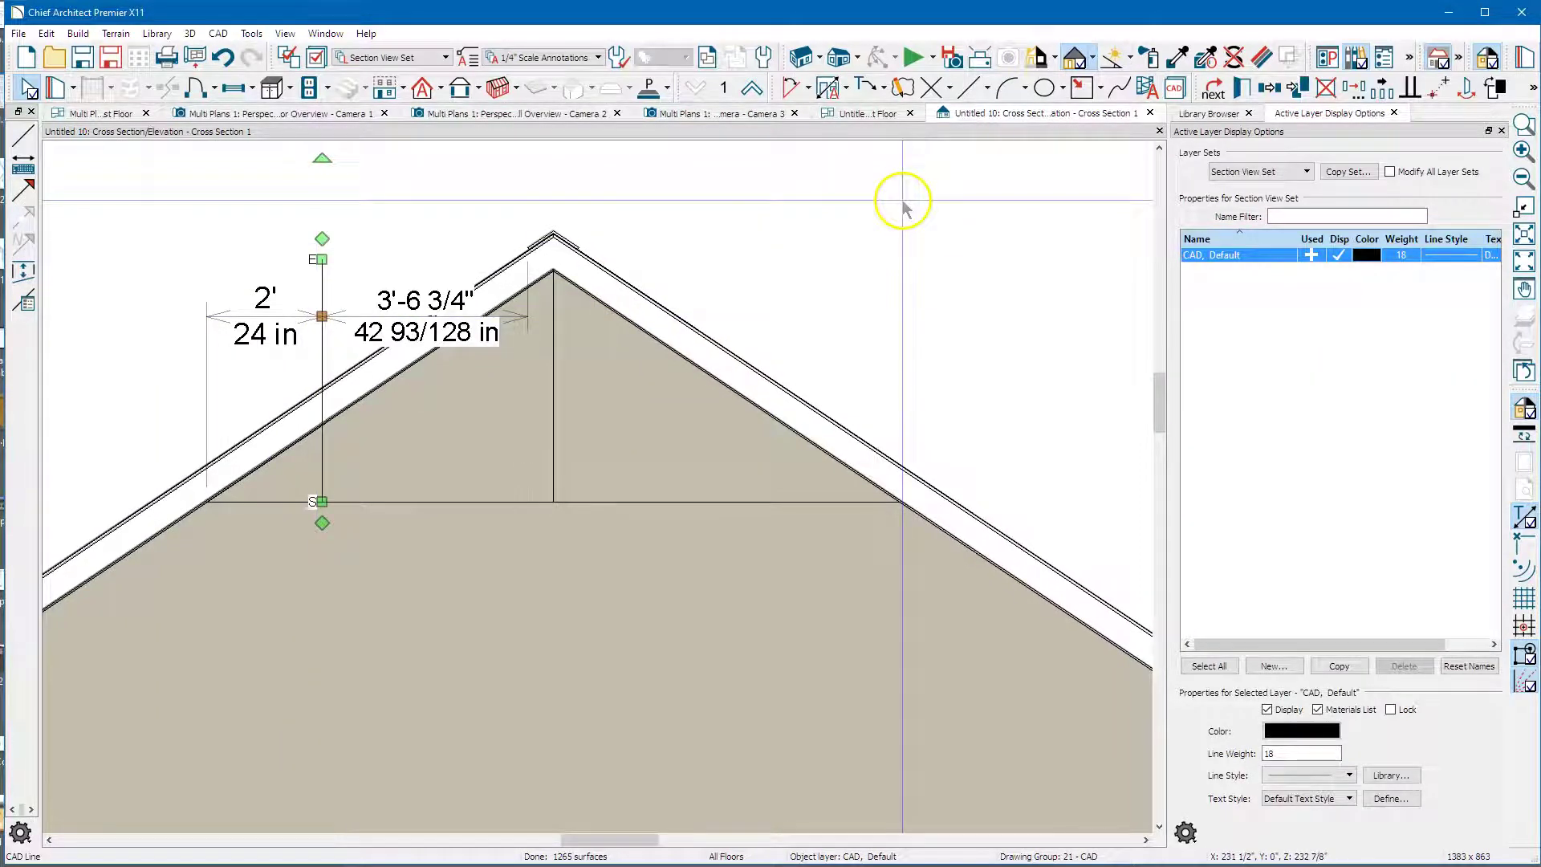
pyautogui.click(1270, 88)
pyautogui.click(560, 409)
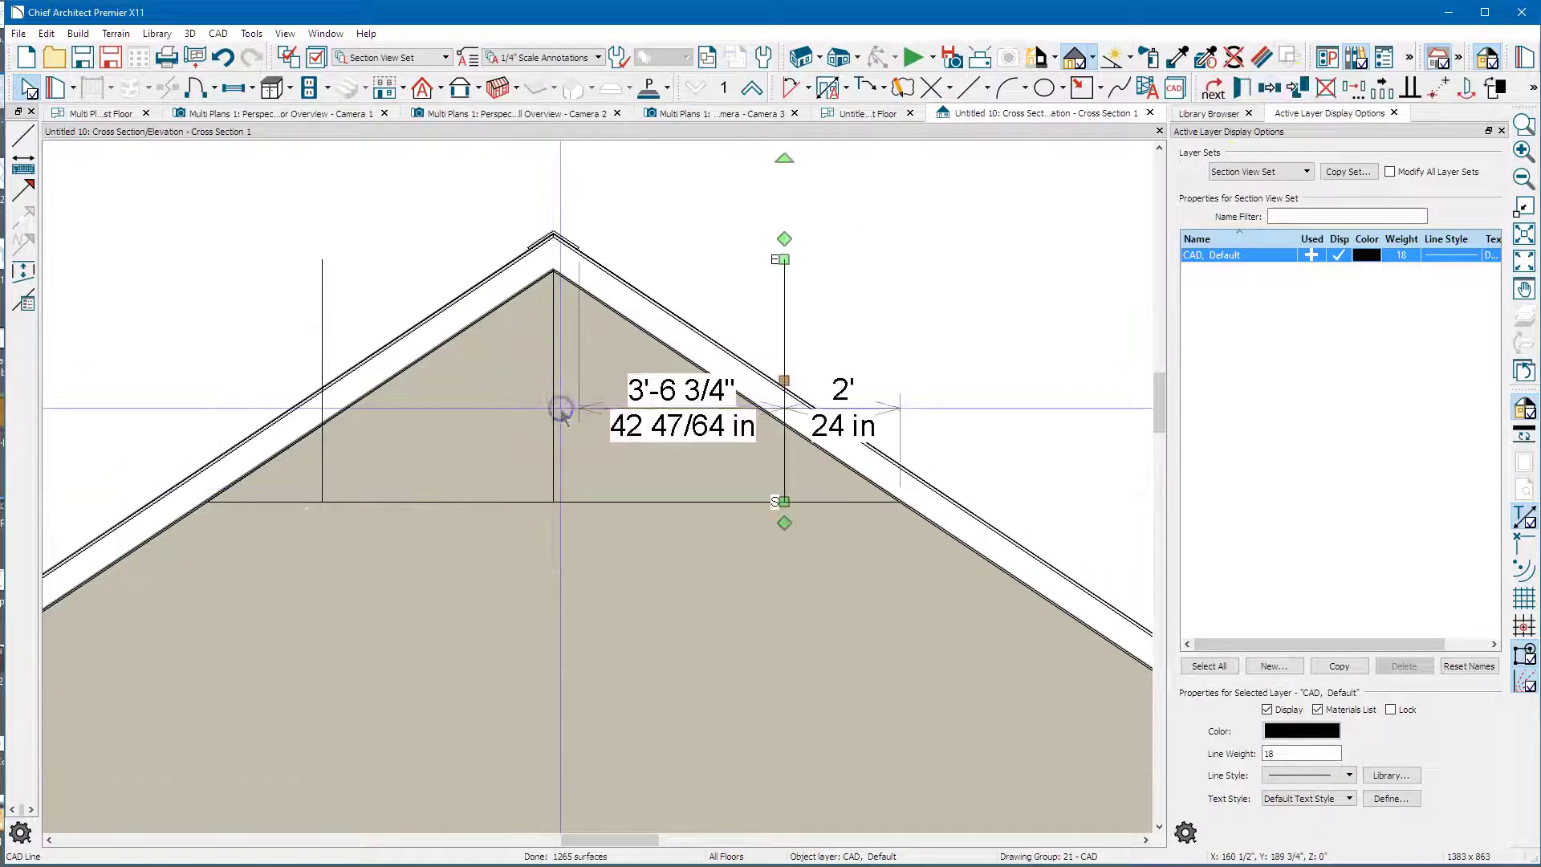
pyautogui.click(377, 234)
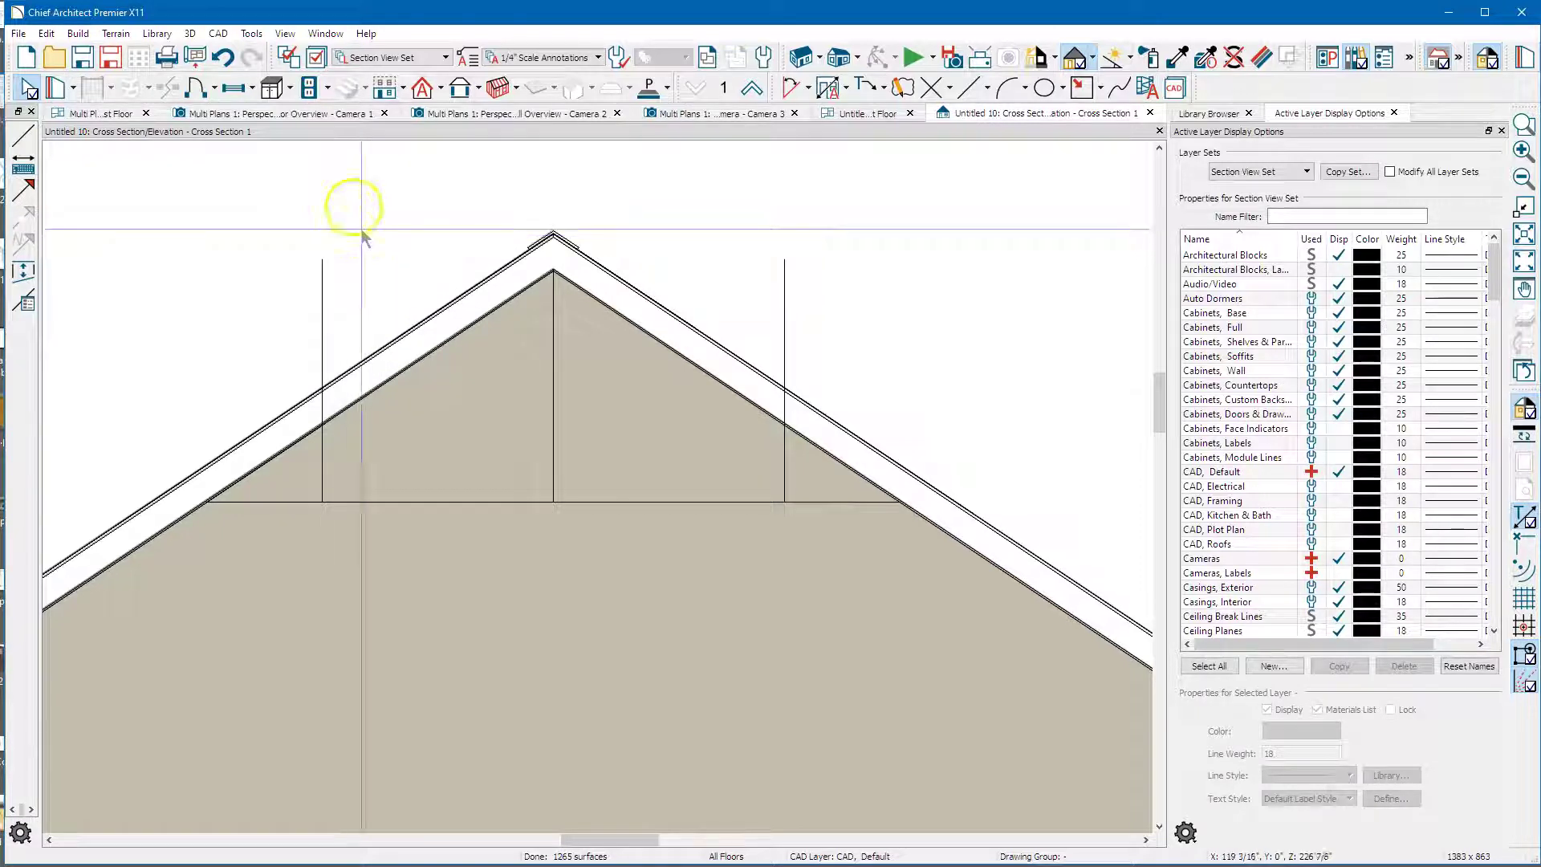
# - Try to draw a custom backsplash along the horizontal line between the two roof slopes, and undo it
pyautogui.click(291, 89)
pyautogui.click(329, 257)
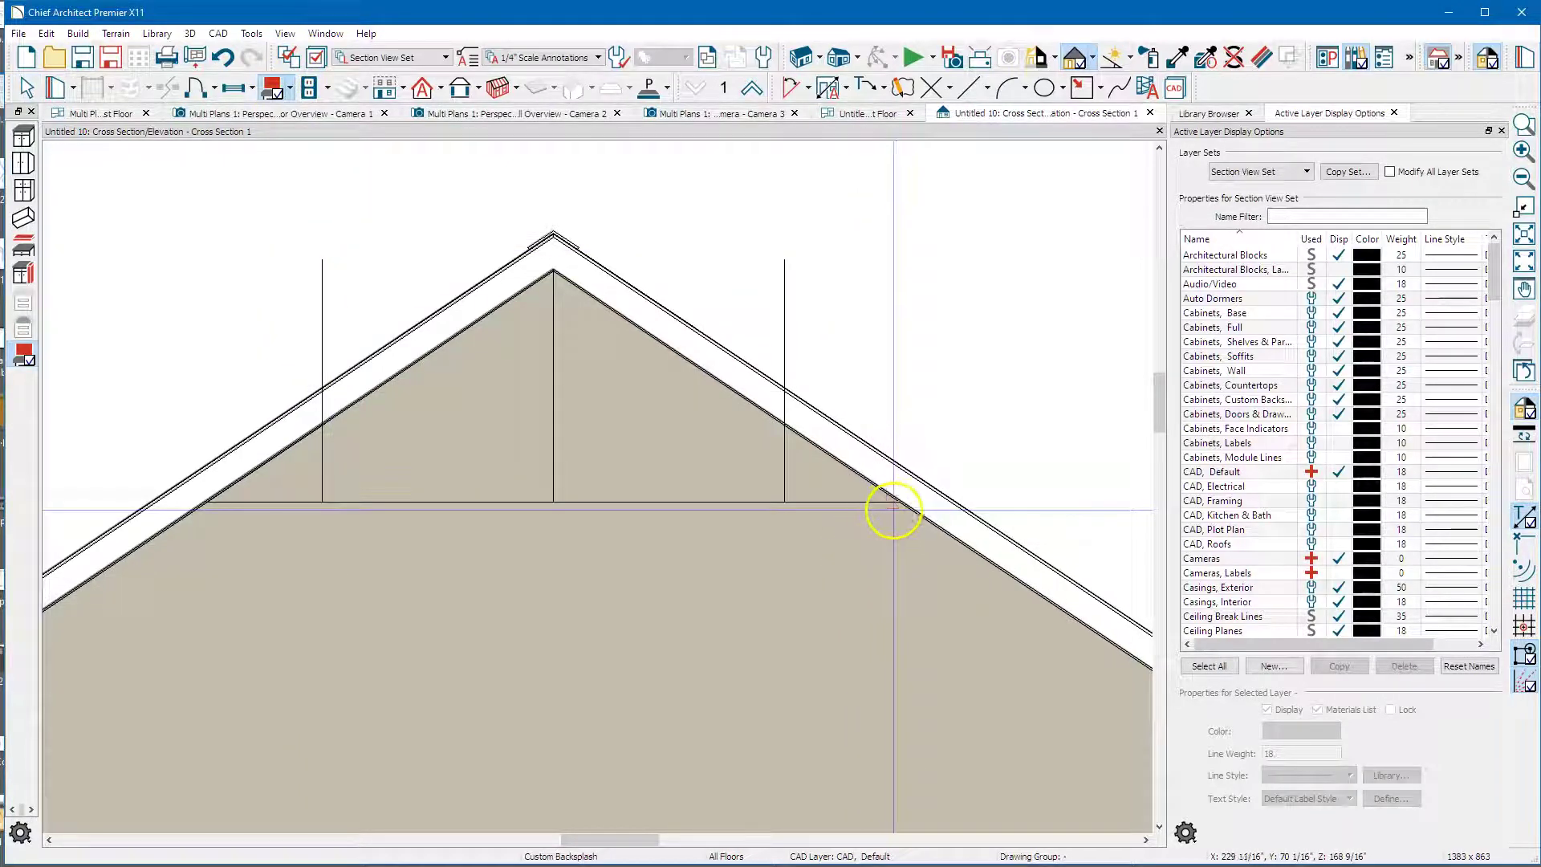
pyautogui.moveTo(896, 504); pyautogui.dragTo(212, 503)
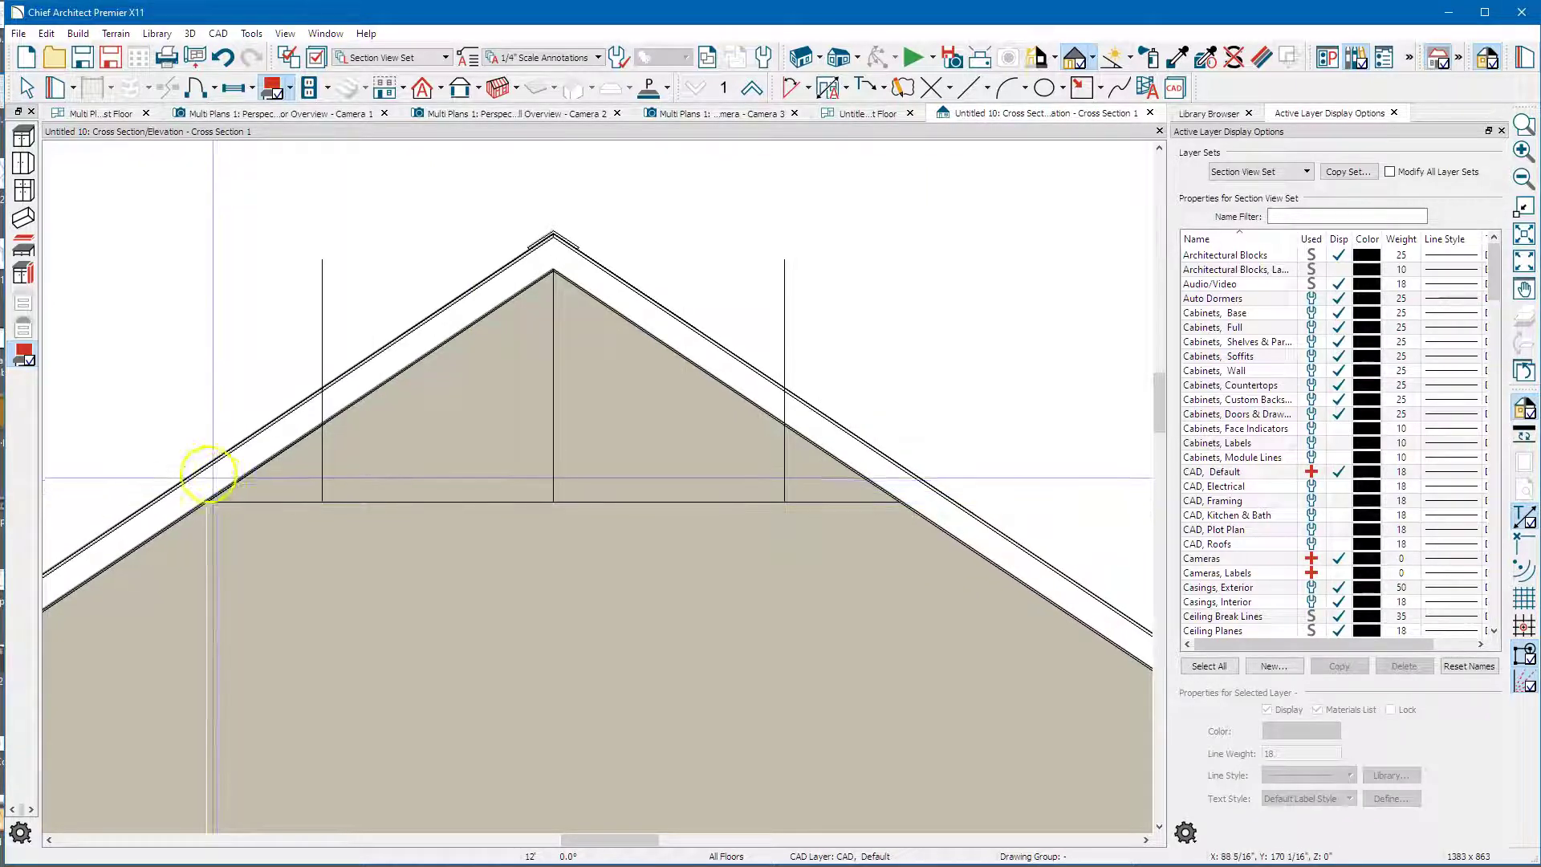
pyautogui.click(212, 498)
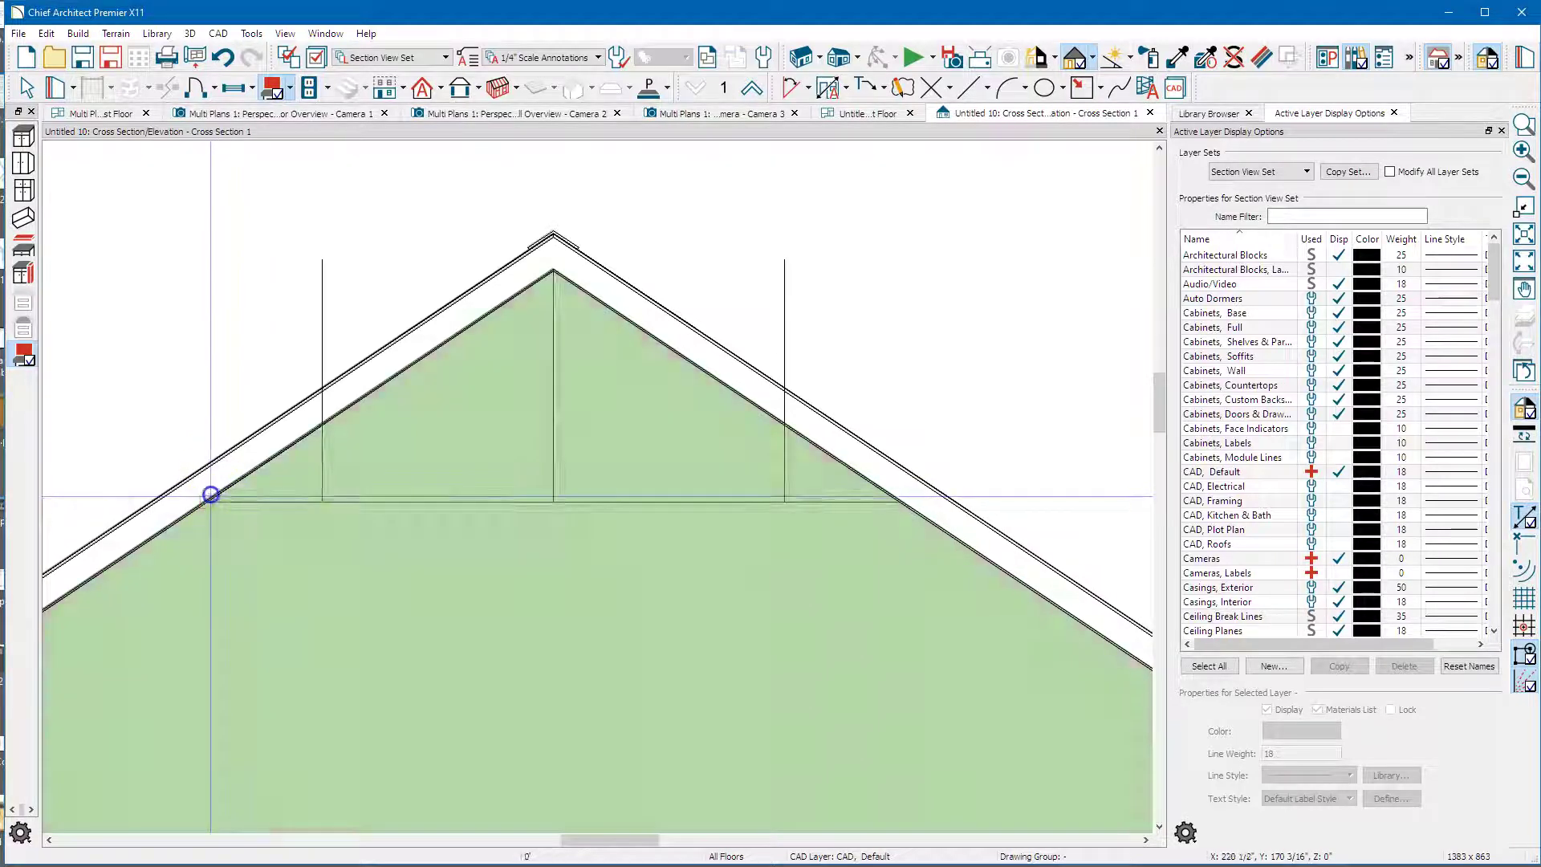
pyautogui.press('space')
pyautogui.scroll(4, 206, 482)
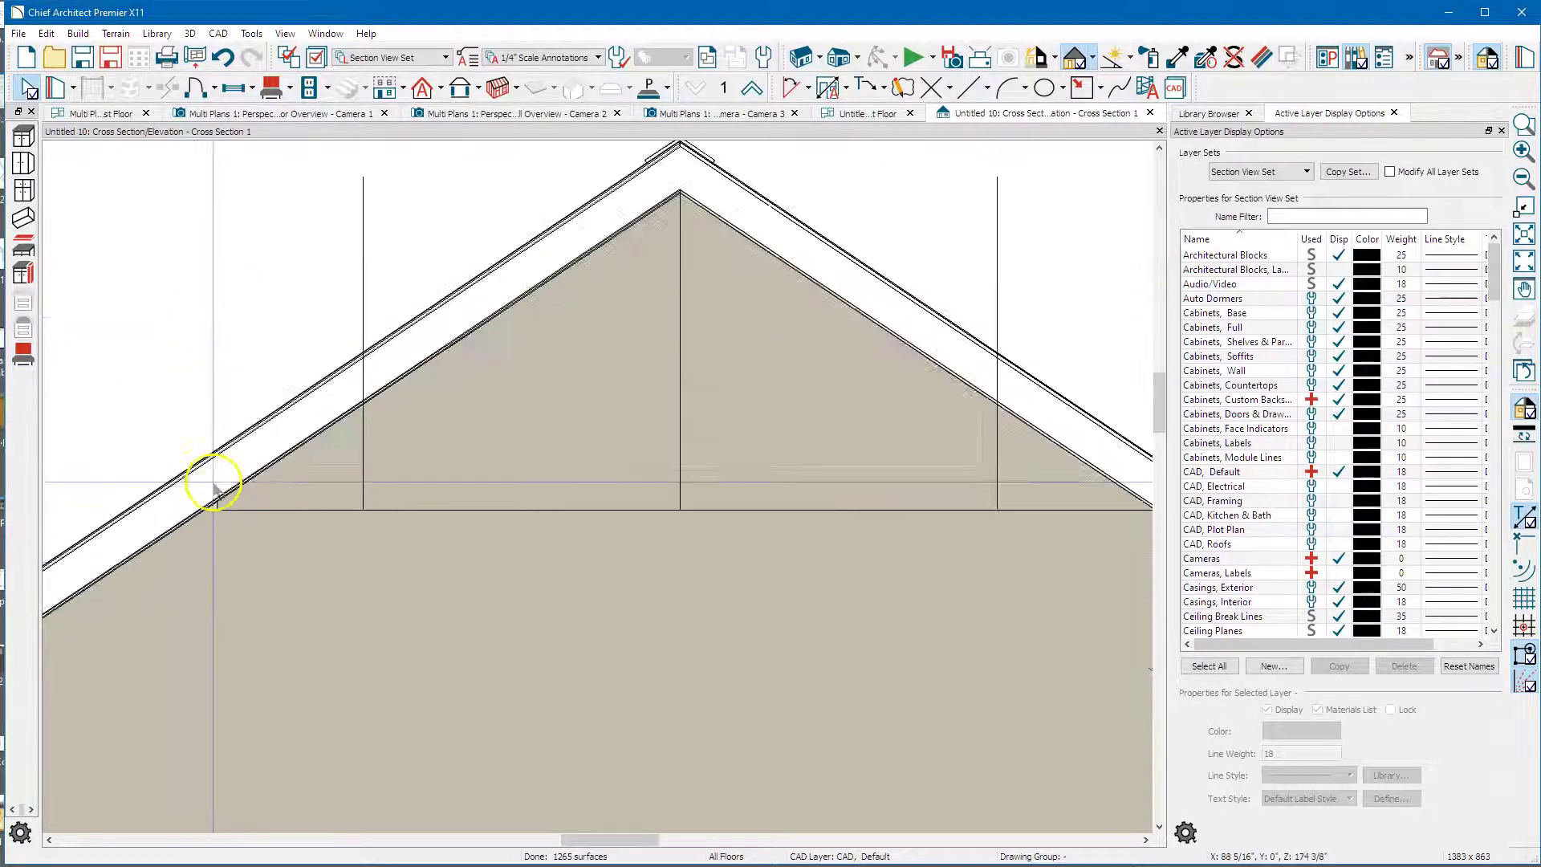
pyautogui.hotkey('ctrl', 'z')
pyautogui.scroll(-3, 191, 337)
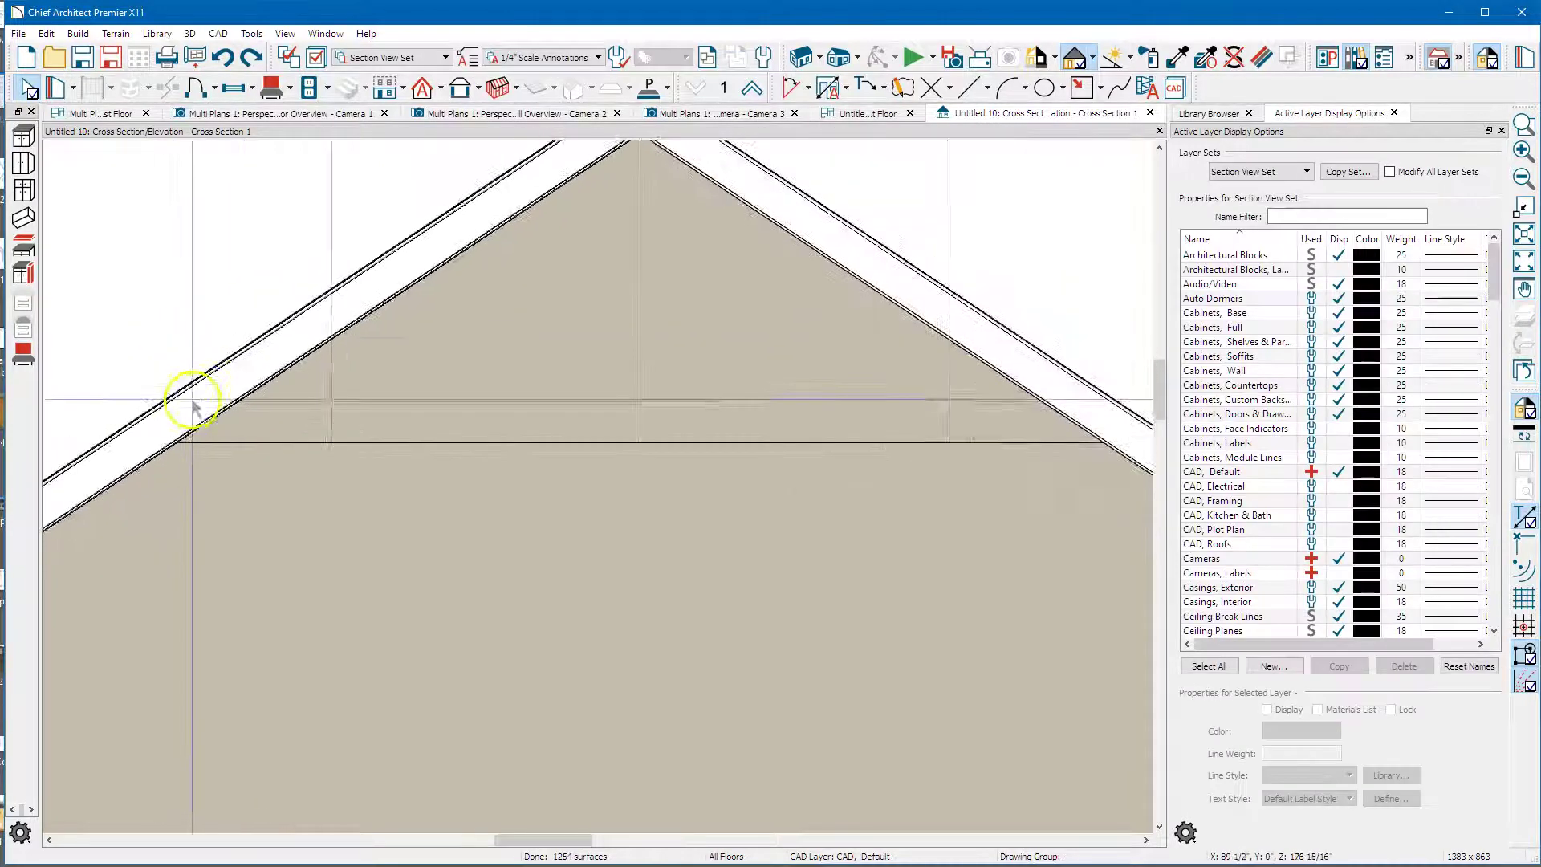
pyautogui.scroll(-2, 193, 405)
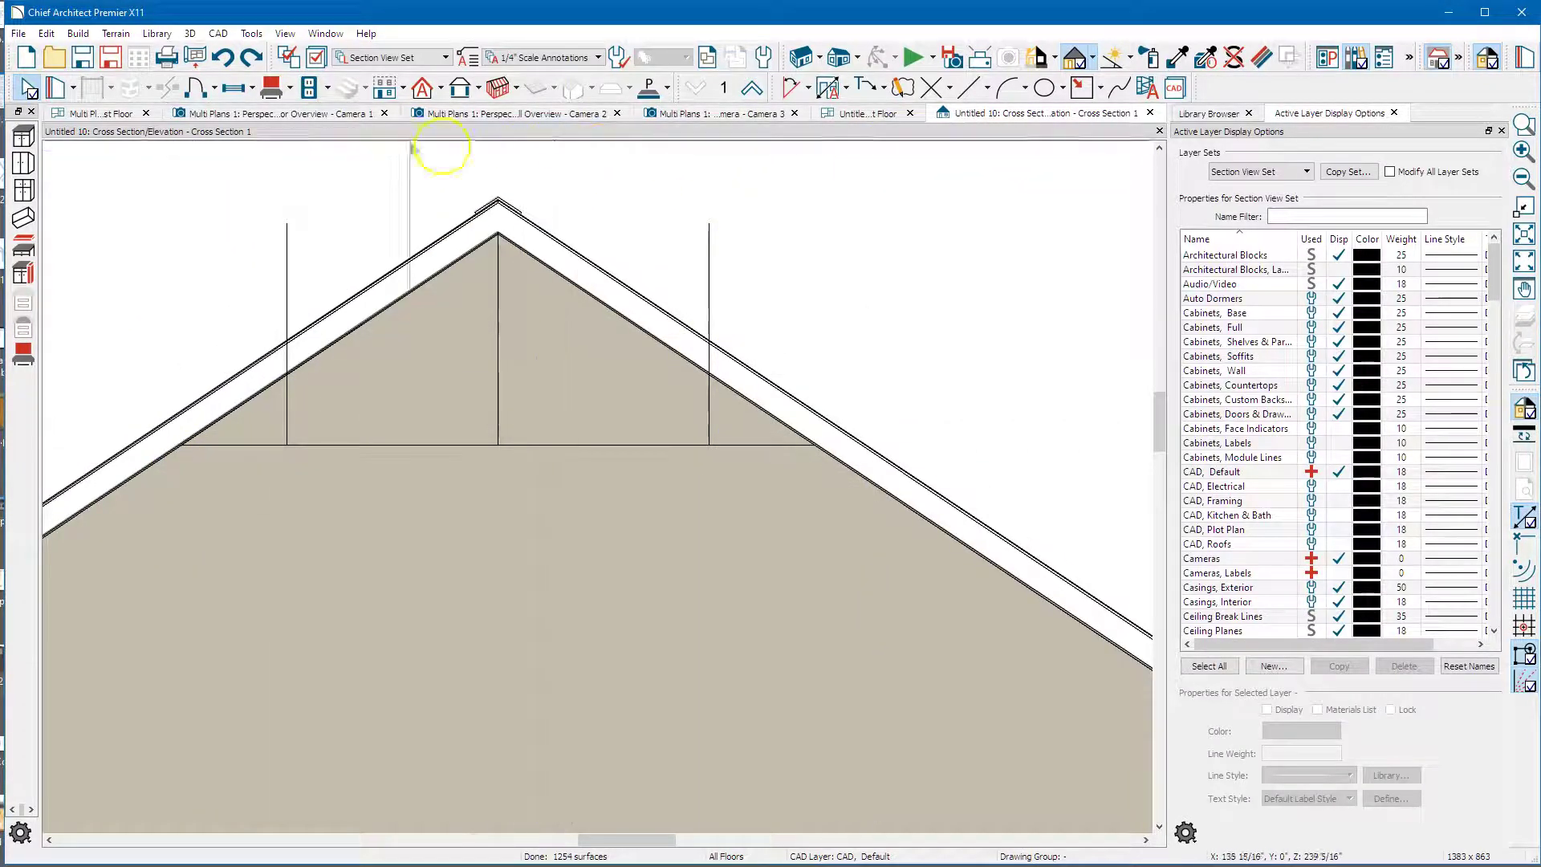
# - Draw a custom backsplash about 9 inches tall along the horizontal CAD line between the two roof slopes
pyautogui.click(271, 88)
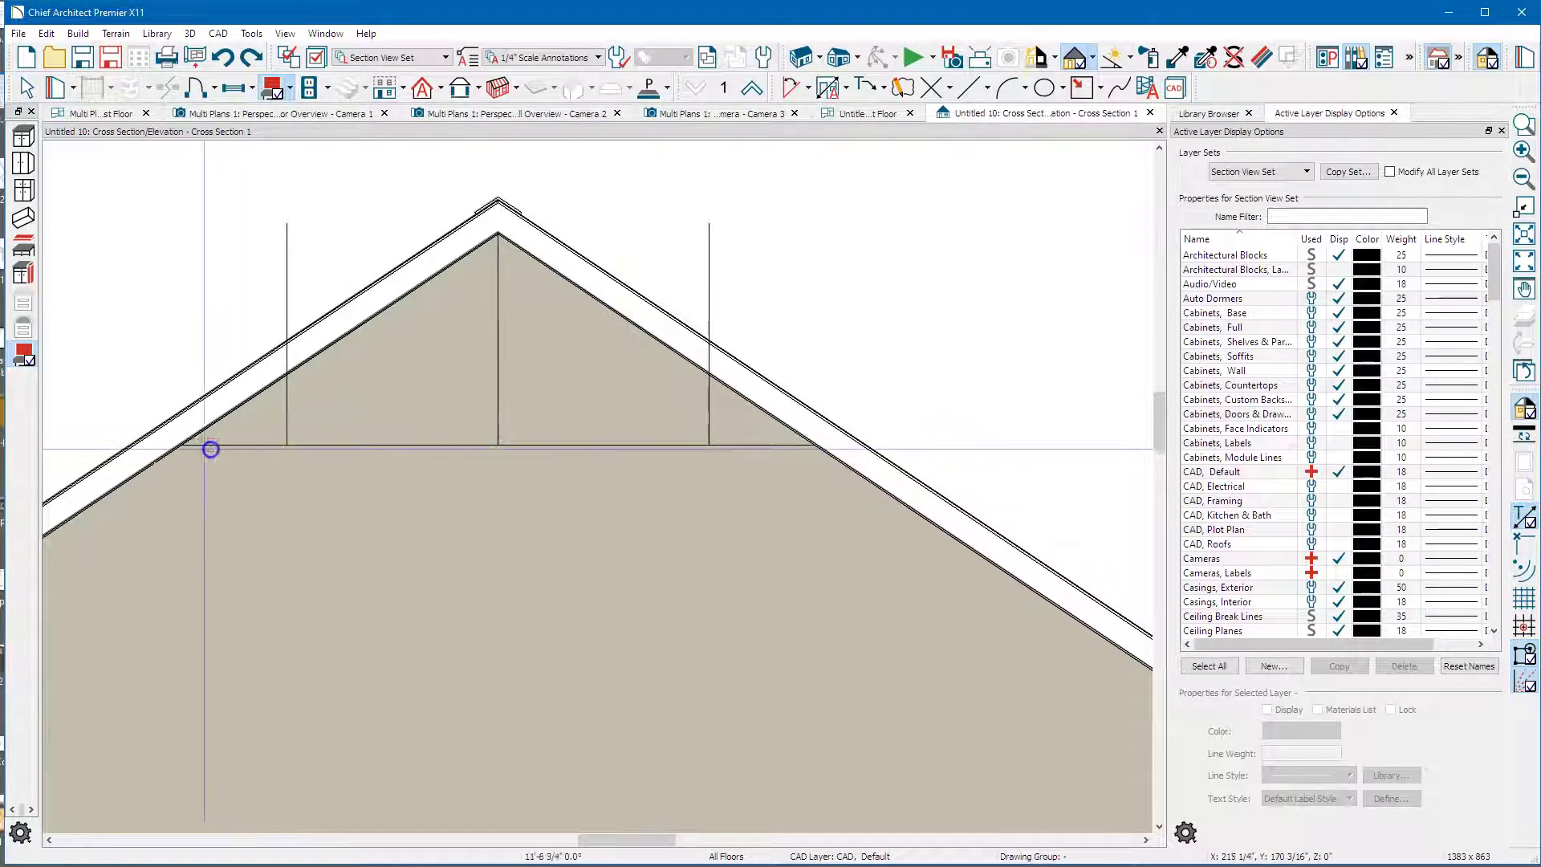
pyautogui.moveTo(180, 440); pyautogui.dragTo(195, 409)
pyautogui.scroll(5, 172, 454)
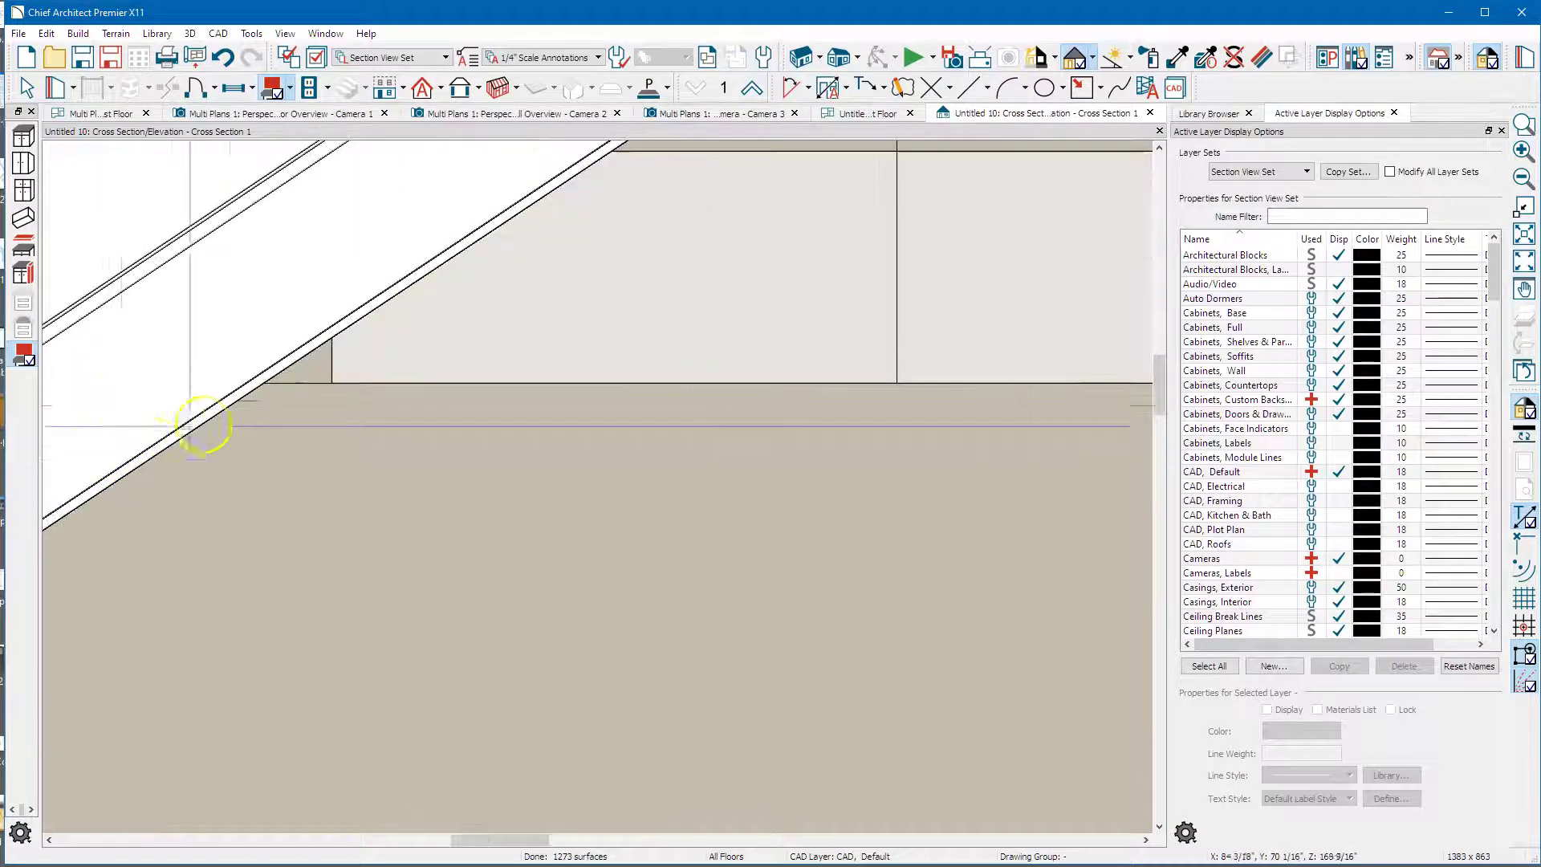
# - Stretch the backsplash's left end to where the horizontal line meets the underside of the left roof slope
pyautogui.press('space')
pyautogui.click(331, 371)
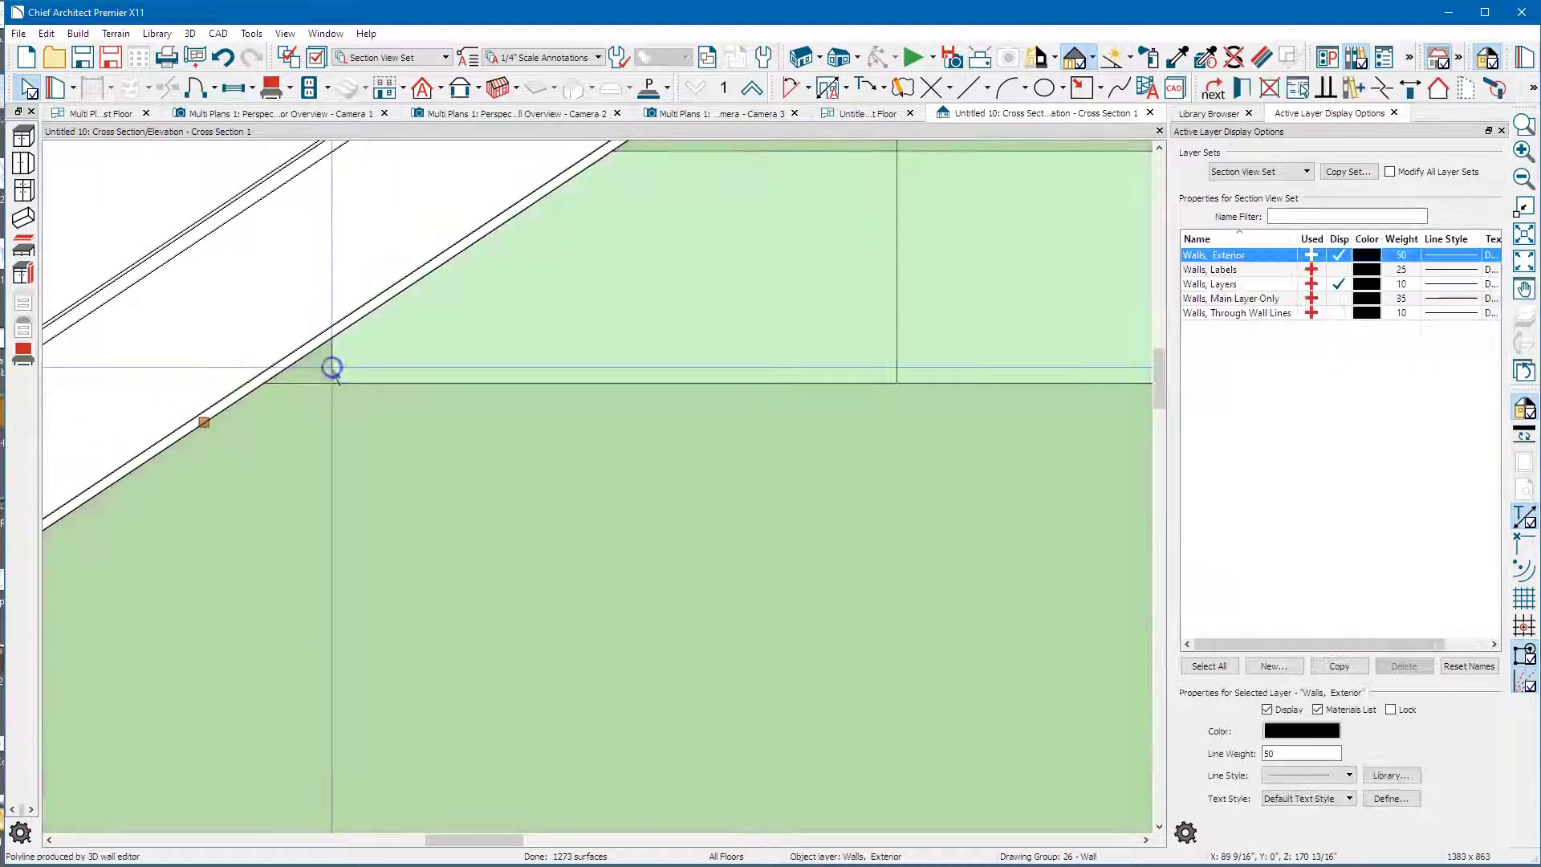
pyautogui.click(356, 362)
pyautogui.moveTo(332, 384); pyautogui.dragTo(271, 388)
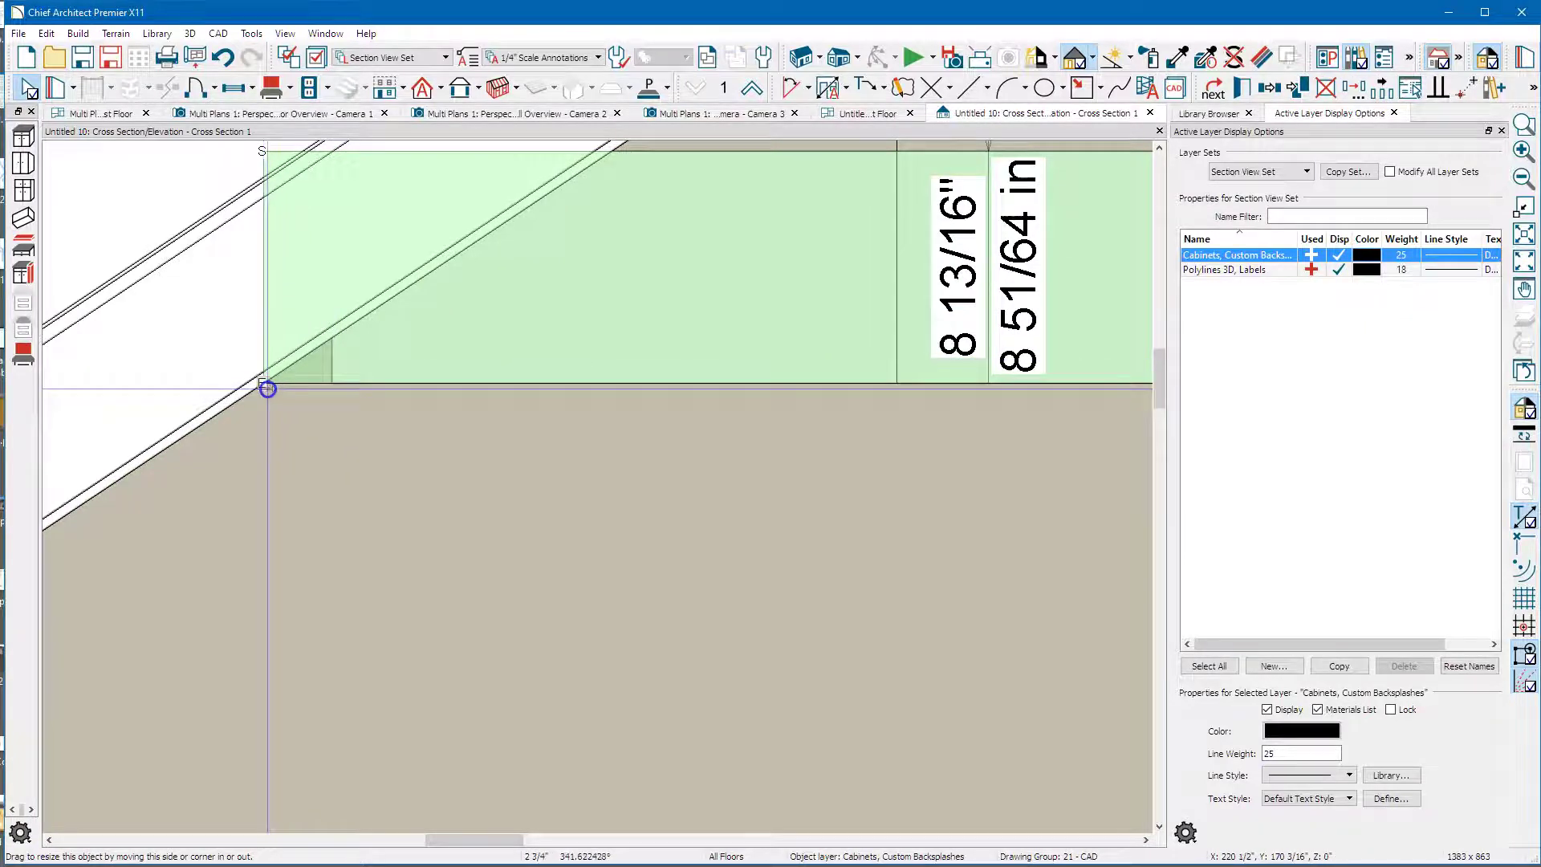
pyautogui.moveTo(267, 388); pyautogui.dragTo(268, 390)
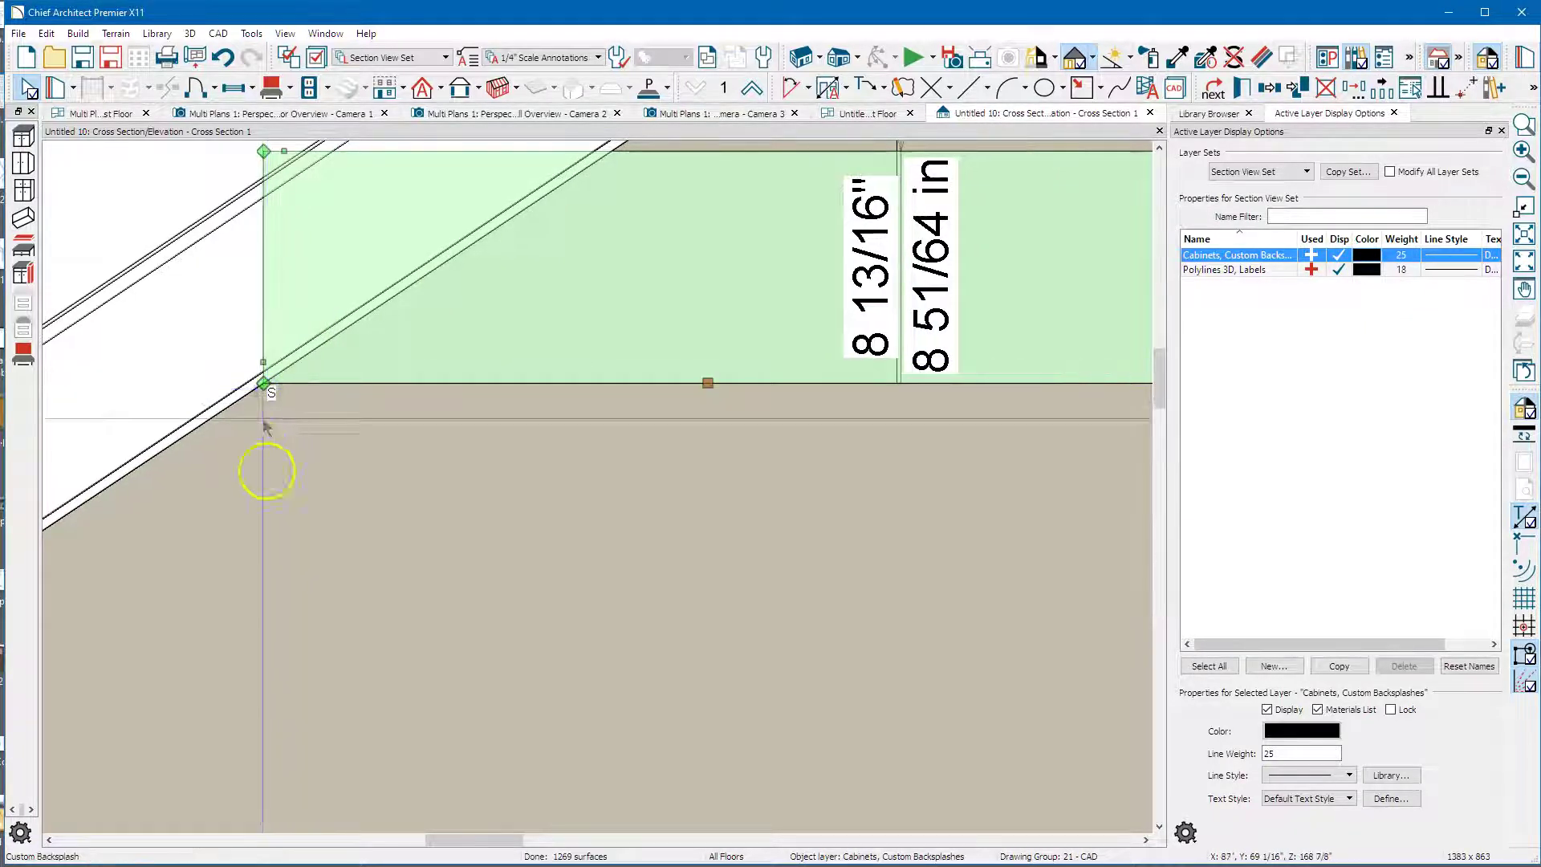
pyautogui.scroll(-5, 268, 464)
pyautogui.scroll(-4, 178, 523)
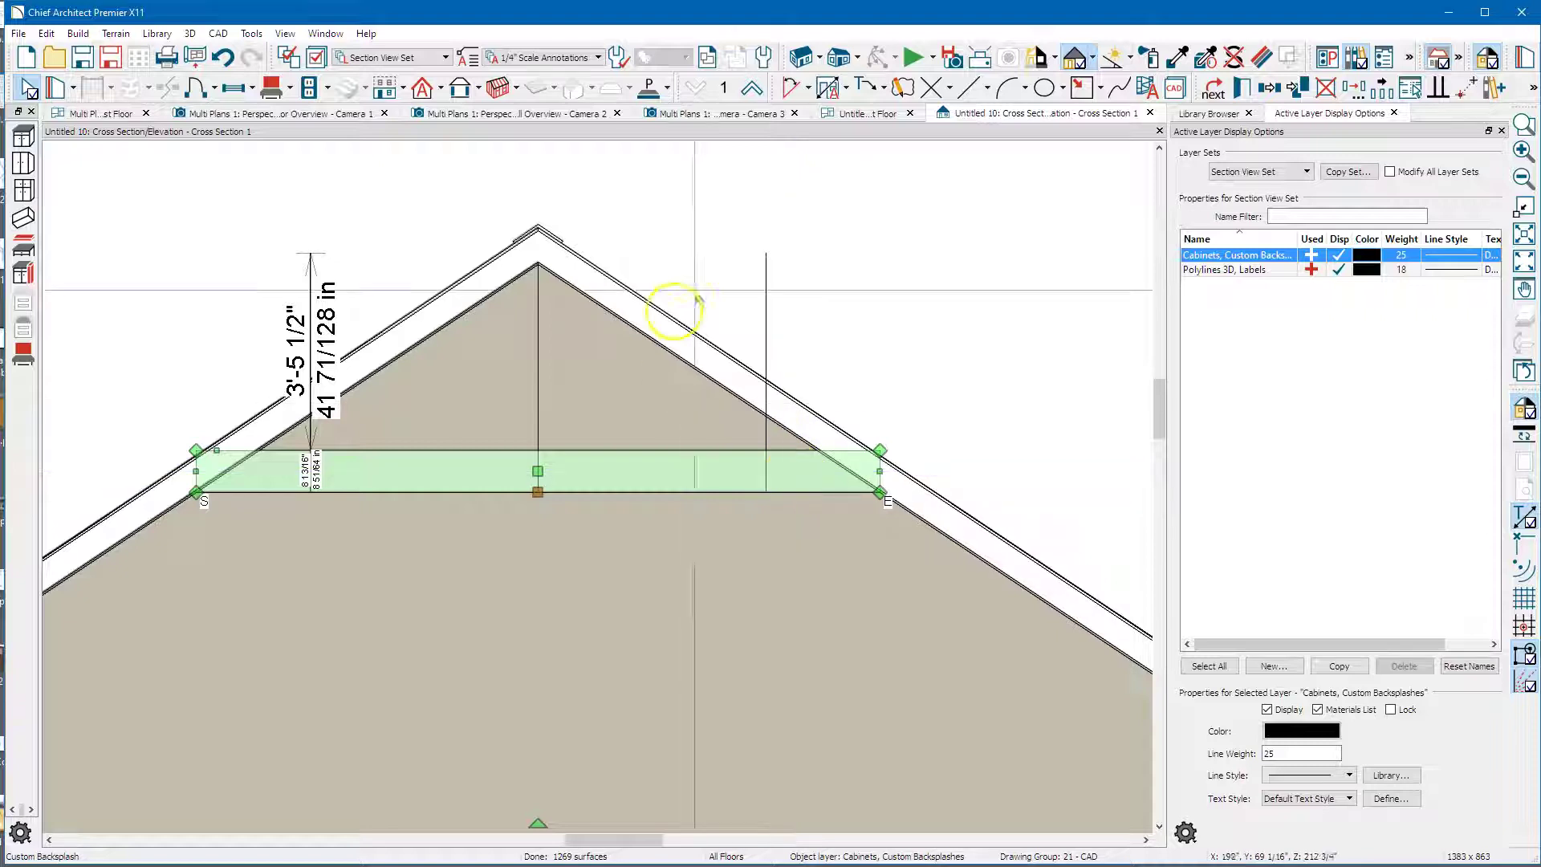
# - In the floor plan, draw a horizontal CAD line about 5'-6" long between the lower wall and the roof overhang edge
pyautogui.click(868, 114)
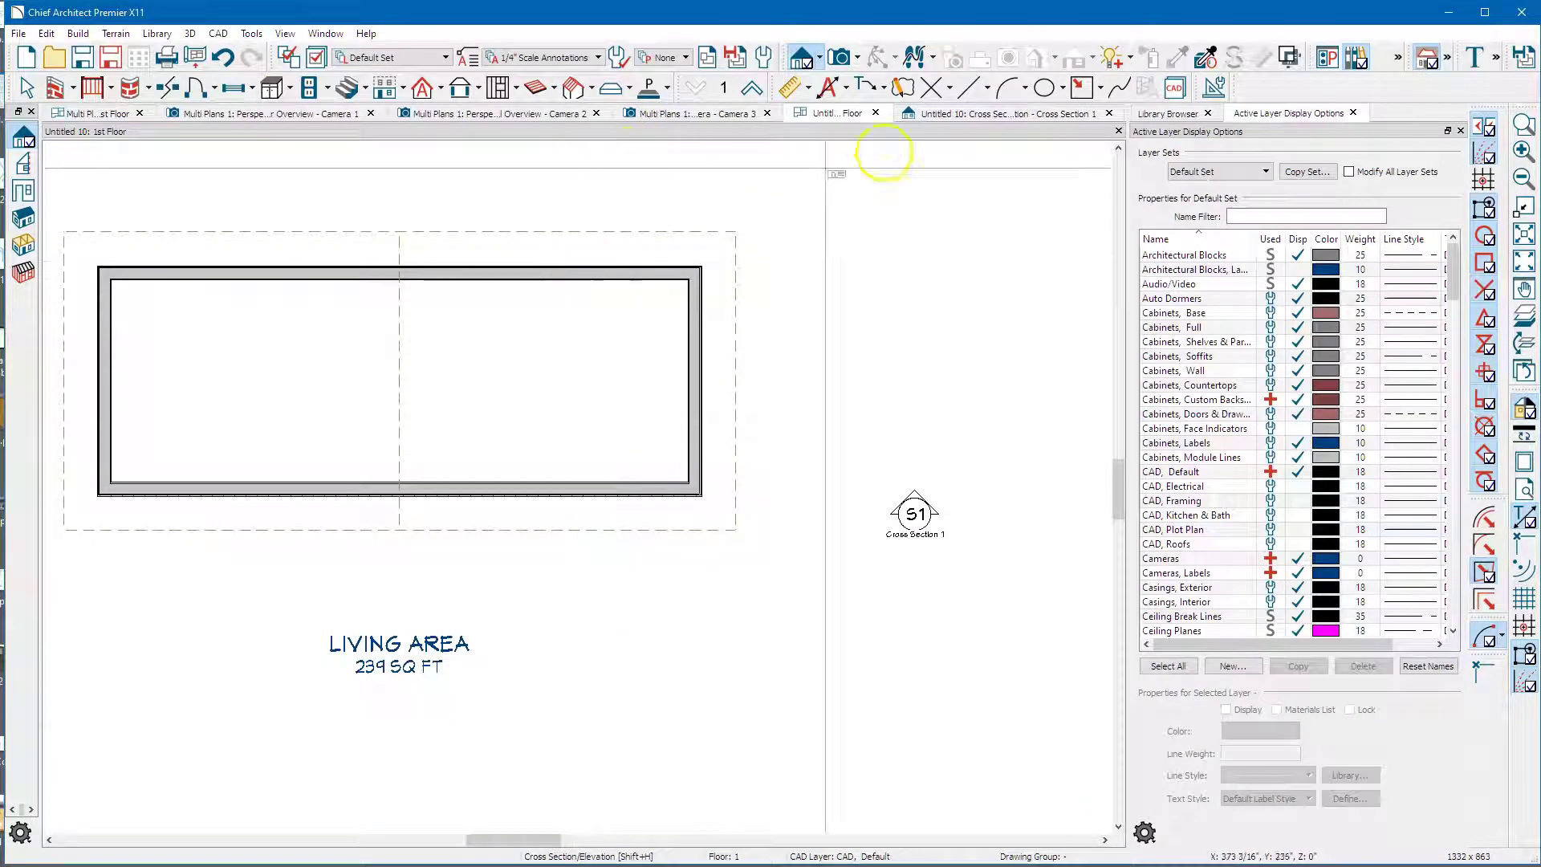
pyautogui.click(968, 89)
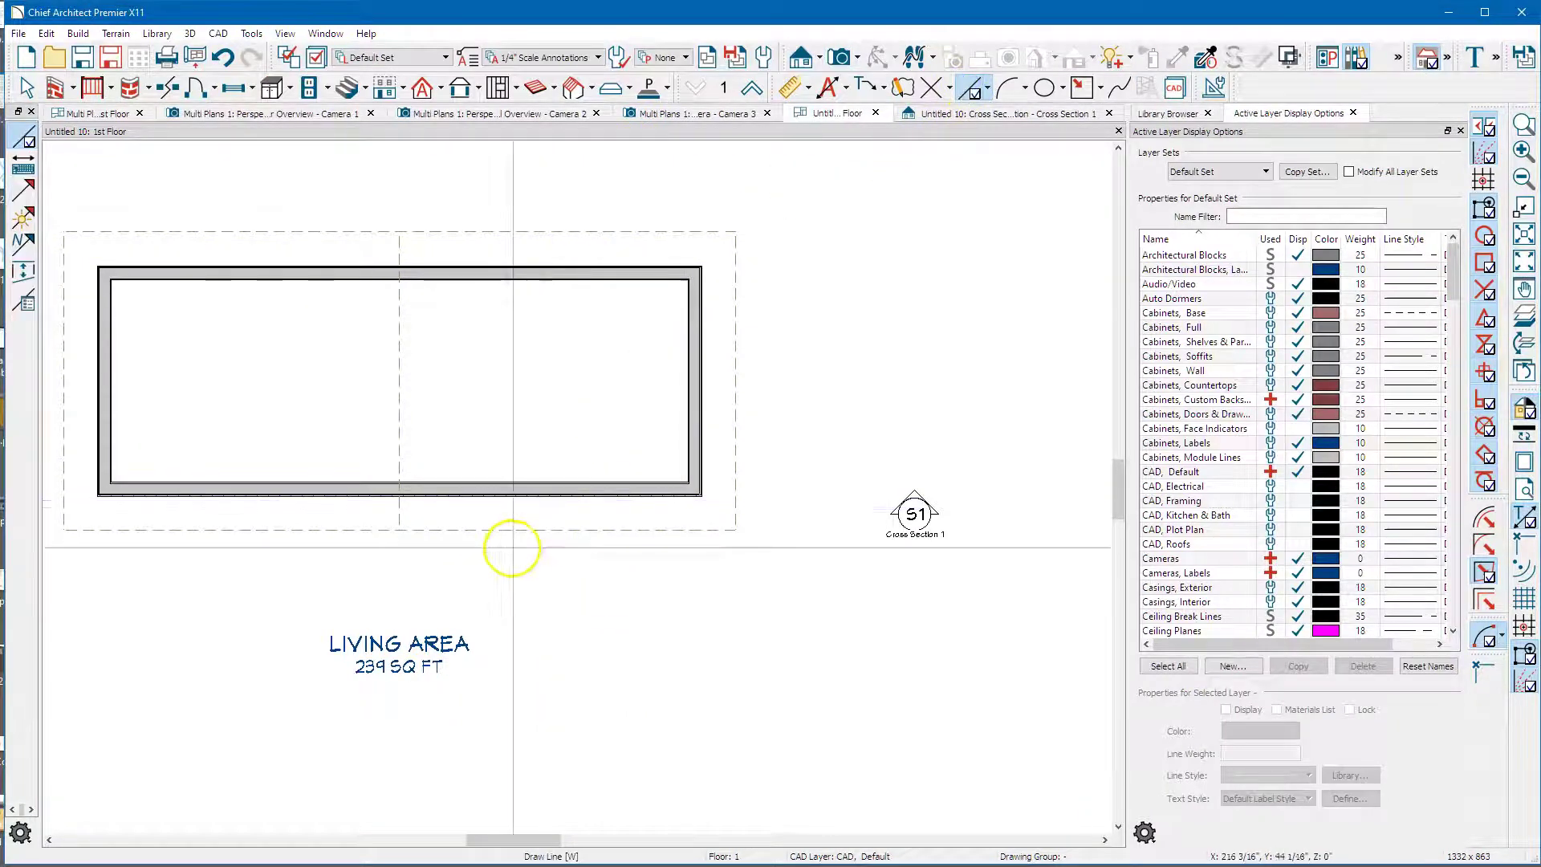
pyautogui.click(546, 509)
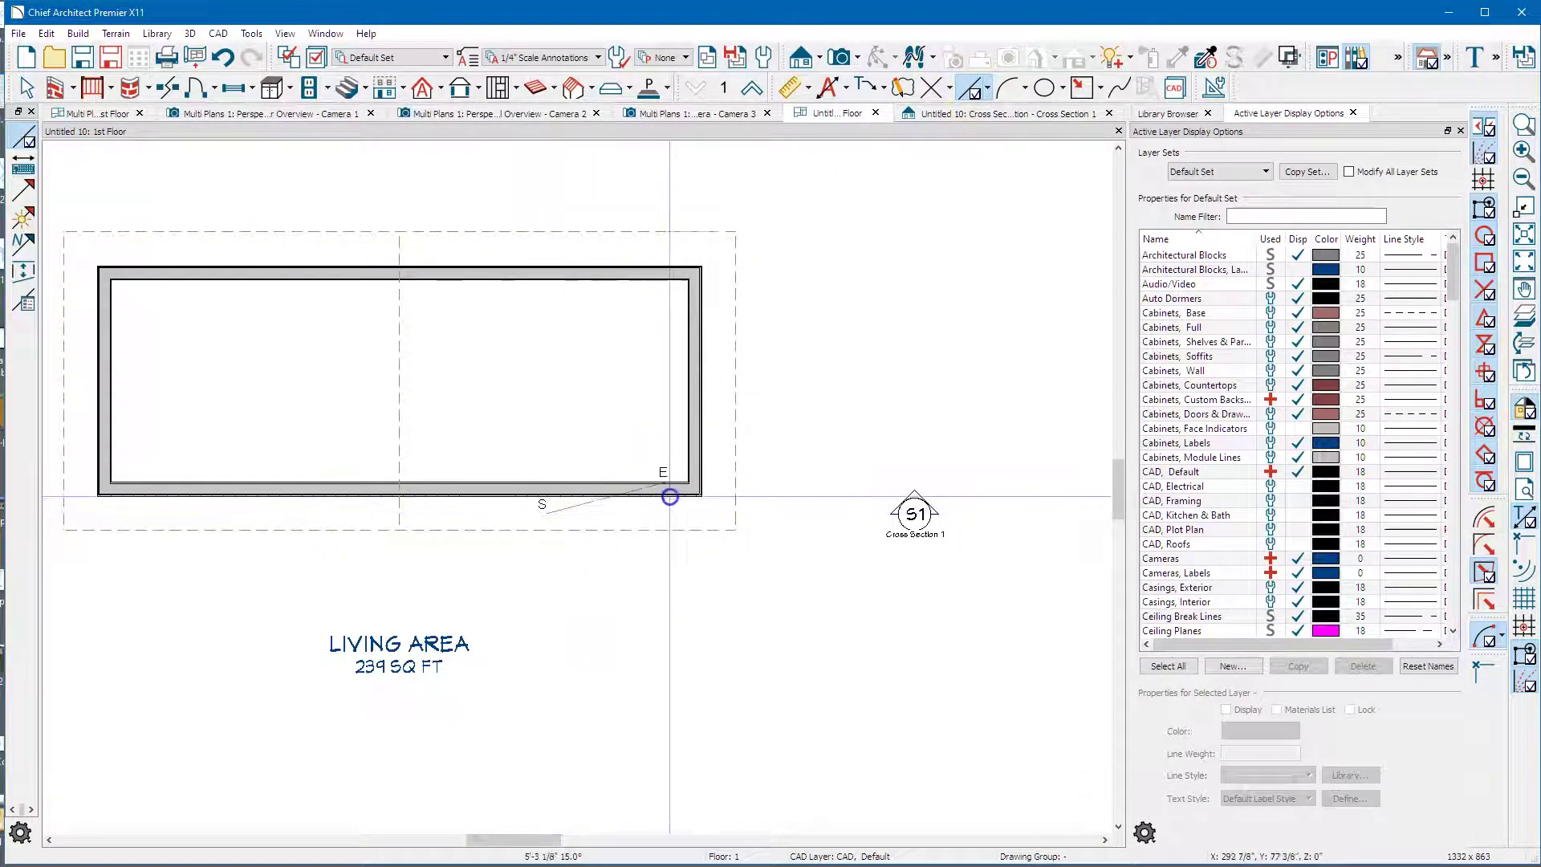
pyautogui.moveTo(676, 511); pyautogui.dragTo(676, 511)
pyautogui.scroll(10, 629, 513)
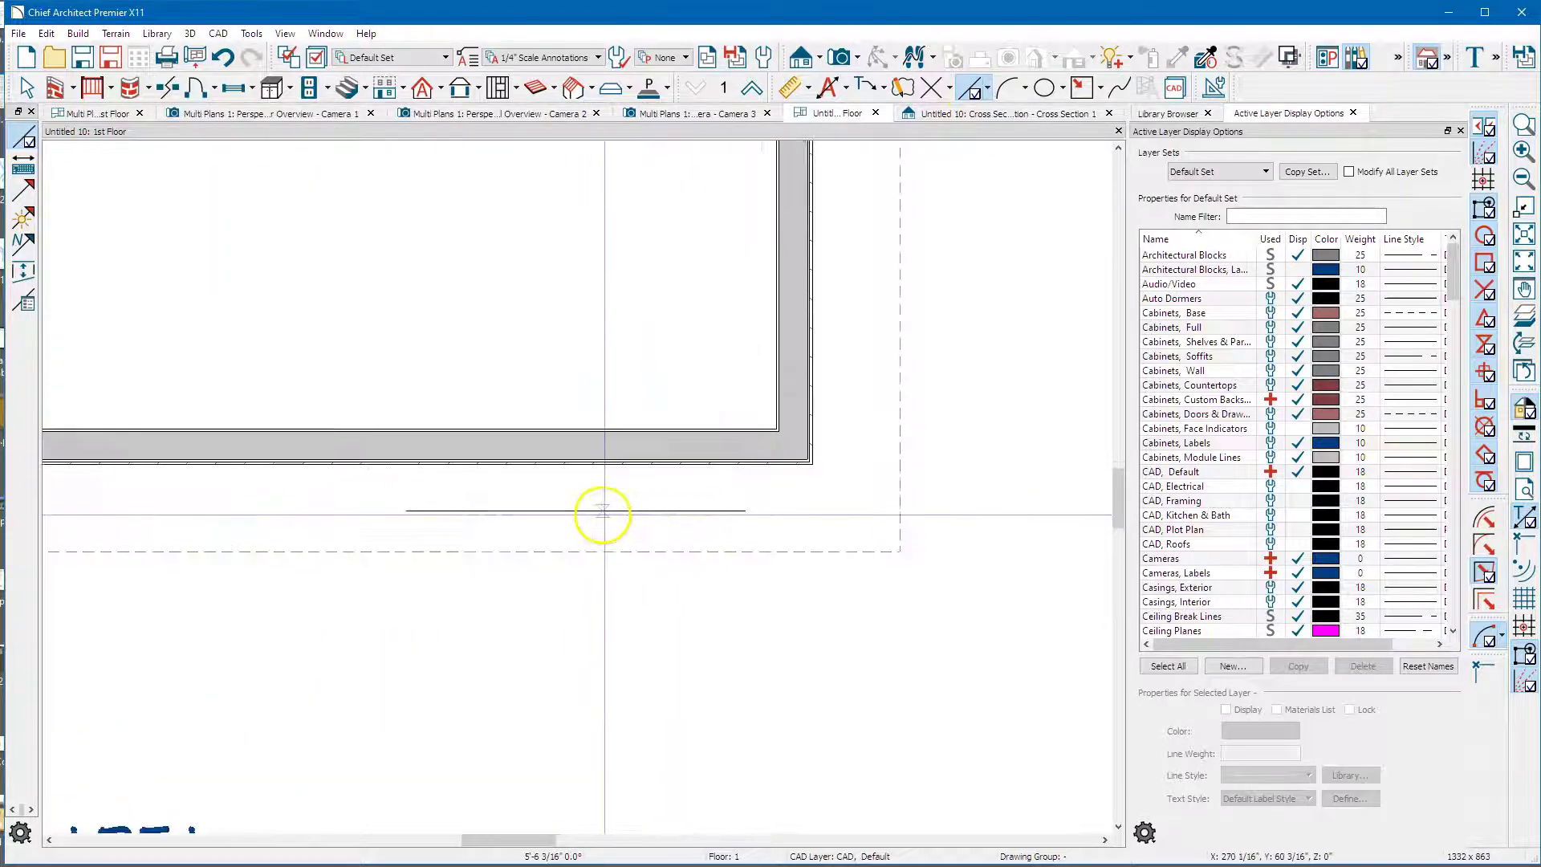
# - Set the new CAD line's distance from the lower exterior wall to 9 inches
pyautogui.press('space')
pyautogui.click(594, 510)
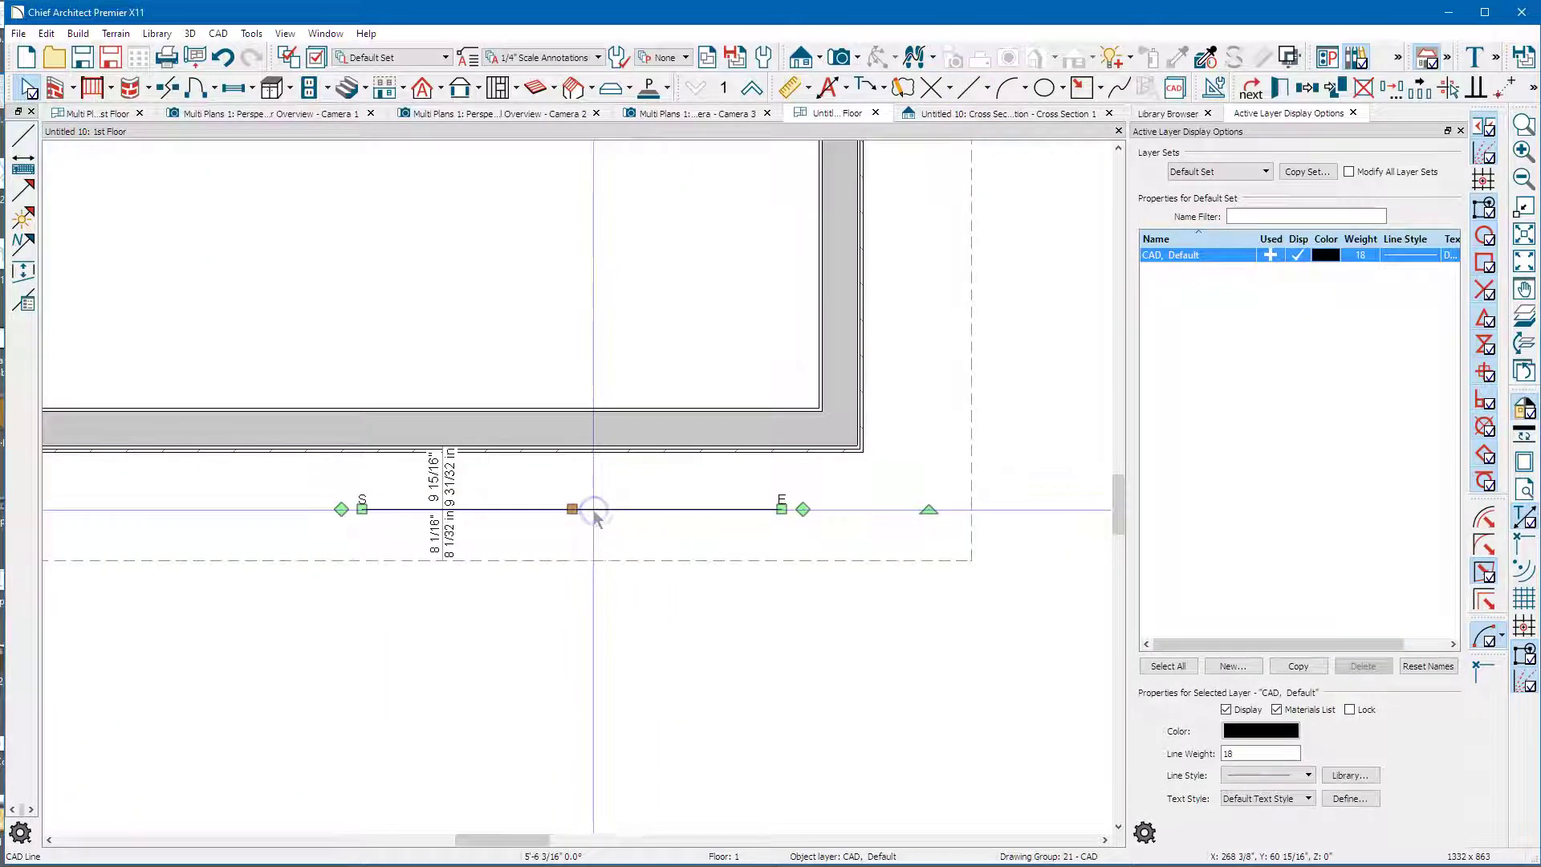
pyautogui.click(451, 497)
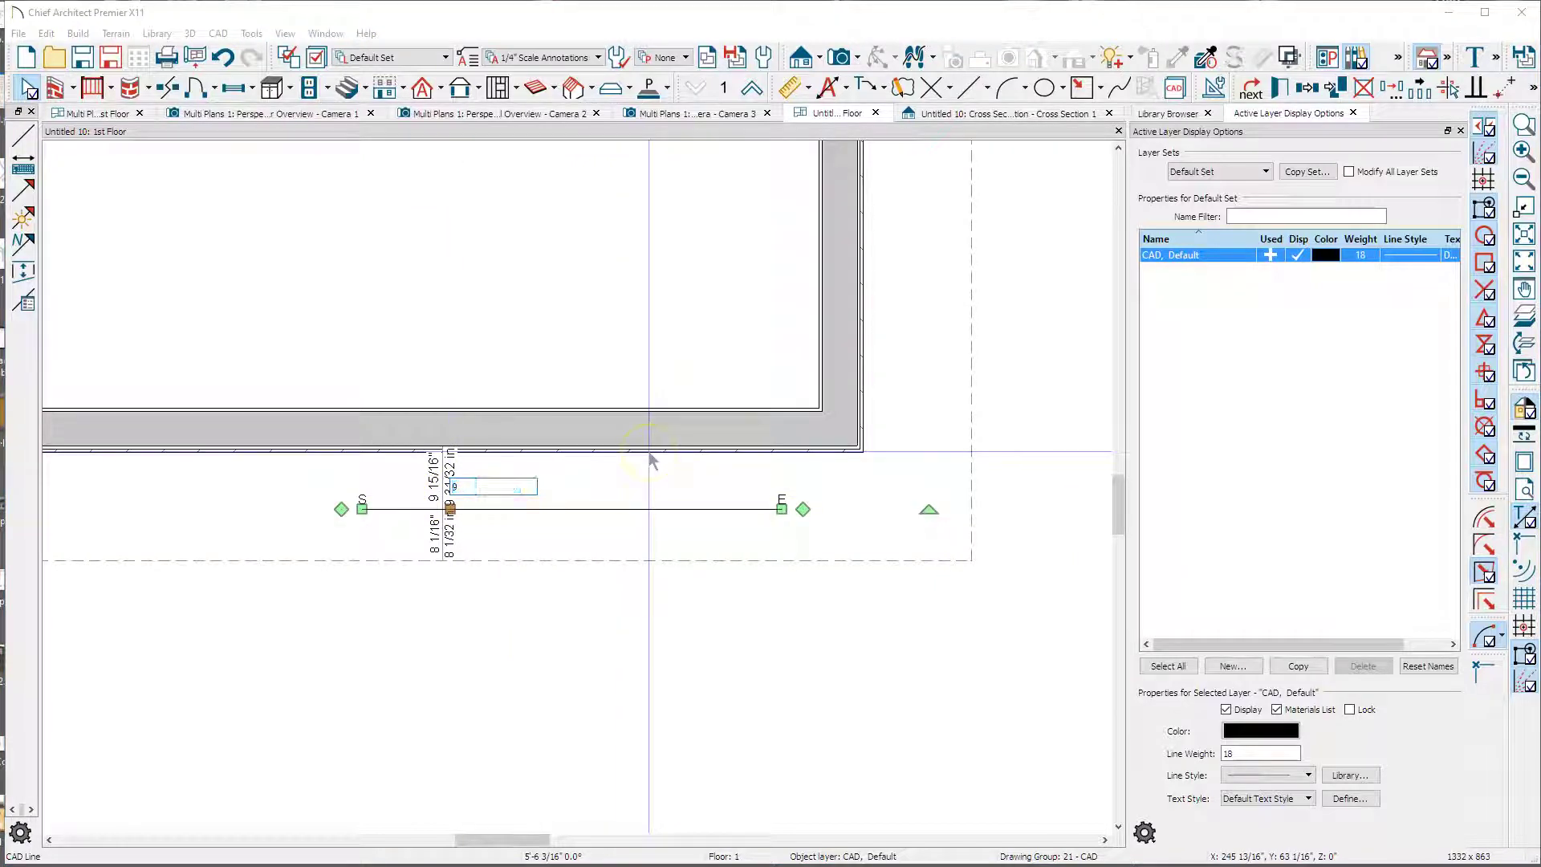
pyautogui.write('9')
pyautogui.press('Return')
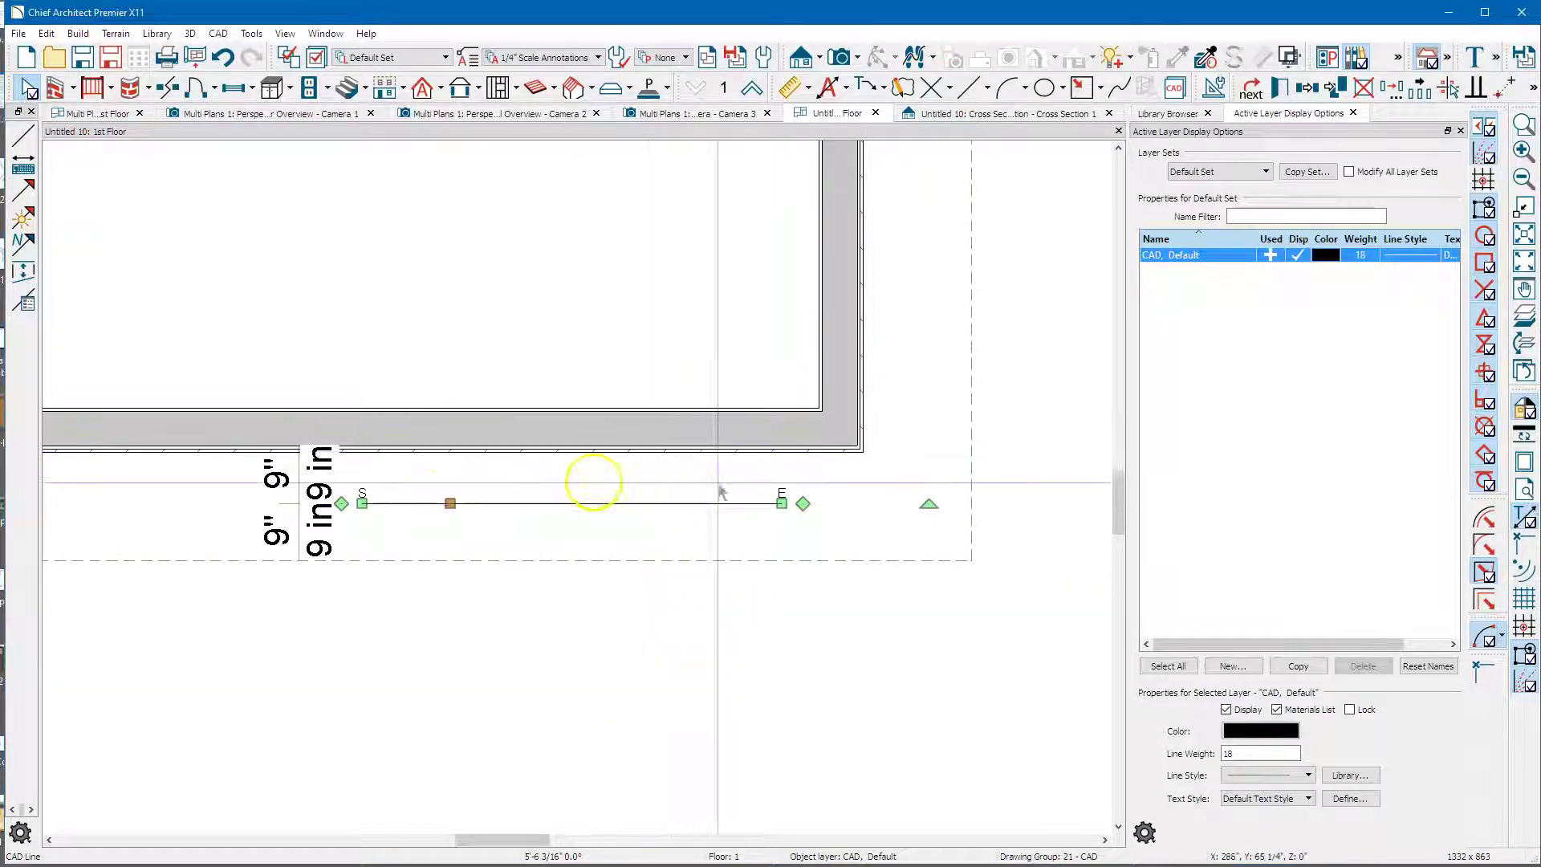
# - Shift both ends of the CAD line past the right roof overhang, leaving it about 2'-2" long
pyautogui.scroll(-5, 444, 512)
pyautogui.scroll(-4, 678, 540)
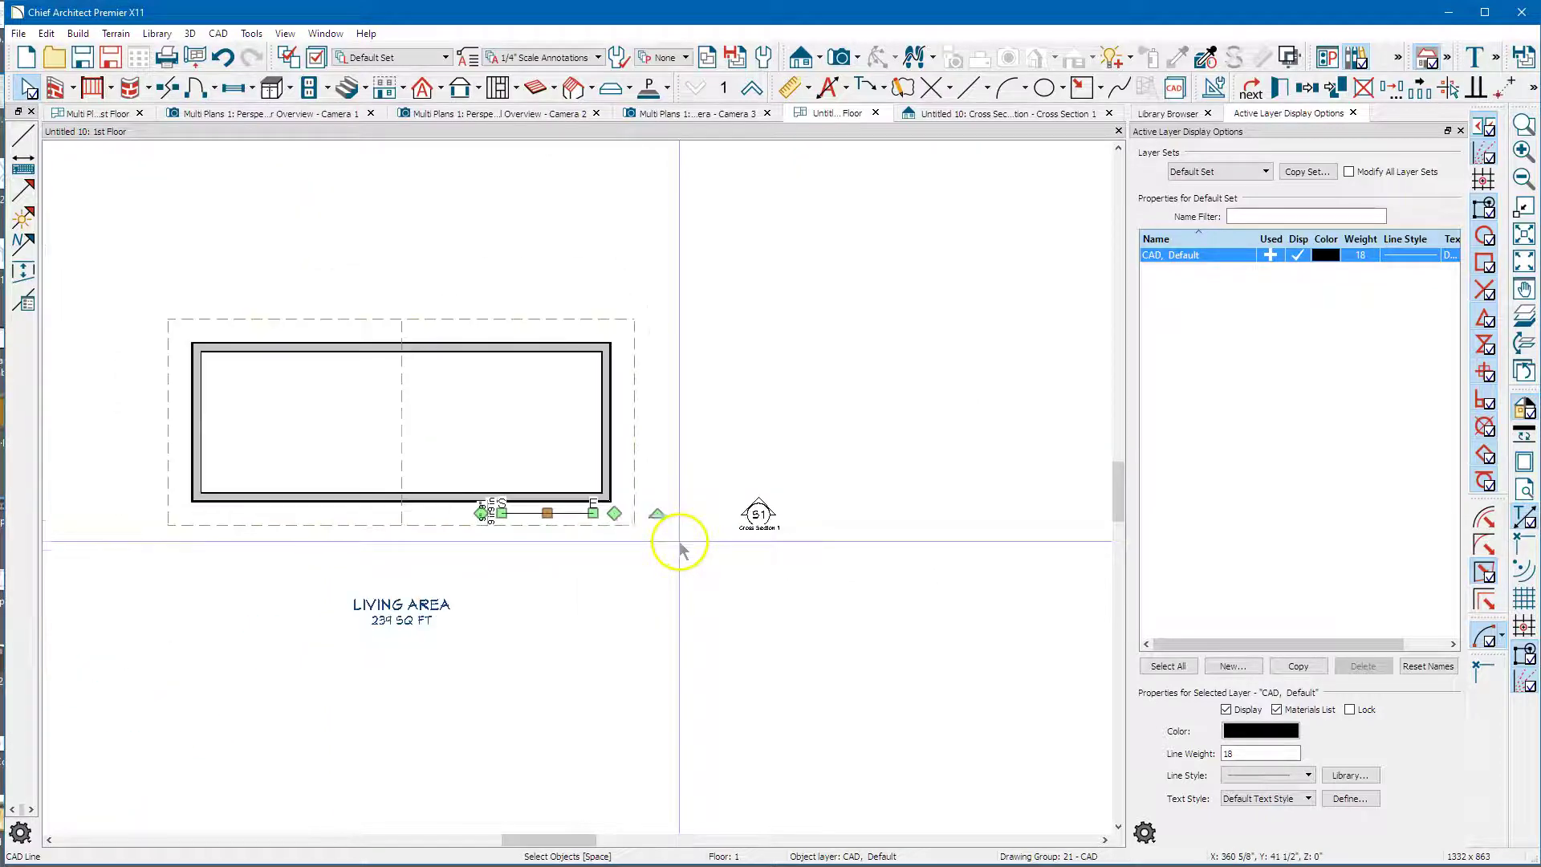
pyautogui.moveTo(593, 512); pyautogui.dragTo(694, 512)
pyautogui.moveTo(499, 512); pyautogui.dragTo(660, 514)
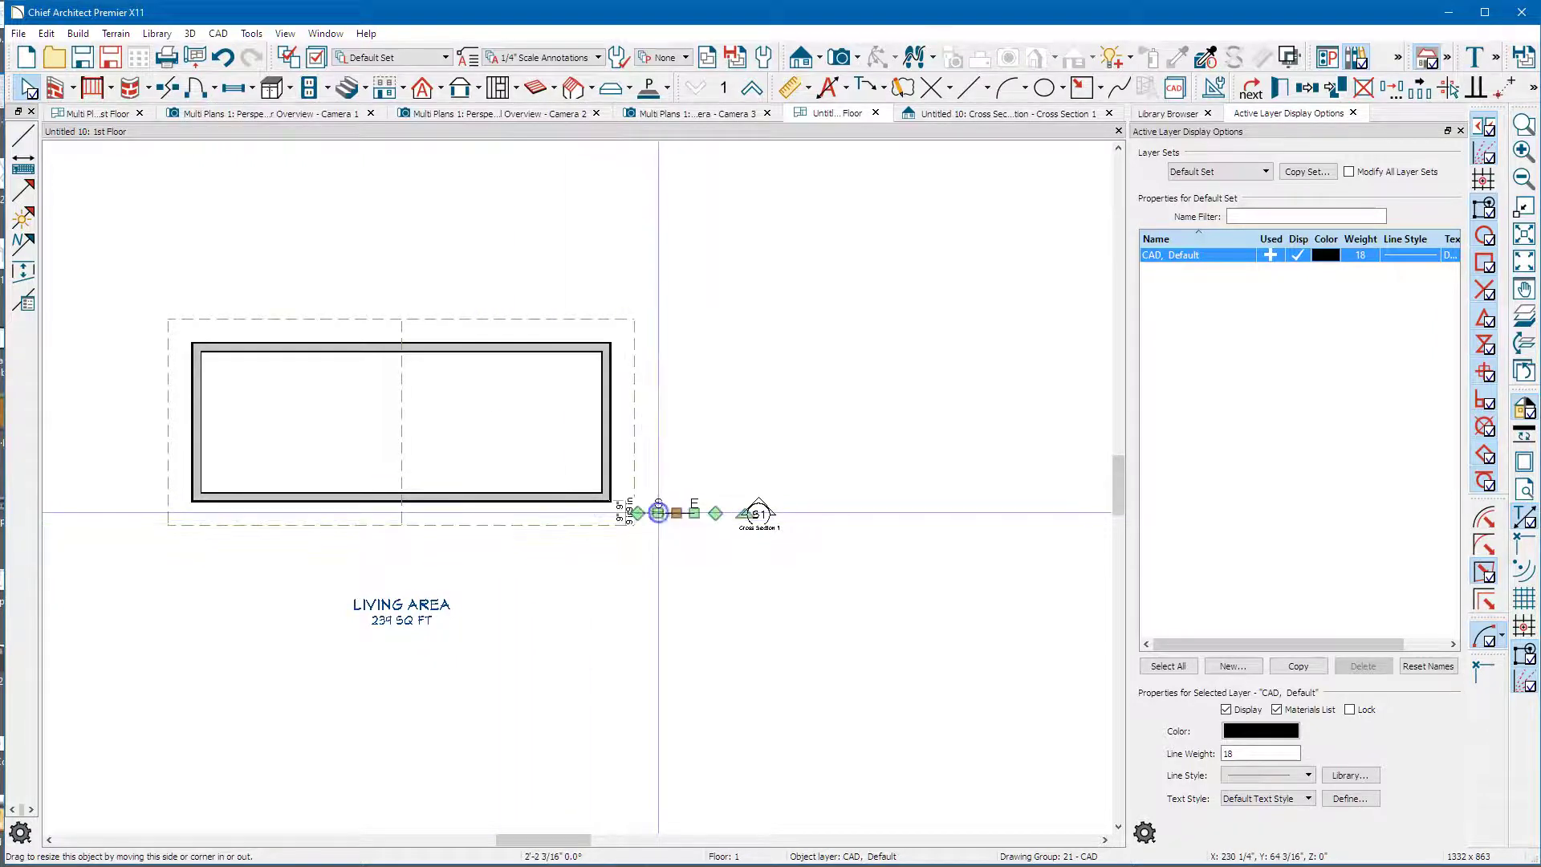
pyautogui.click(602, 580)
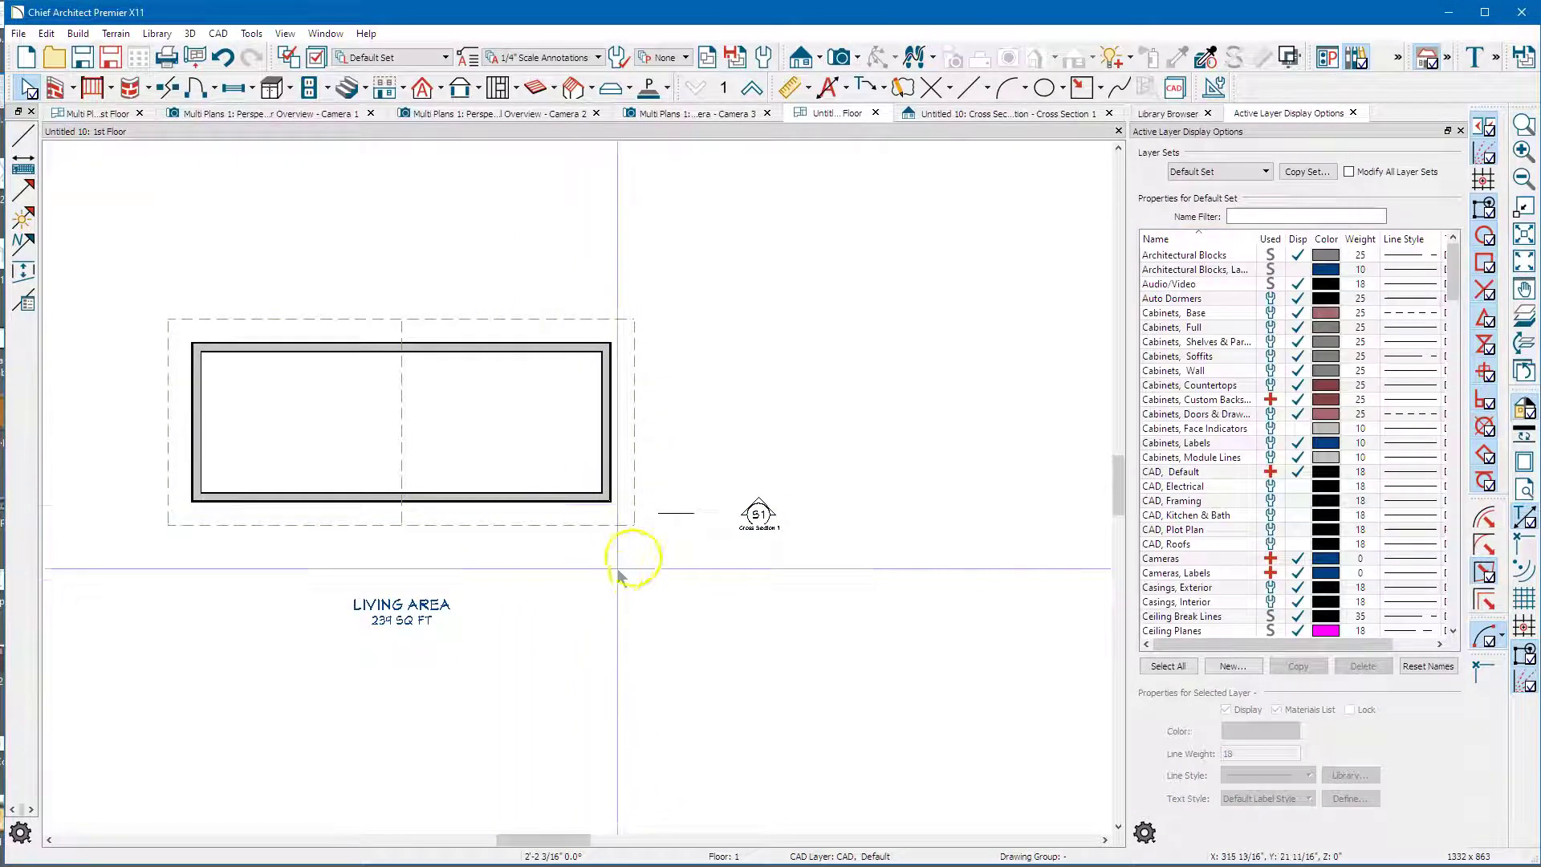
# - Return to the cross section and move the backsplash's upper left corner inward to meet the left roof slope
pyautogui.click(965, 118)
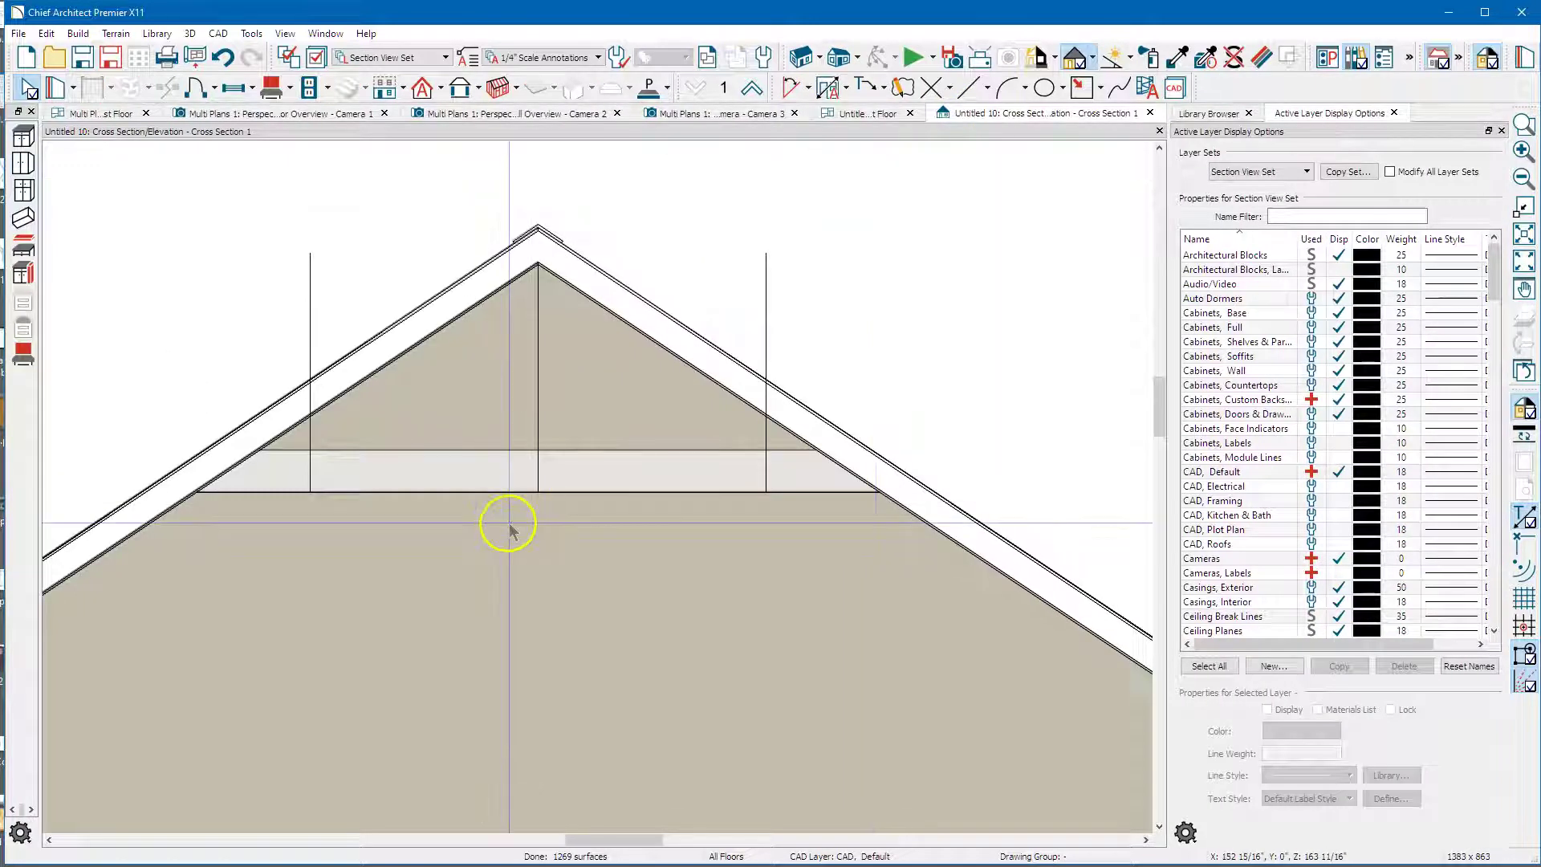
pyautogui.click(655, 479)
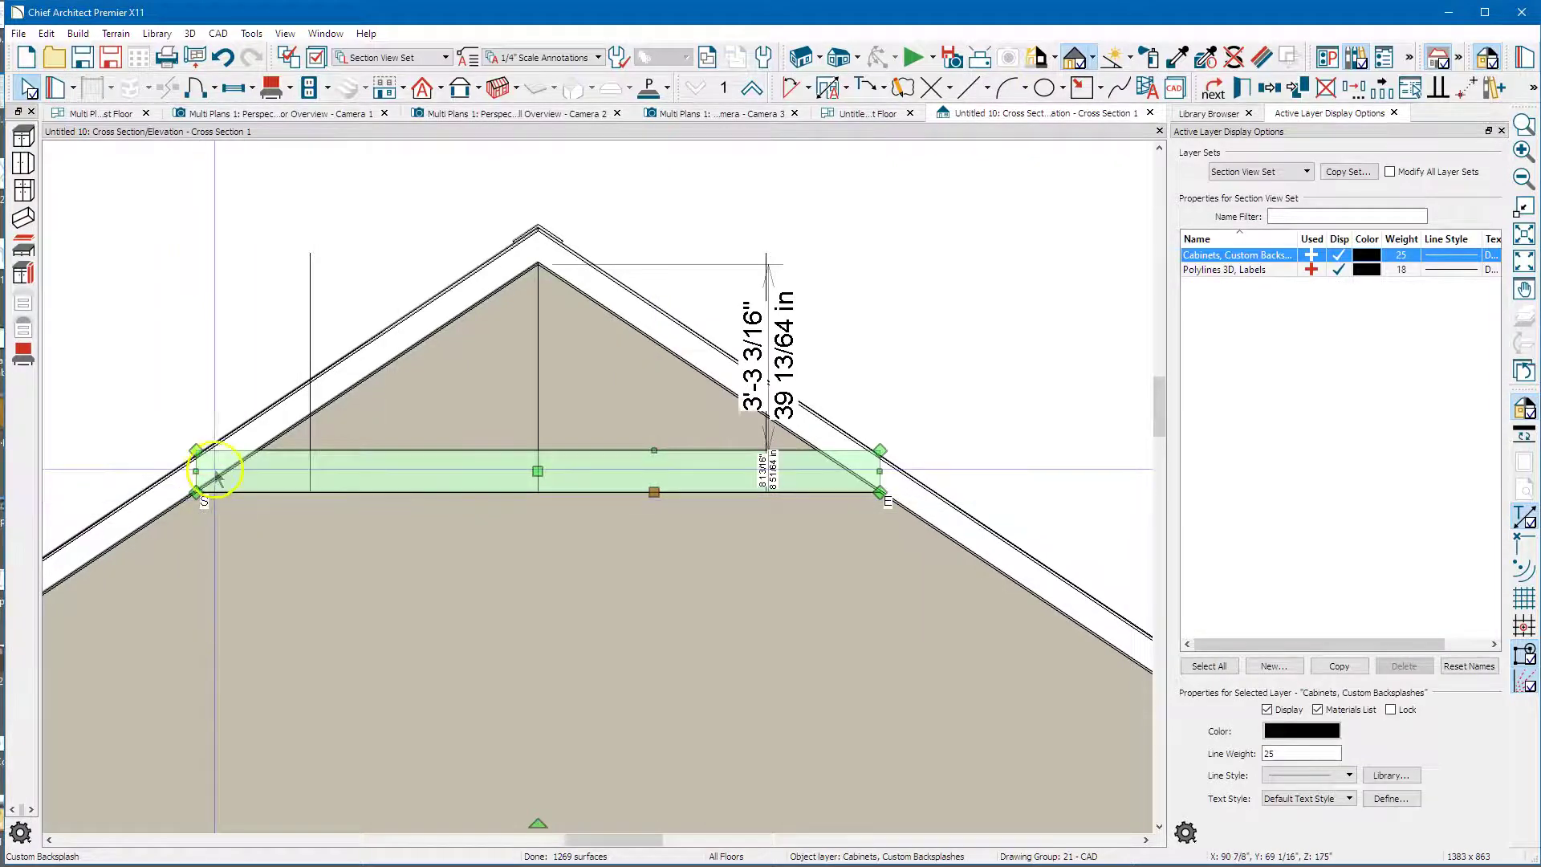
pyautogui.scroll(3, 249, 482)
pyautogui.scroll(1, 248, 482)
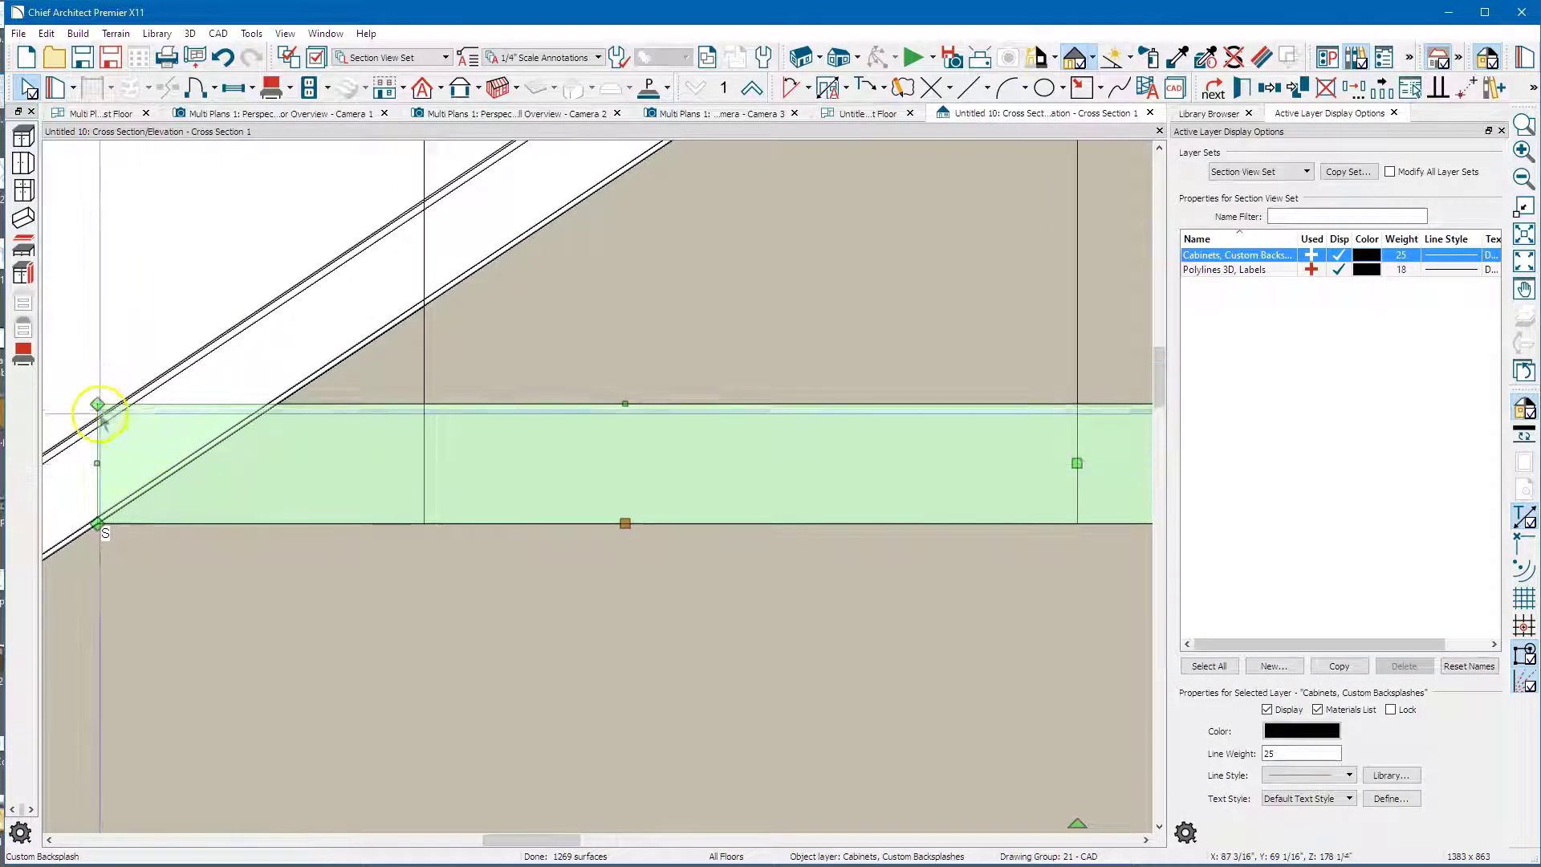
pyautogui.moveTo(99, 406); pyautogui.dragTo(210, 405)
pyautogui.moveTo(278, 412); pyautogui.dragTo(281, 404)
pyautogui.scroll(-12, 189, 439)
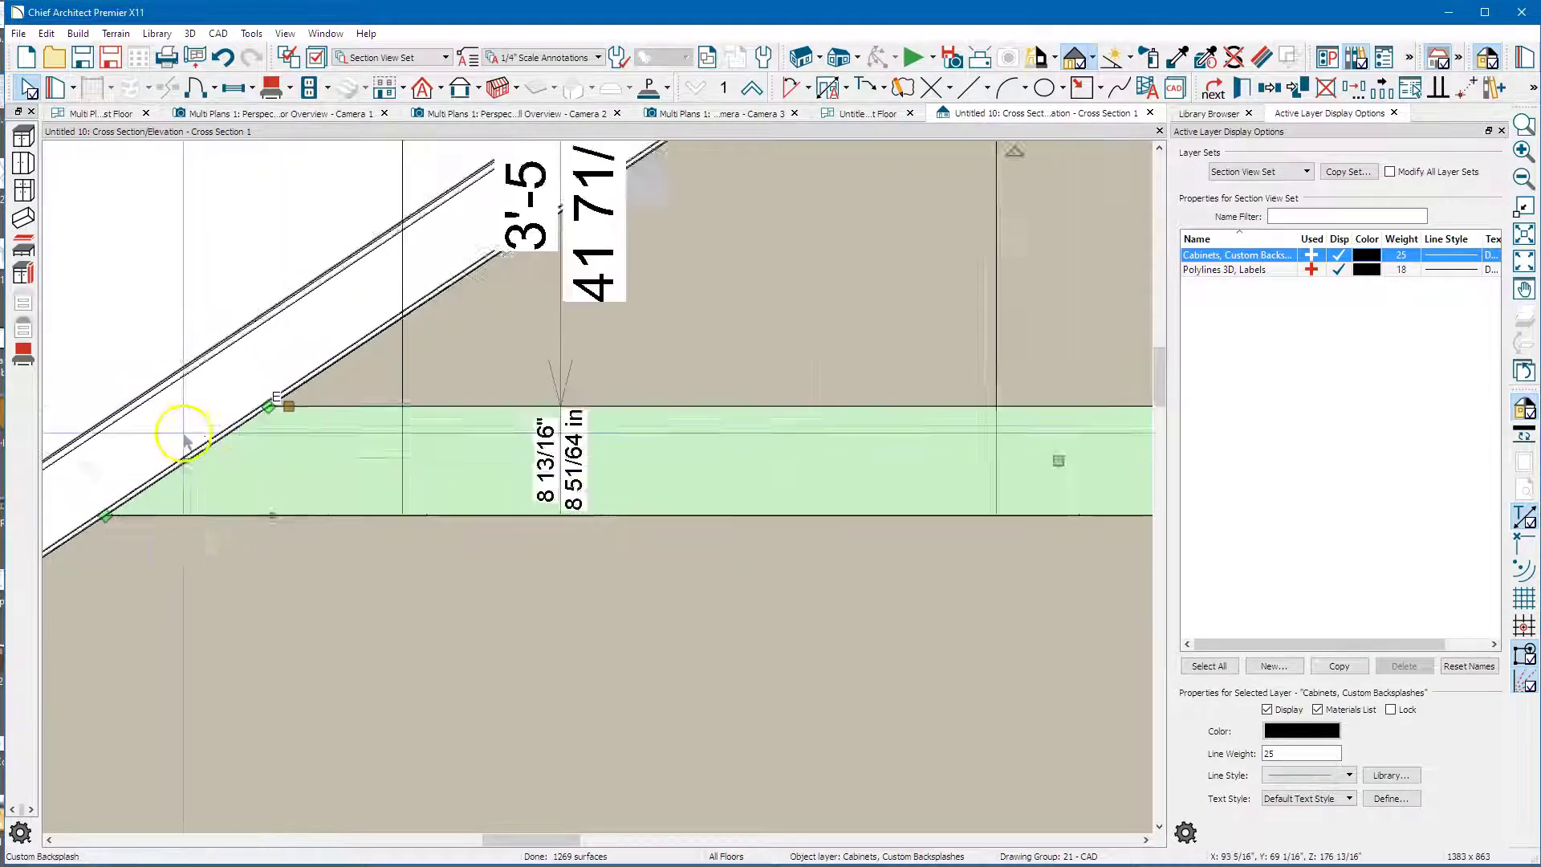
# - Move the backsplash's upper right corner inward to meet the underside of the right roof slope
pyautogui.scroll(4, 699, 461)
pyautogui.scroll(5, 623, 415)
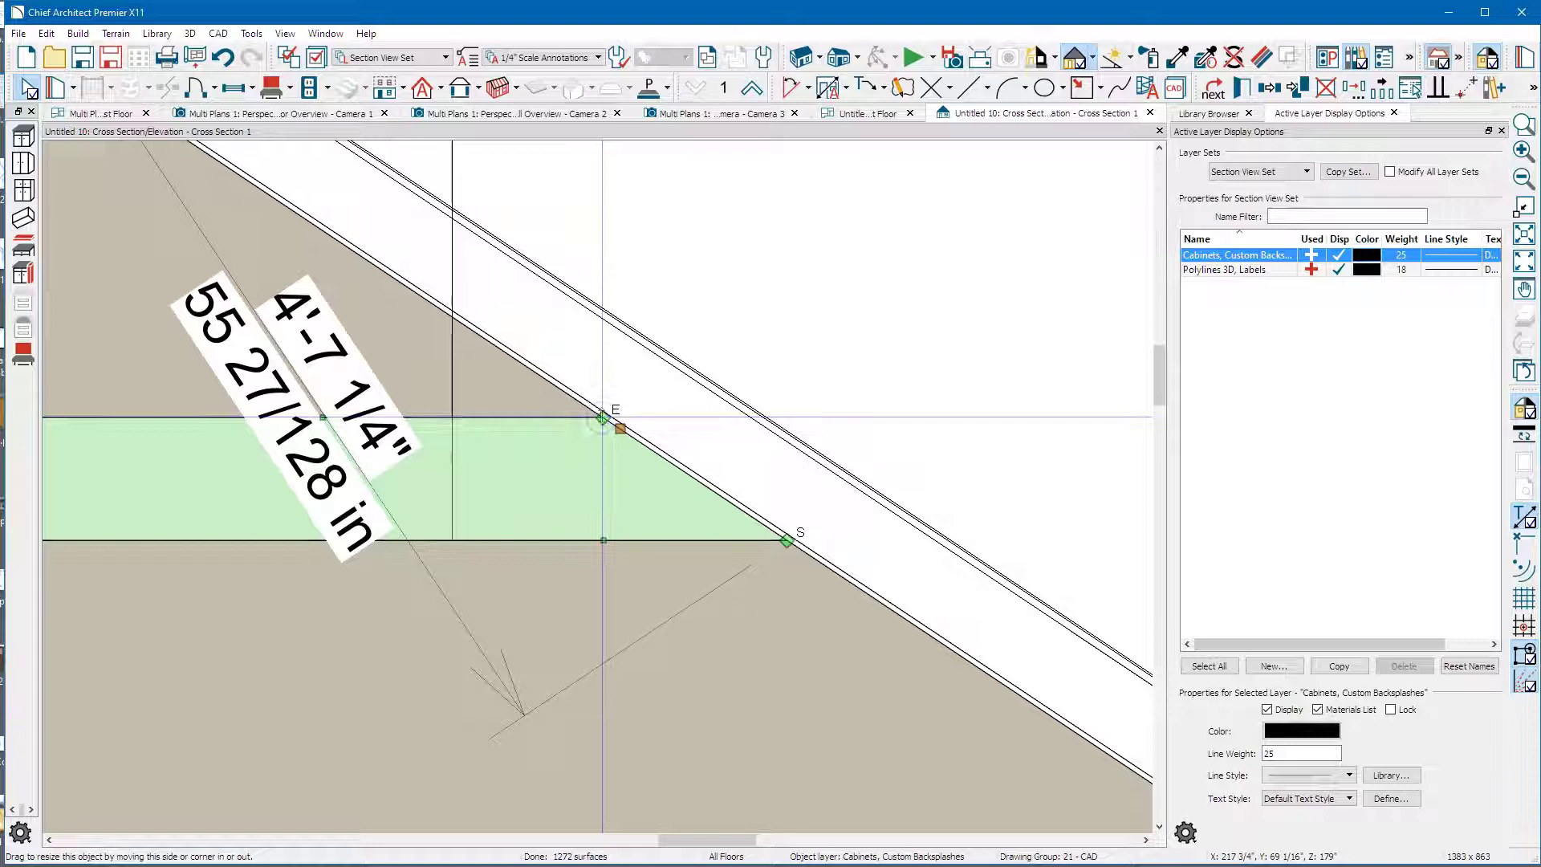
pyautogui.scroll(-4, 859, 419)
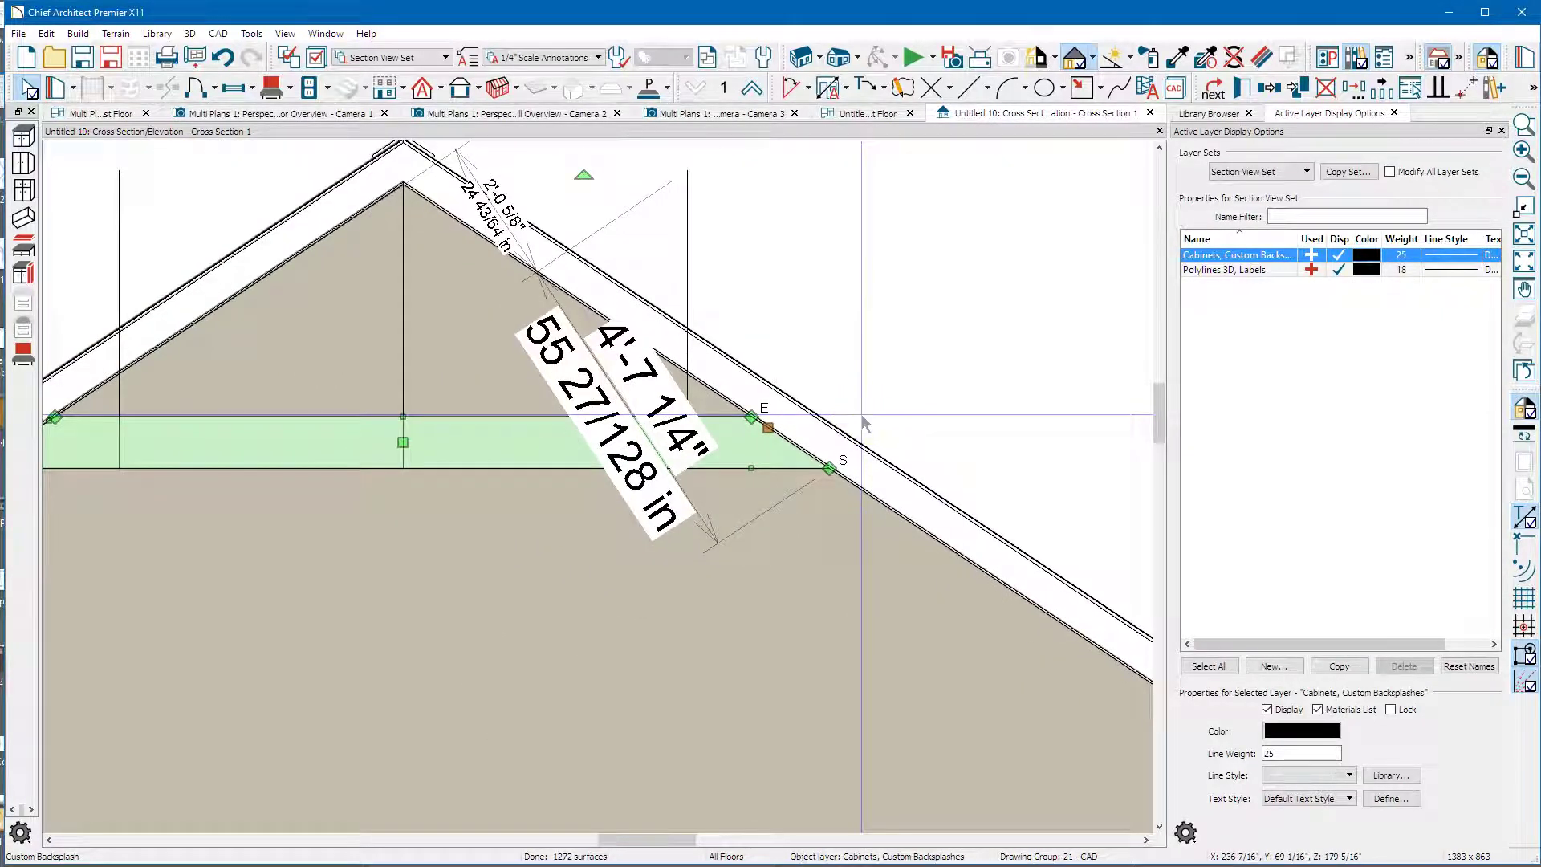
pyautogui.scroll(-3, 791, 518)
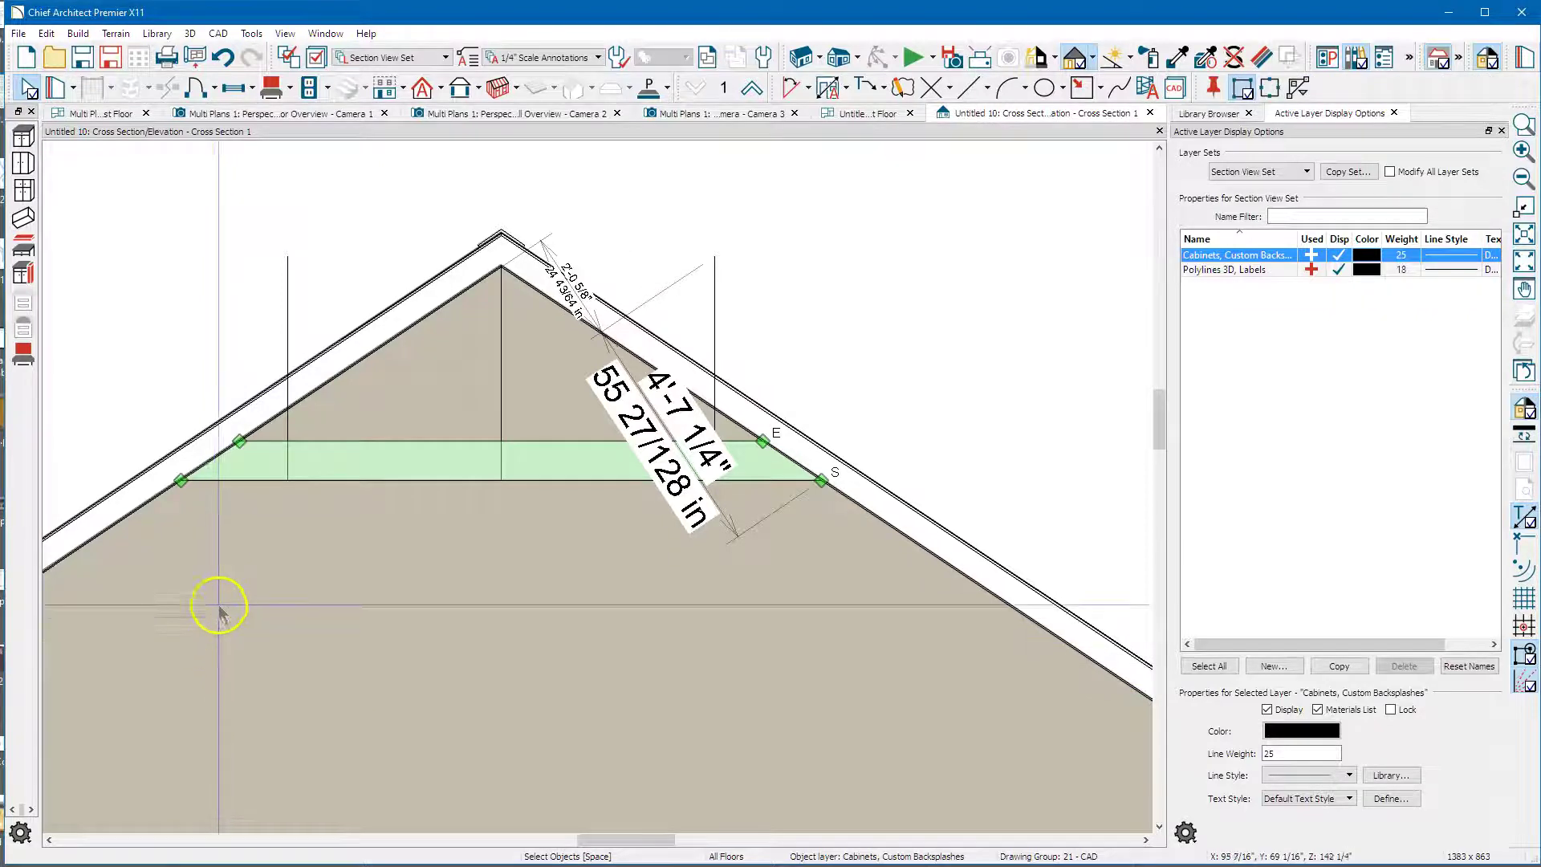
# - Break the backsplash's lower edge where the left and right vertical CAD lines meet it
pyautogui.scroll(5, 241, 562)
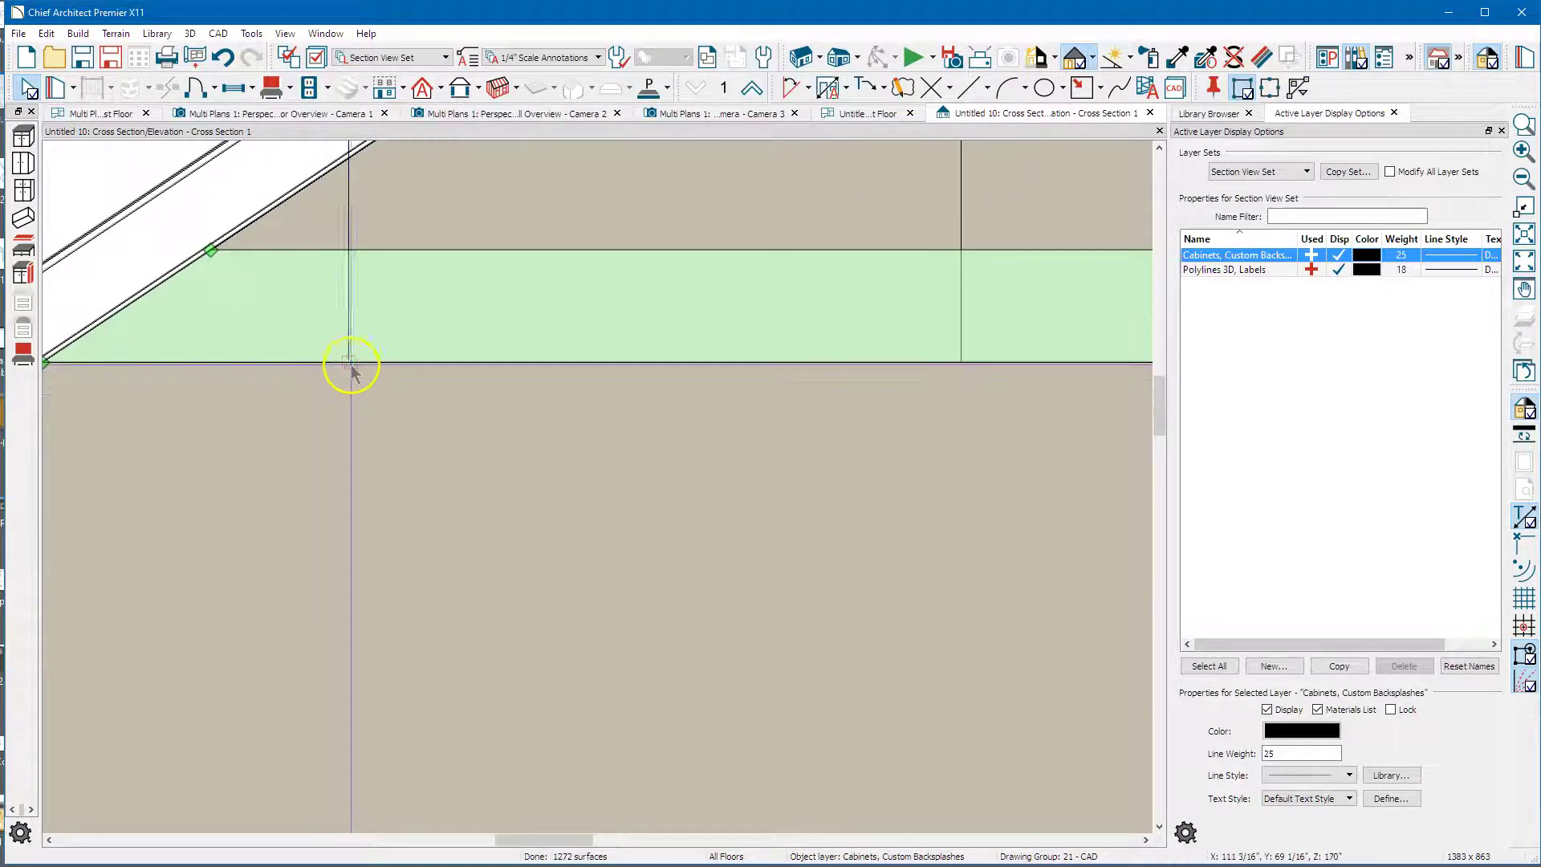
pyautogui.click(349, 365)
pyautogui.scroll(-3, 138, 474)
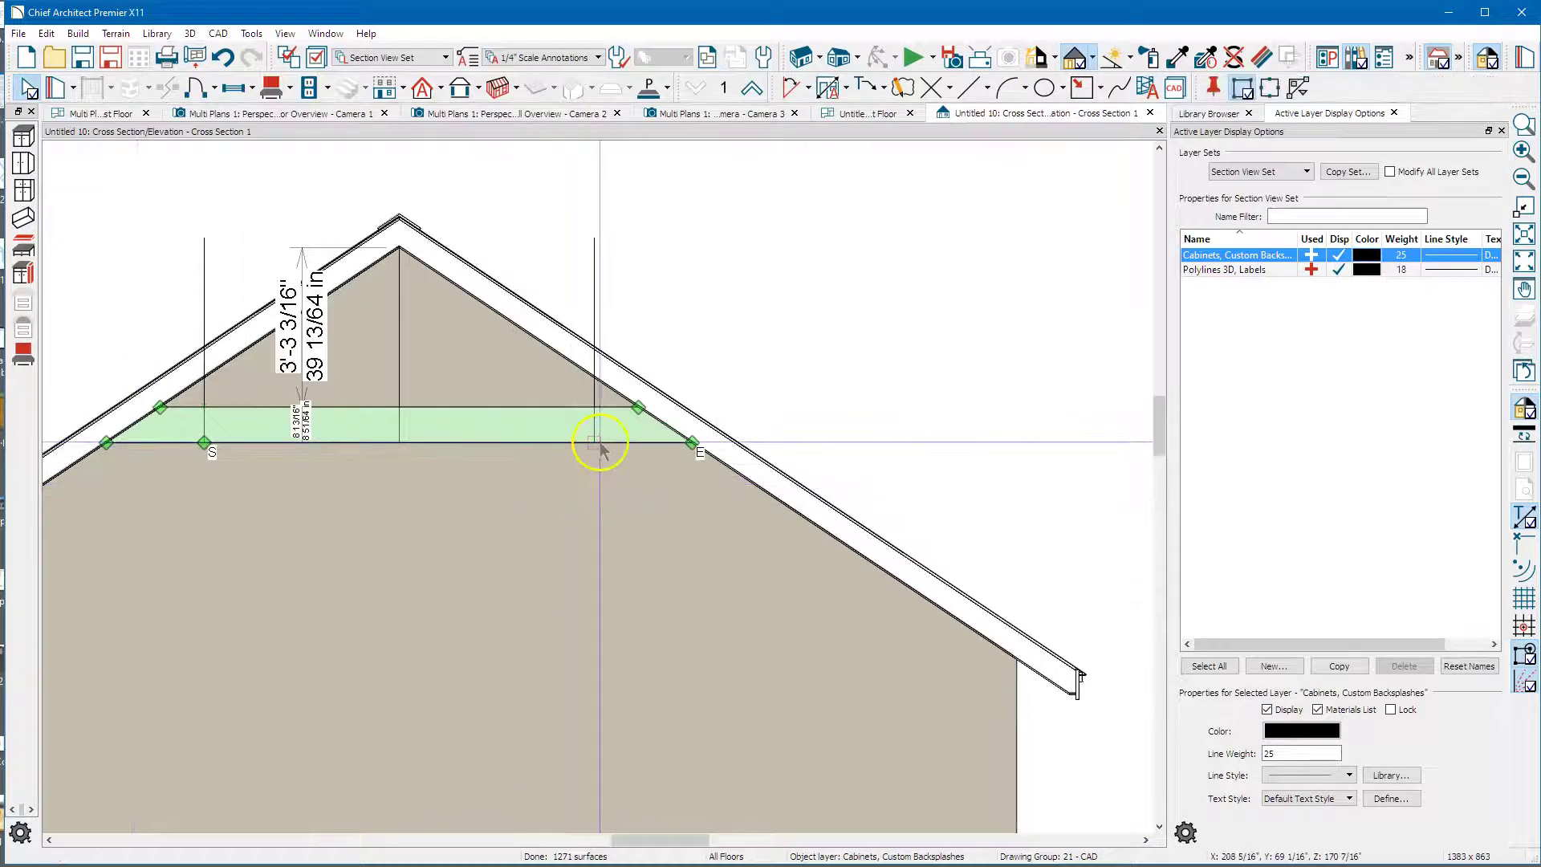
pyautogui.click(600, 444)
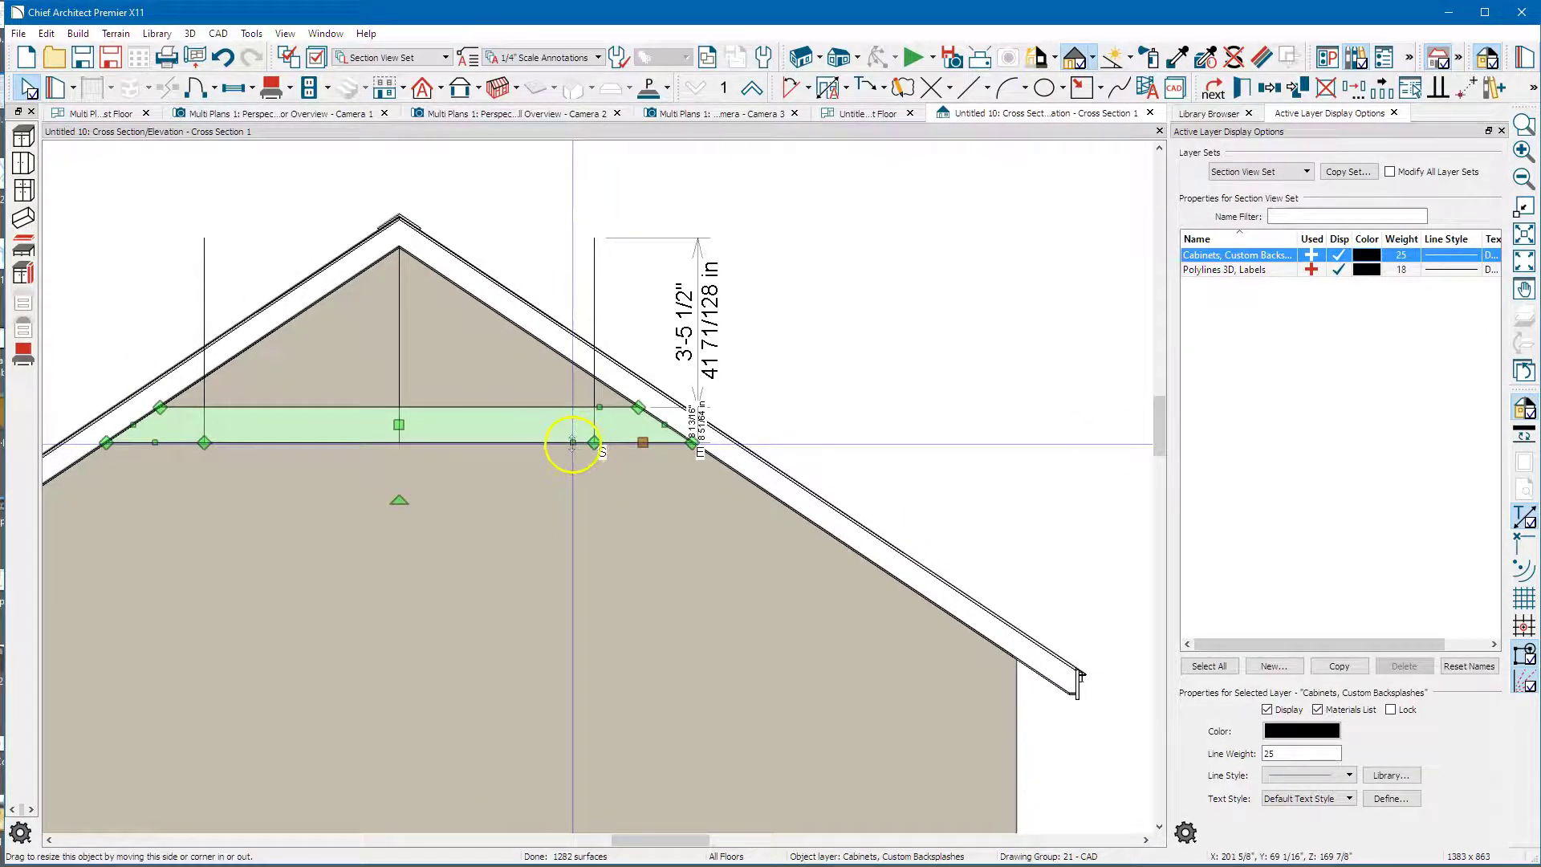
# - Convert the lower edge between the two break points to an arc and bend it upward into the backsplash
pyautogui.click(572, 444)
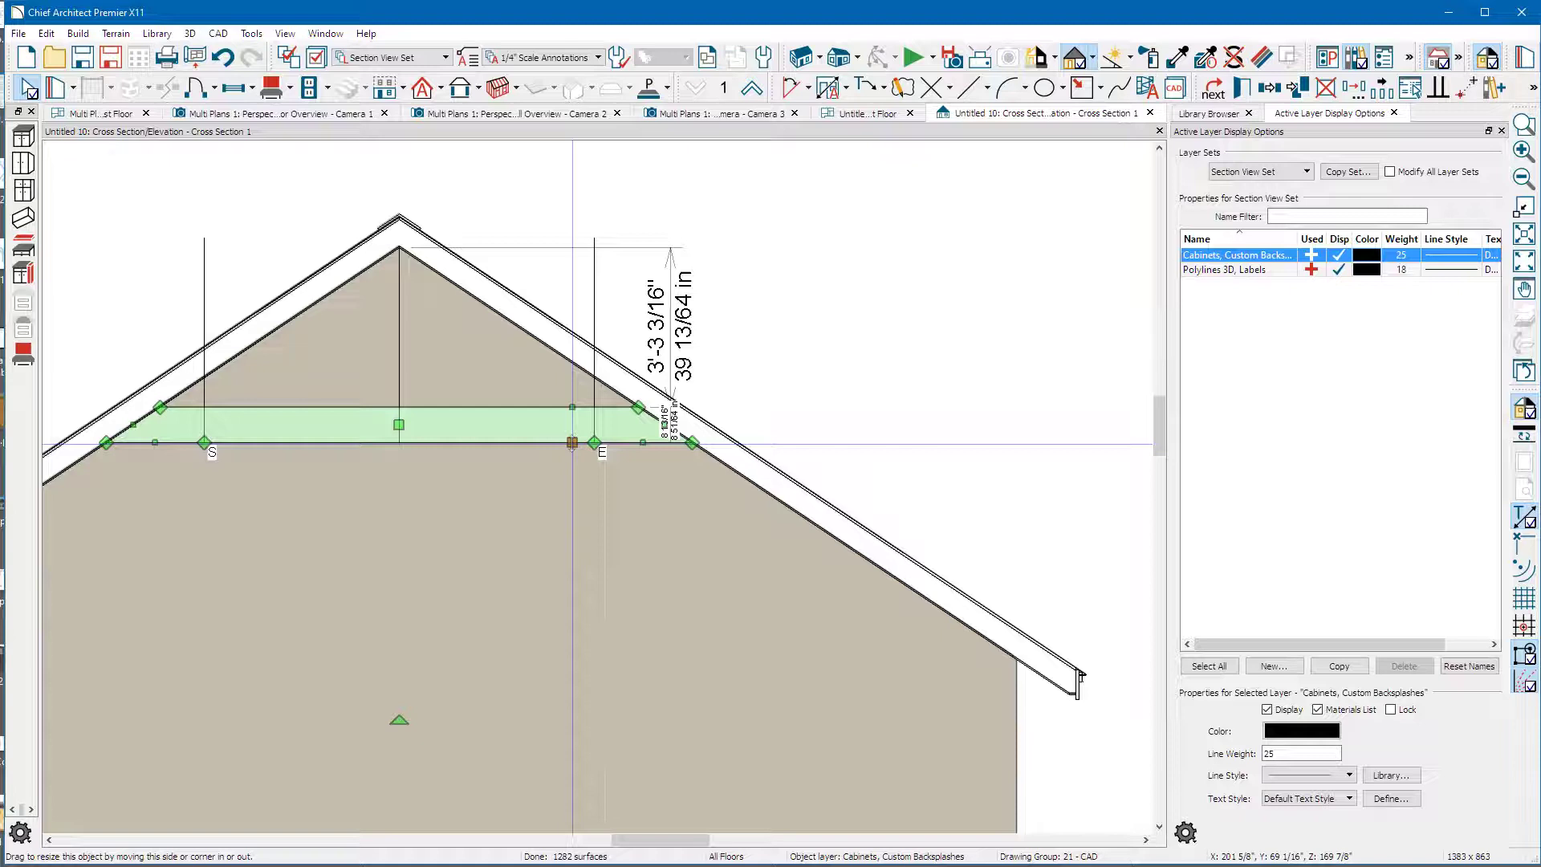
pyautogui.rightClick(572, 444)
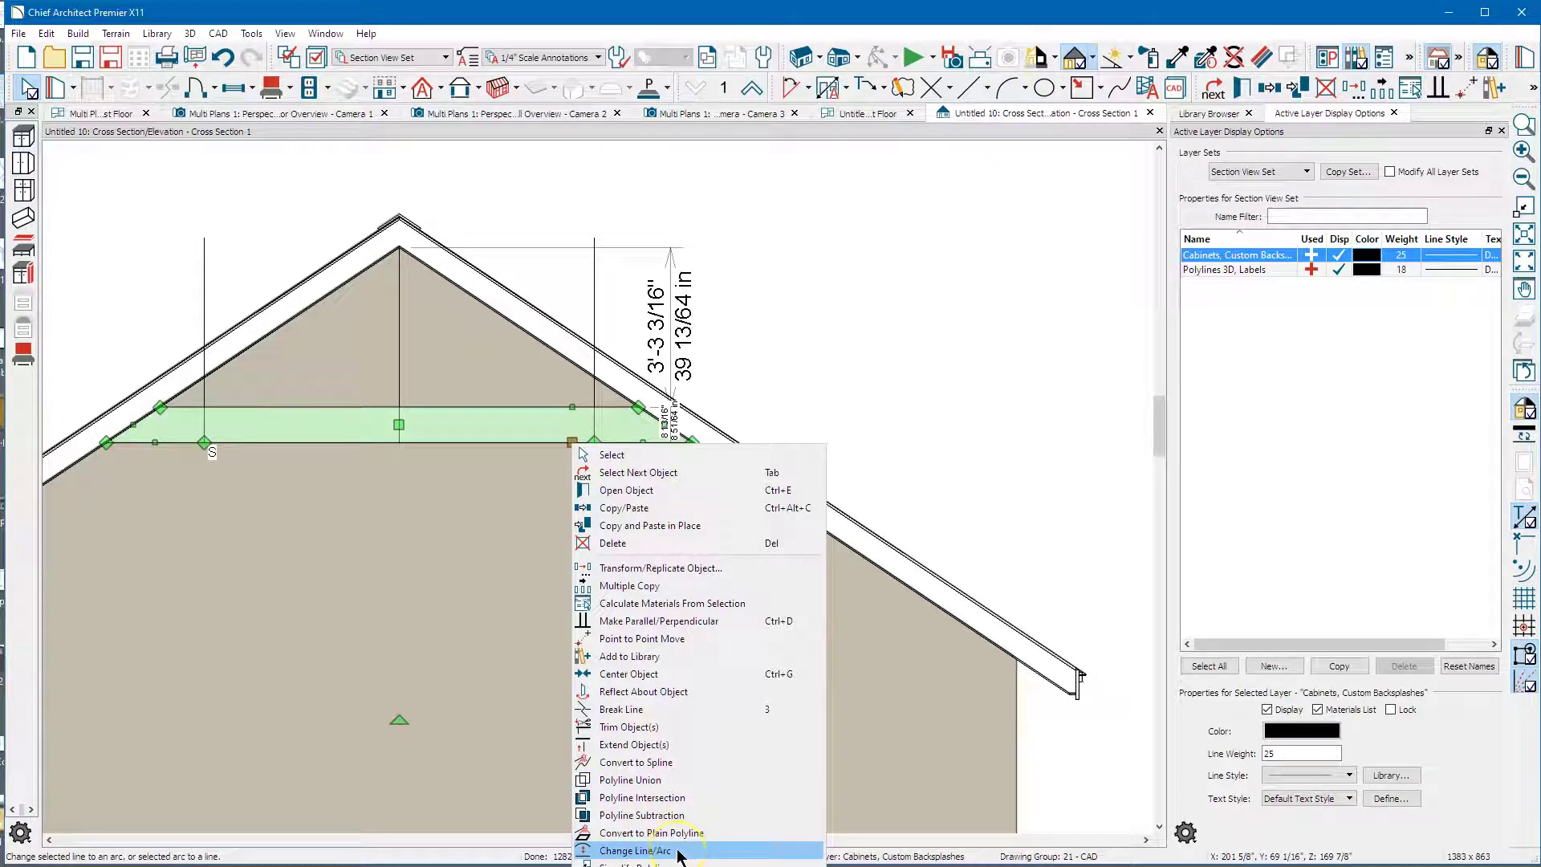
pyautogui.click(634, 850)
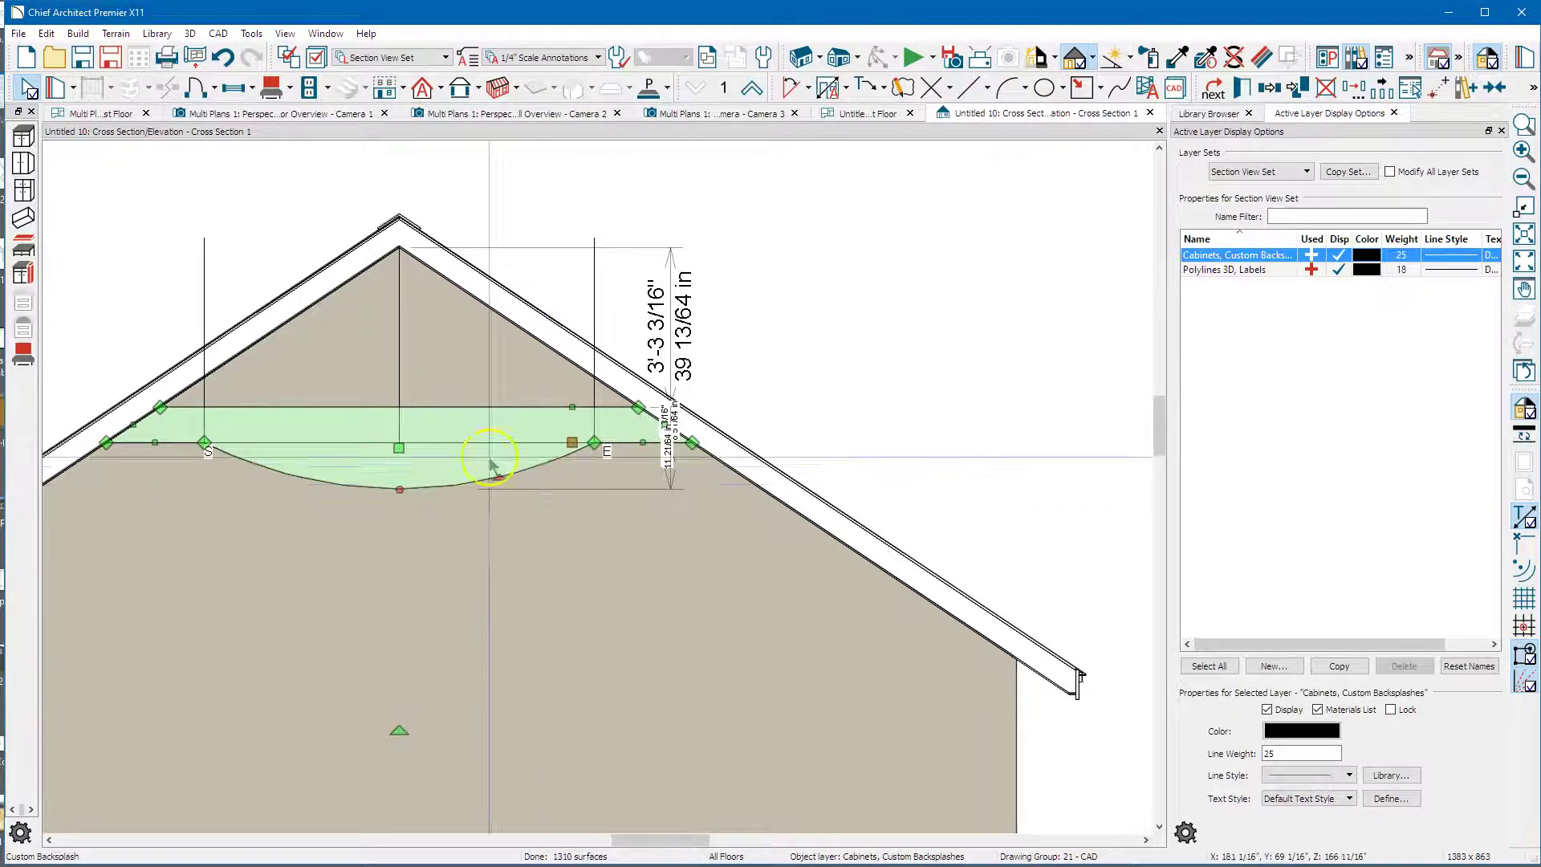
pyautogui.moveTo(499, 483); pyautogui.dragTo(478, 431)
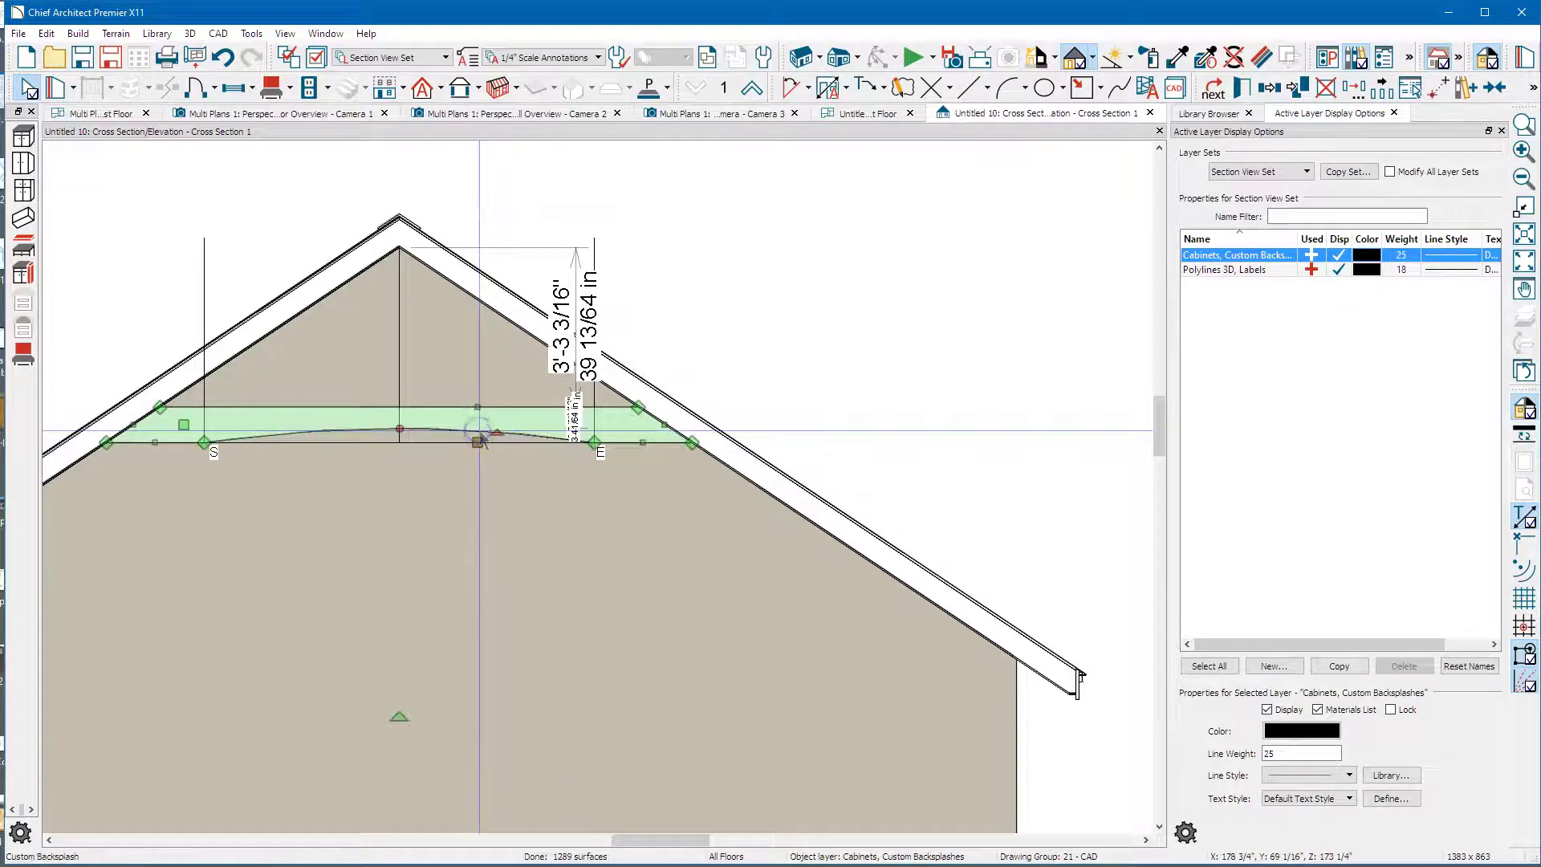
pyautogui.scroll(1, 388, 362)
pyautogui.scroll(3, 388, 362)
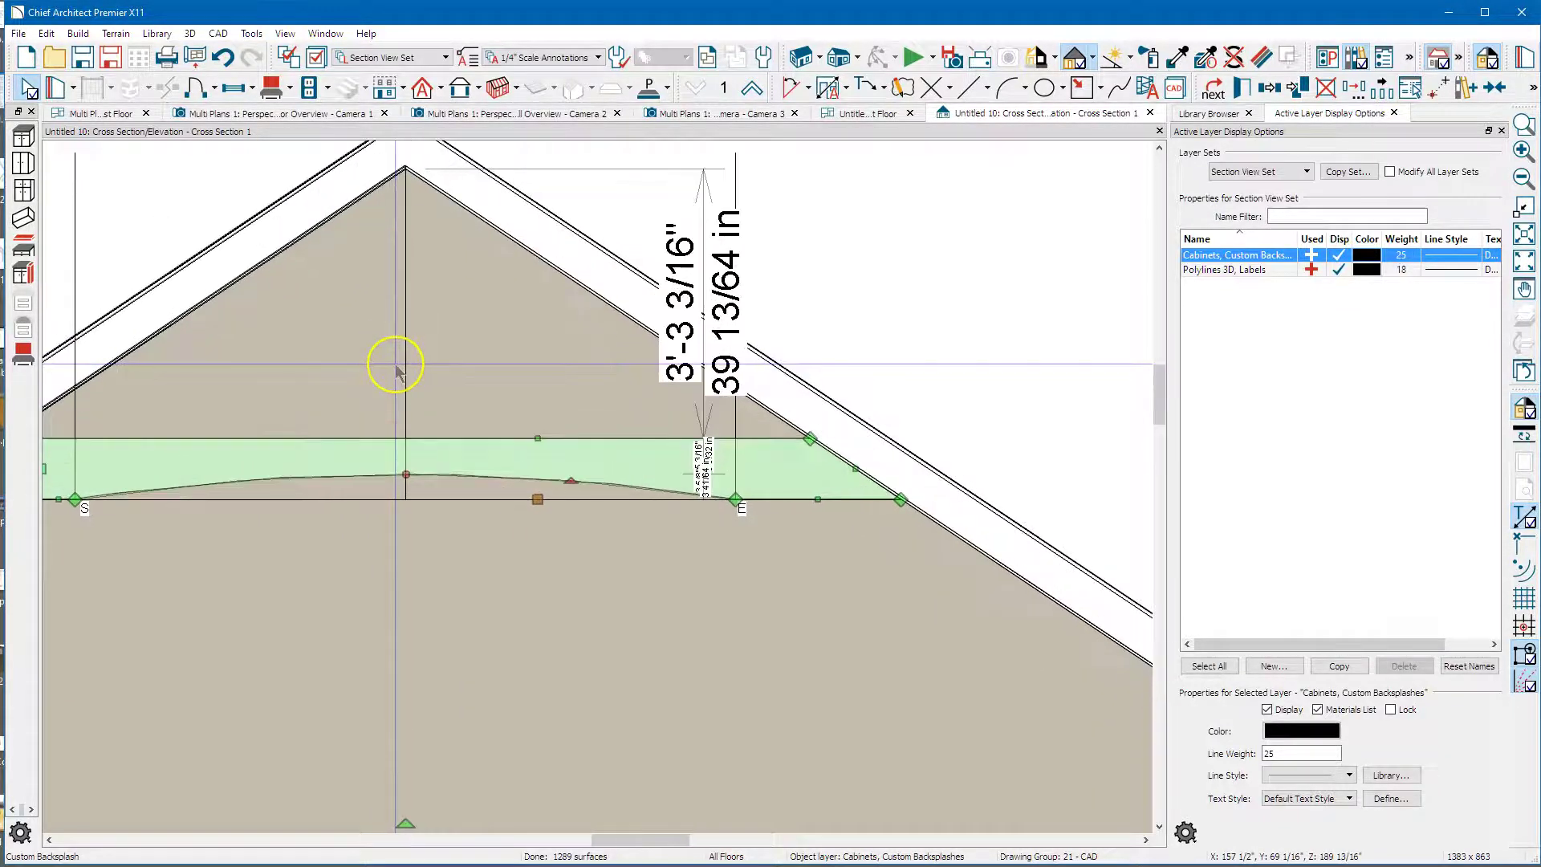
pyautogui.click(735, 407)
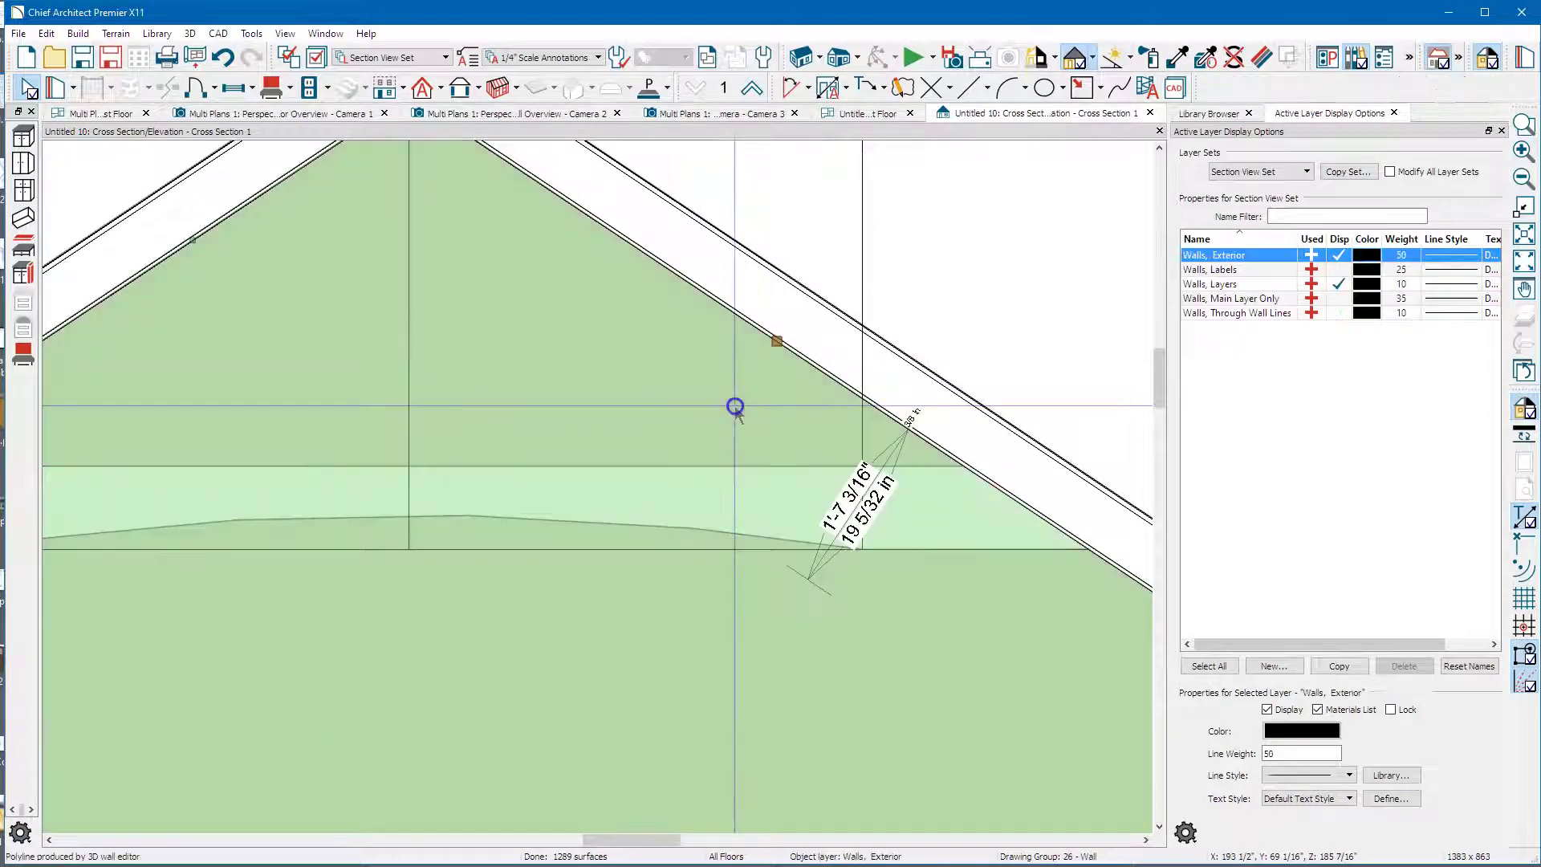
pyautogui.press('Escape')
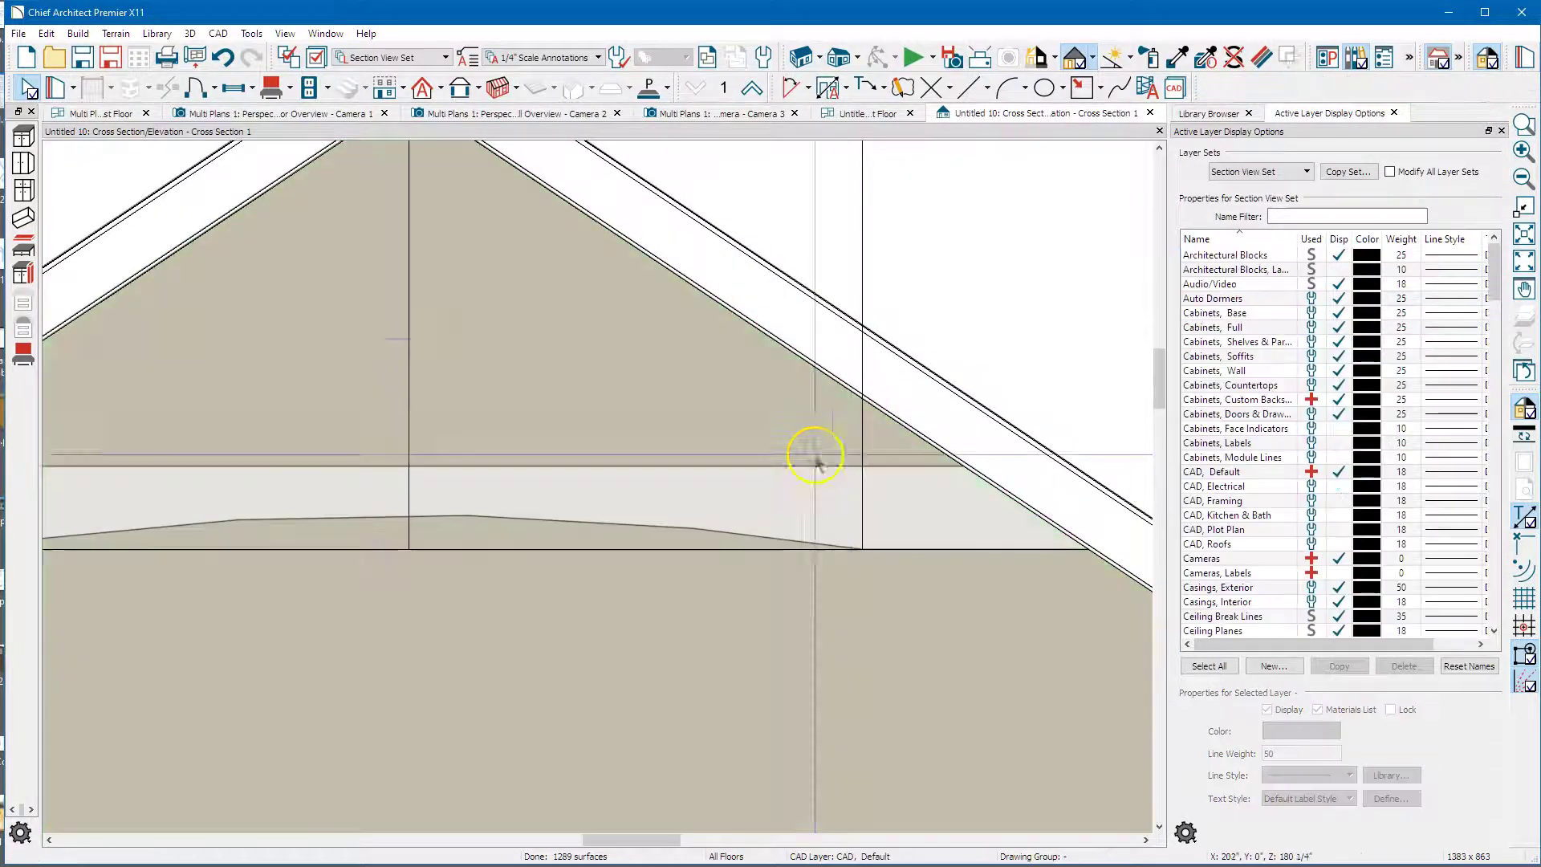
pyautogui.click(938, 91)
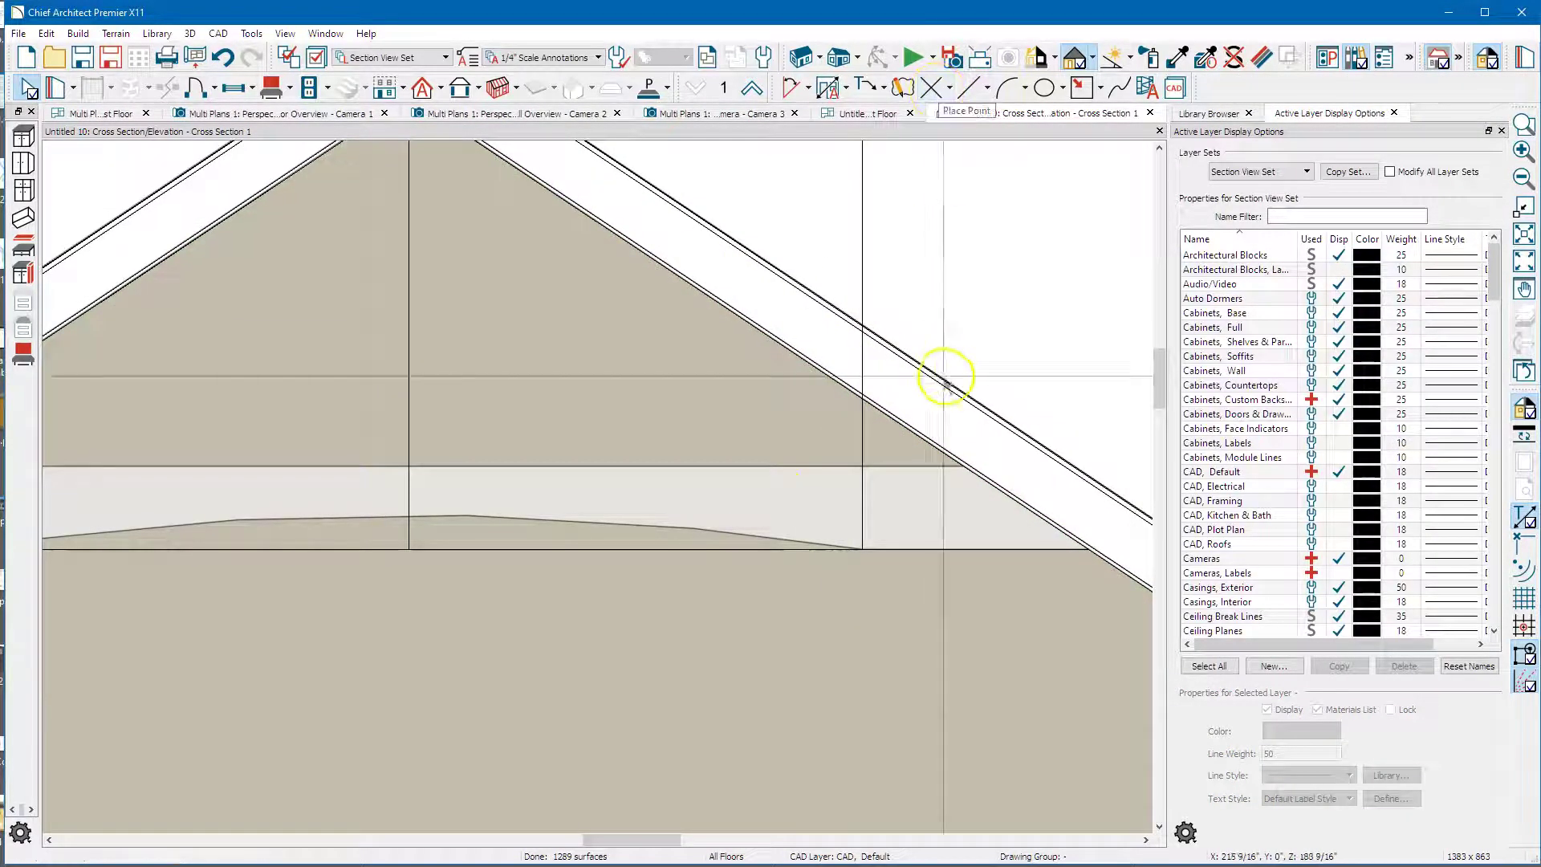
pyautogui.press('space')
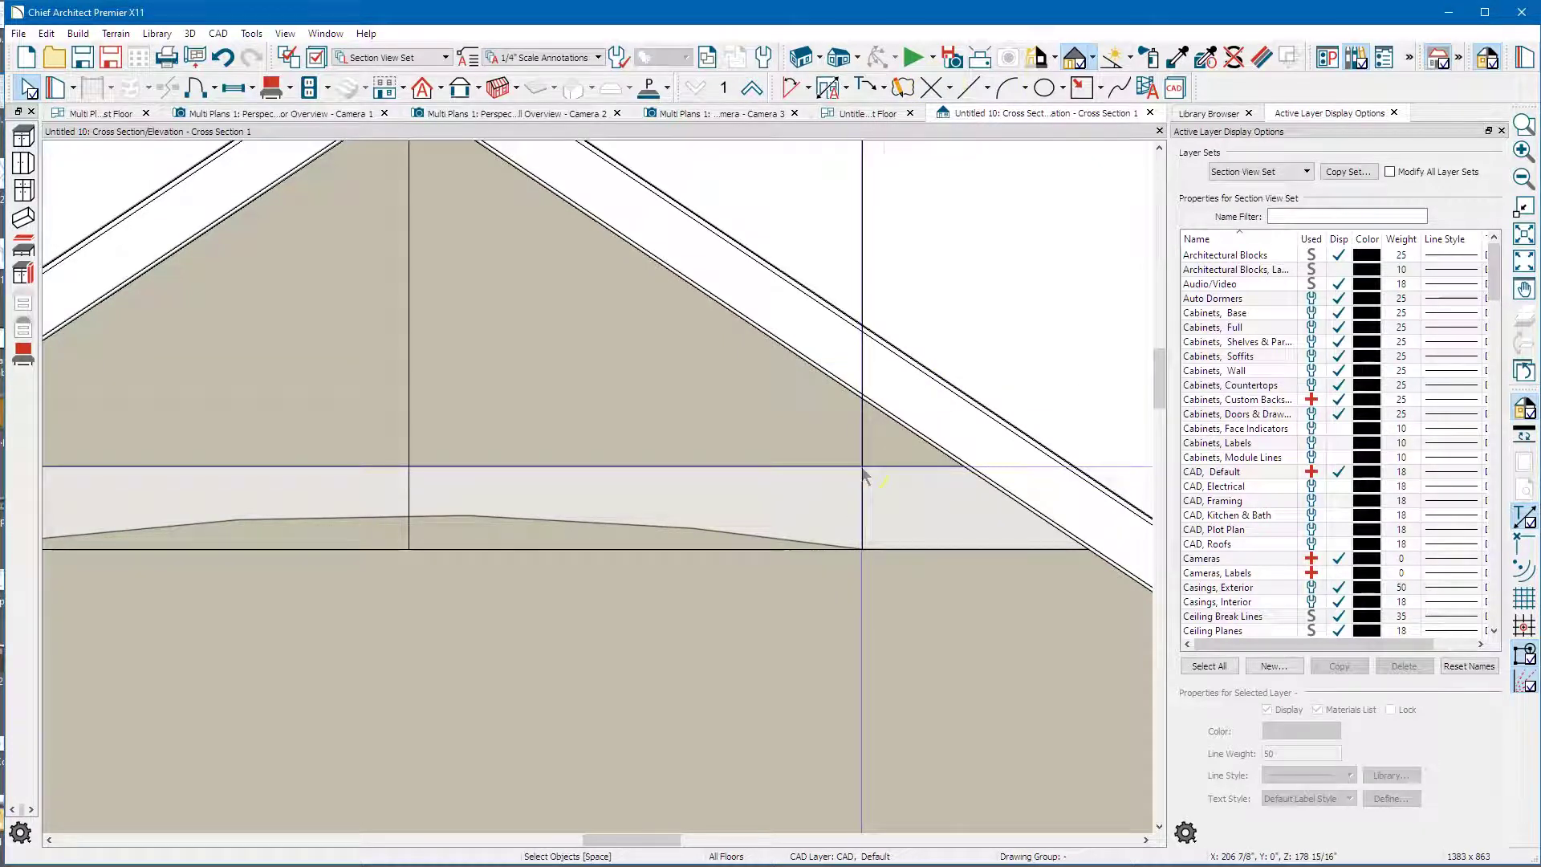
# - Break the backsplash's upper edge where the right and left vertical CAD lines meet it
pyautogui.click(865, 475)
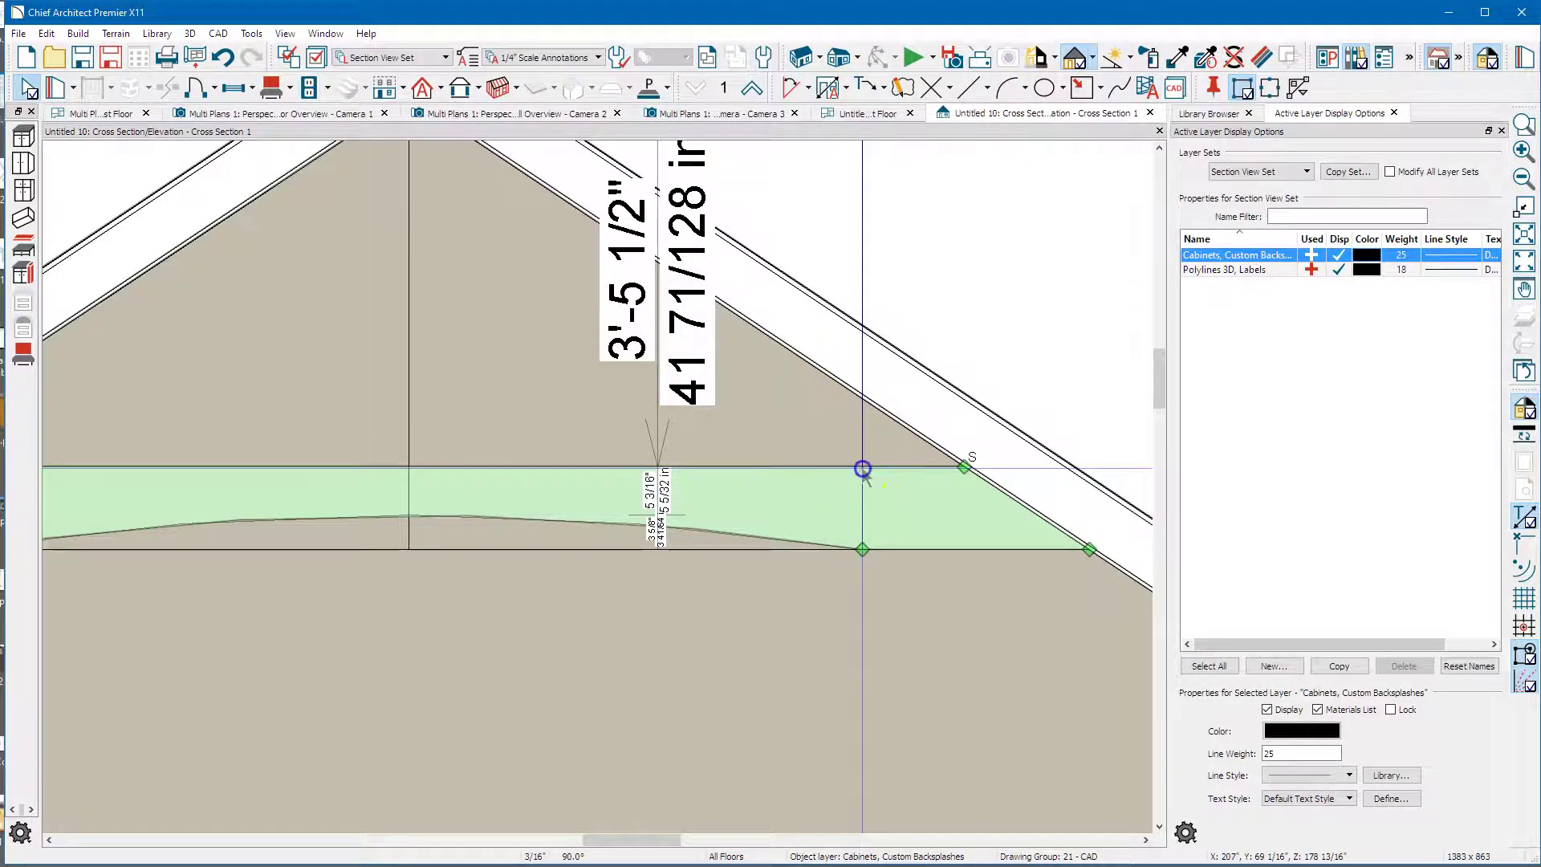
pyautogui.scroll(-3, 863, 469)
pyautogui.scroll(4, 585, 492)
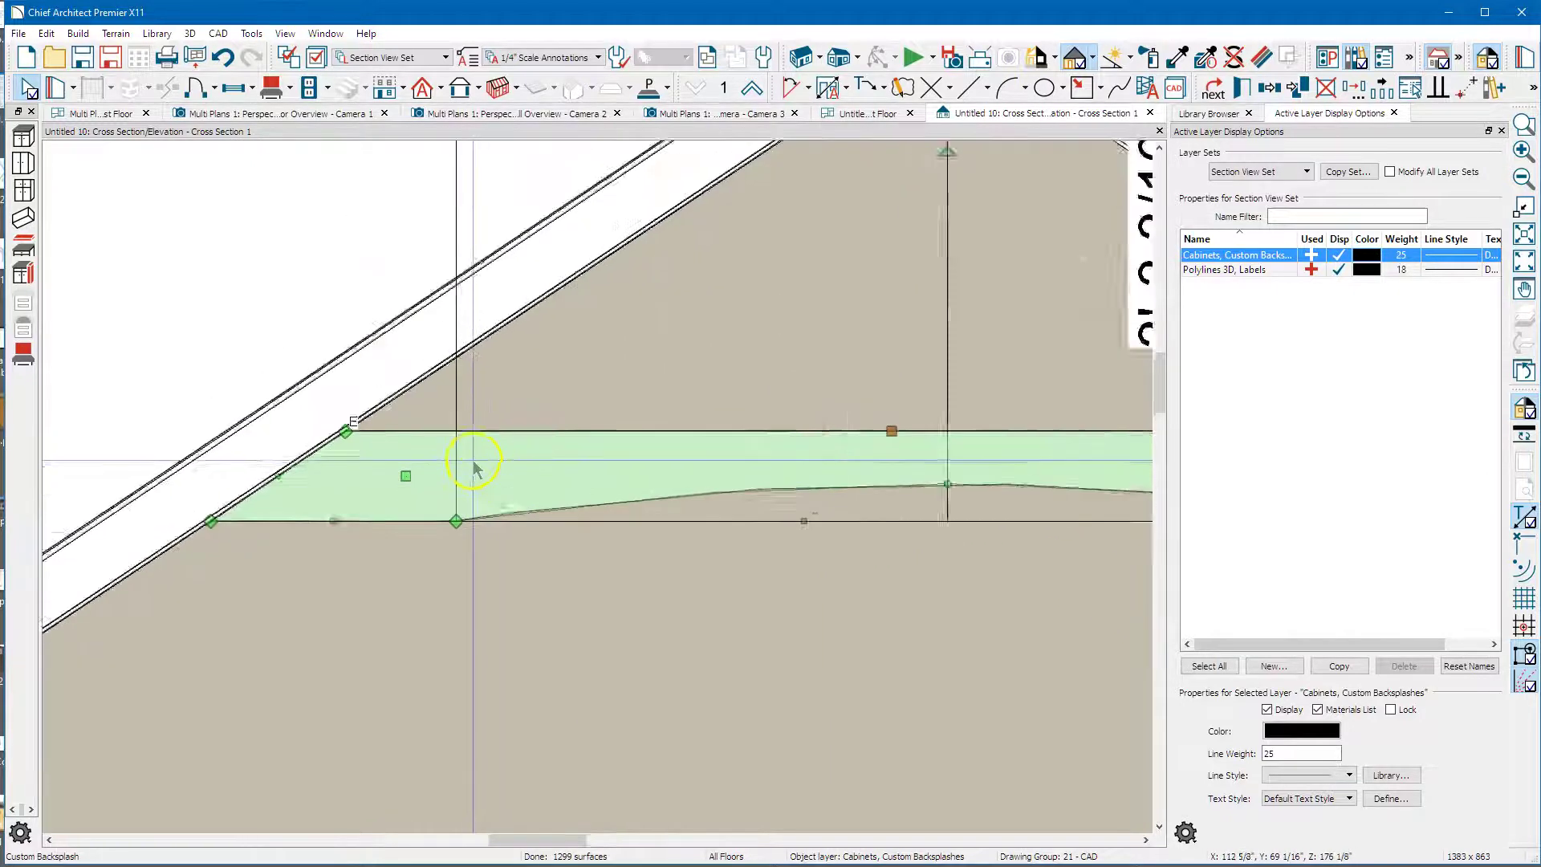
pyautogui.scroll(2, 473, 468)
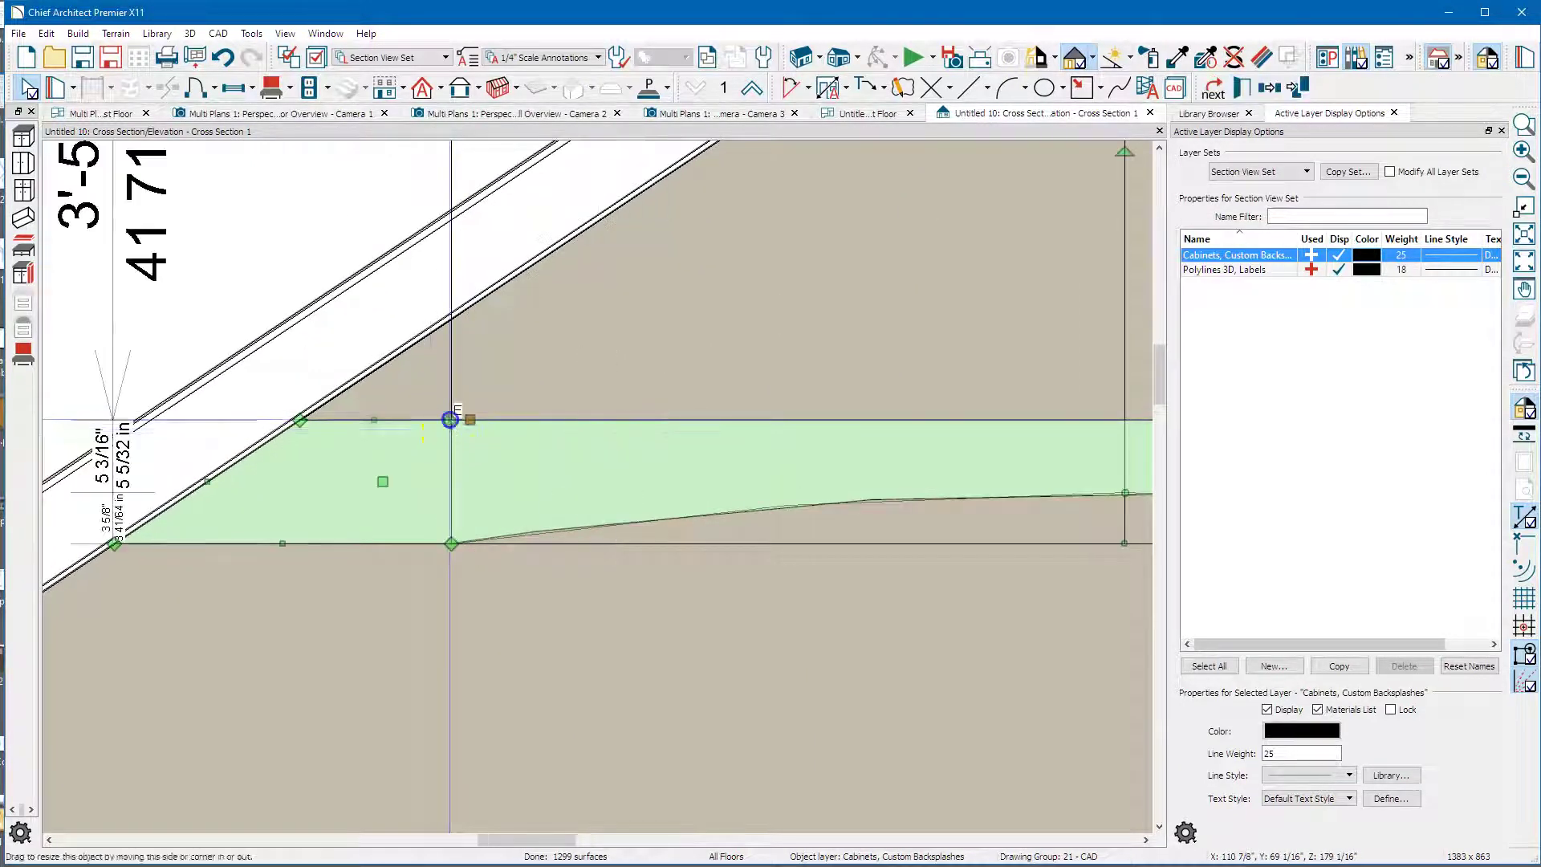
pyautogui.scroll(-2, 362, 441)
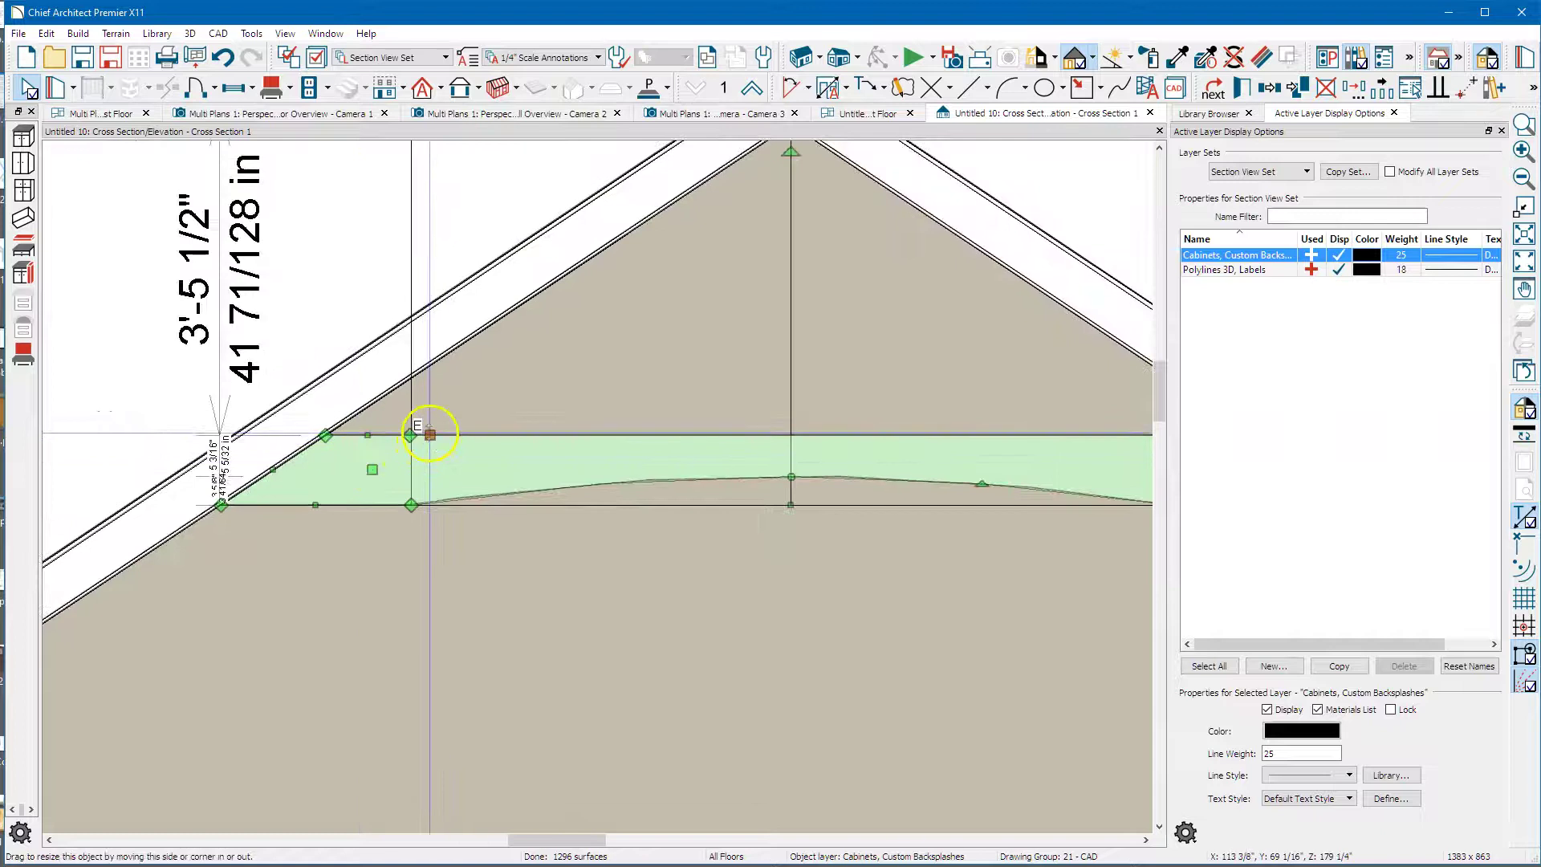
# - Convert the upper edge between the two break points to an arc and flatten it into a shallow upward curve
pyautogui.click(430, 434)
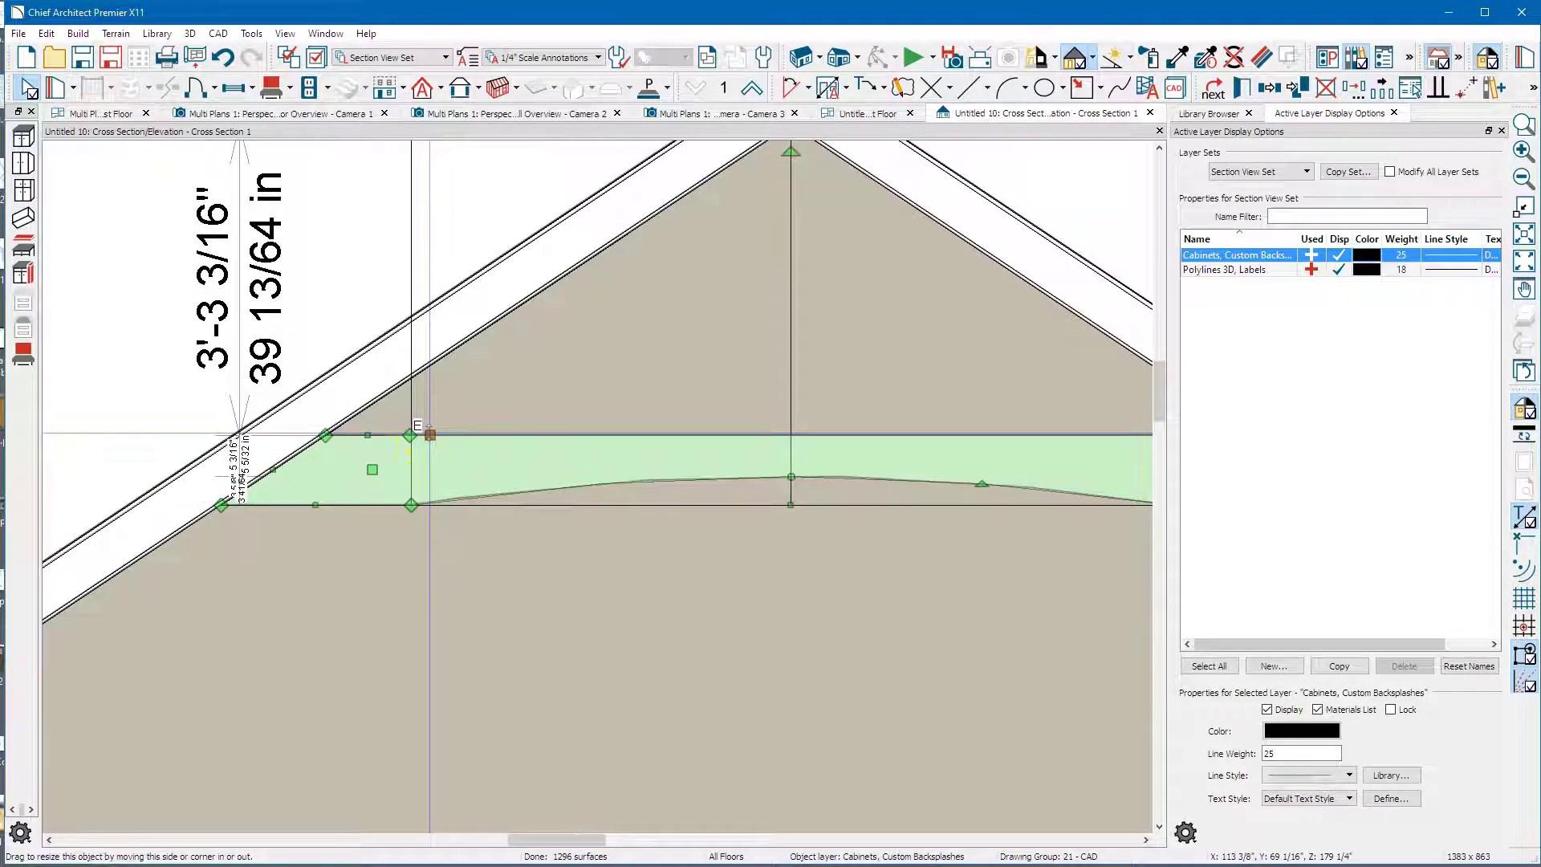
pyautogui.rightClick(430, 434)
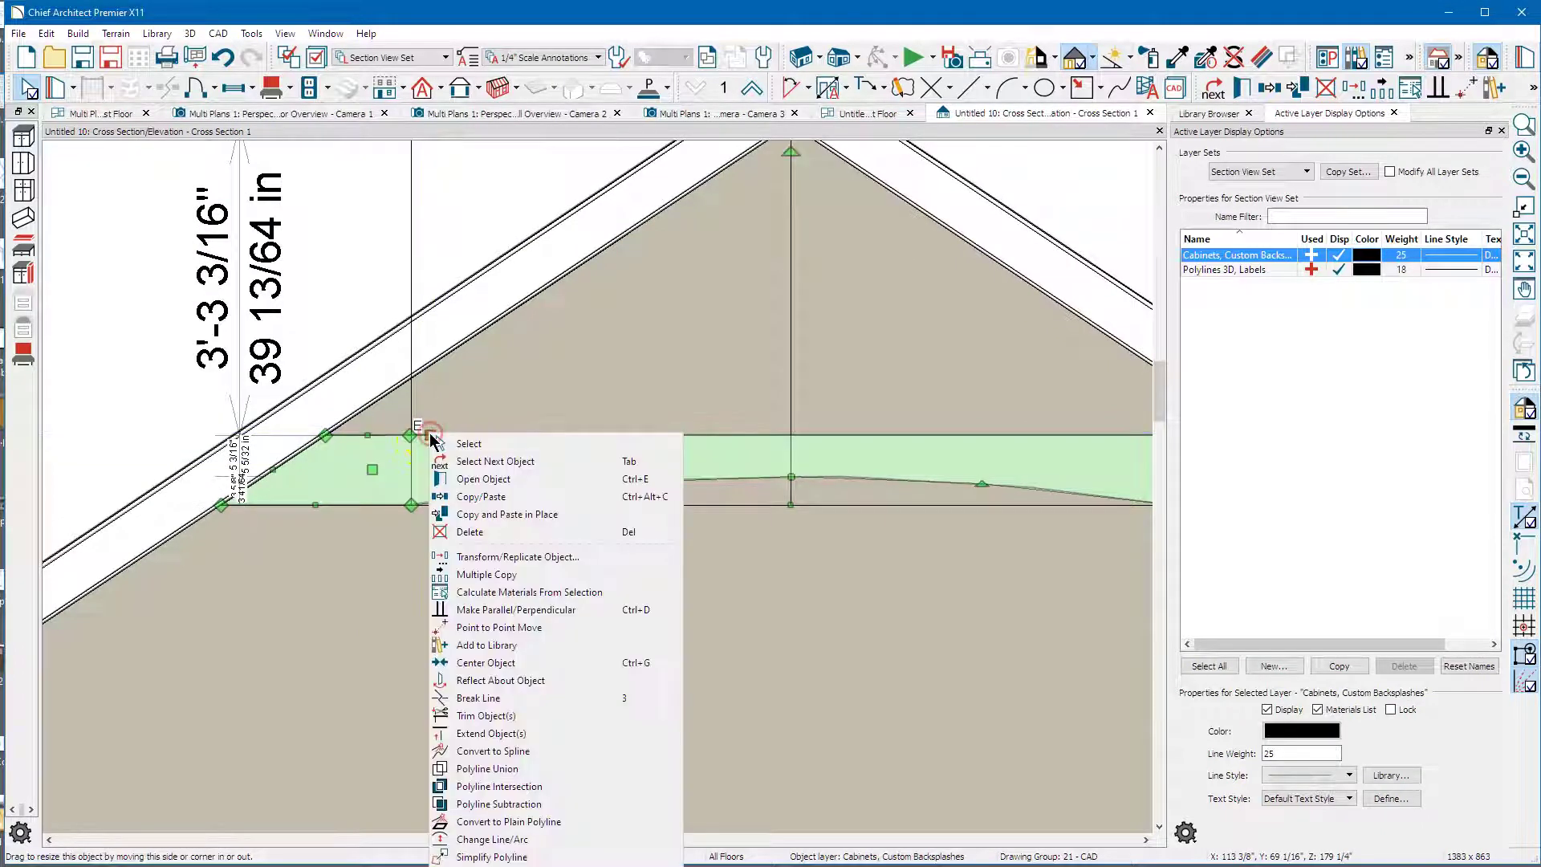
pyautogui.click(592, 839)
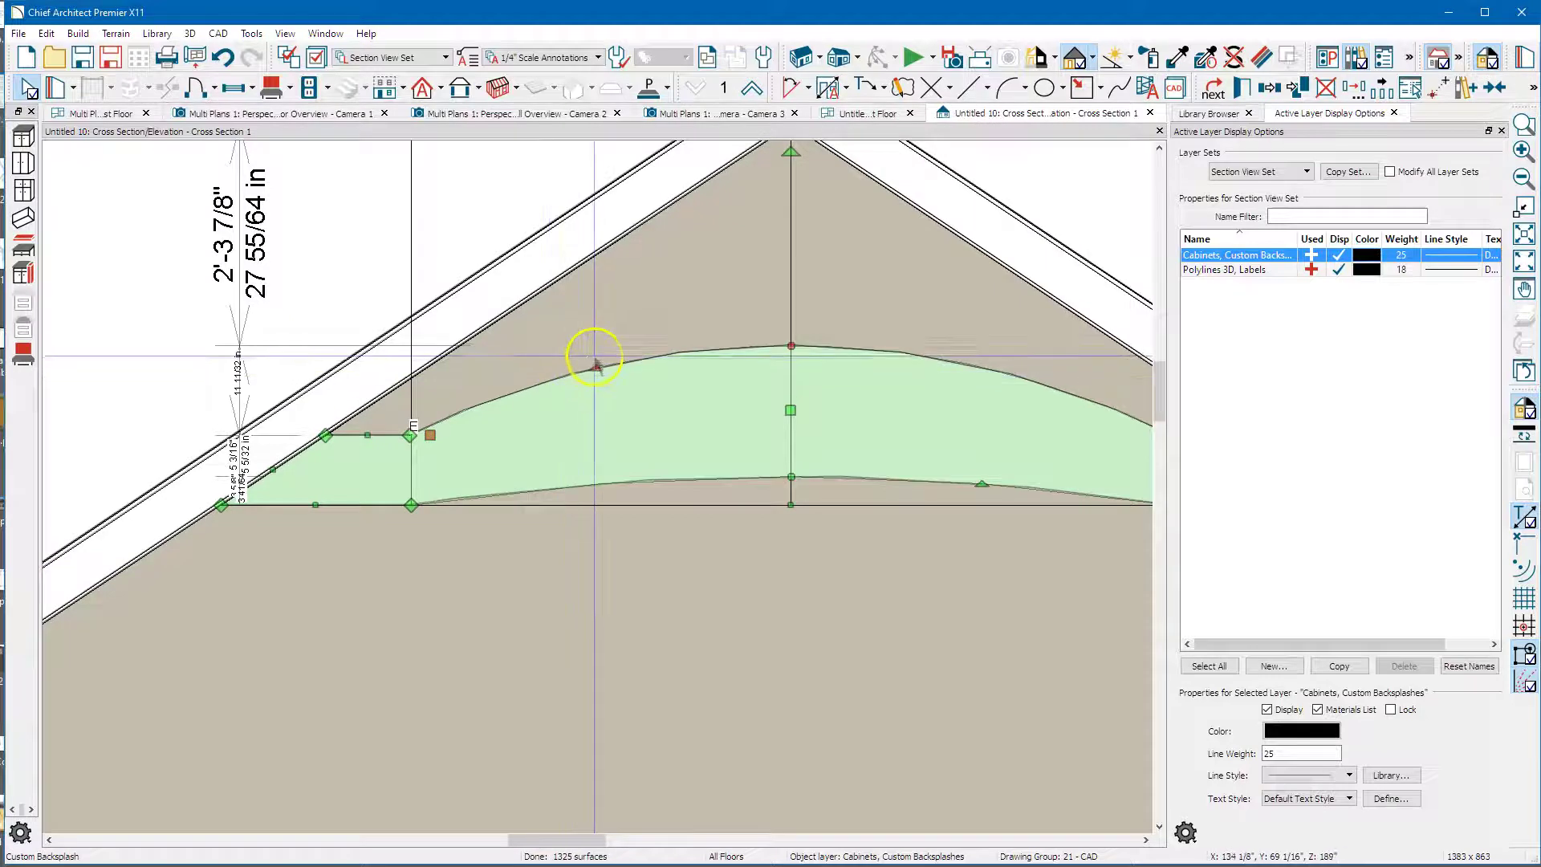
pyautogui.moveTo(595, 369); pyautogui.dragTo(578, 422)
pyautogui.scroll(-2, 413, 611)
pyautogui.press('Escape')
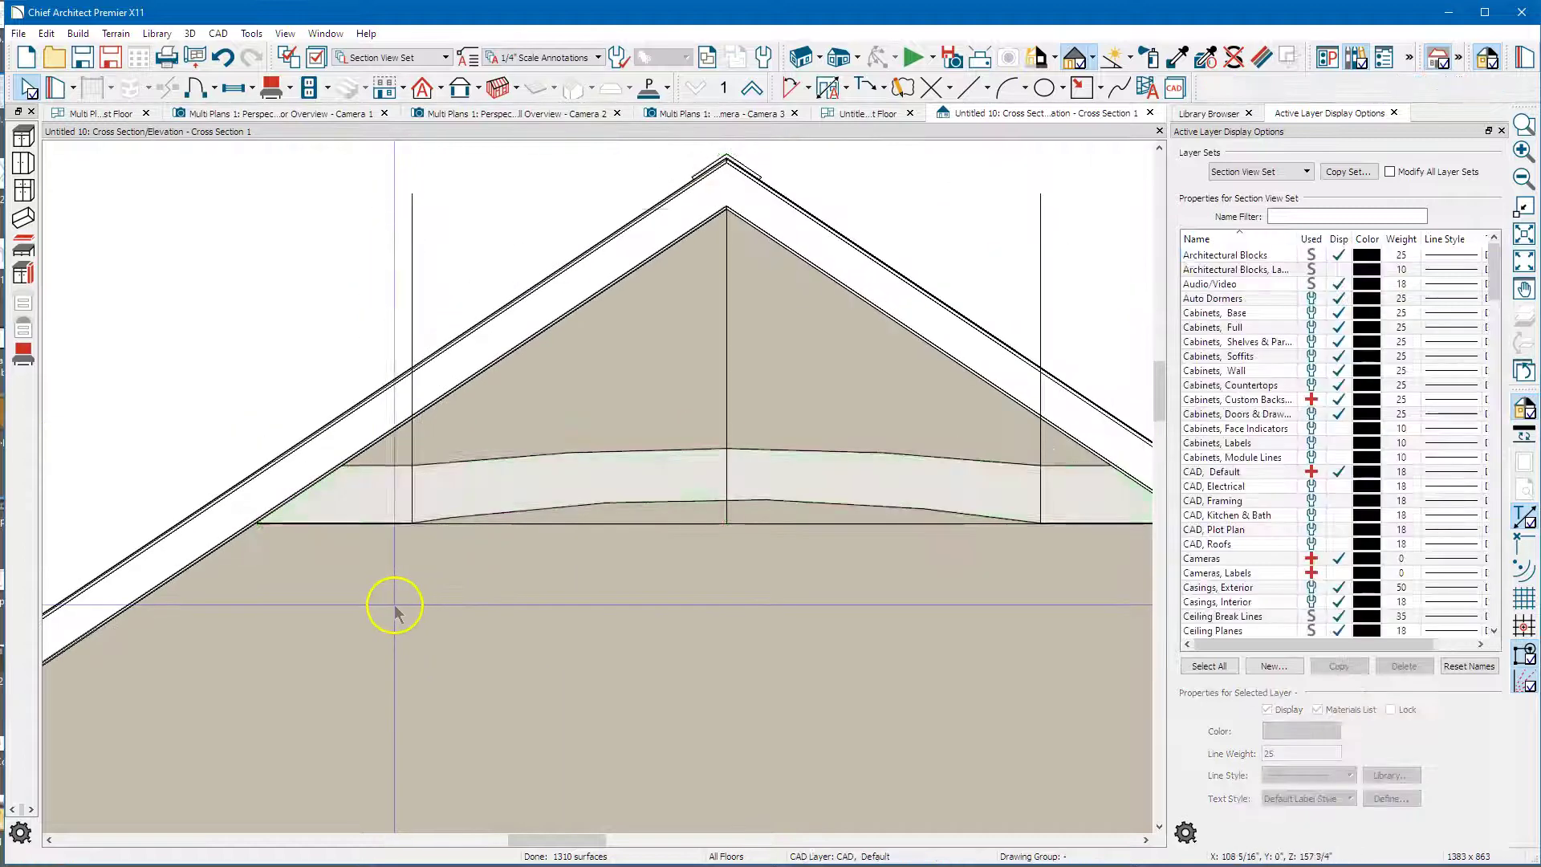
# - Set the facet angle of the backsplash's upper arc to 1°, with the automatic facet angle off
pyautogui.scroll(-3, 223, 512)
pyautogui.scroll(3, 534, 523)
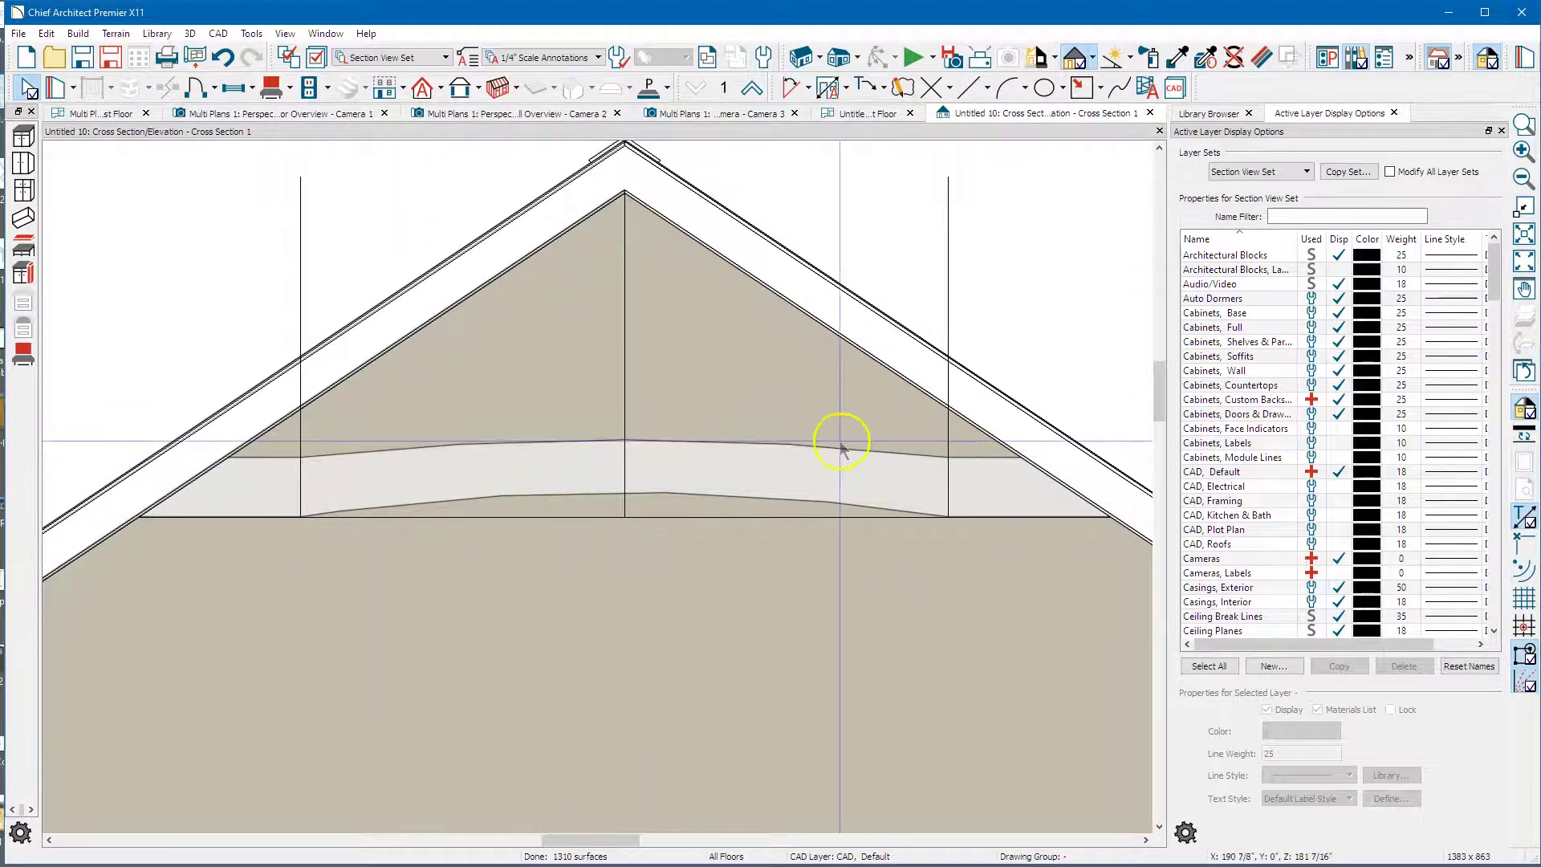
pyautogui.click(676, 442)
pyautogui.press('Escape')
pyautogui.doubleClick(680, 445)
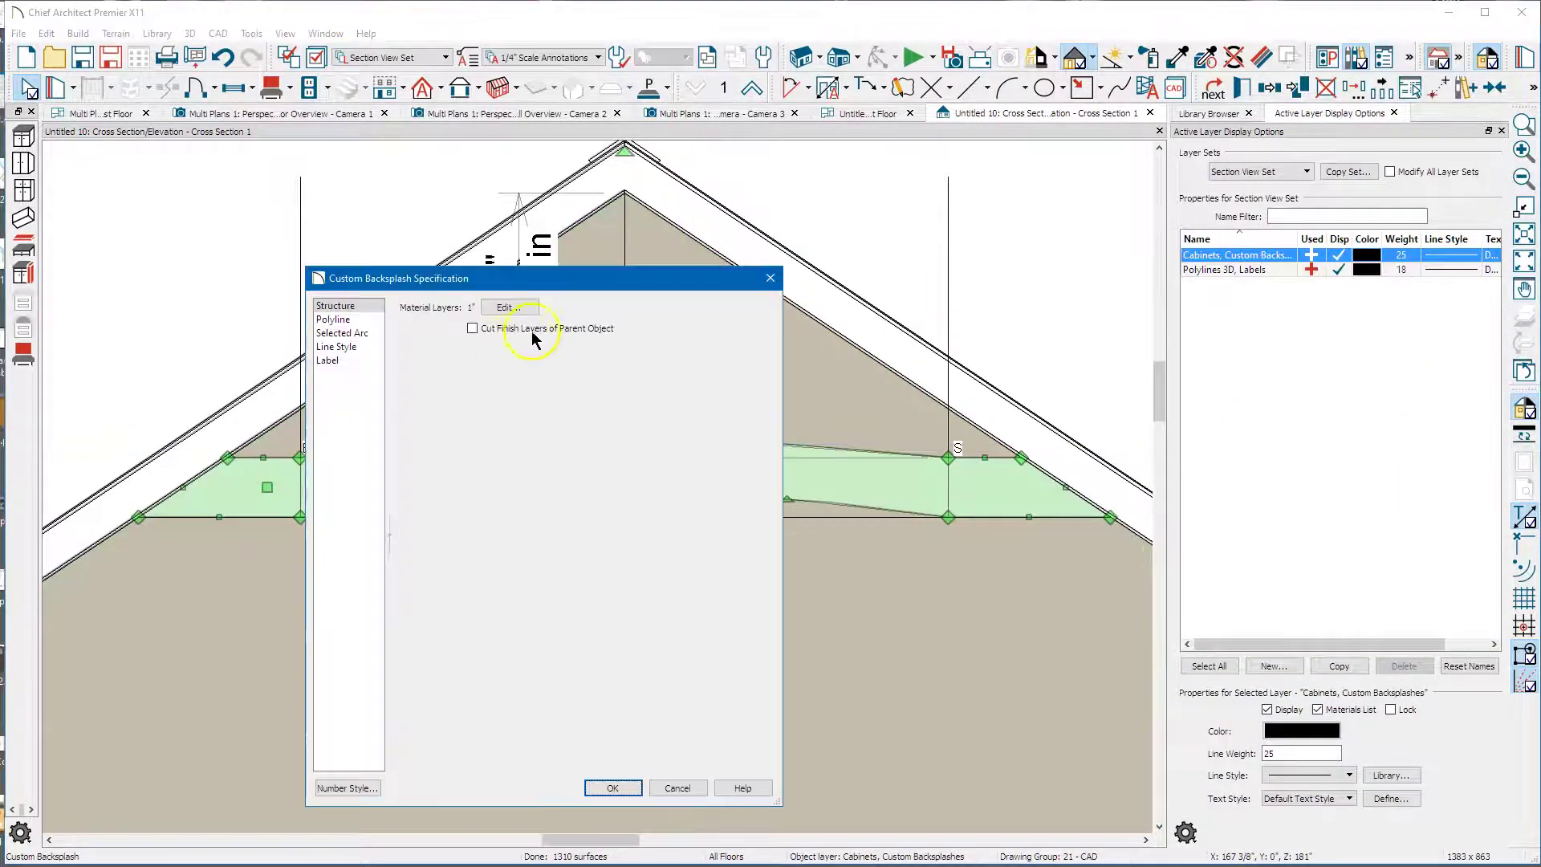
pyautogui.click(345, 334)
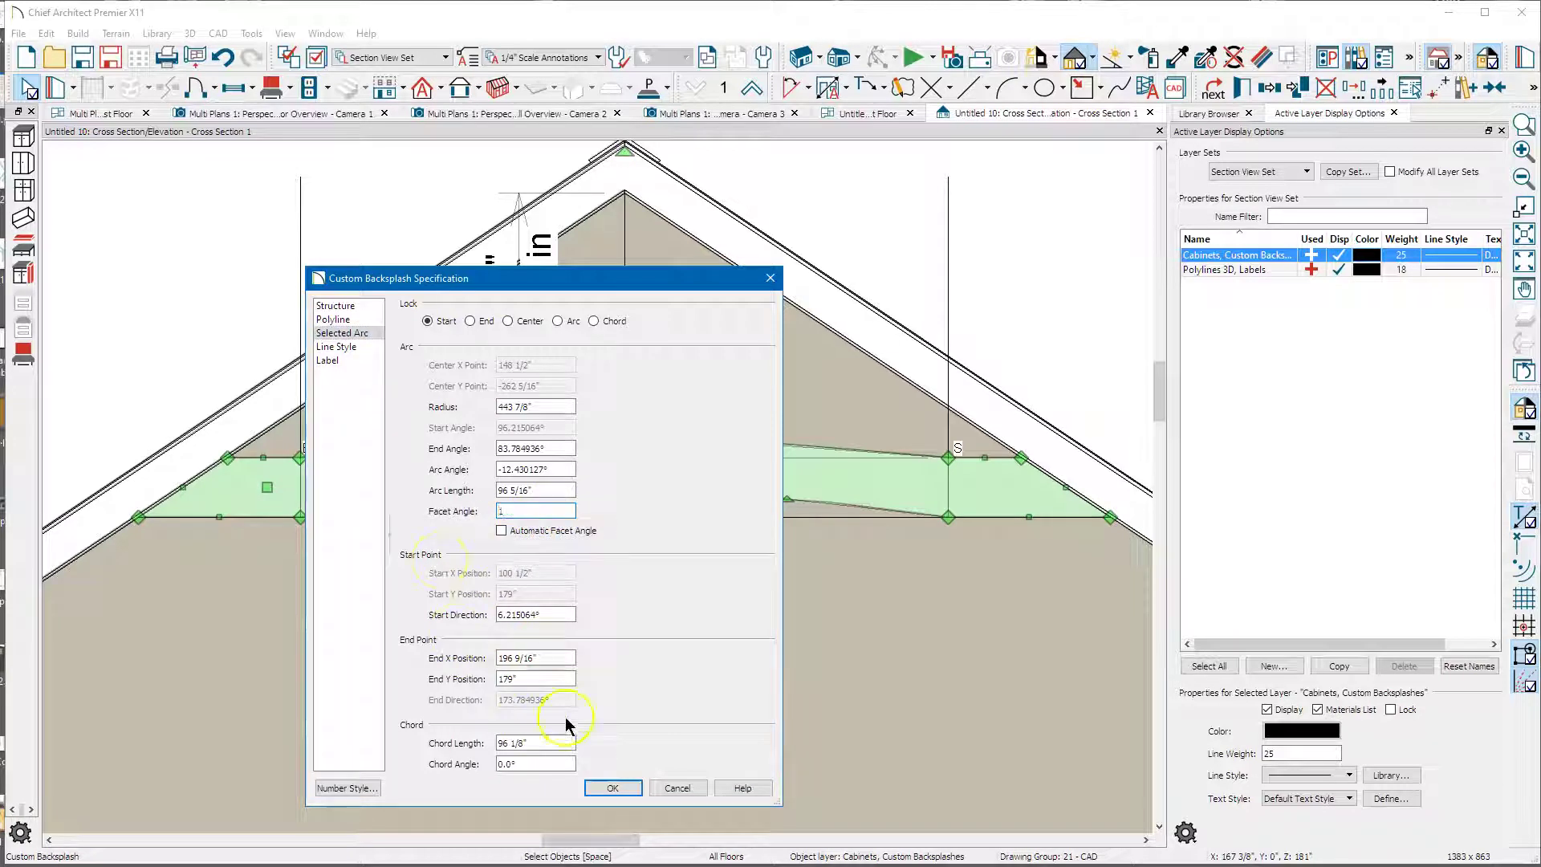
pyautogui.click(615, 791)
pyautogui.click(608, 552)
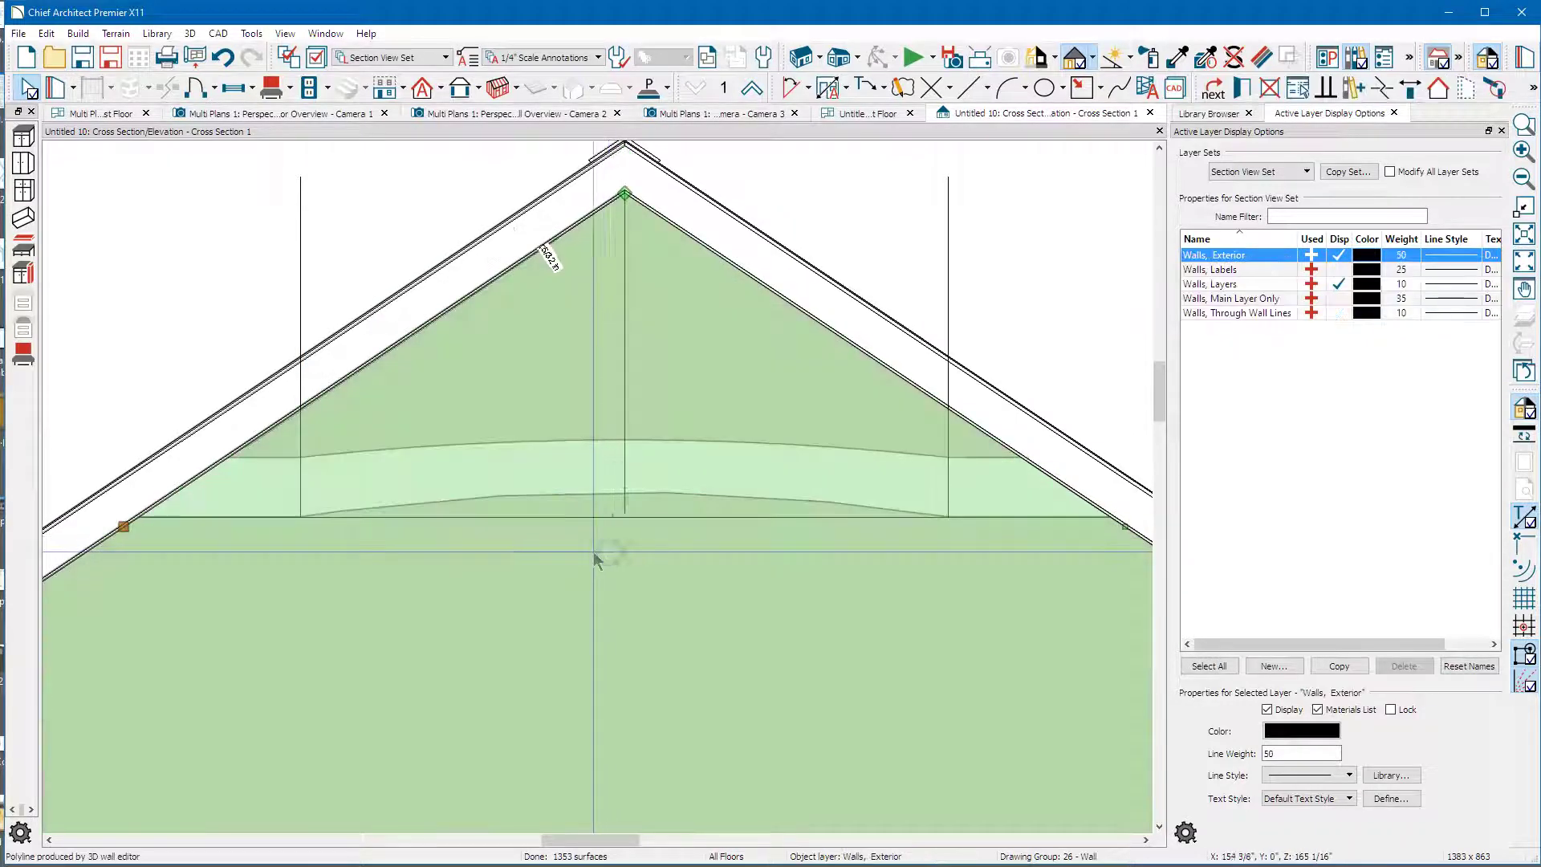
pyautogui.click(533, 557)
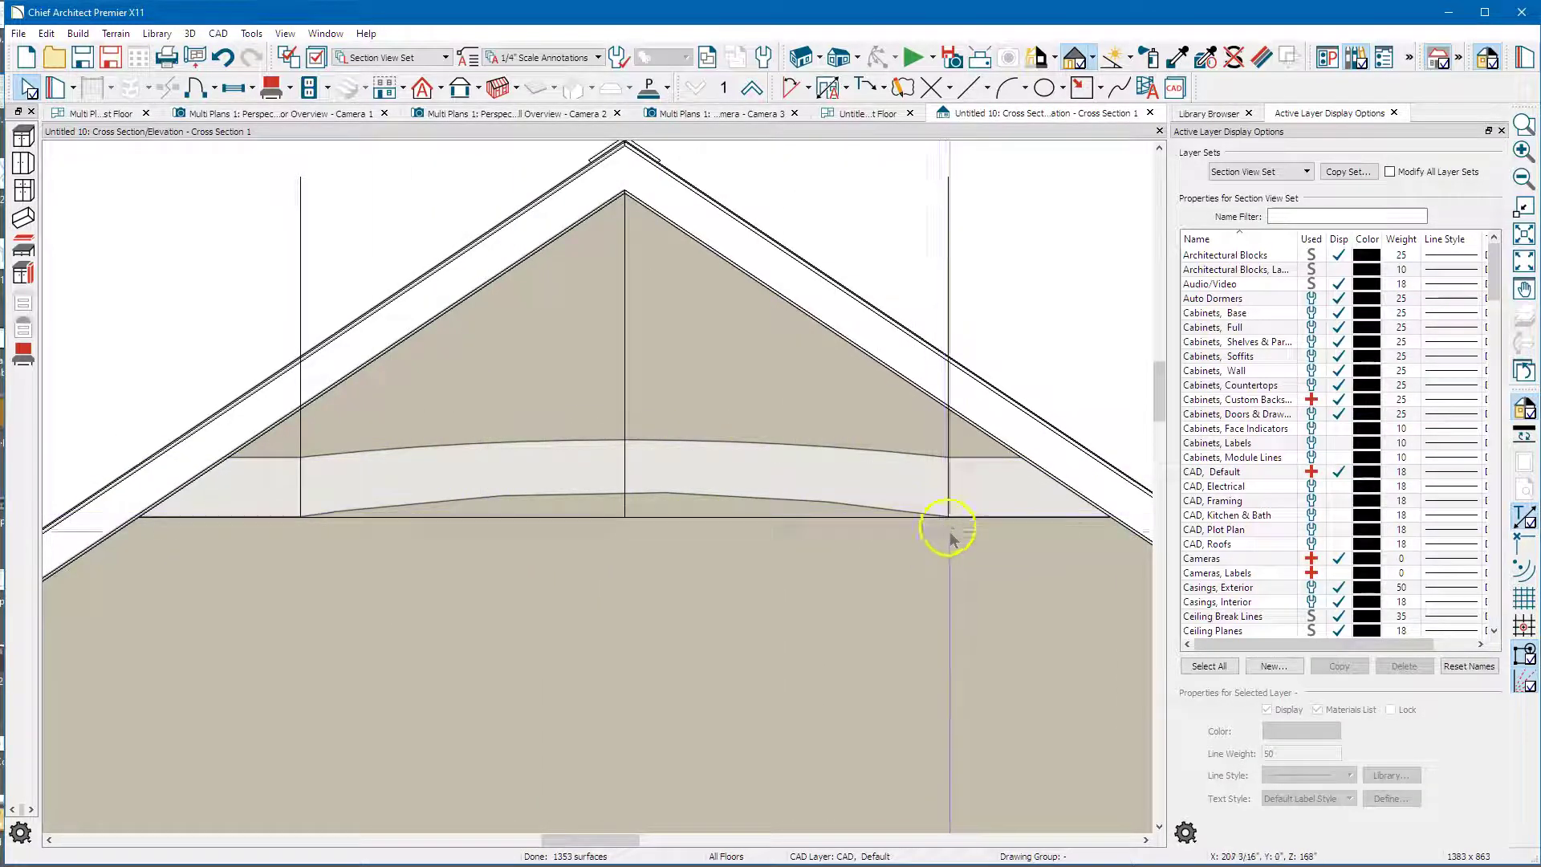
# - Set the facet angle of the backsplash's lower arc to 1.0°, with the automatic facet angle off
pyautogui.click(686, 497)
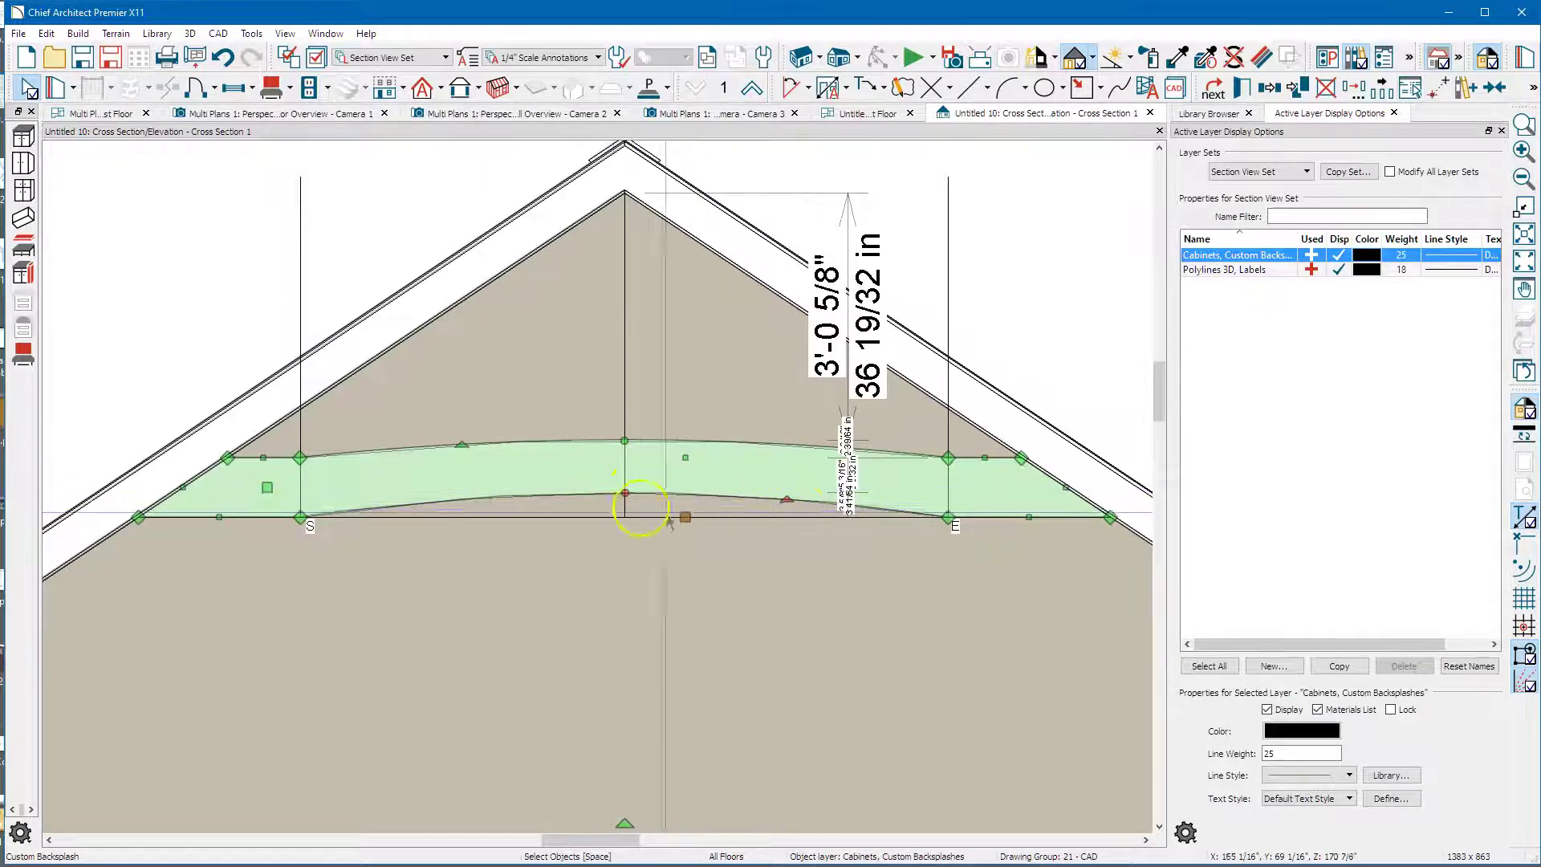
pyautogui.doubleClick(625, 492)
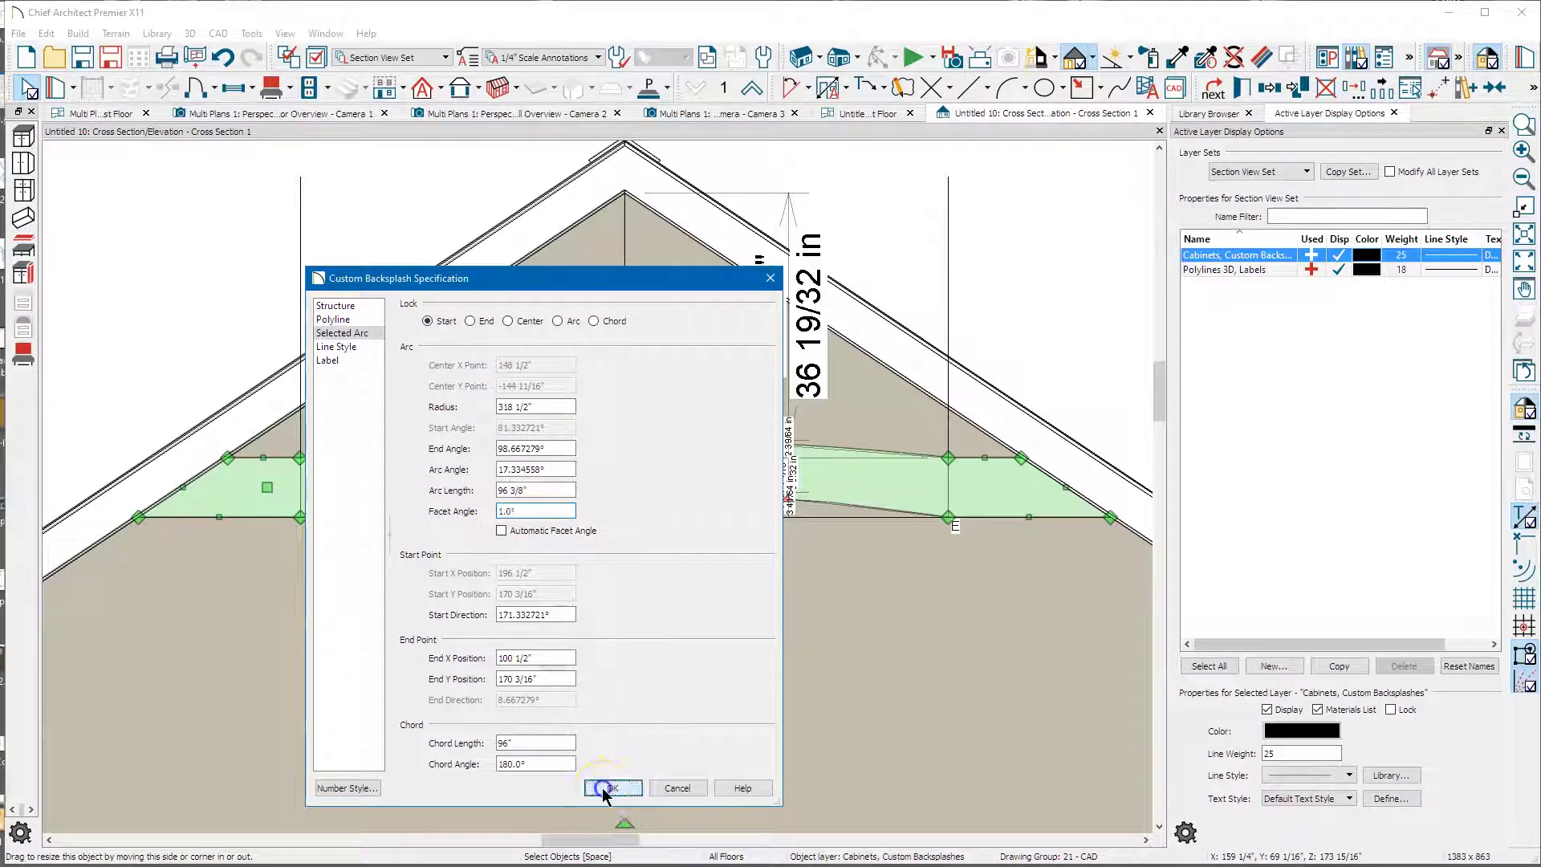
pyautogui.click(609, 789)
pyautogui.click(550, 664)
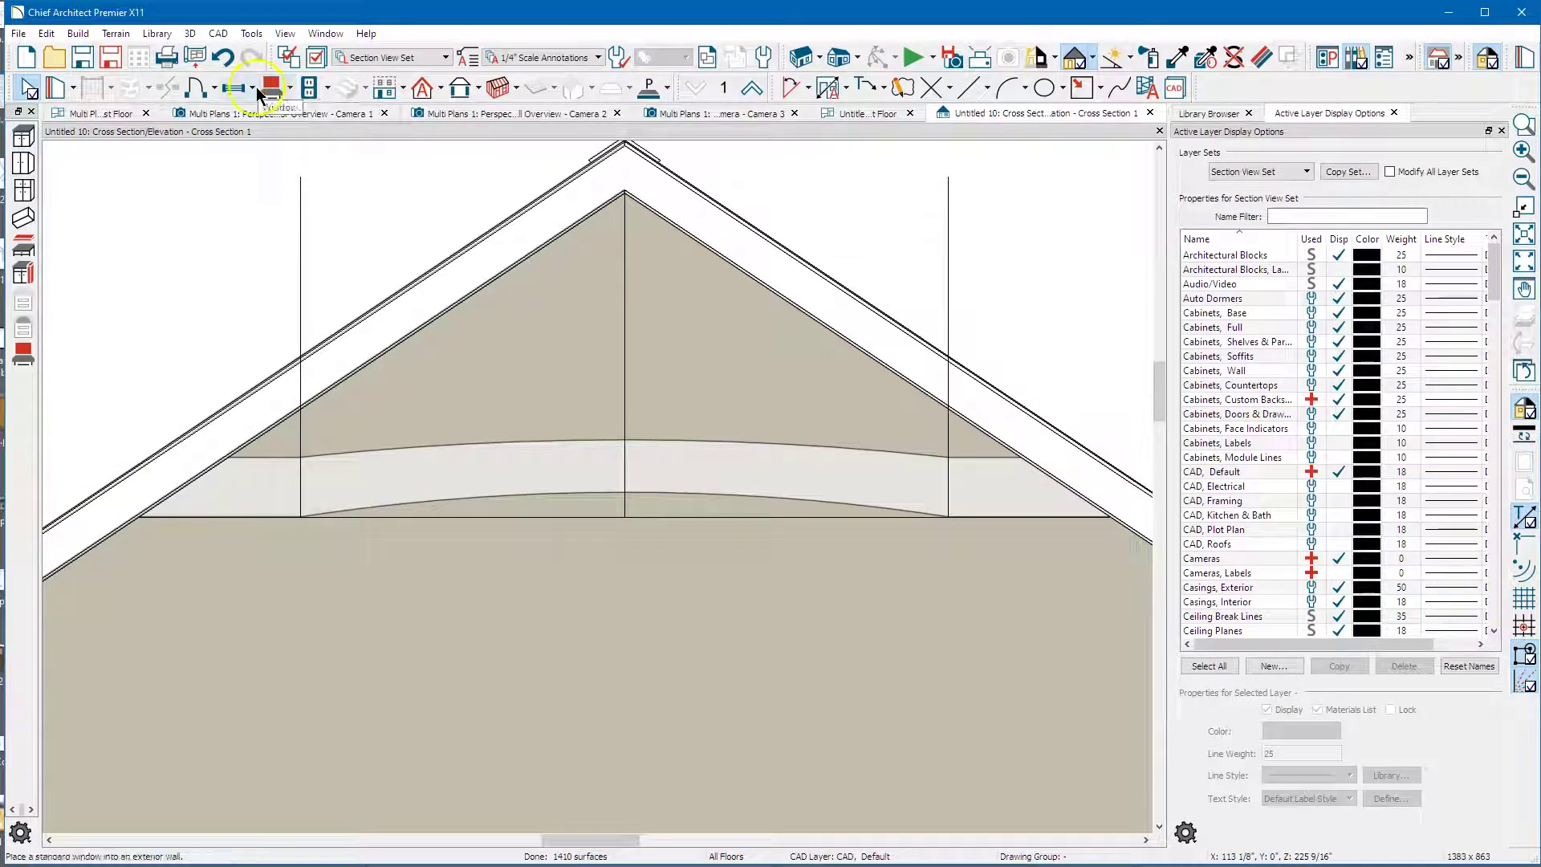
# - Draw a second custom backsplash above the arched piece, from the left vertical CAD line to the center line
pyautogui.click(271, 90)
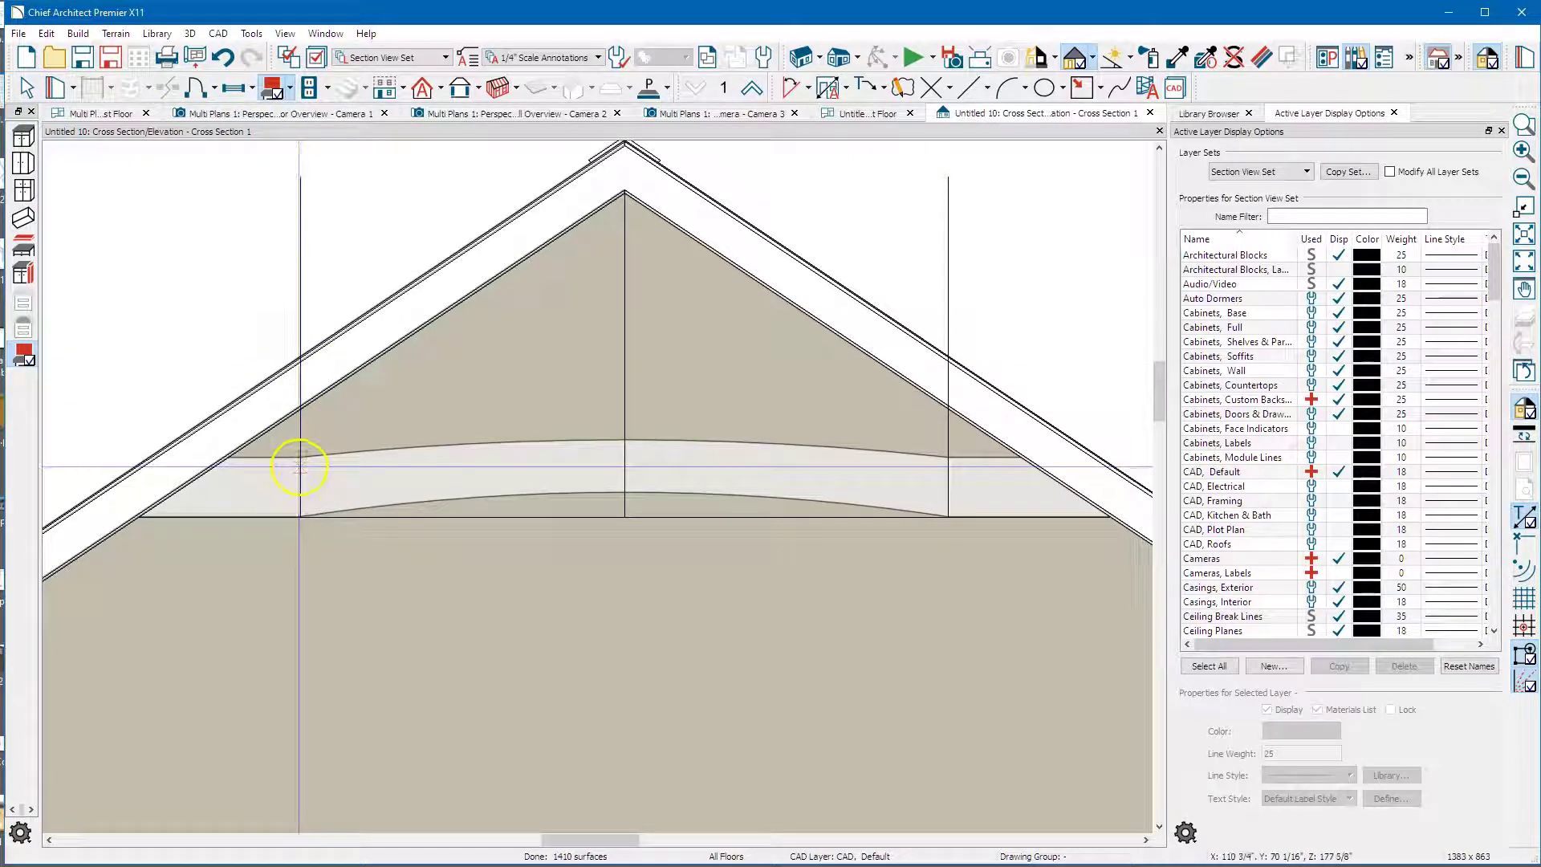
pyautogui.moveTo(300, 466); pyautogui.dragTo(624, 386)
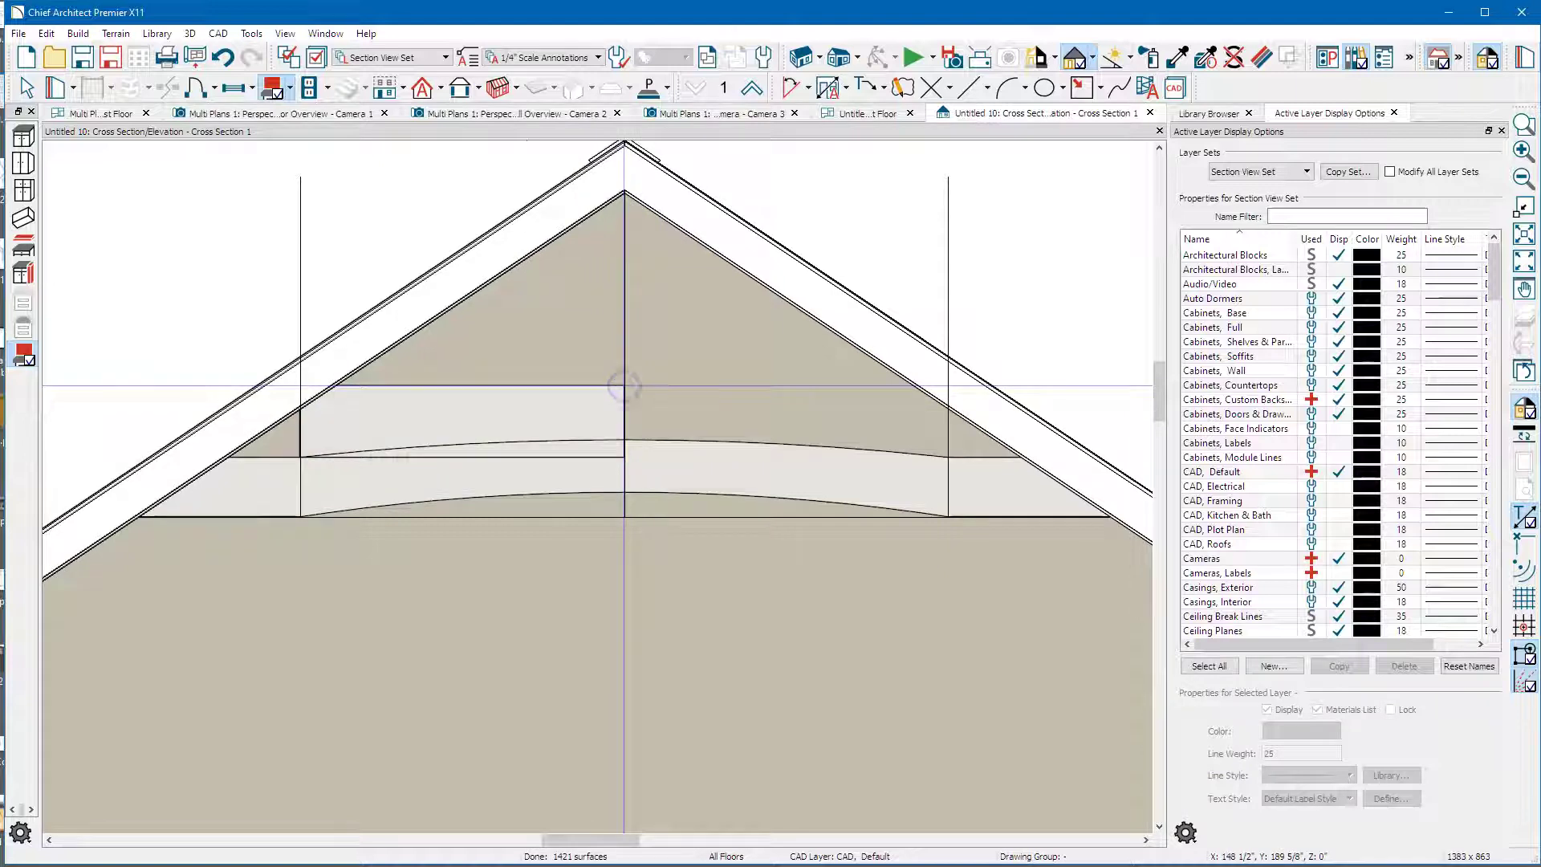
pyautogui.click(610, 387)
# - Move the second backsplash's upper right corner to the gable peak and its upper left corner to where the left slope meets the arched piece
pyautogui.click(584, 385)
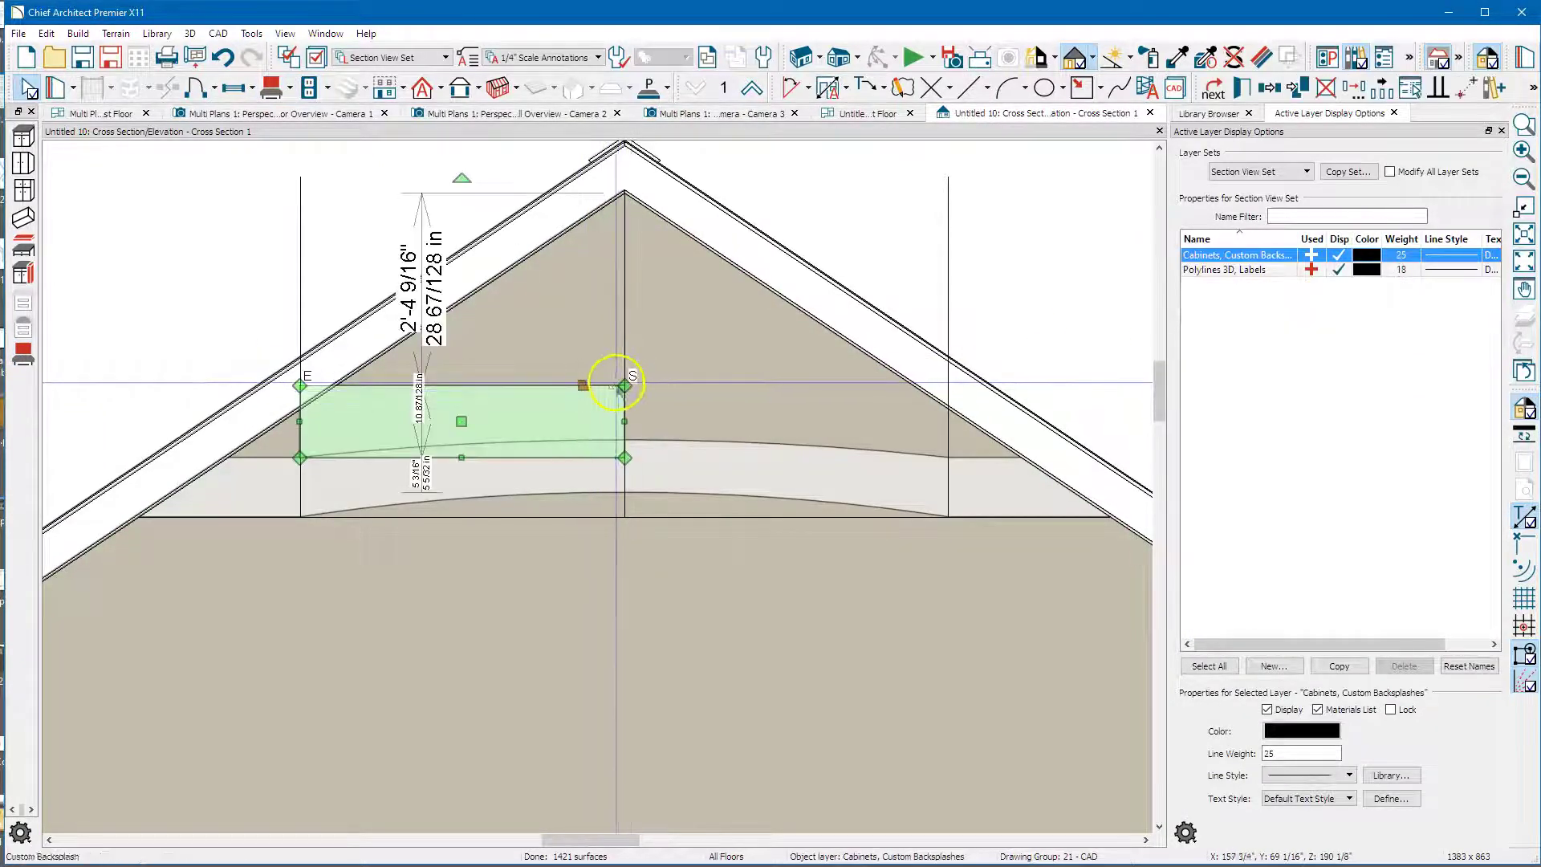
pyautogui.moveTo(631, 382); pyautogui.dragTo(622, 194)
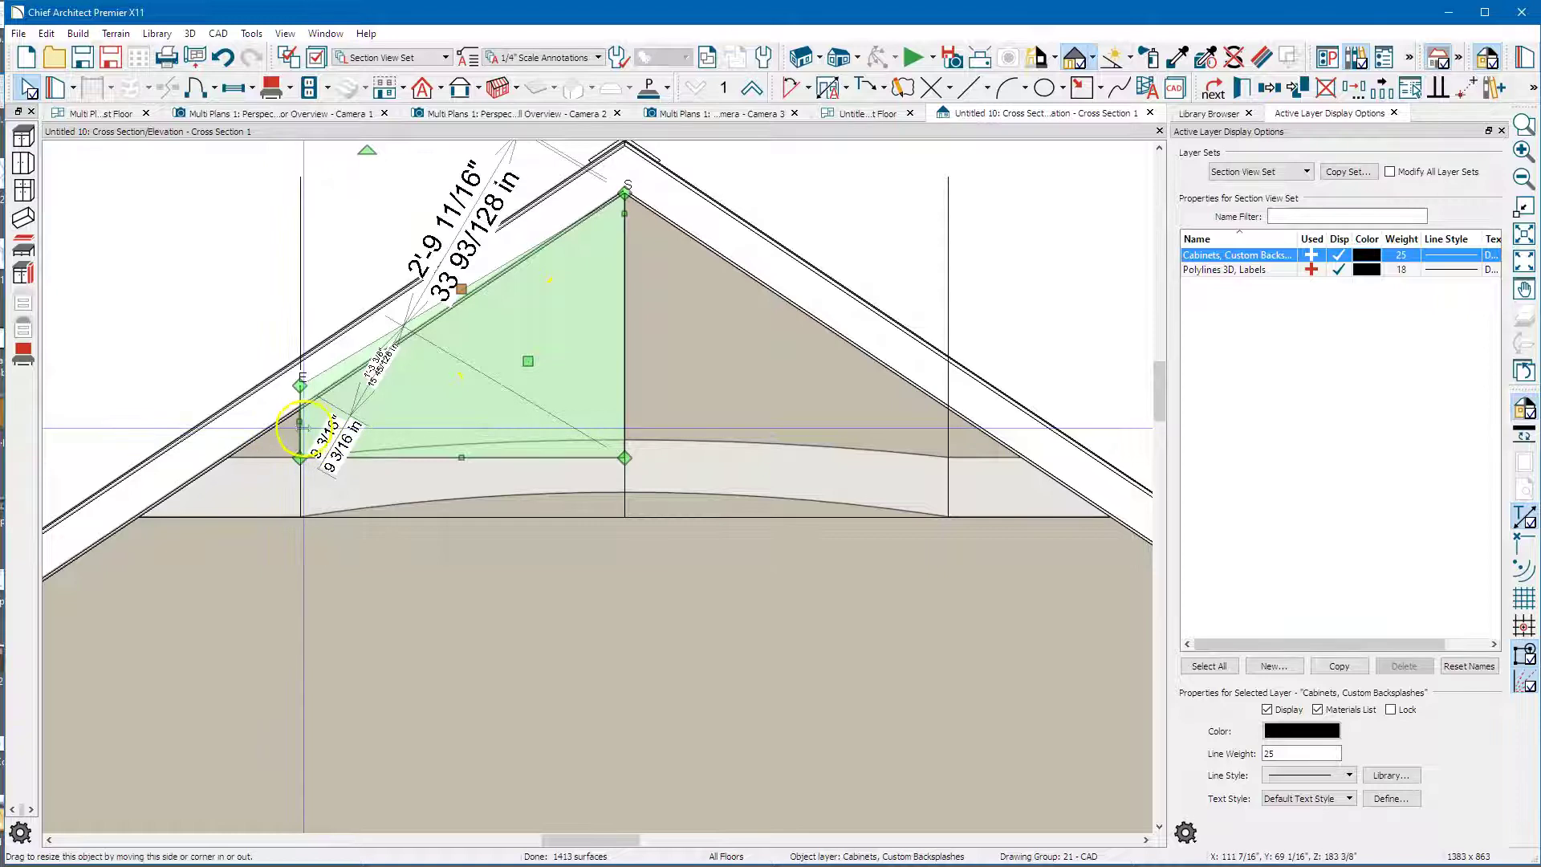
pyautogui.moveTo(302, 427); pyautogui.dragTo(231, 461)
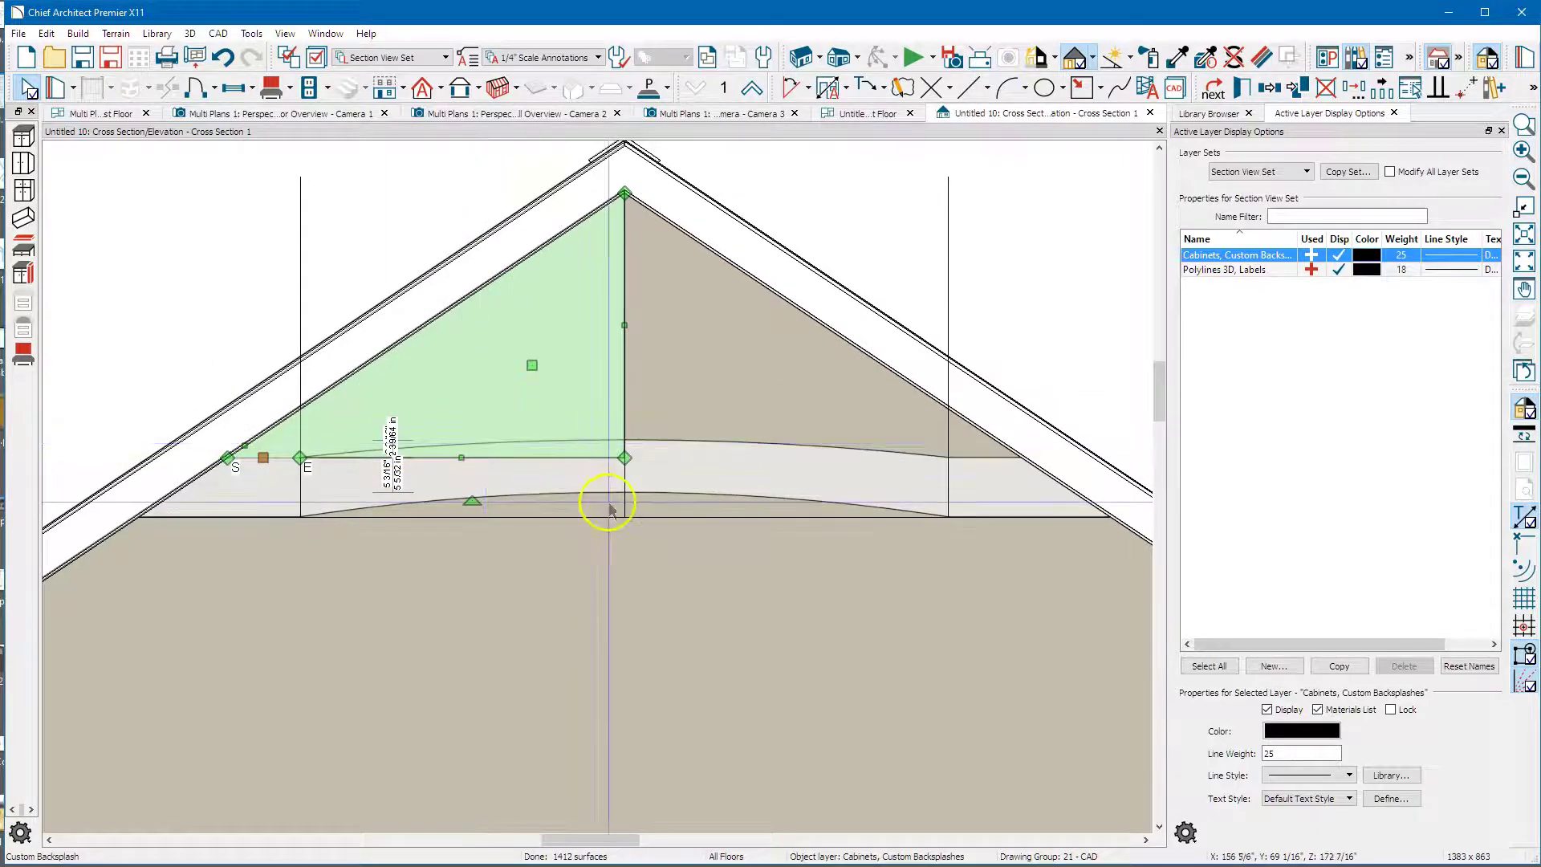
# - Move the second backsplash's lower right corner to the left vertical CAD line, leaving a sliver along the roof slope
pyautogui.moveTo(625, 462); pyautogui.dragTo(298, 464)
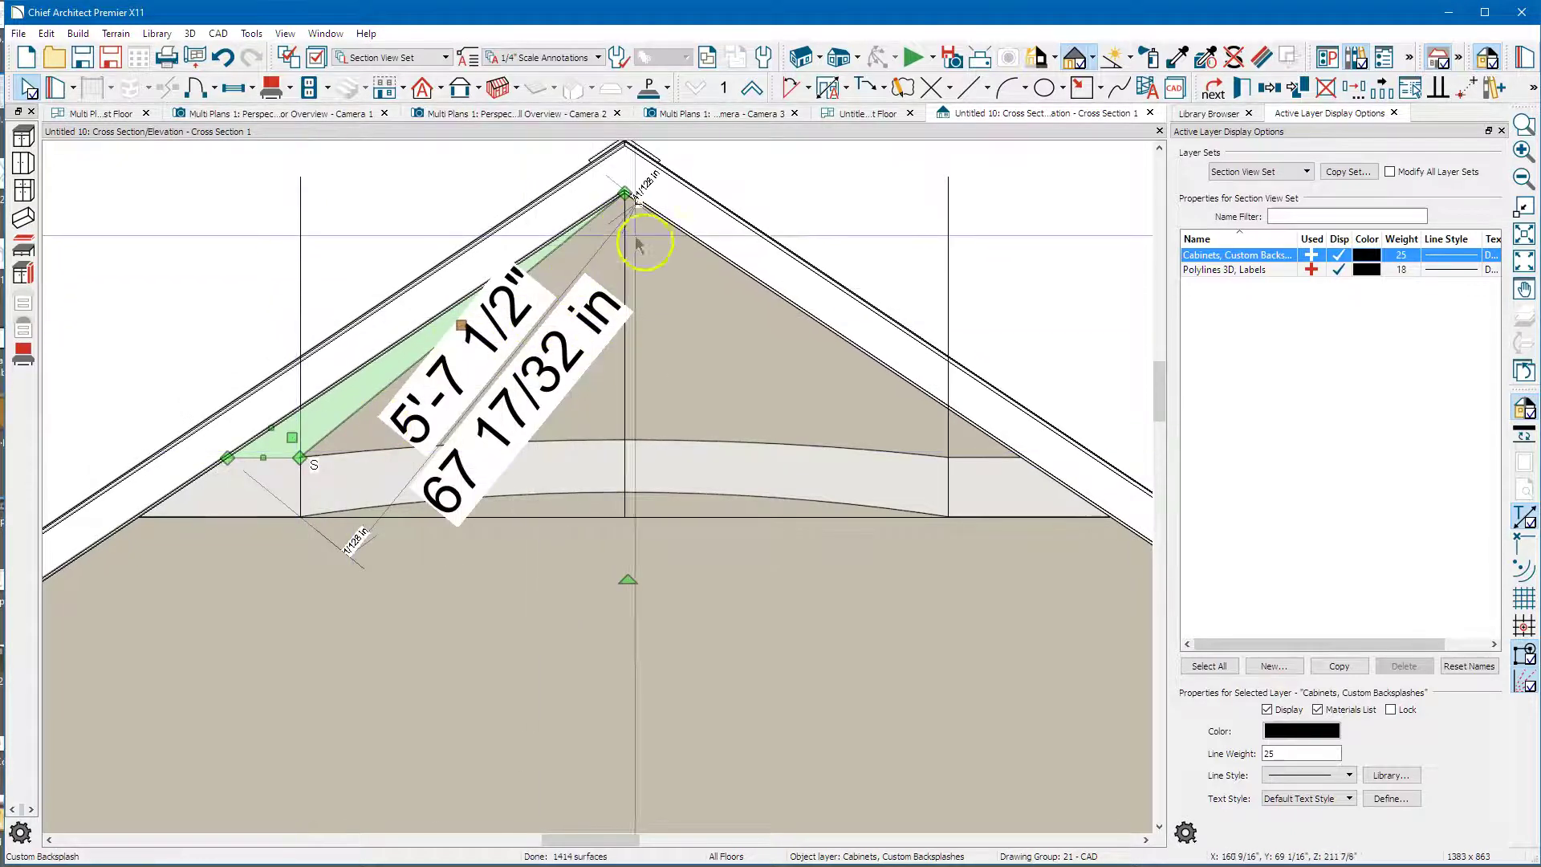
pyautogui.scroll(1, 682, 146)
pyautogui.press('Escape')
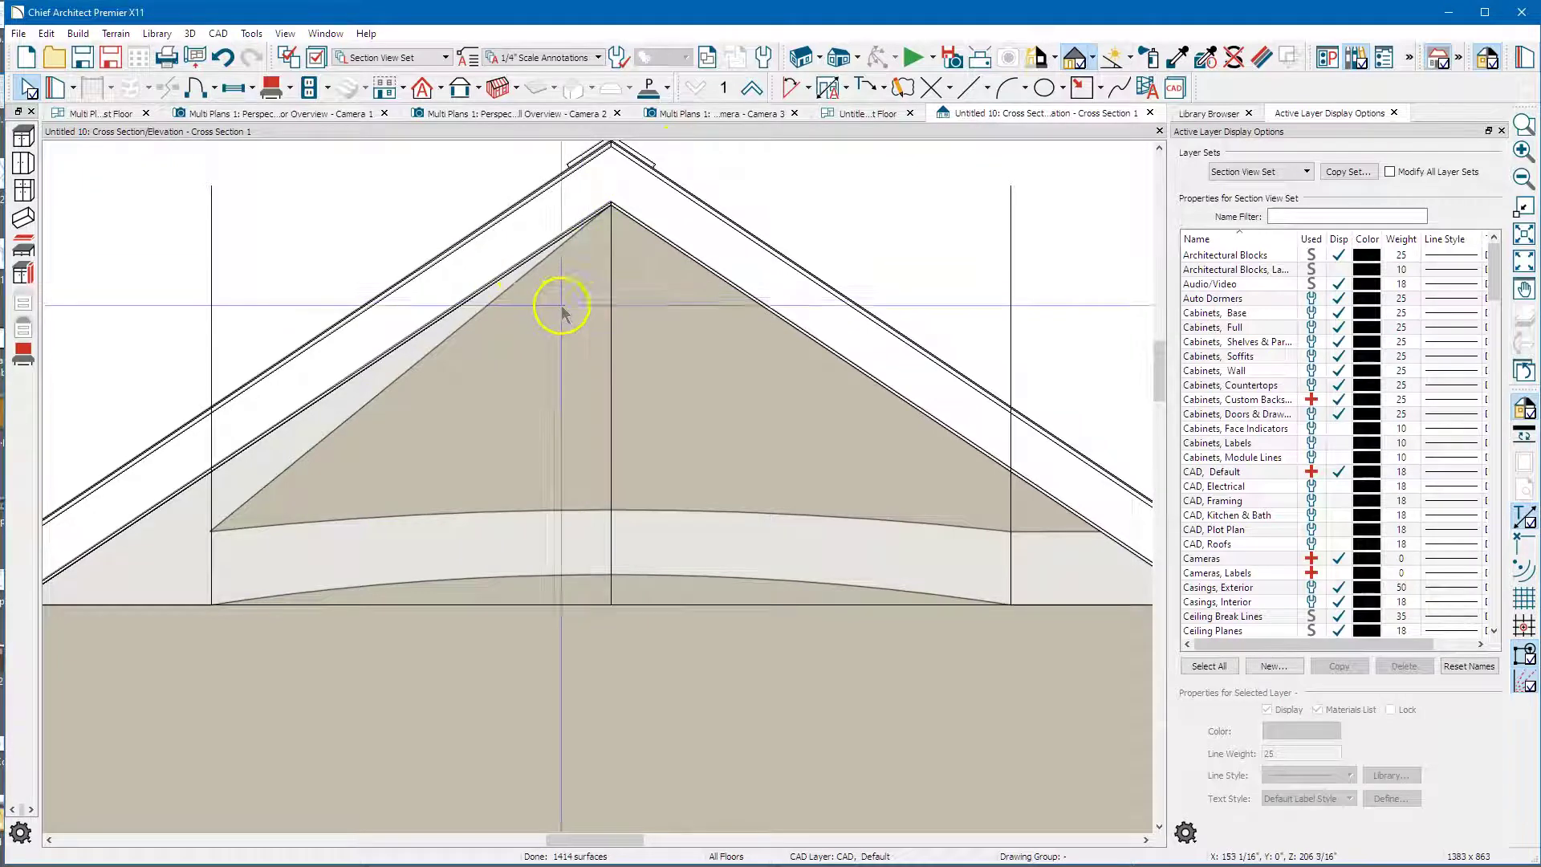
# - Break the sliver's inner edge and move the new corner onto the center line just below the peak
pyautogui.click(448, 337)
pyautogui.moveTo(448, 337); pyautogui.dragTo(486, 306)
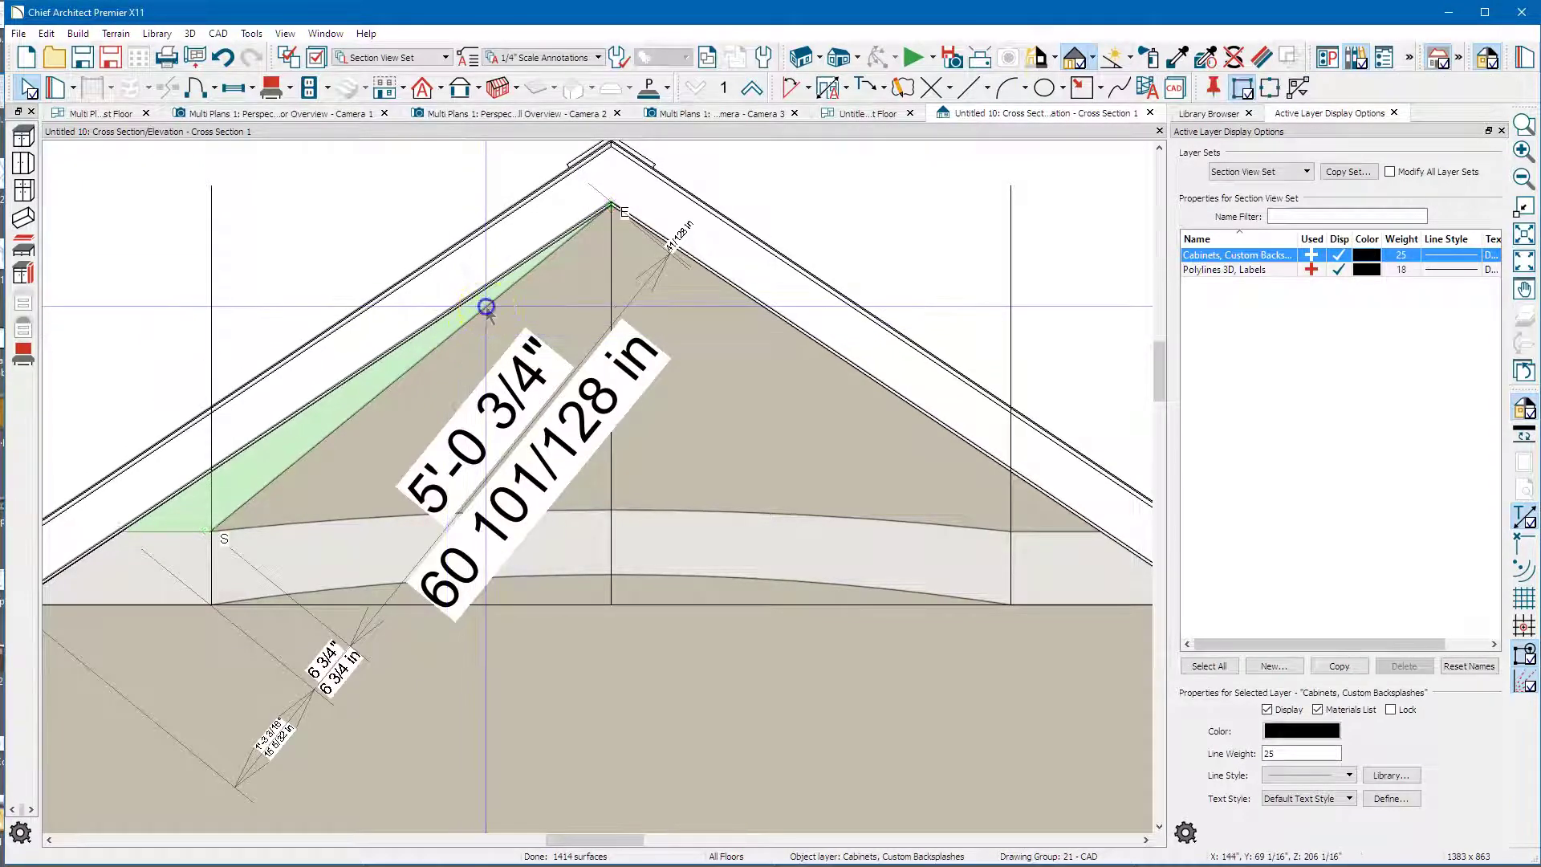
pyautogui.click(486, 306)
pyautogui.moveTo(494, 314); pyautogui.dragTo(611, 238)
pyautogui.press('Escape')
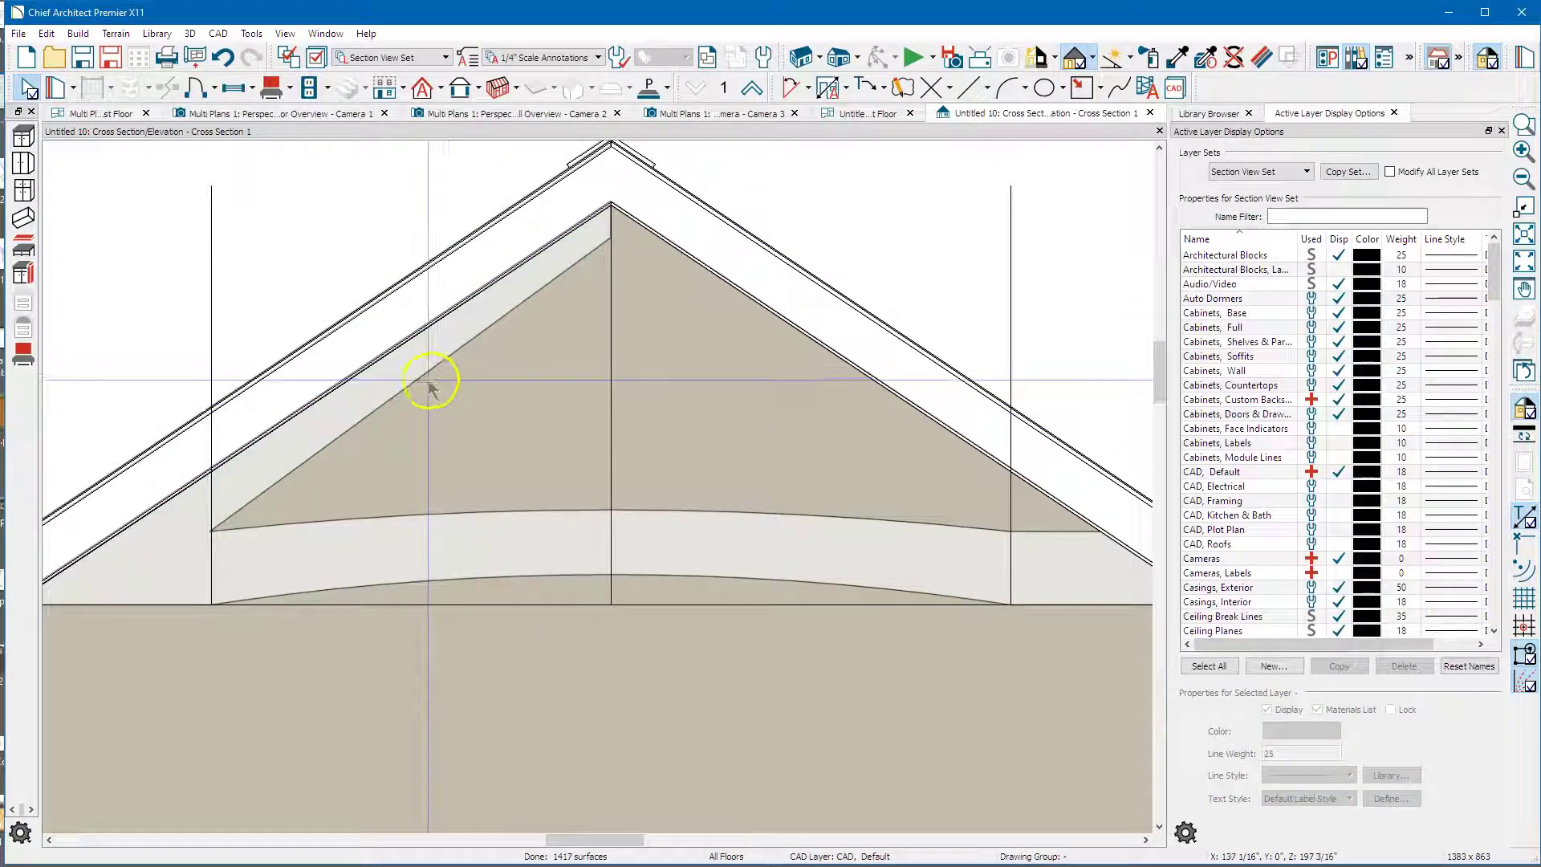
# - Convert the second backsplash's inner edge to an arc and bend it upward toward the left roof slope
pyautogui.click(401, 390)
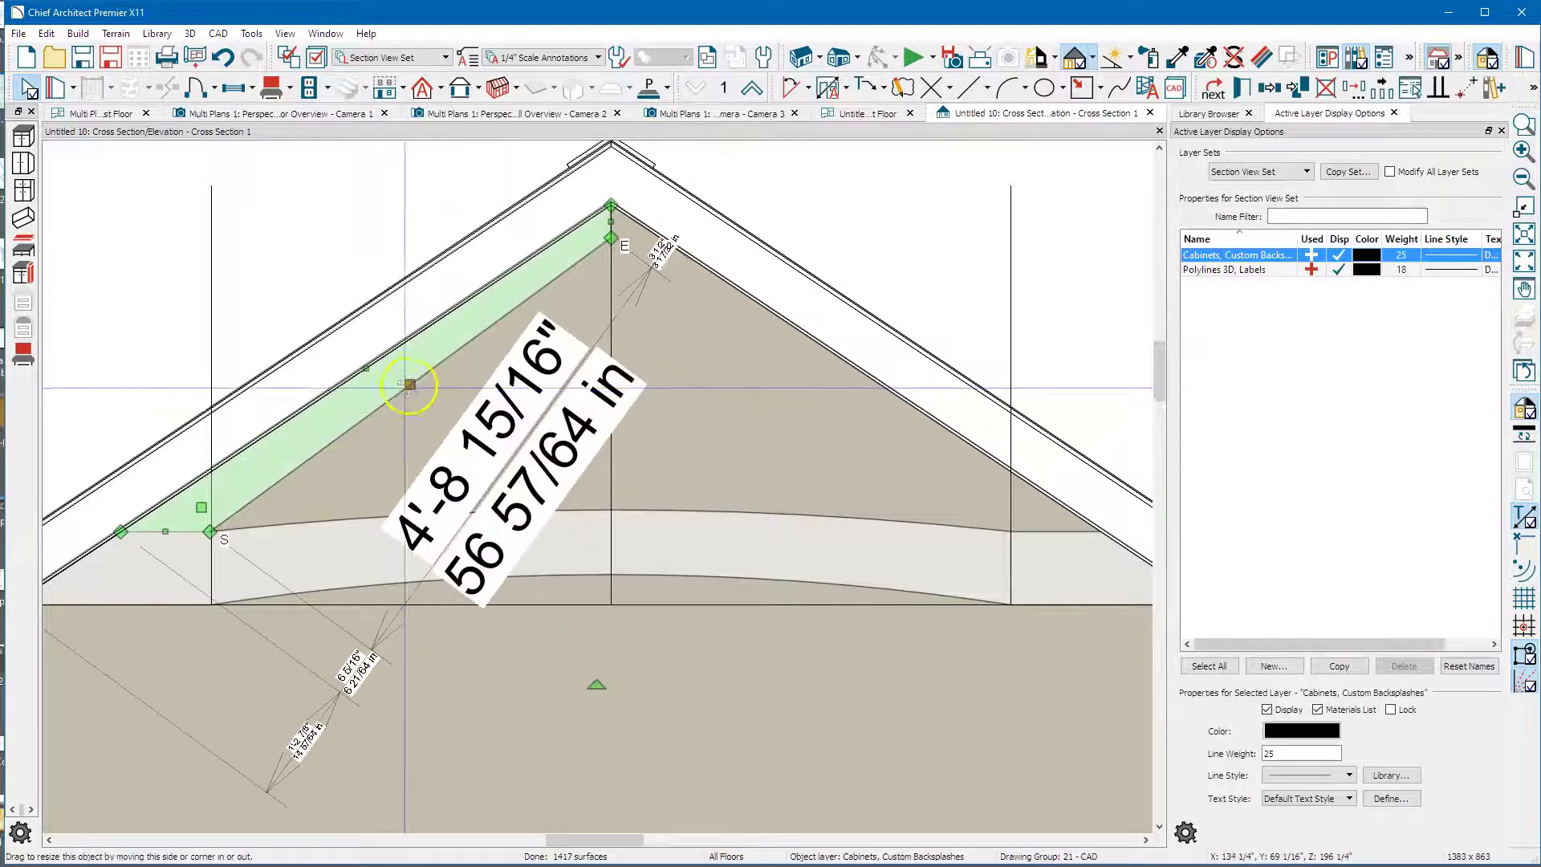
pyautogui.rightClick(411, 386)
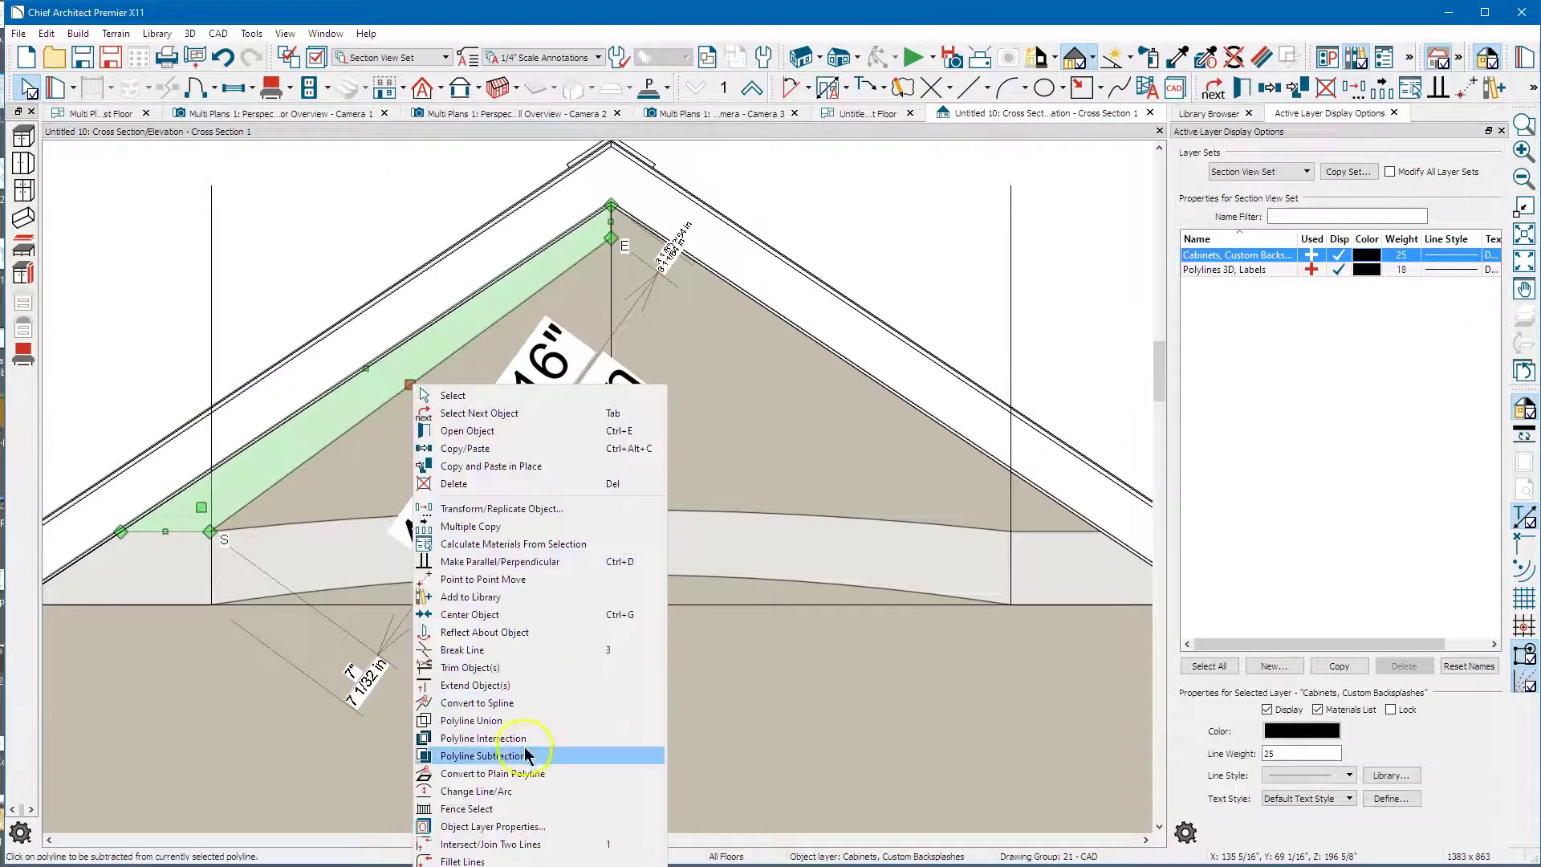
pyautogui.click(546, 792)
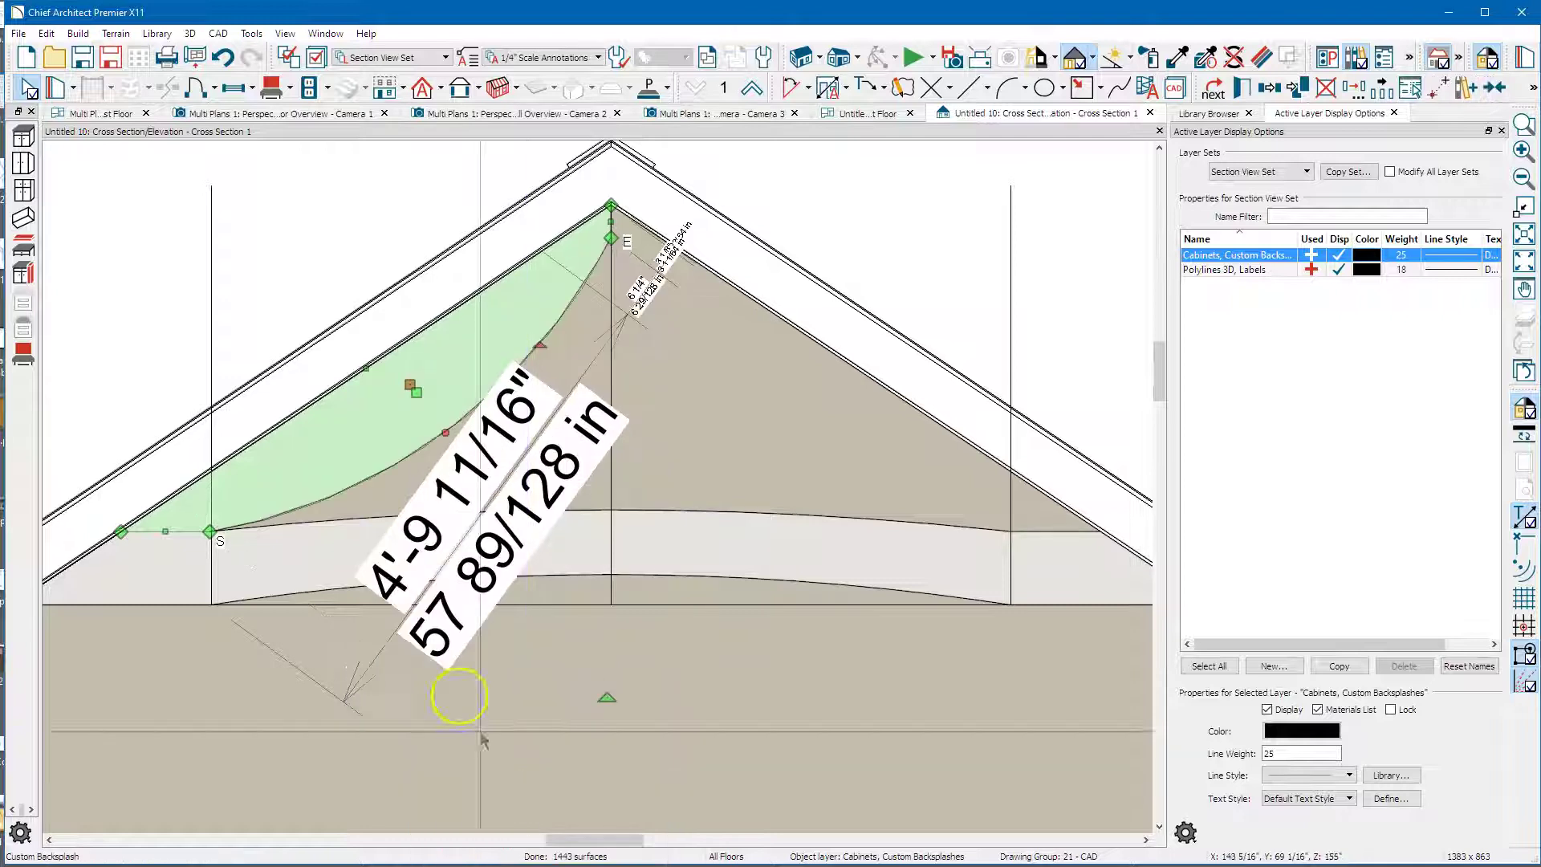
pyautogui.moveTo(537, 345); pyautogui.dragTo(268, 479)
pyautogui.moveTo(268, 478); pyautogui.dragTo(268, 481)
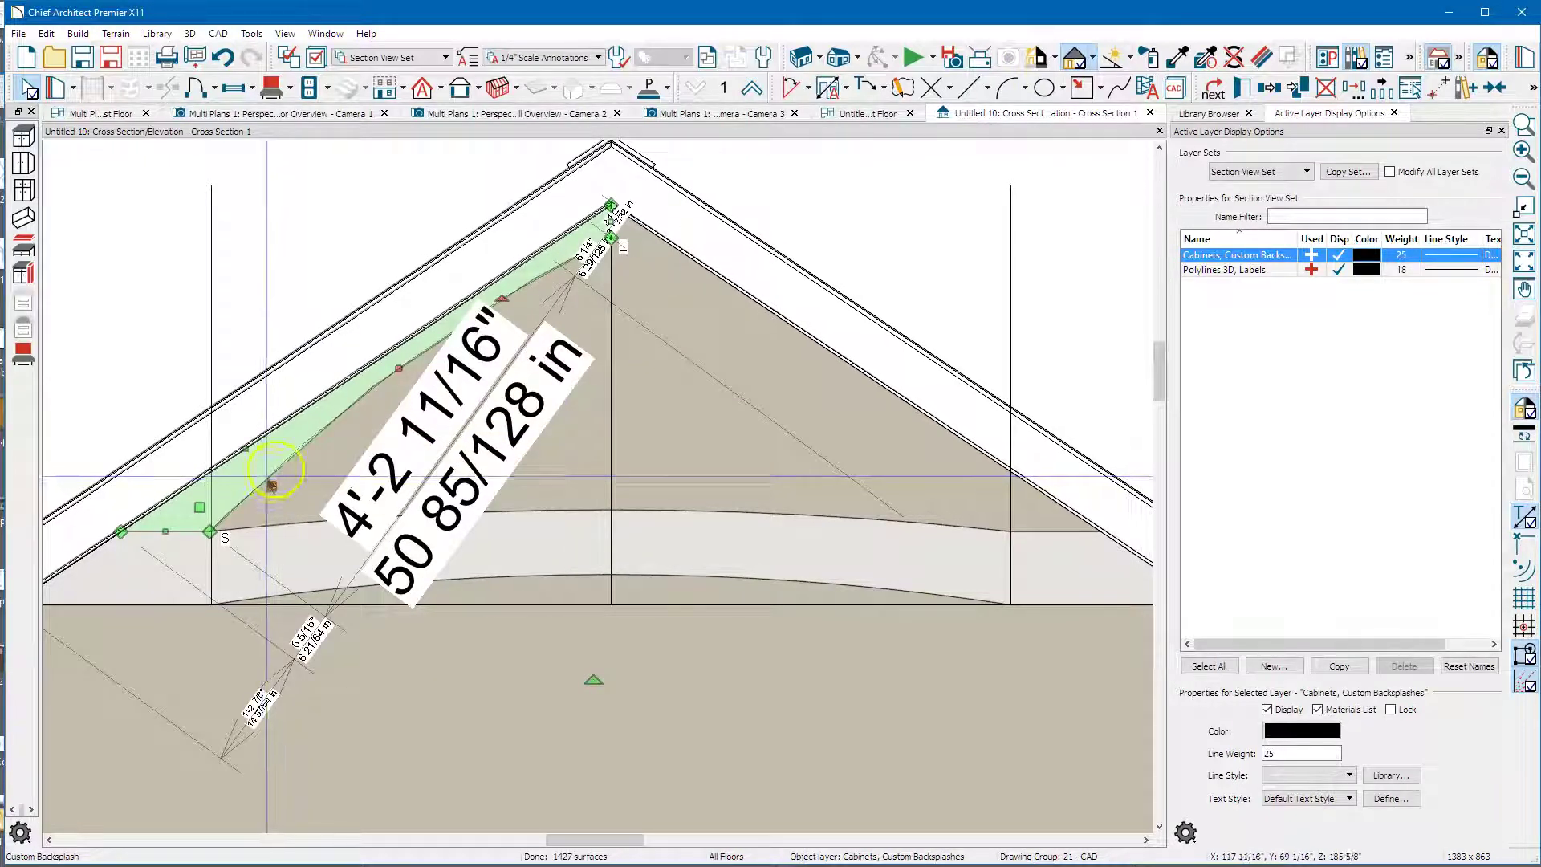
pyautogui.click(394, 371)
pyautogui.doubleClick(393, 371)
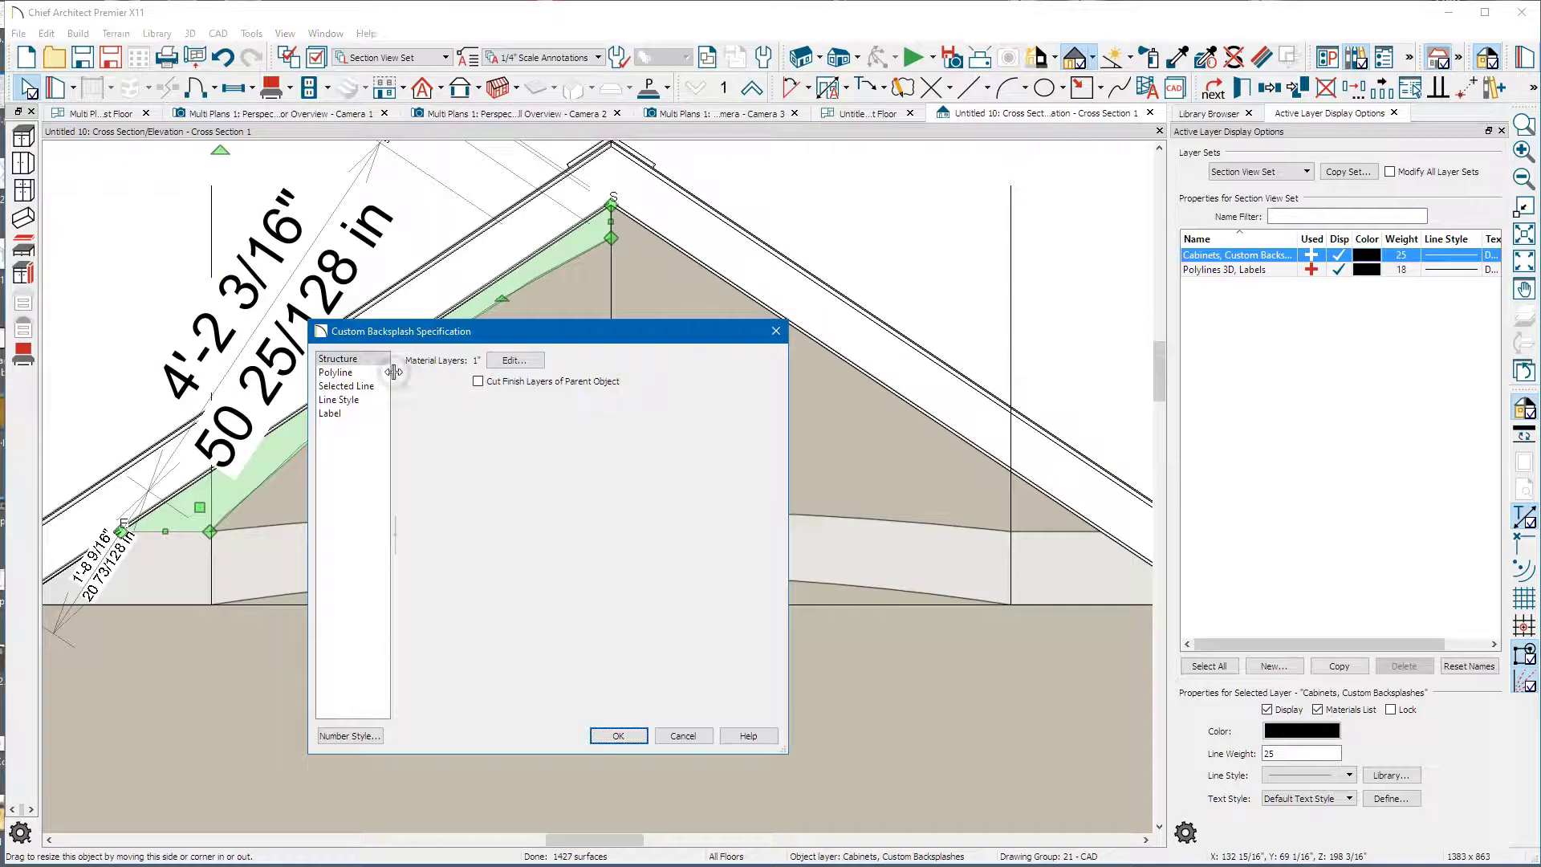
pyautogui.click(366, 386)
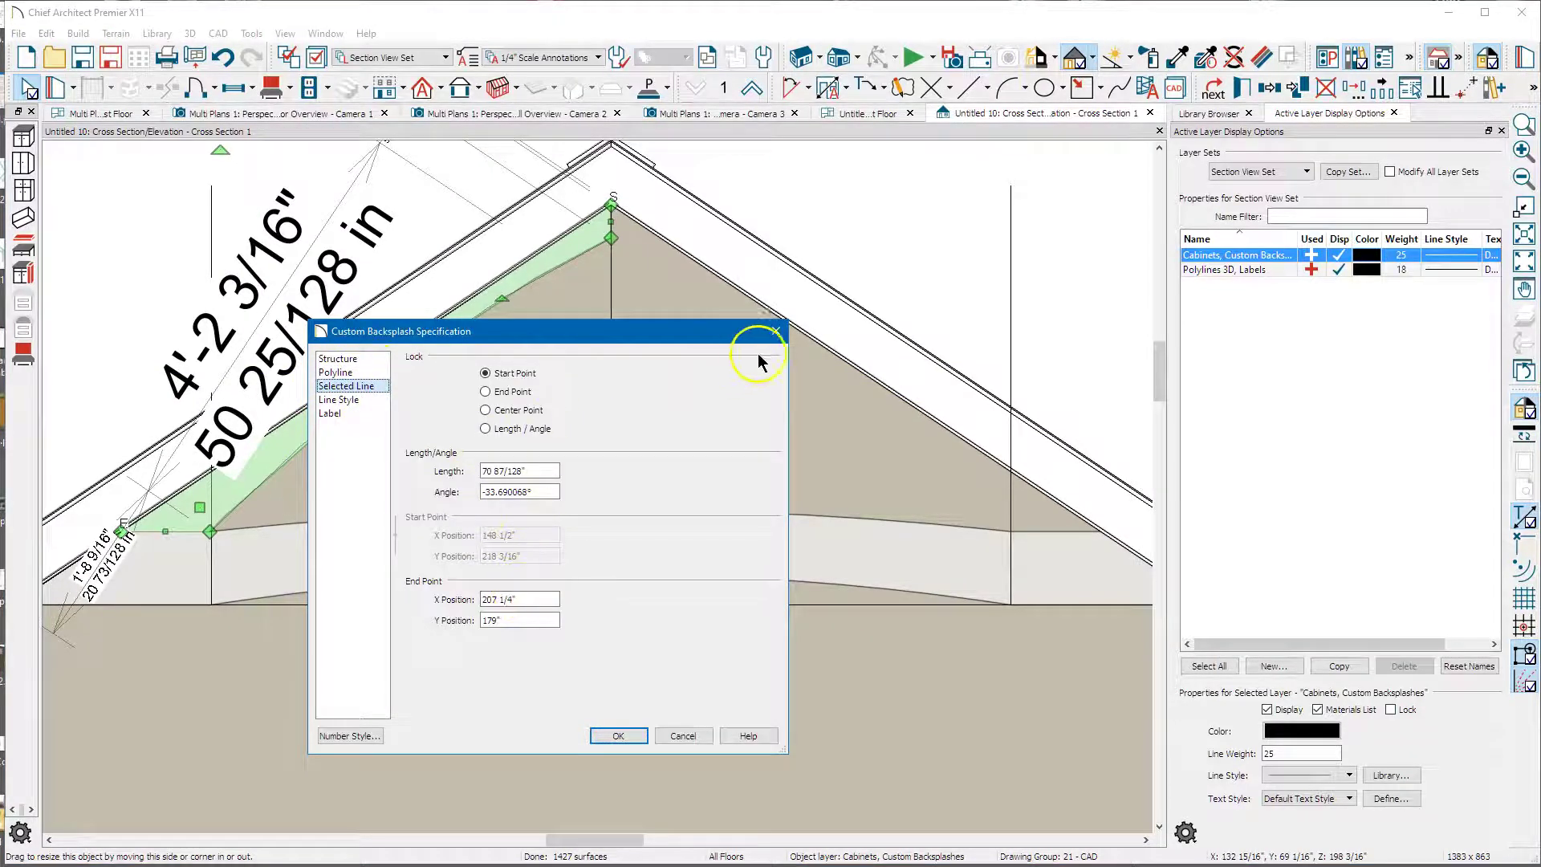
pyautogui.click(775, 331)
pyautogui.press('Escape')
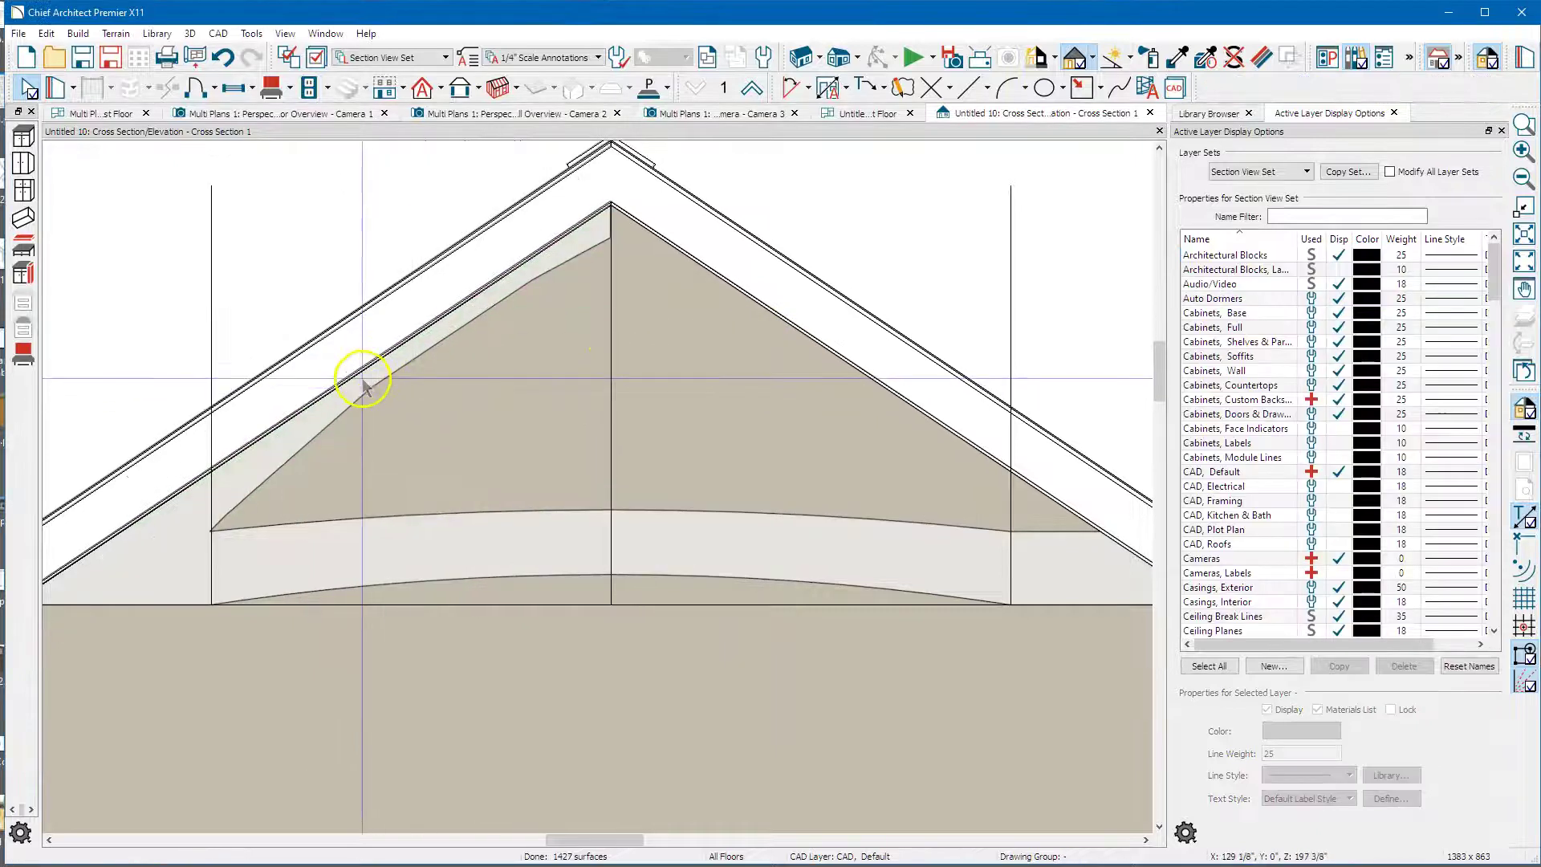
# - Set the facet angle of the second backsplash's inner arc to 3° for a smoother curve
pyautogui.click(377, 380)
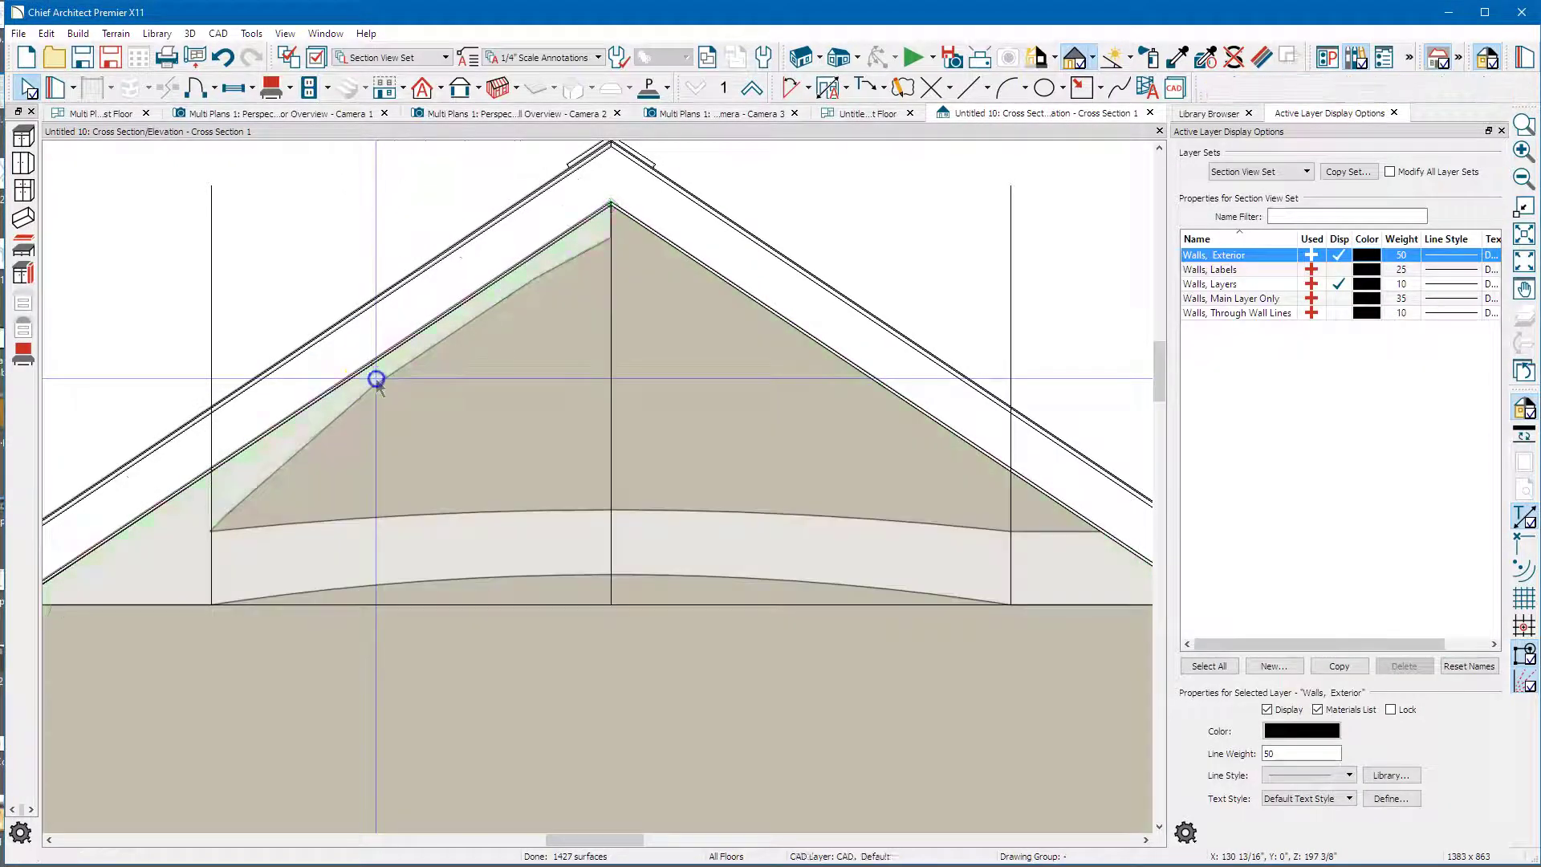
pyautogui.click(376, 379)
pyautogui.doubleClick(399, 368)
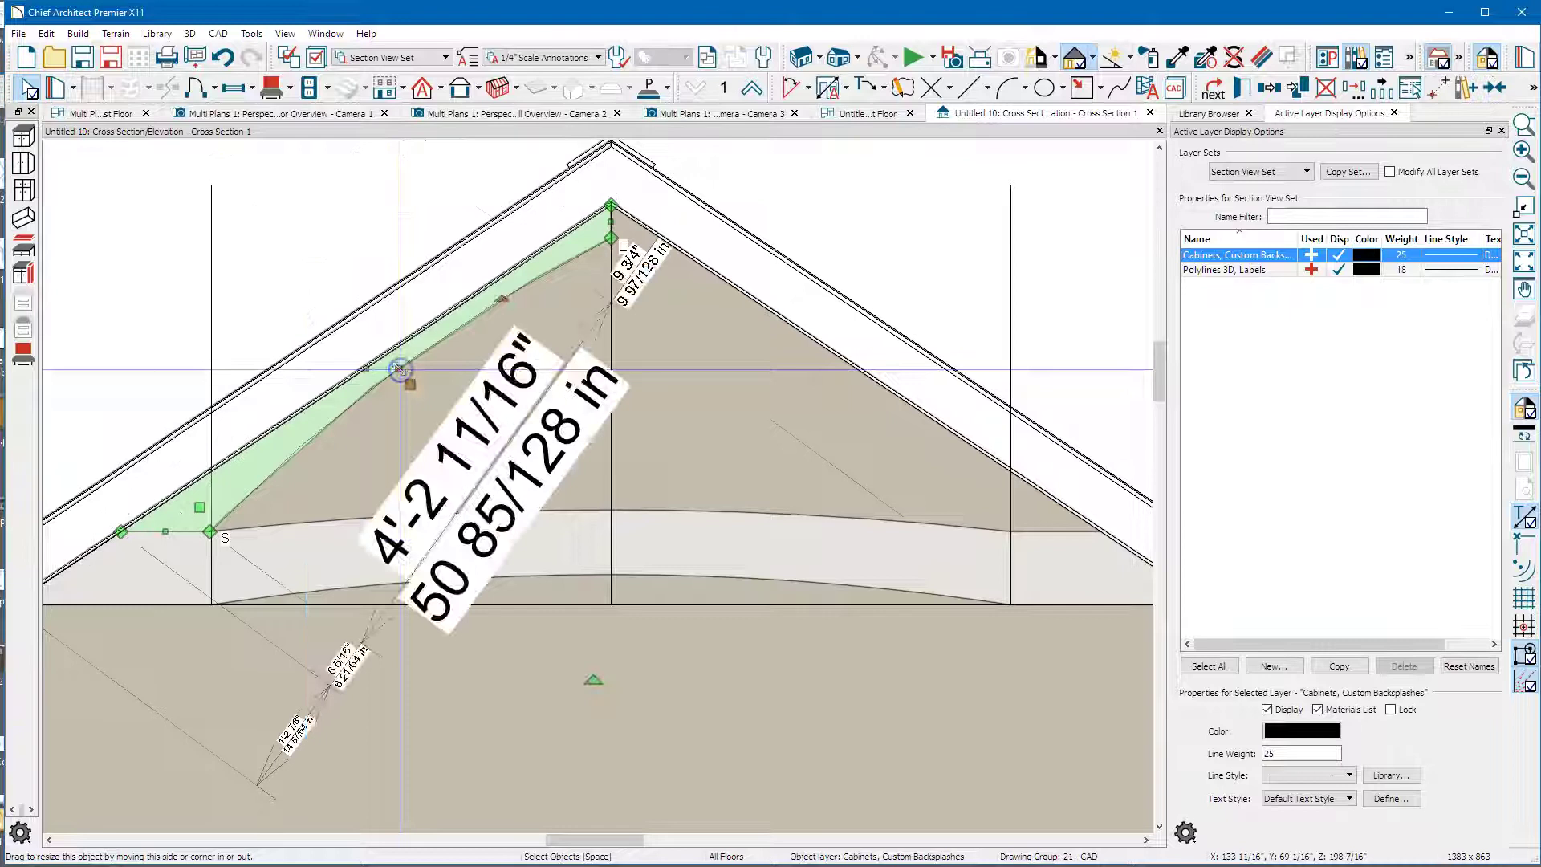
pyautogui.click(503, 532)
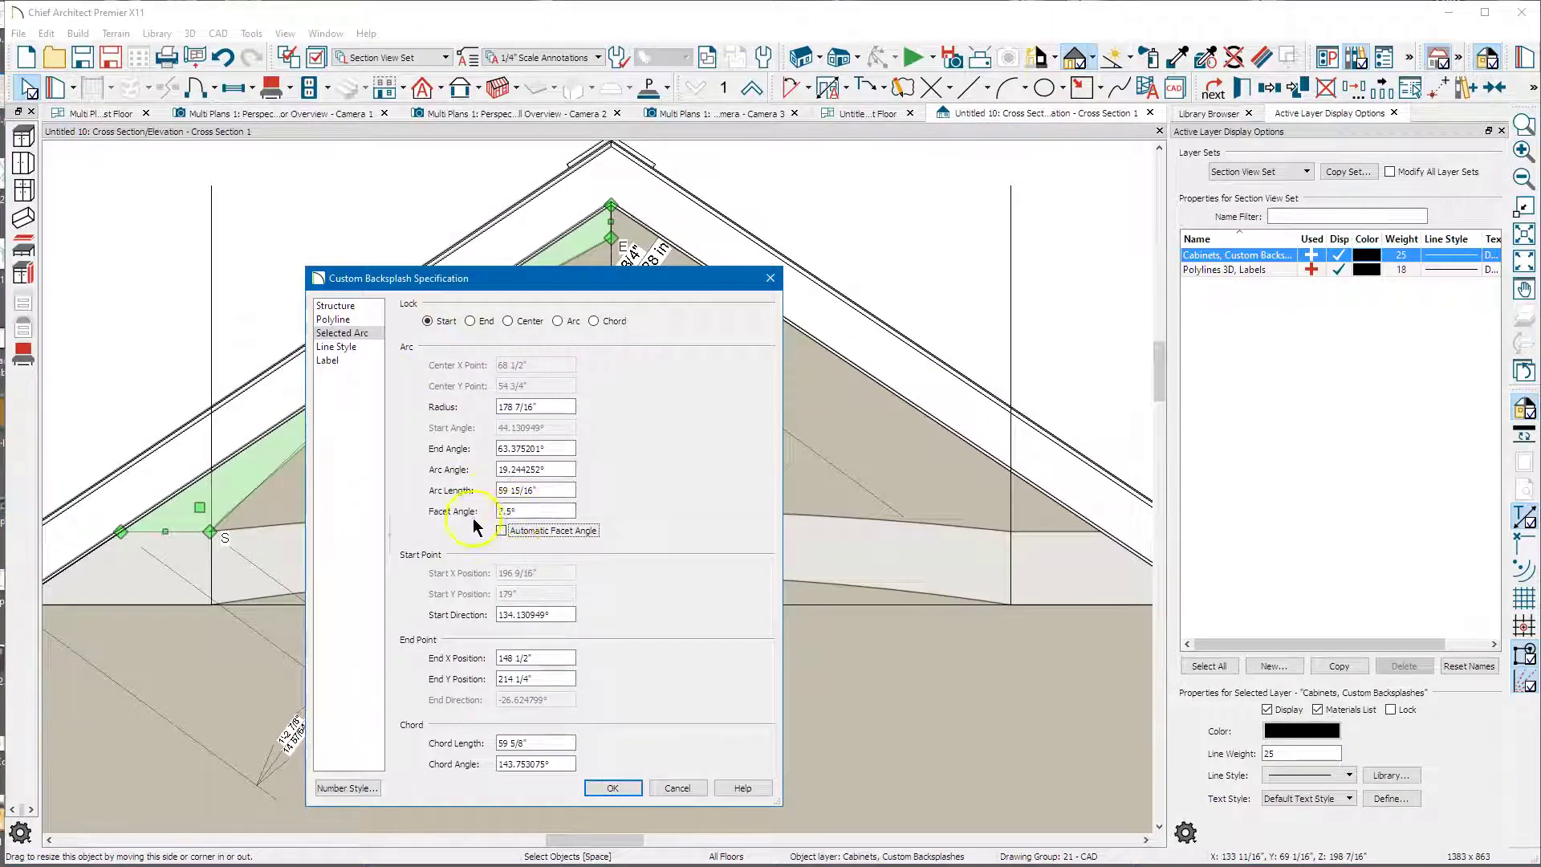
pyautogui.doubleClick(527, 510)
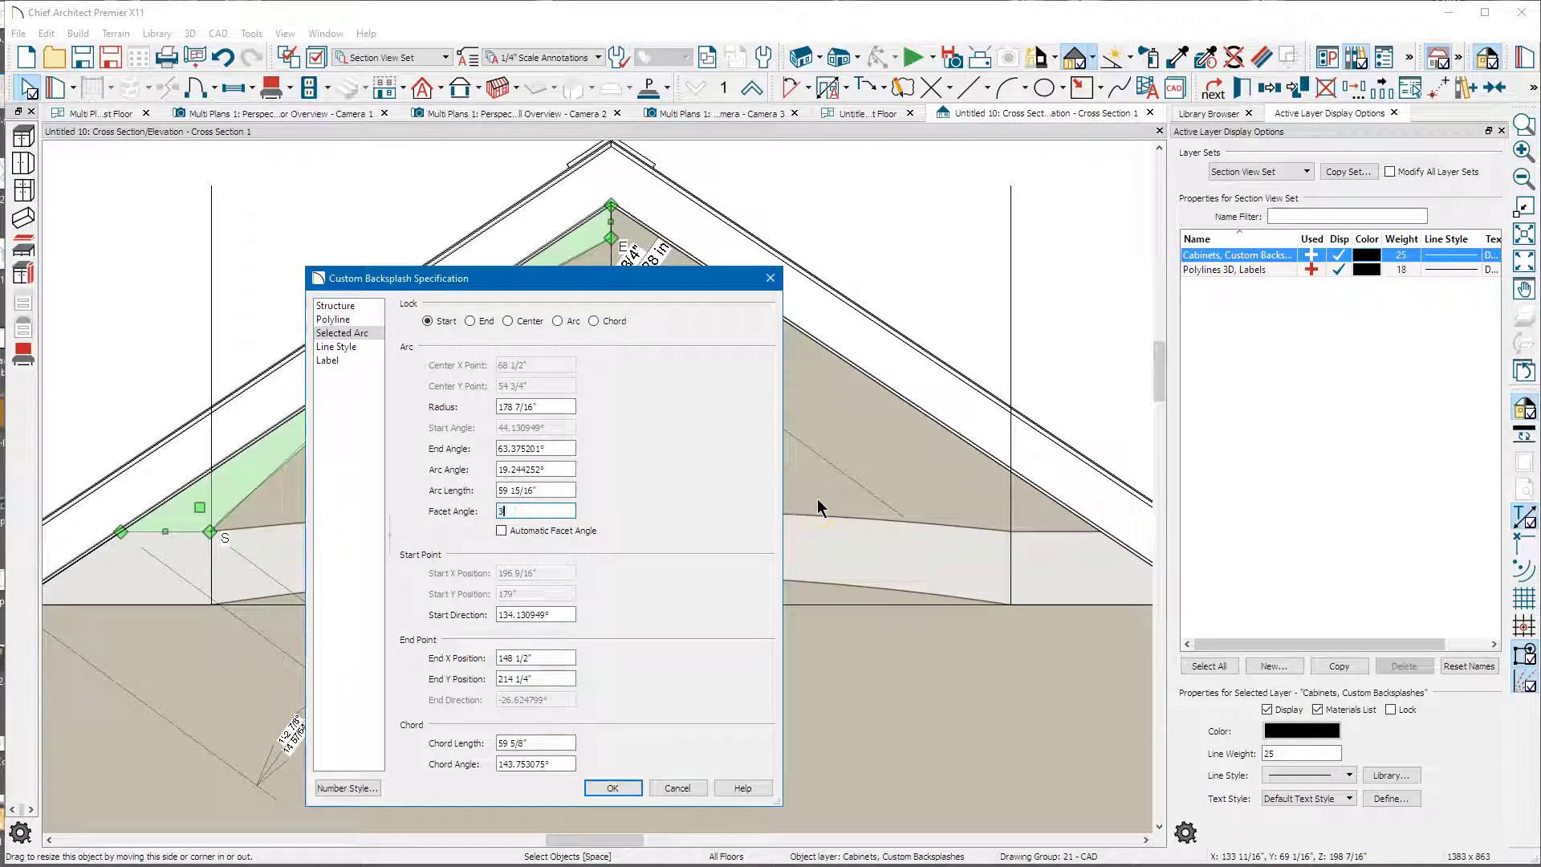
pyautogui.click(625, 788)
pyautogui.click(516, 740)
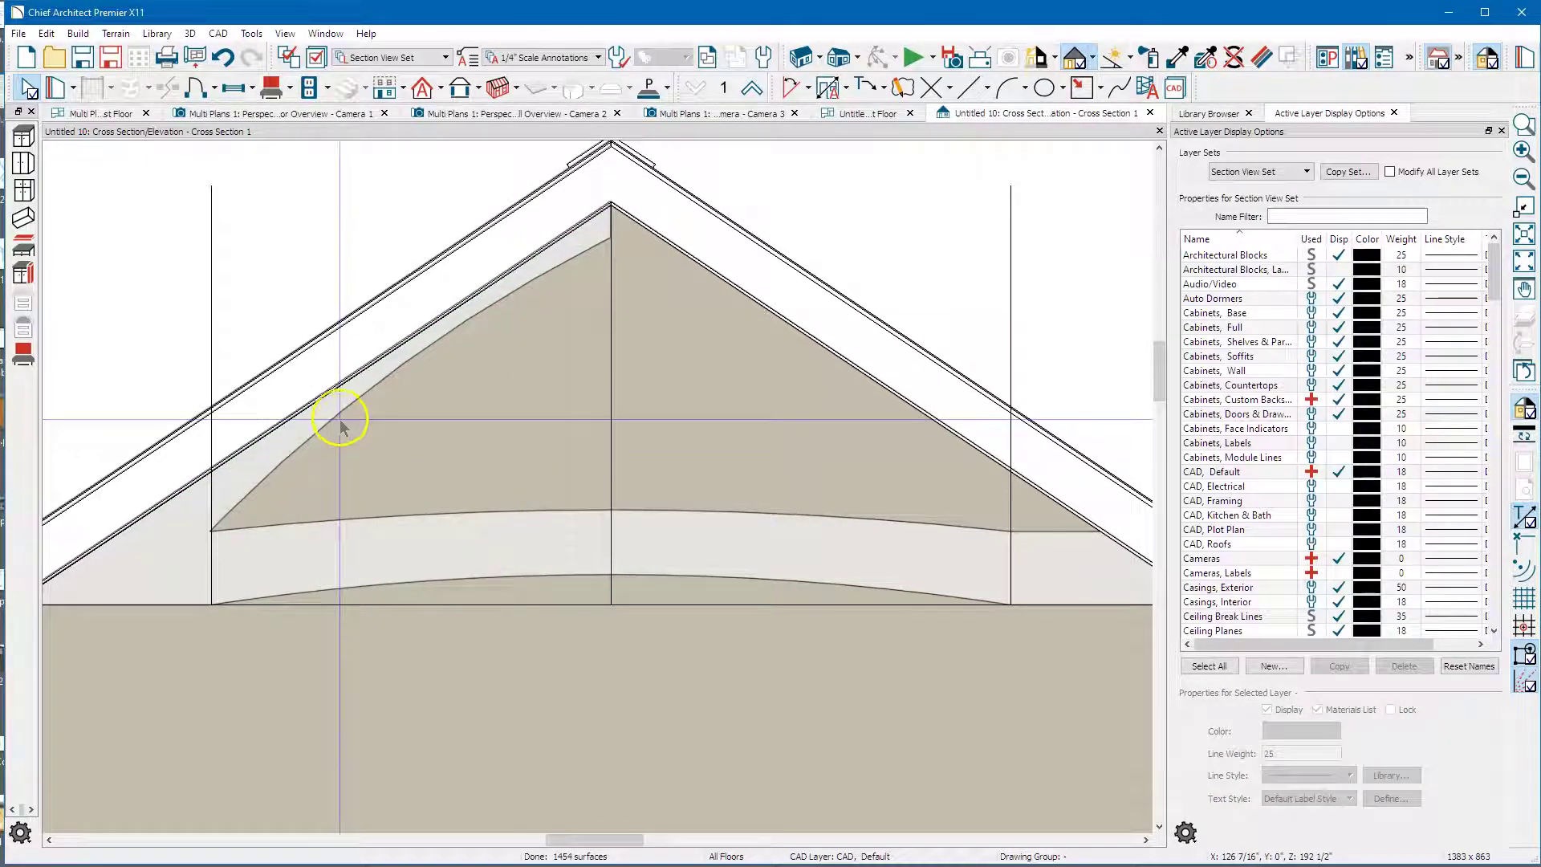
# - Set the arched crosspiece backsplash's White Tile layer thickness to 6"
pyautogui.scroll(-1, 313, 460)
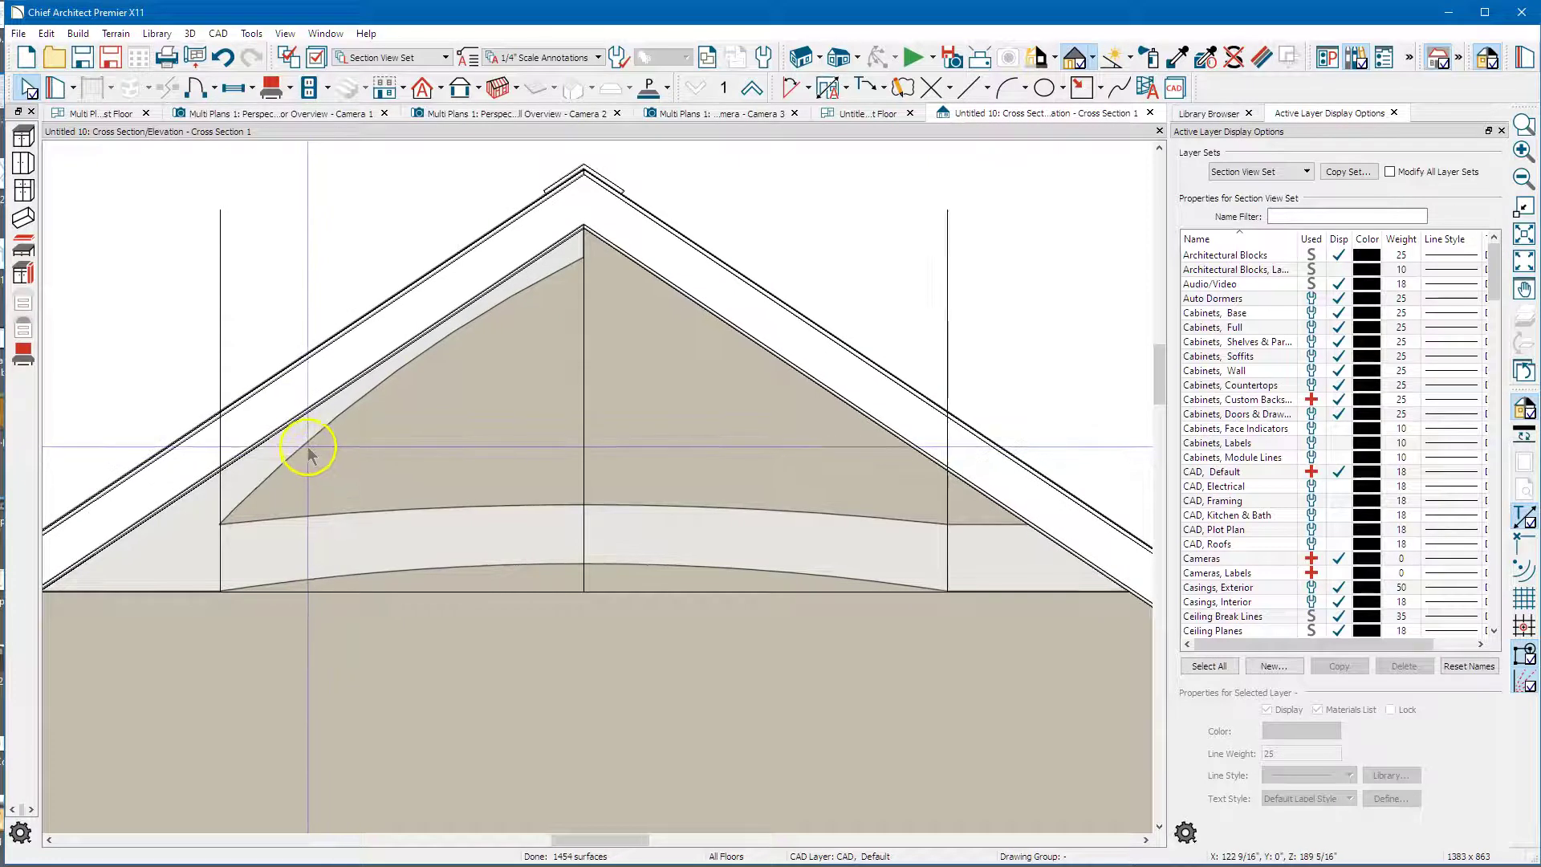
pyautogui.click(274, 553)
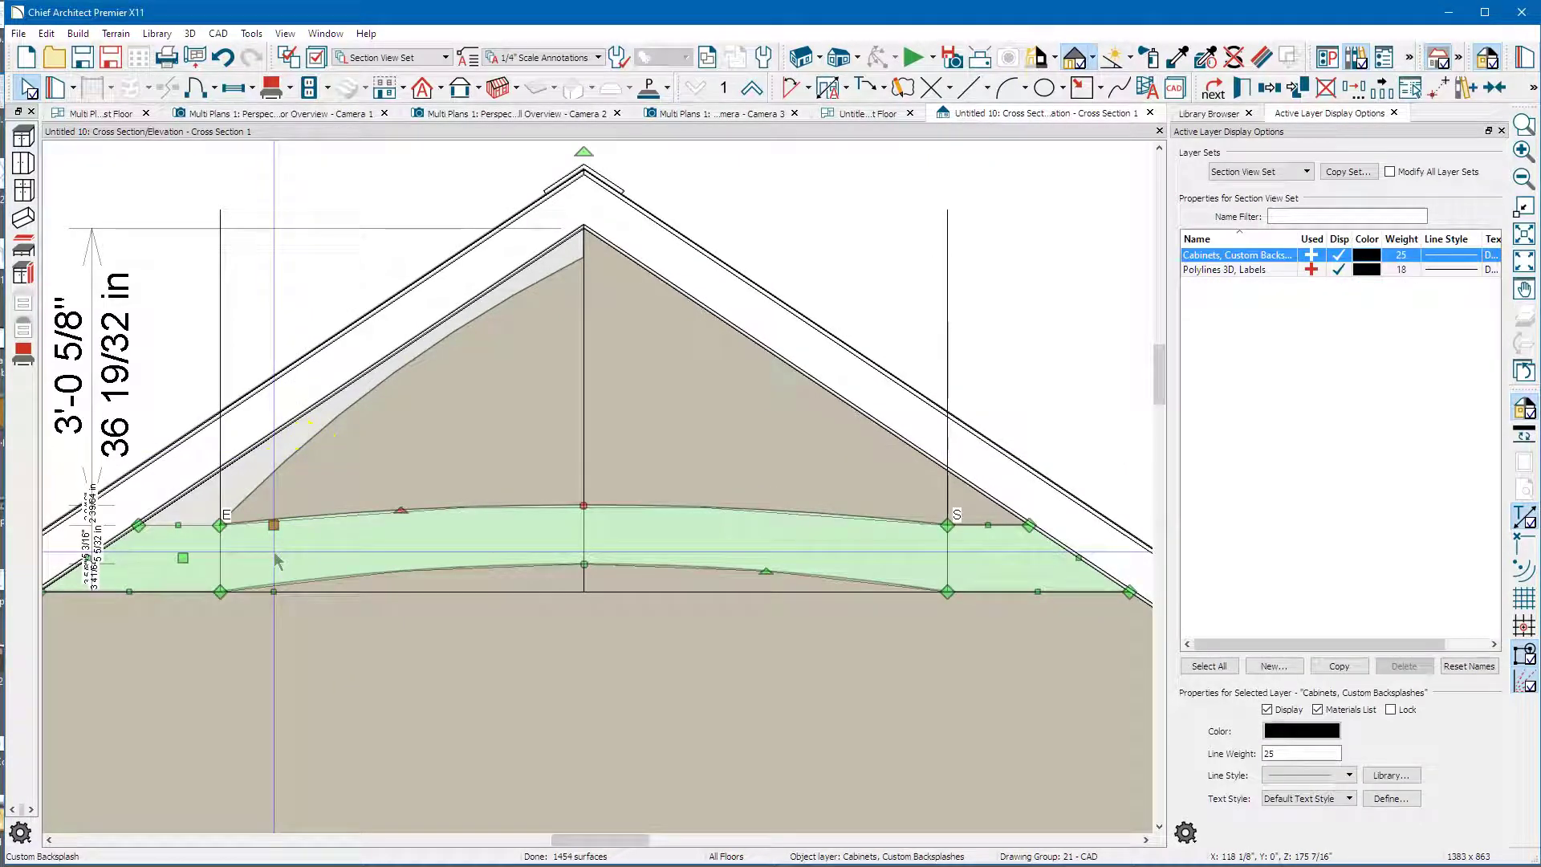
pyautogui.doubleClick(275, 562)
pyautogui.click(356, 336)
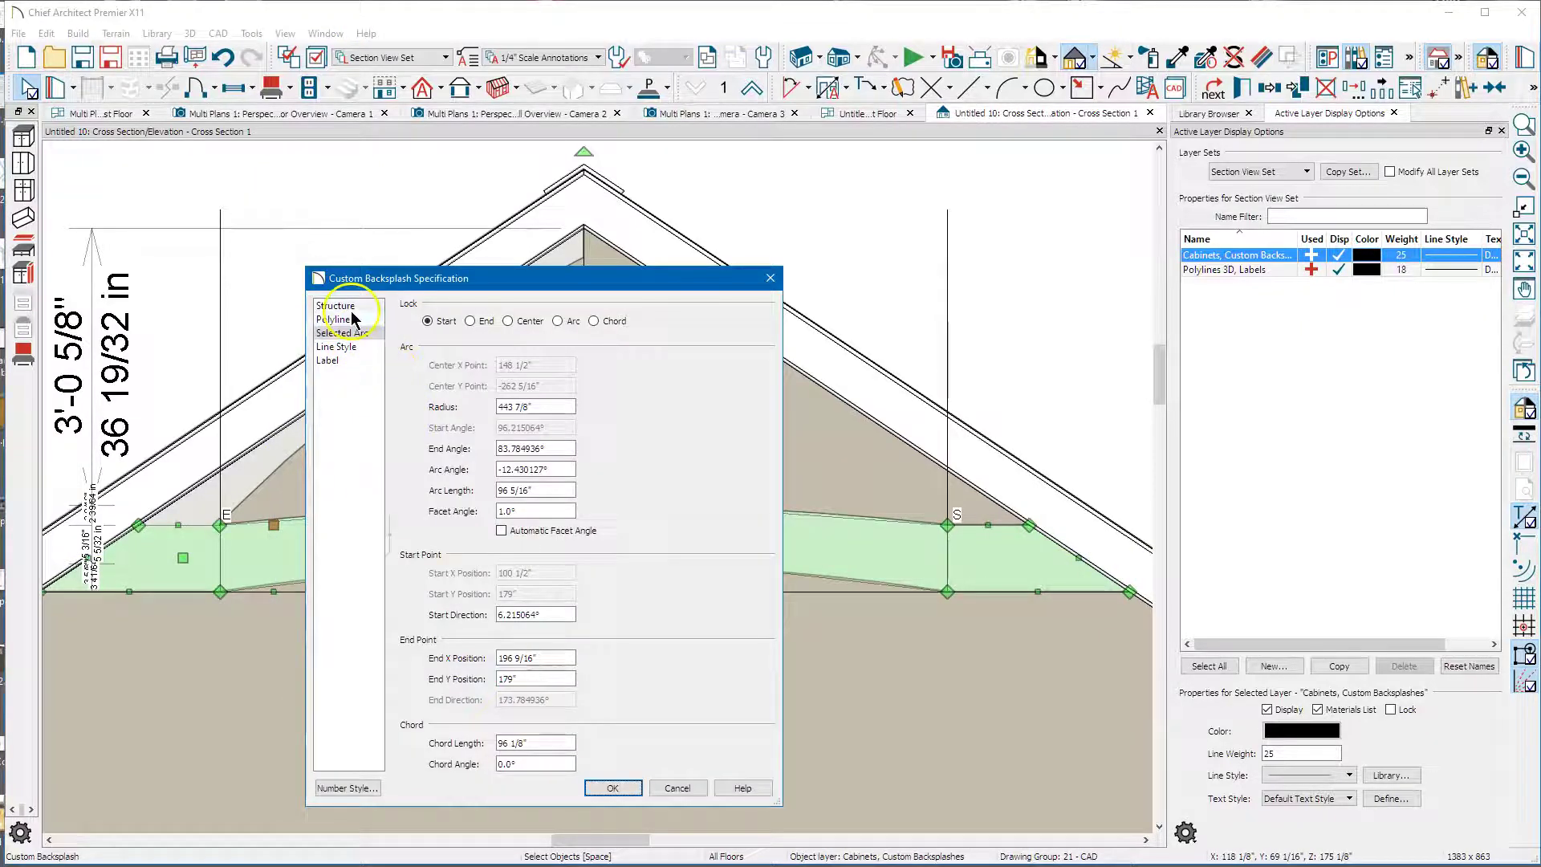
pyautogui.click(352, 307)
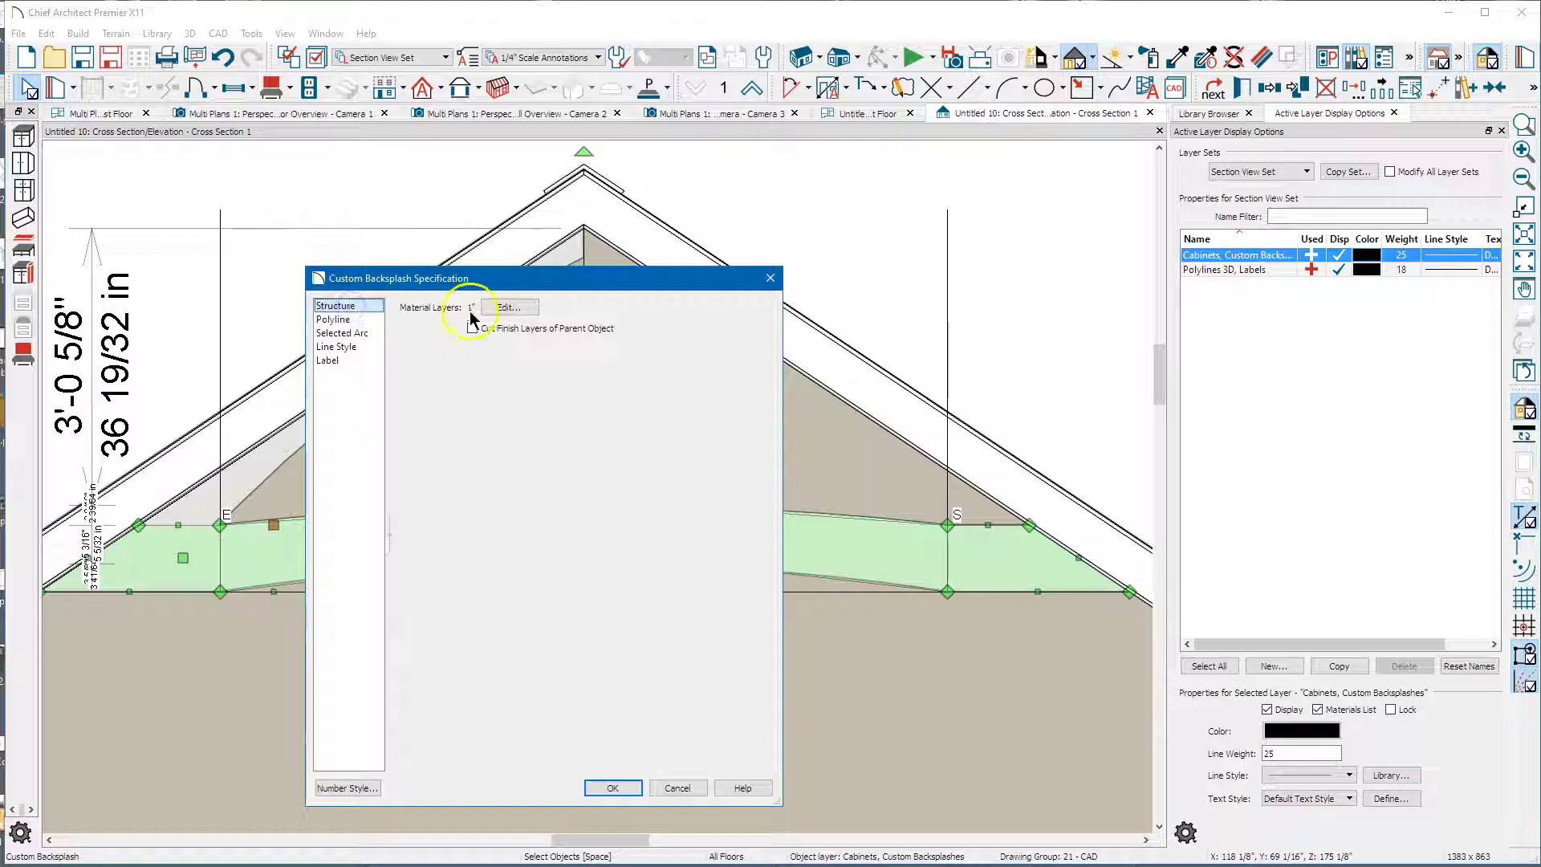
pyautogui.click(509, 308)
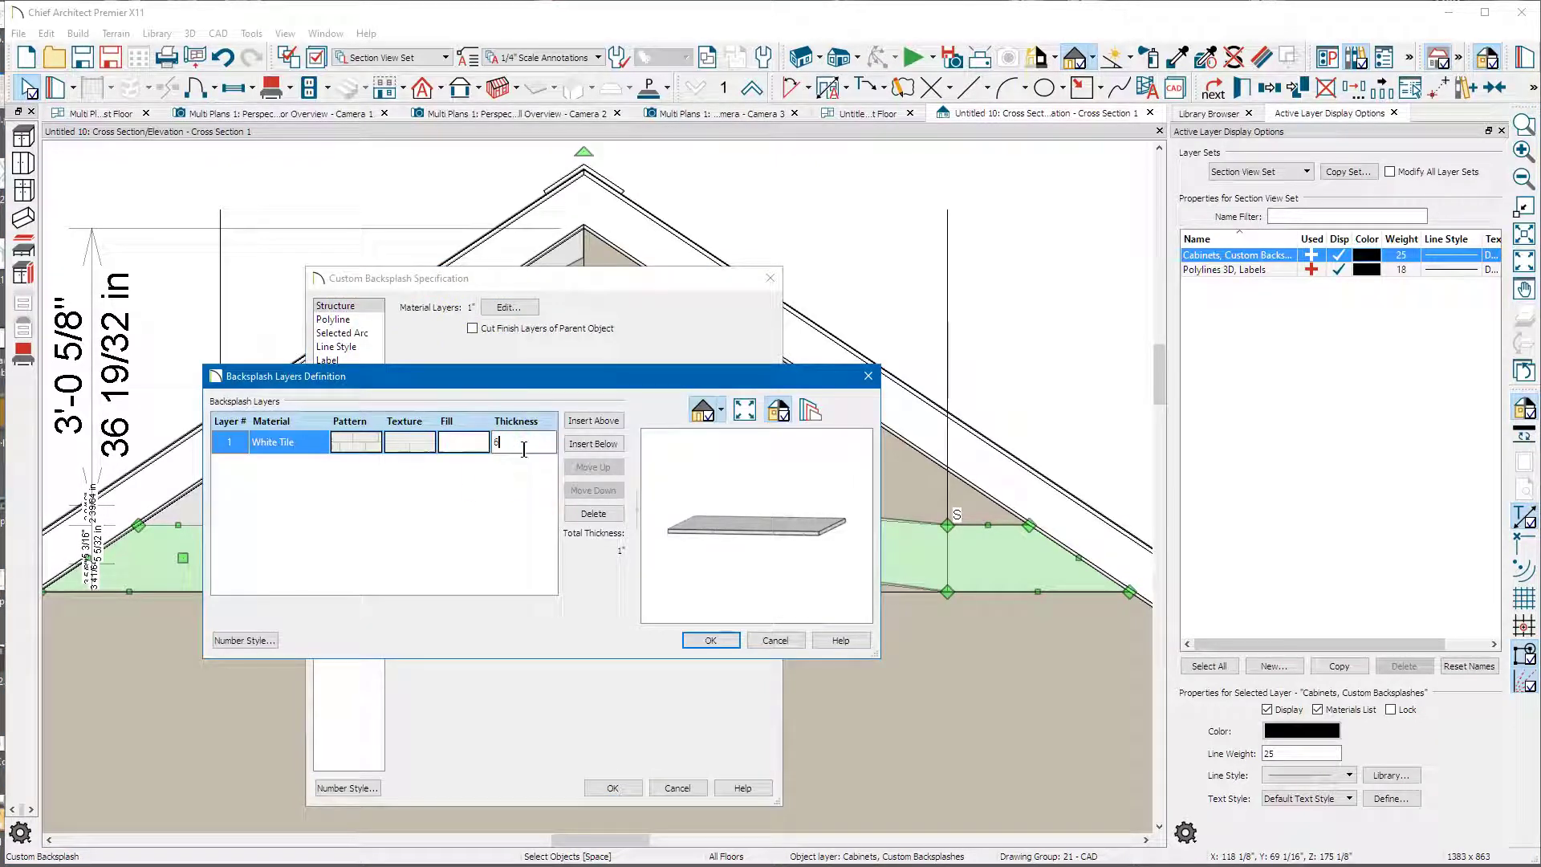
pyautogui.press('Return')
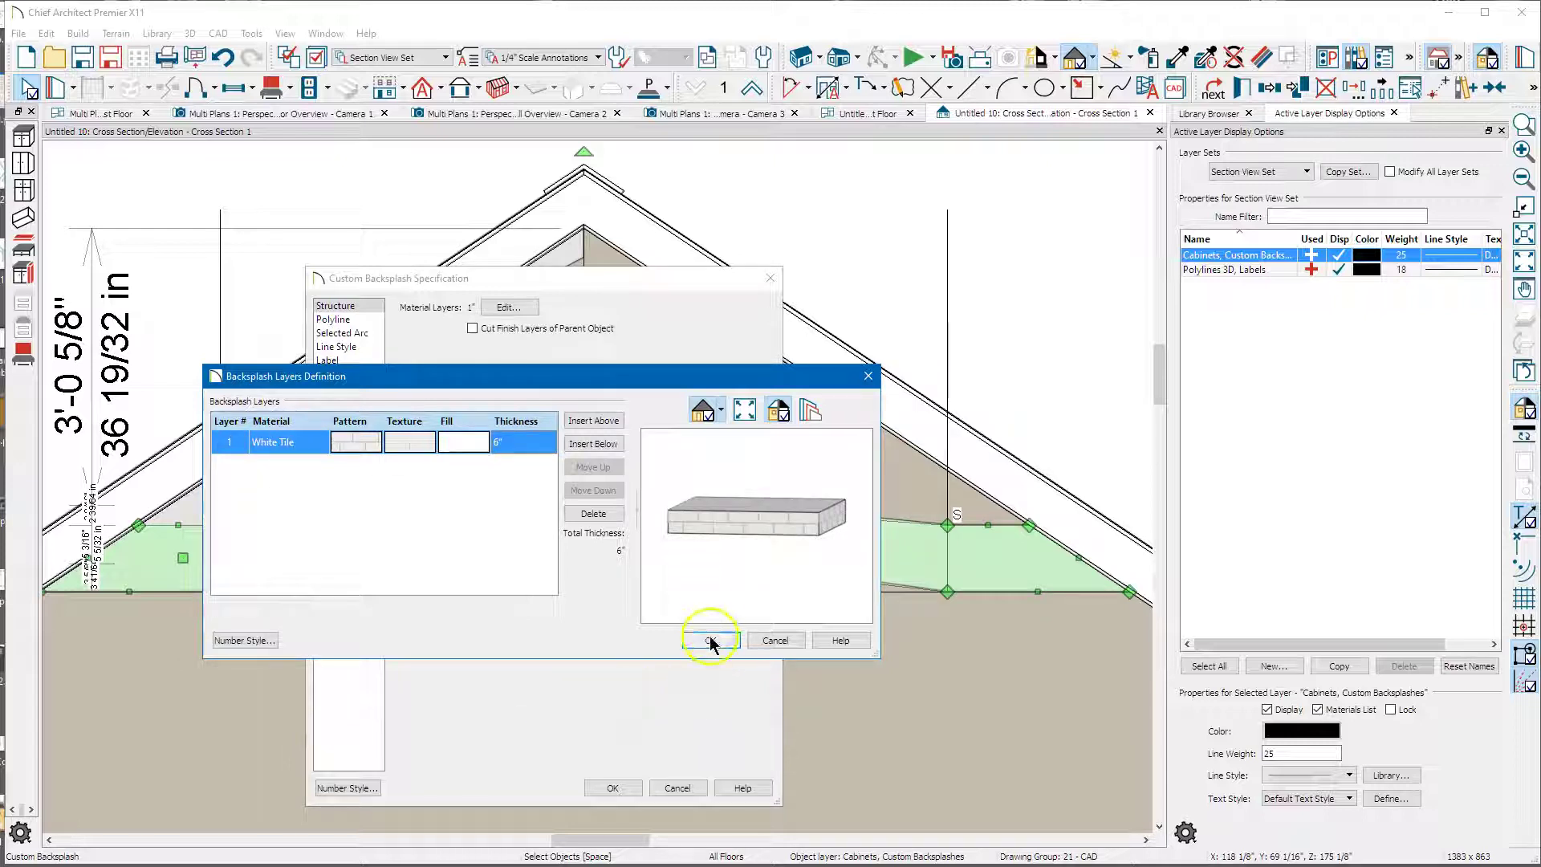
pyautogui.click(709, 640)
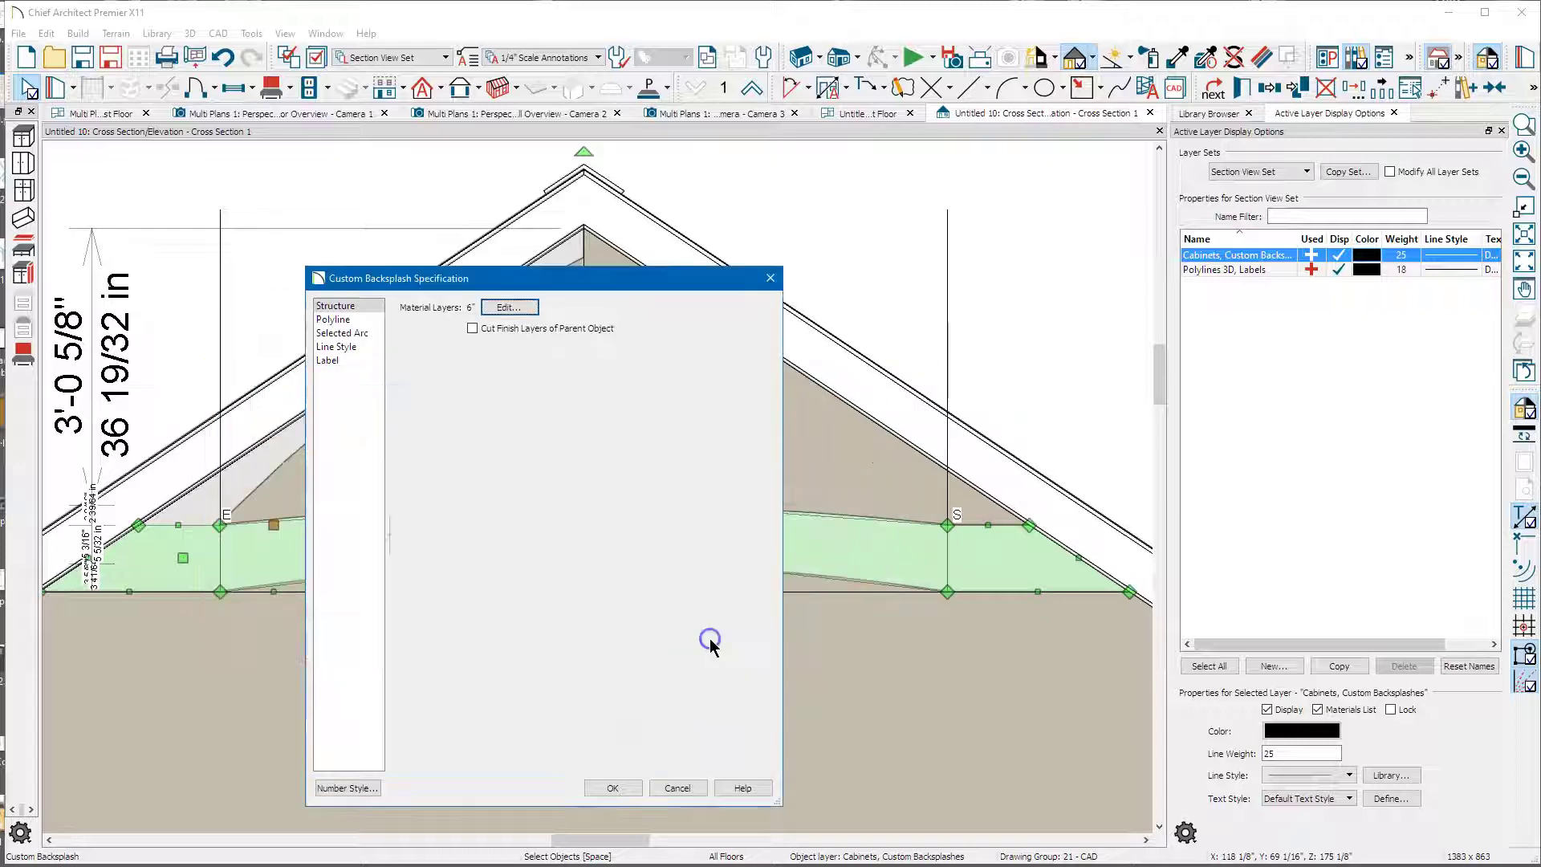
pyautogui.click(610, 789)
# - Set the curved brace backsplash's White Tile layer thickness to 5"
pyautogui.click(265, 470)
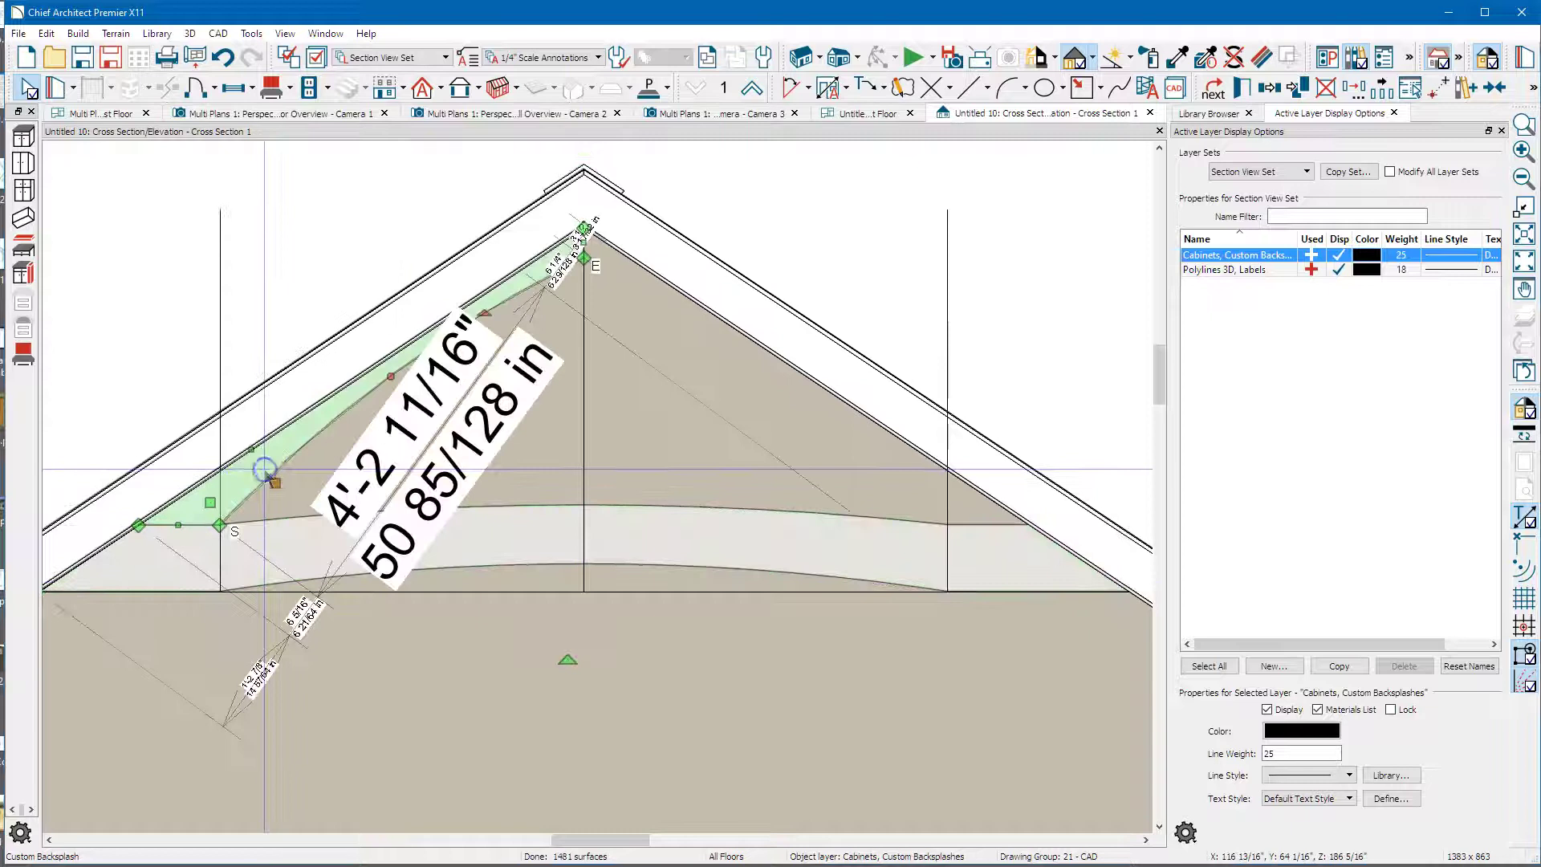
pyautogui.doubleClick(265, 471)
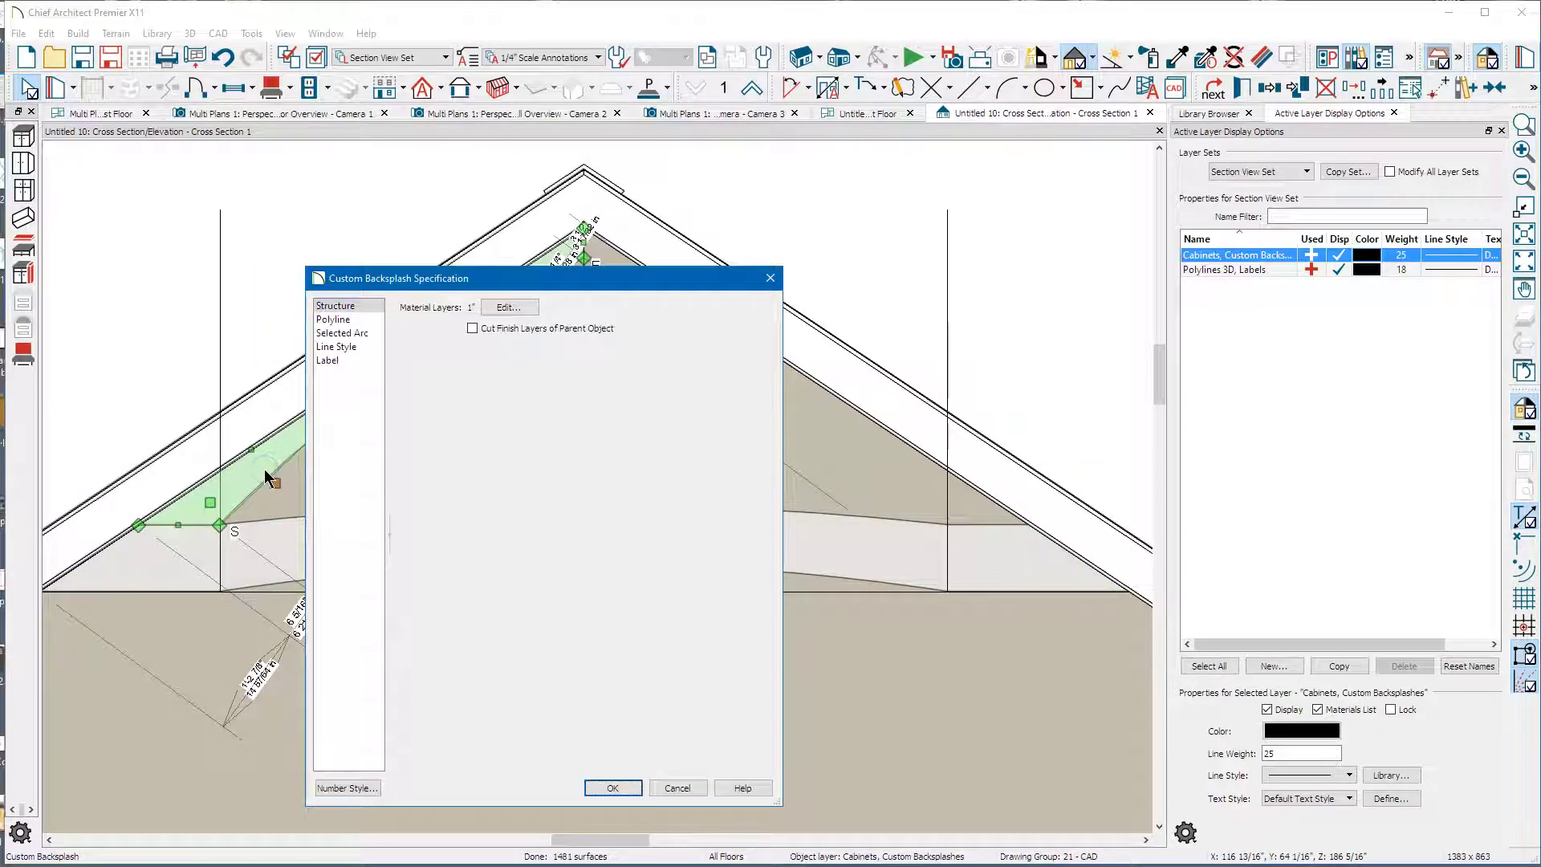
pyautogui.click(506, 305)
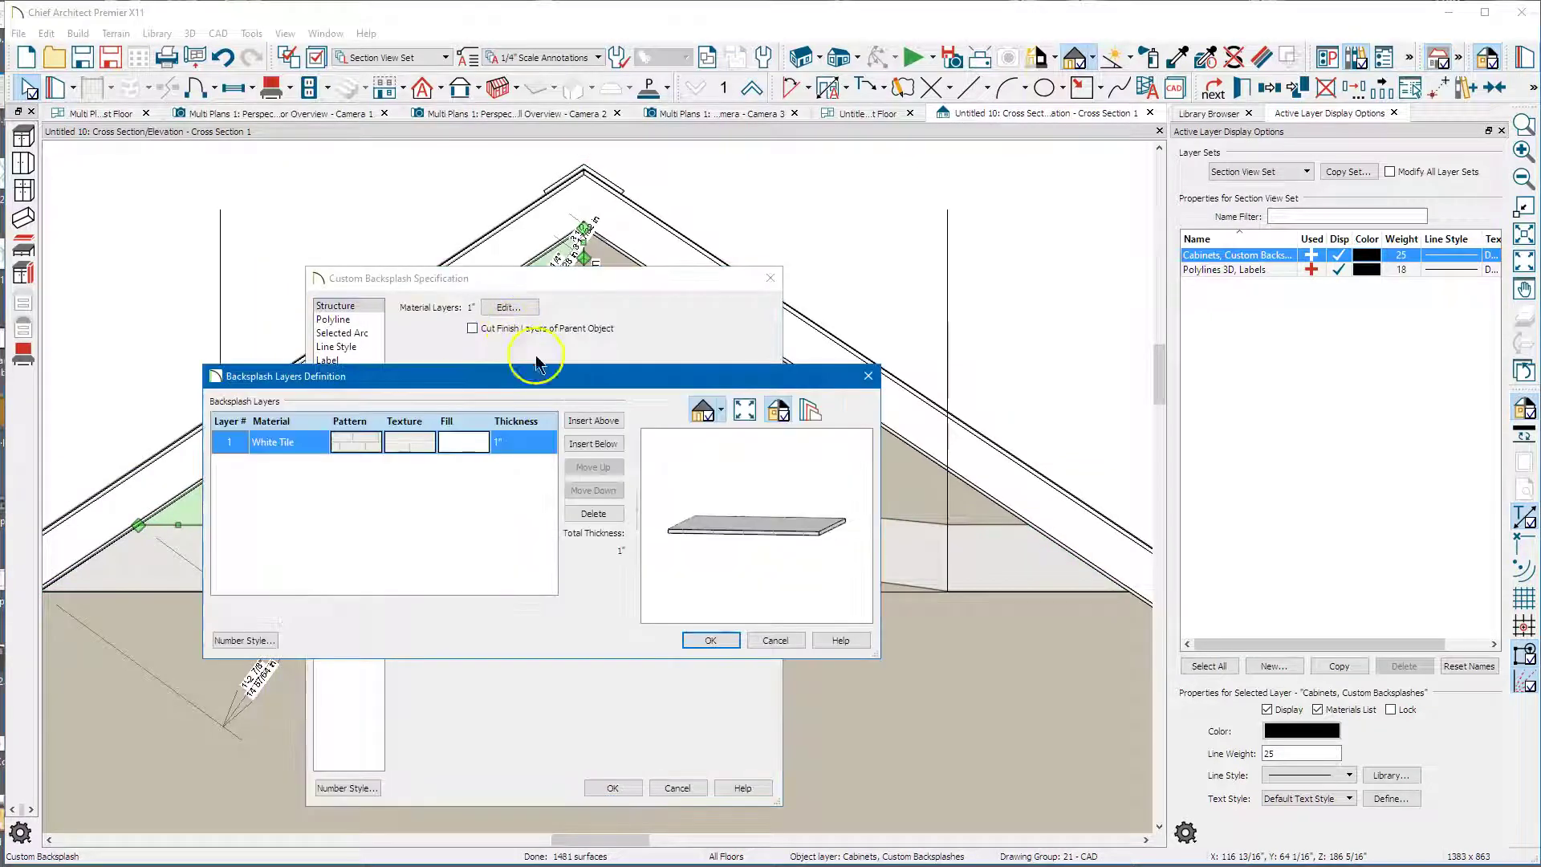
pyautogui.click(513, 433)
pyautogui.write('5')
pyautogui.press('Return')
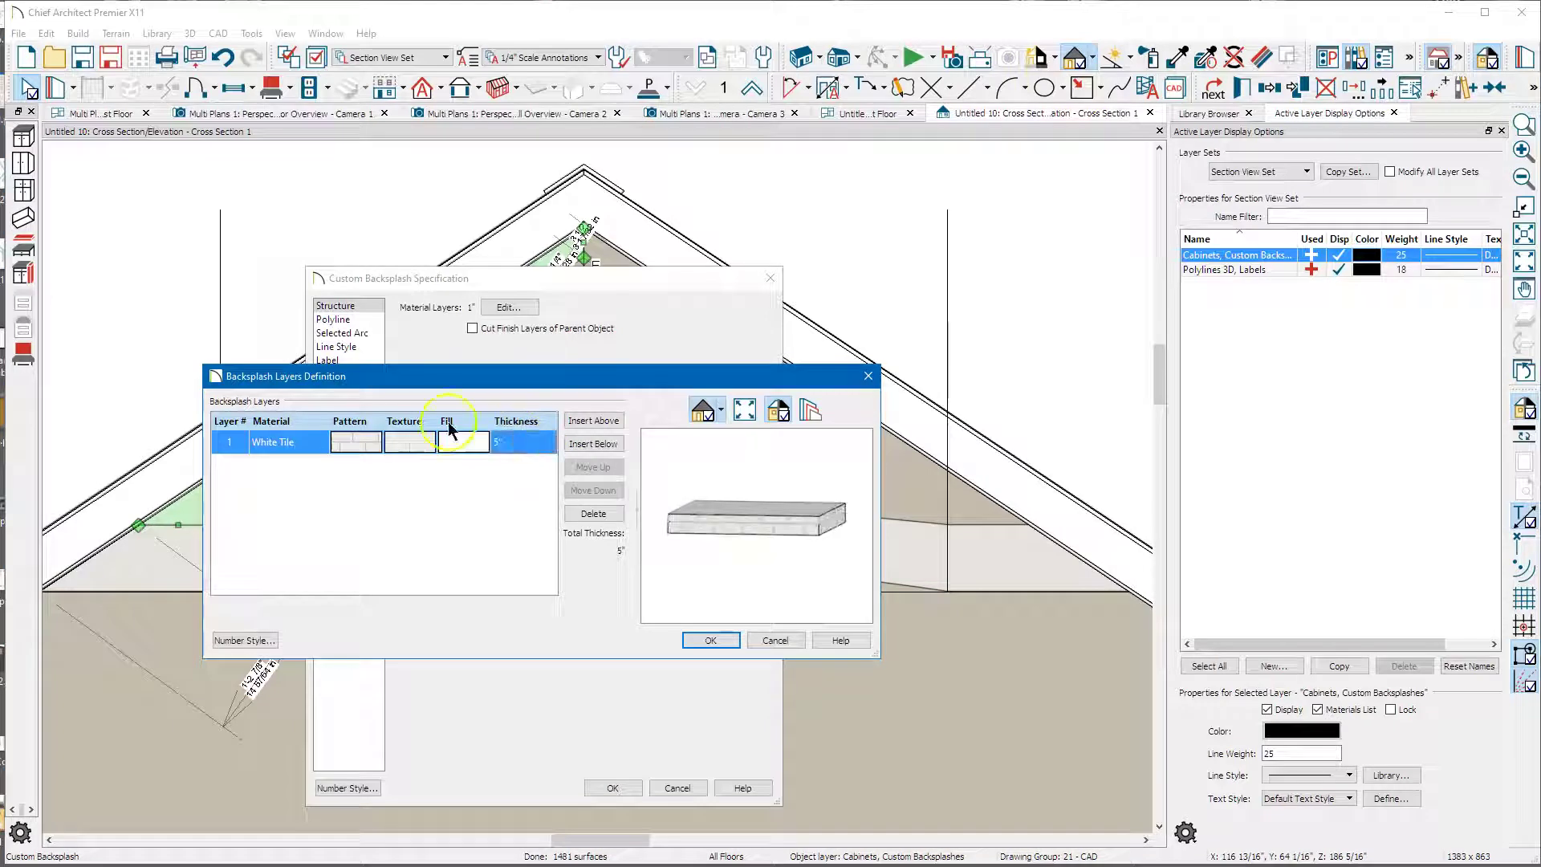
pyautogui.click(703, 640)
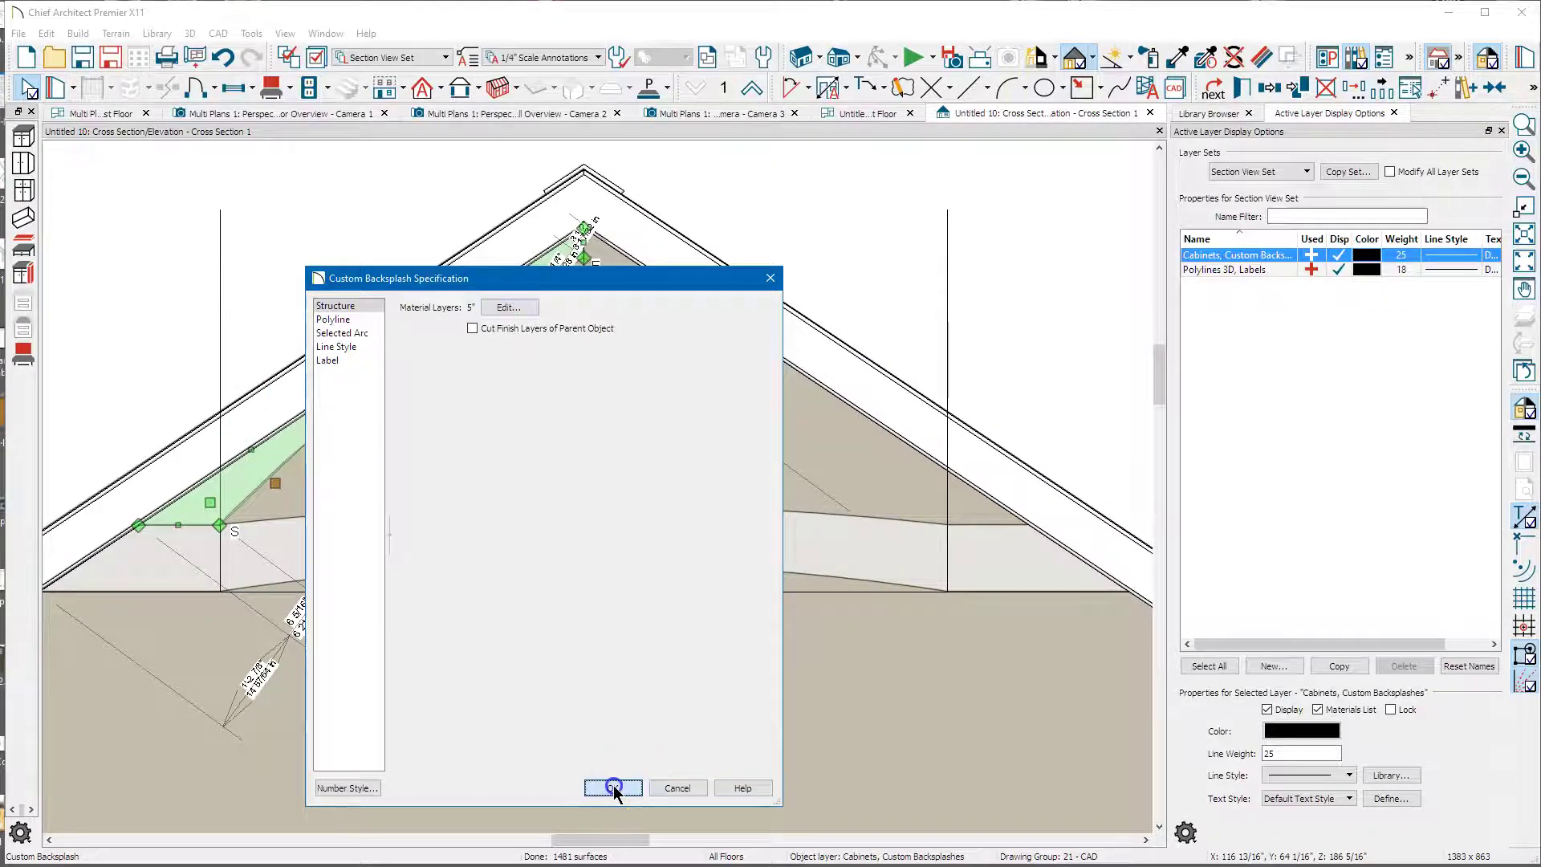
pyautogui.click(613, 787)
# - In the first-floor plan, cut the short CAD line between the building and the cross-section marker
pyautogui.click(860, 115)
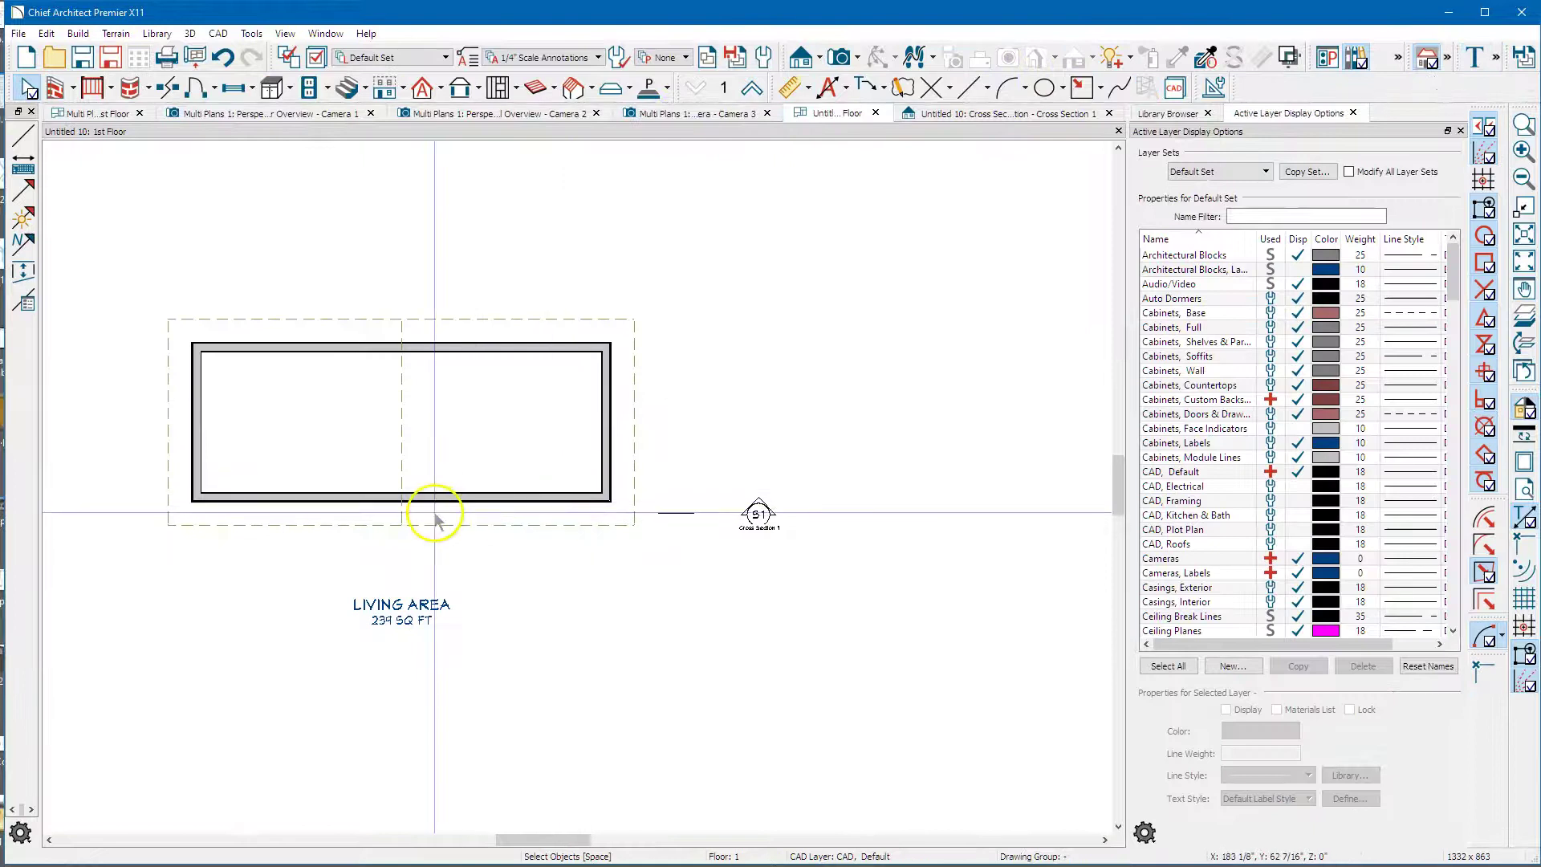
pyautogui.scroll(1, 437, 341)
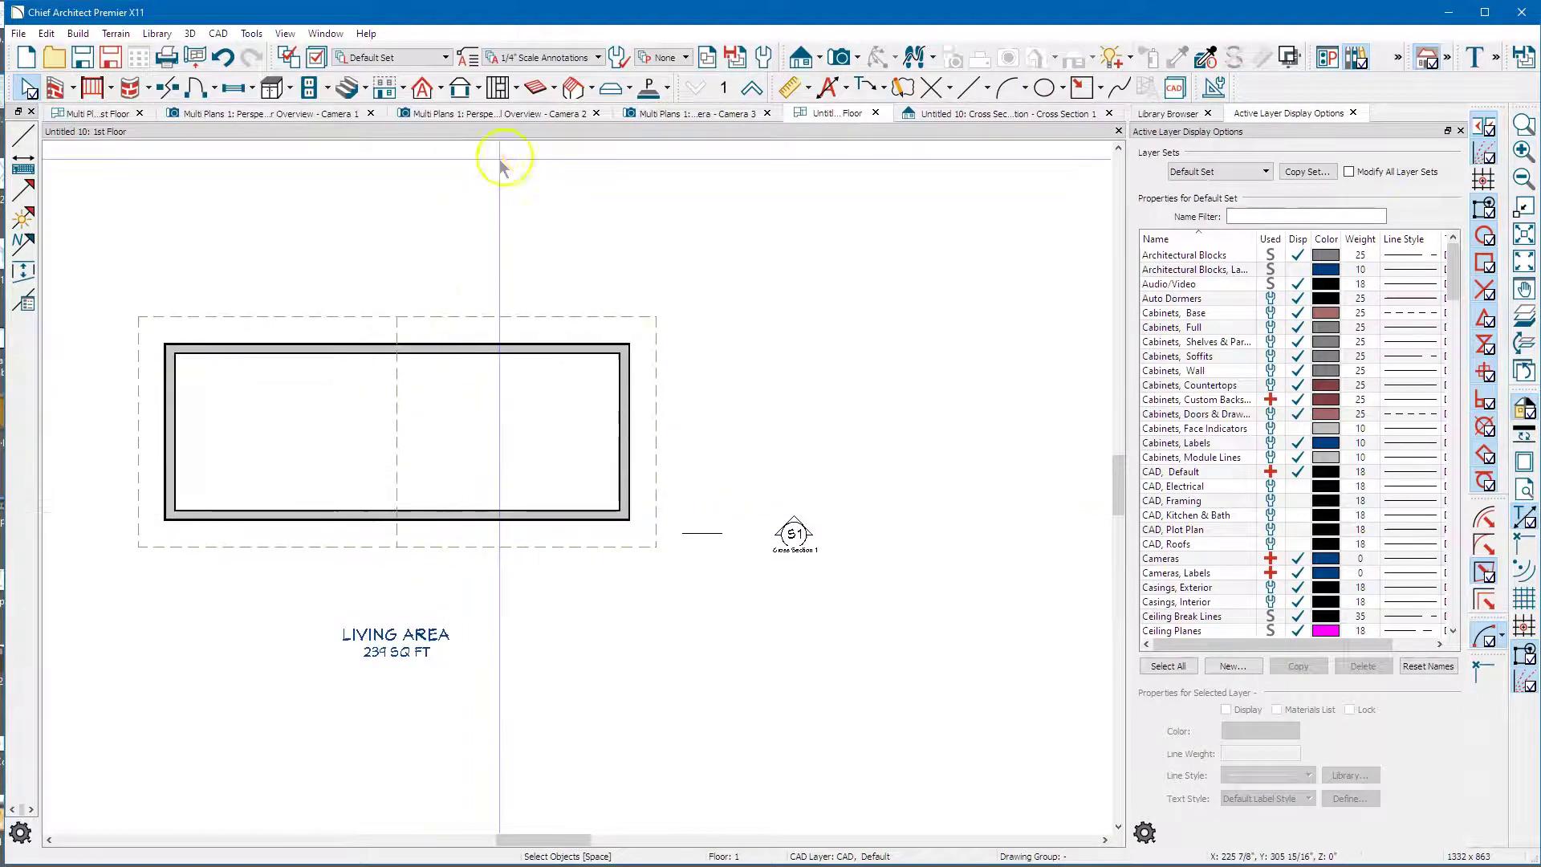
pyautogui.click(754, 94)
pyautogui.click(695, 87)
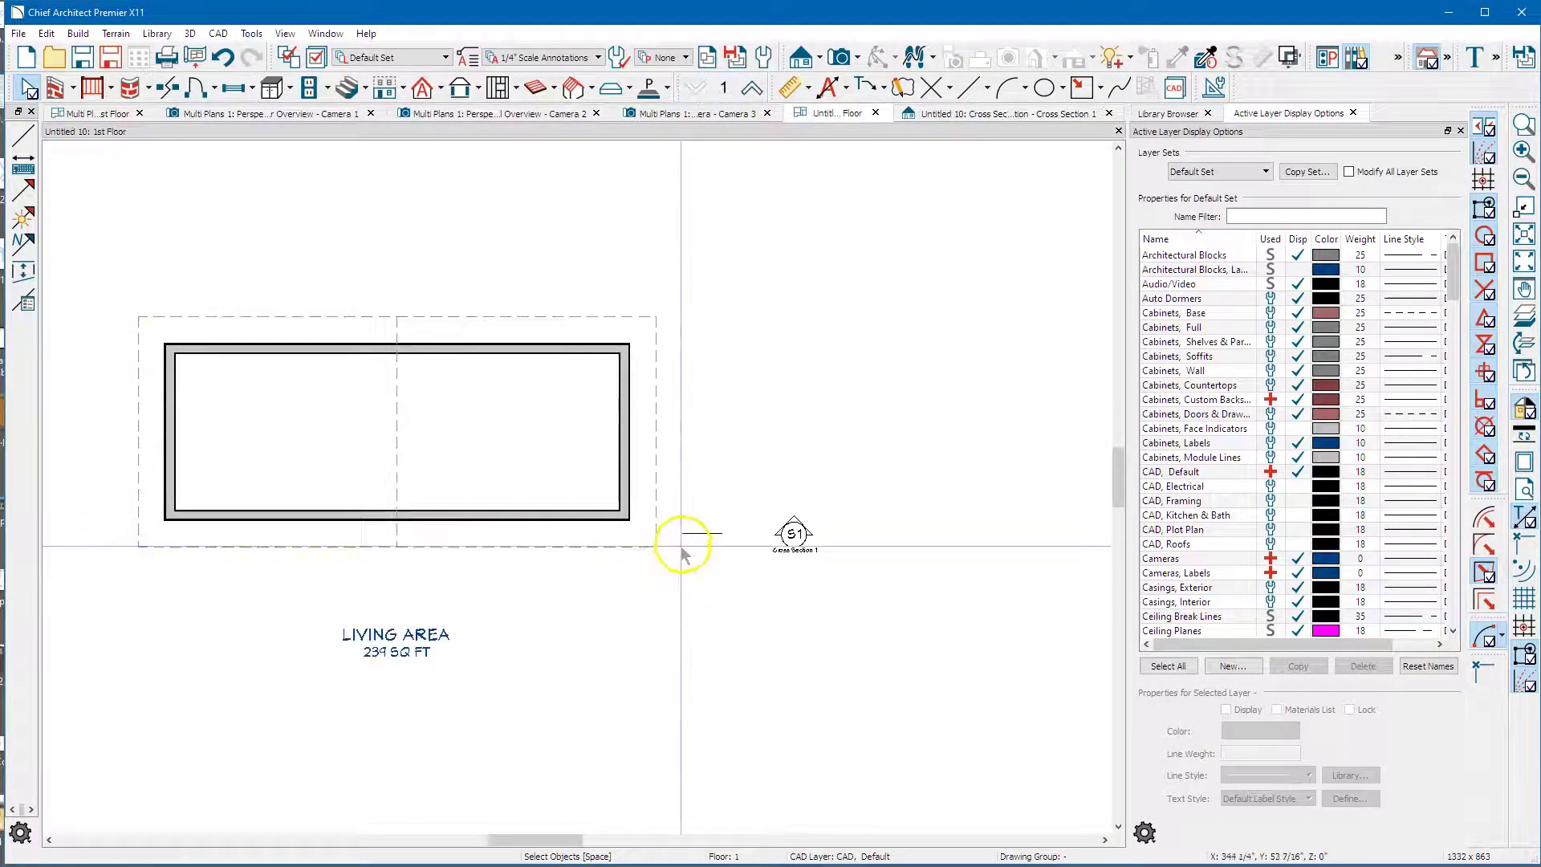
pyautogui.click(705, 539)
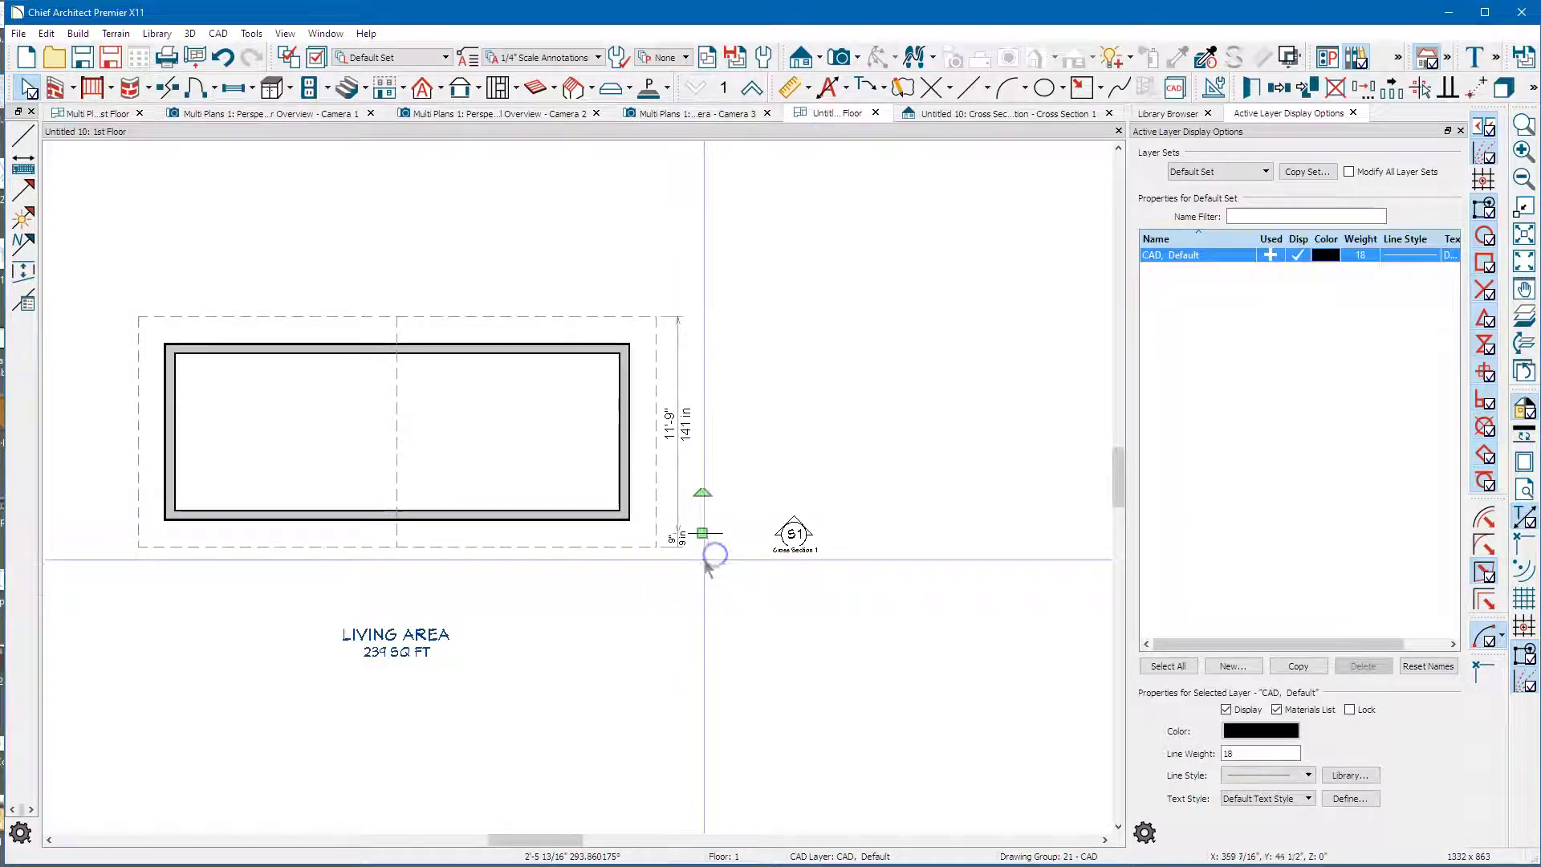
pyautogui.click(626, 709)
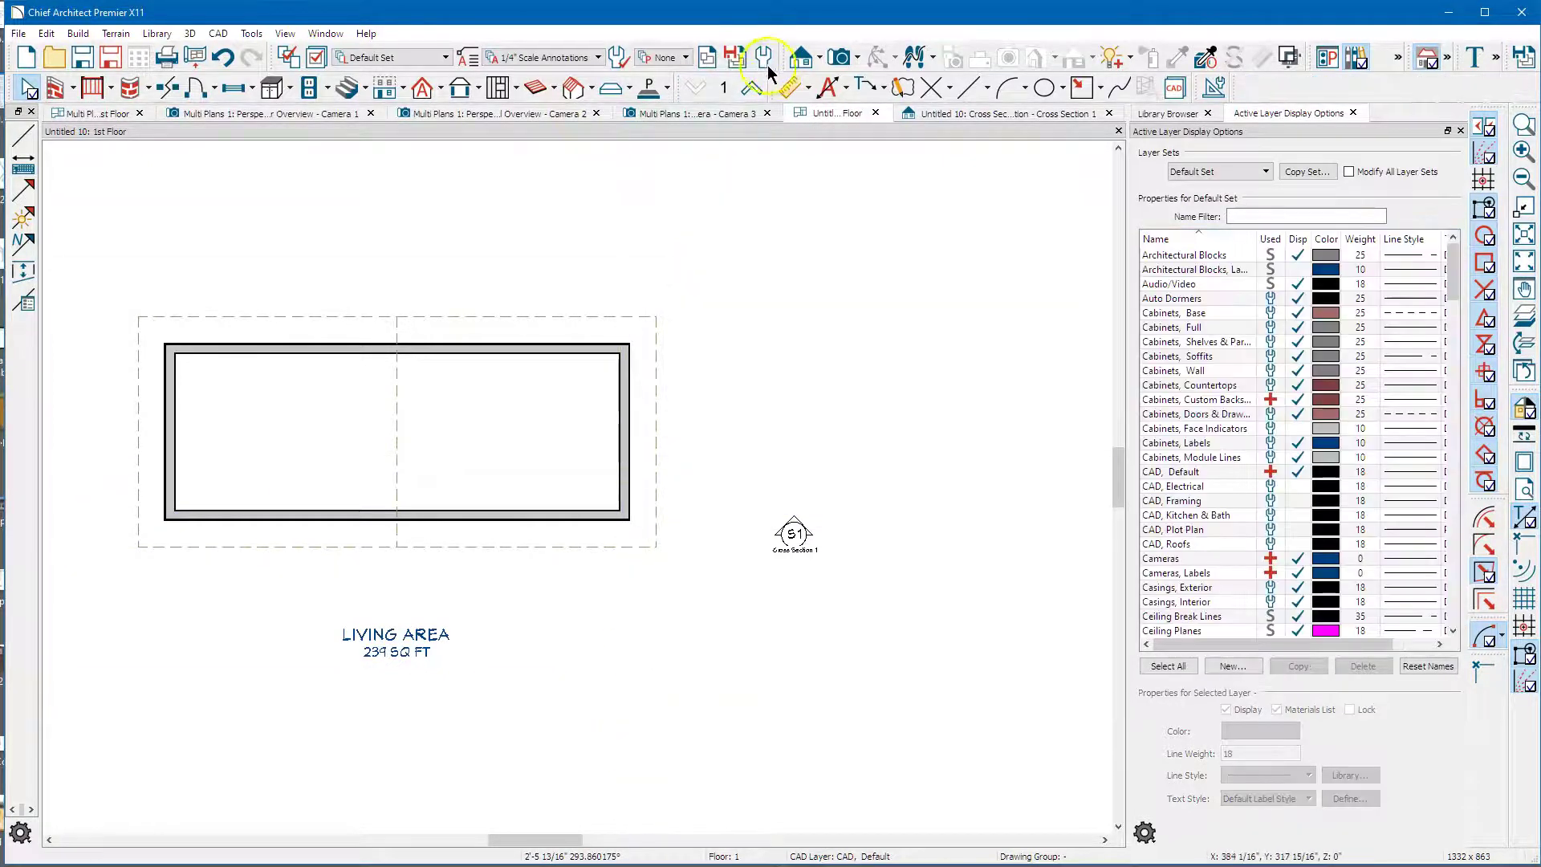
# - Paste the cut CAD line in its original position on the attic floor plan
pyautogui.click(755, 94)
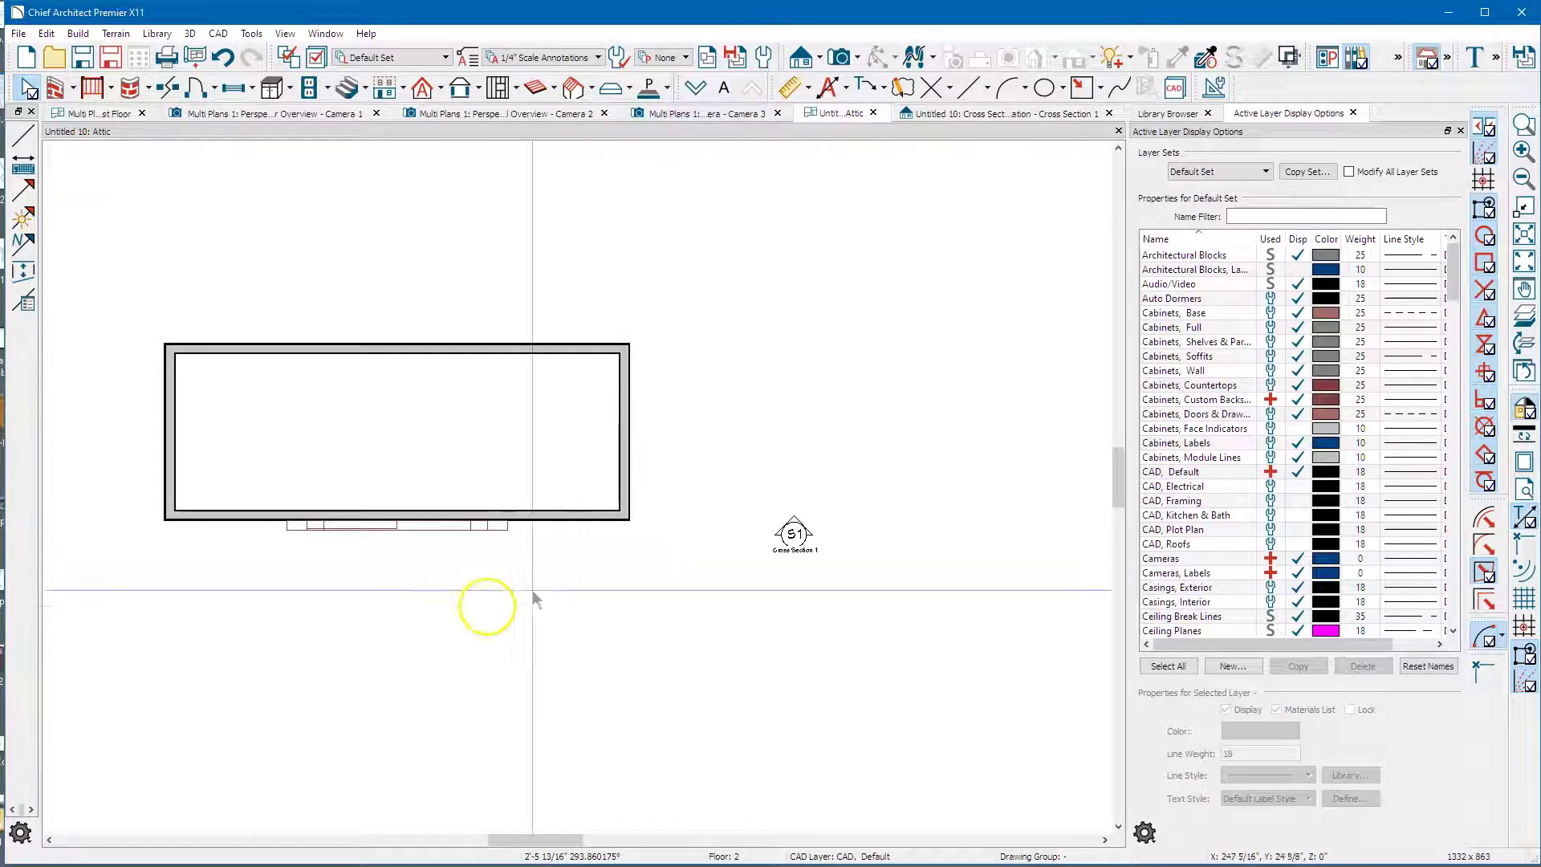
pyautogui.click(409, 546)
pyautogui.scroll(4, 406, 614)
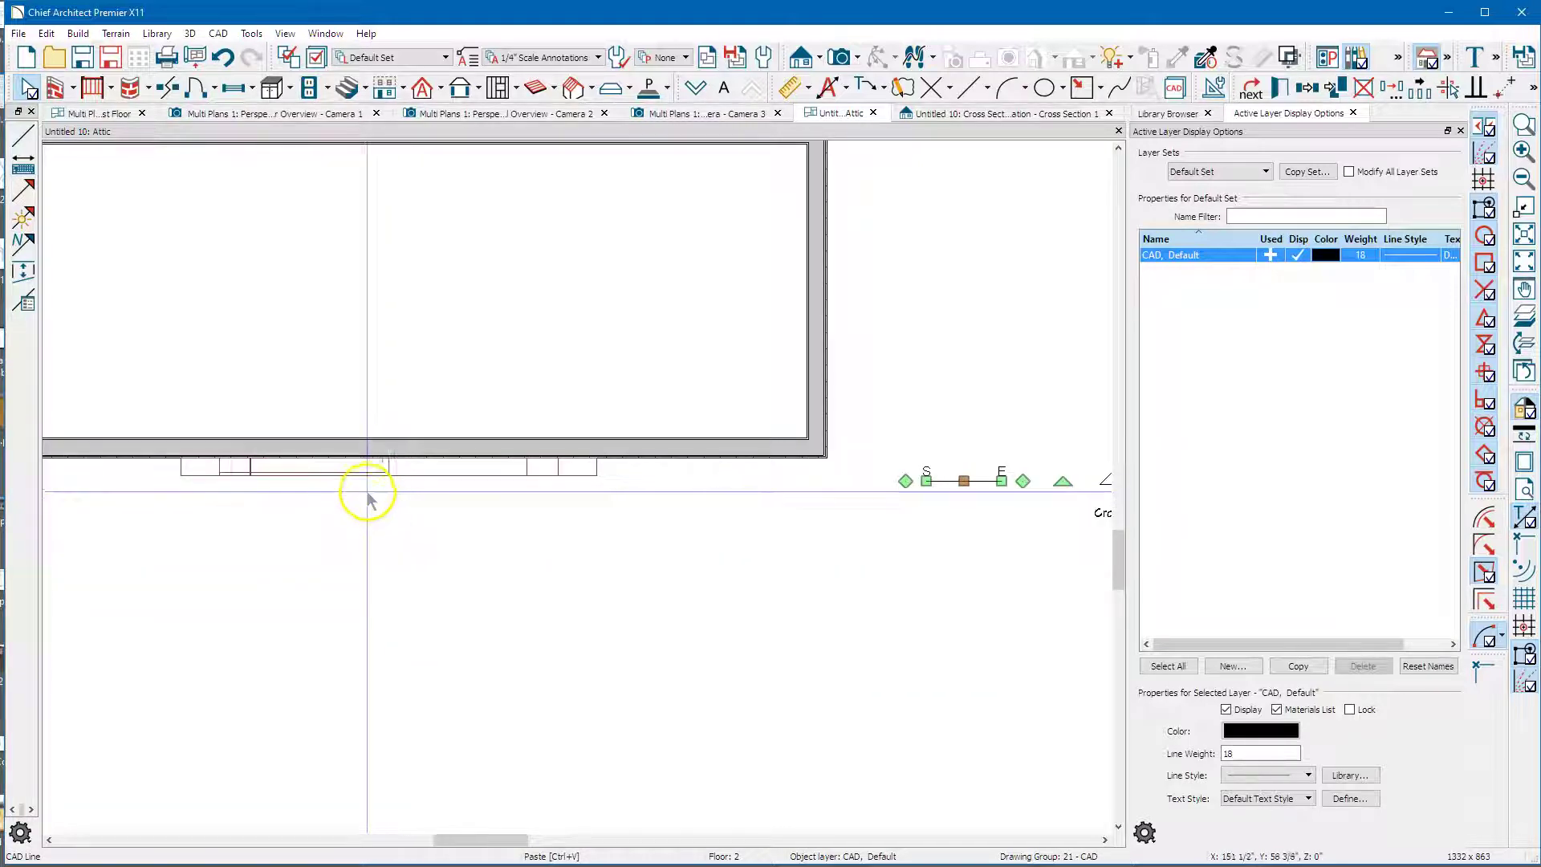
# - Center the long crosspiece backsplash in depth on the short CAD line using Center Object
pyautogui.click(430, 478)
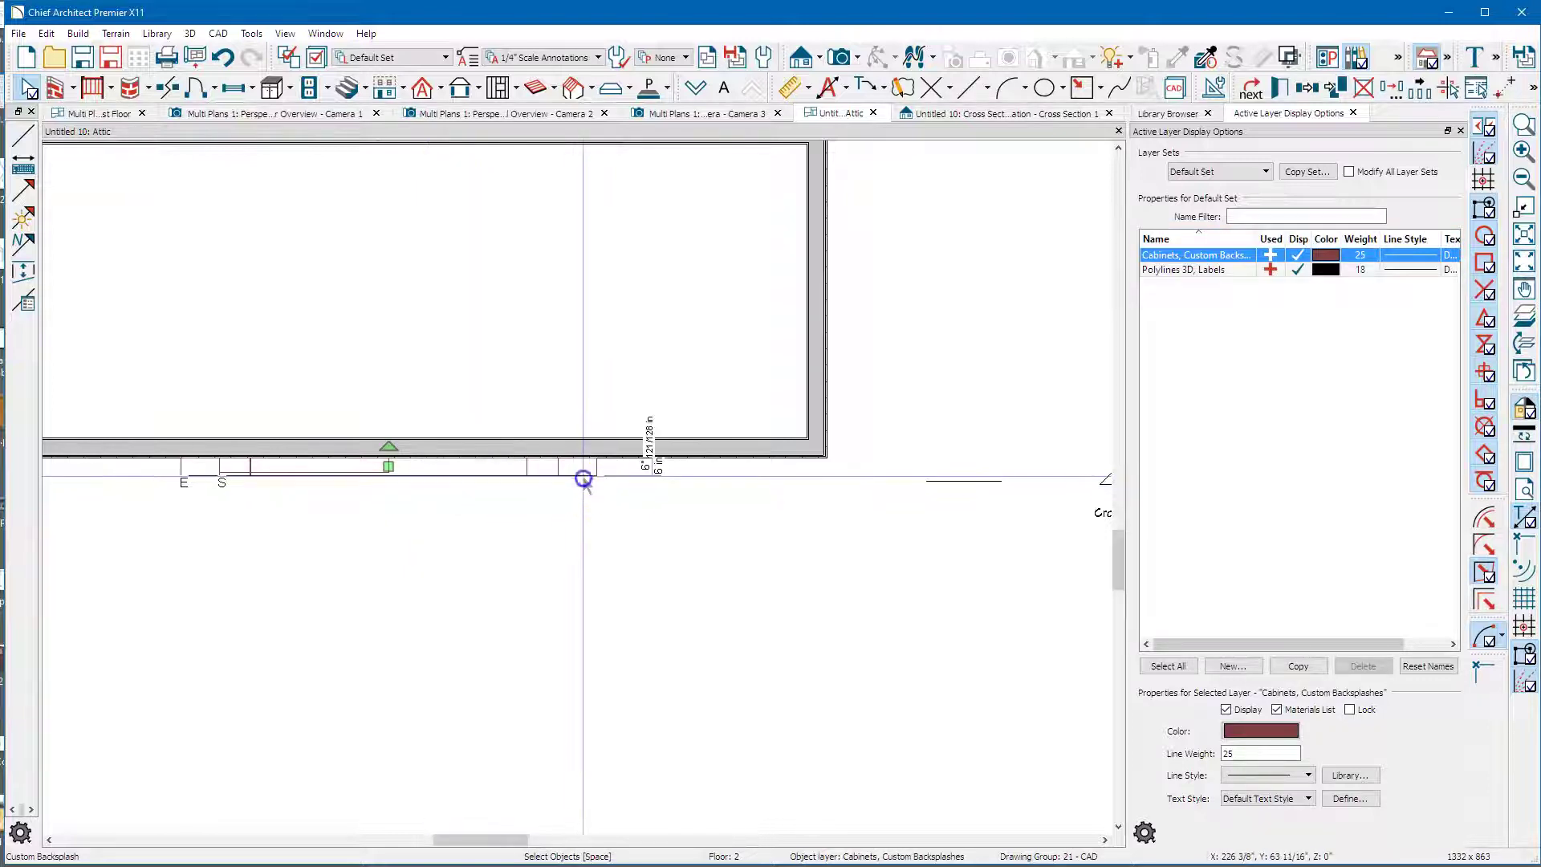
pyautogui.scroll(-3, 310, 540)
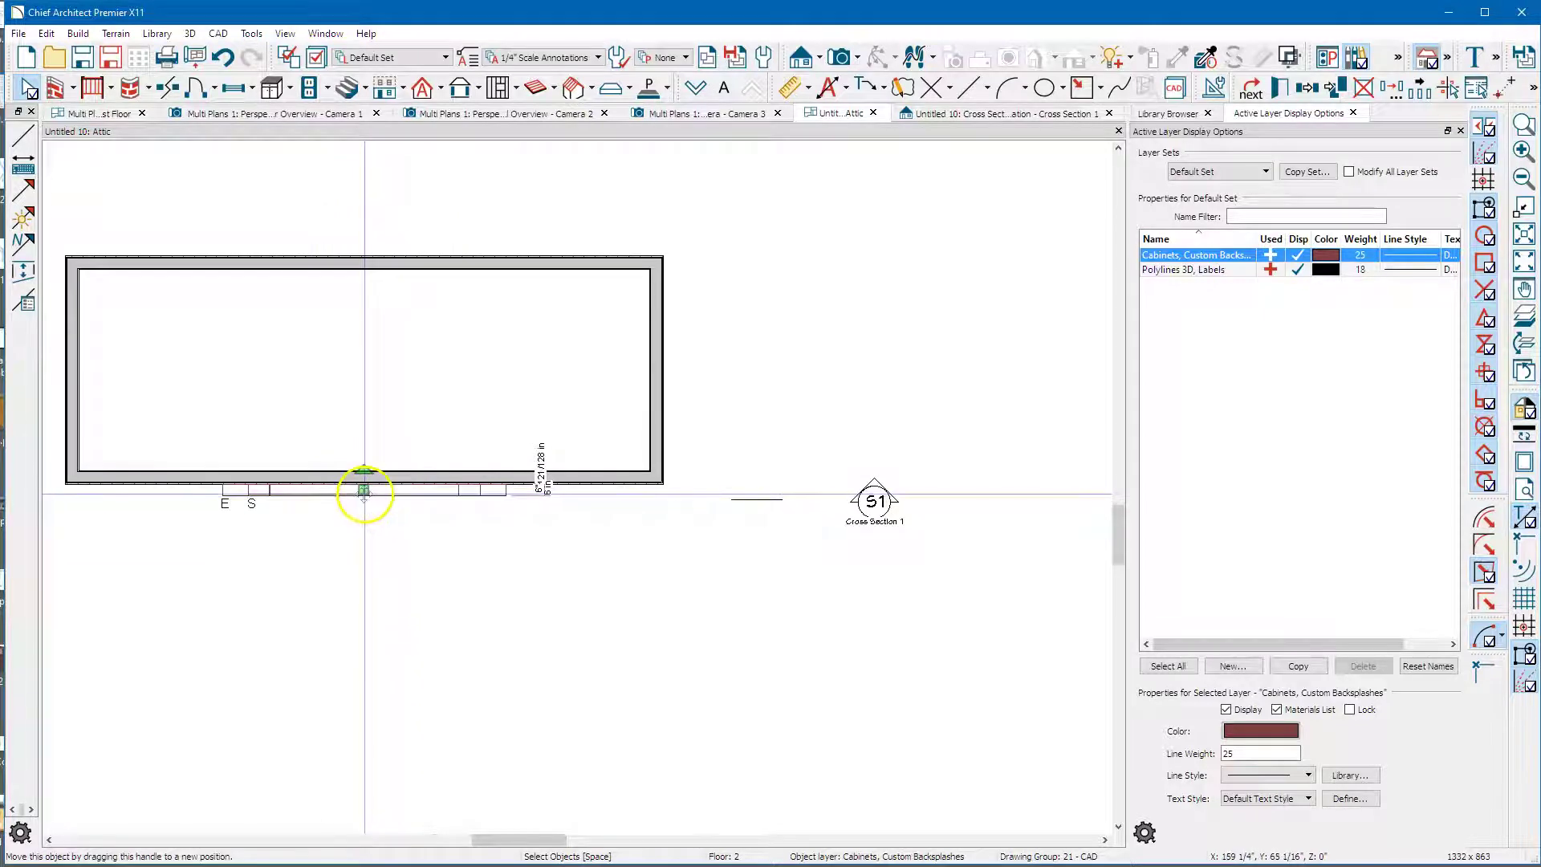
pyautogui.rightClick(363, 491)
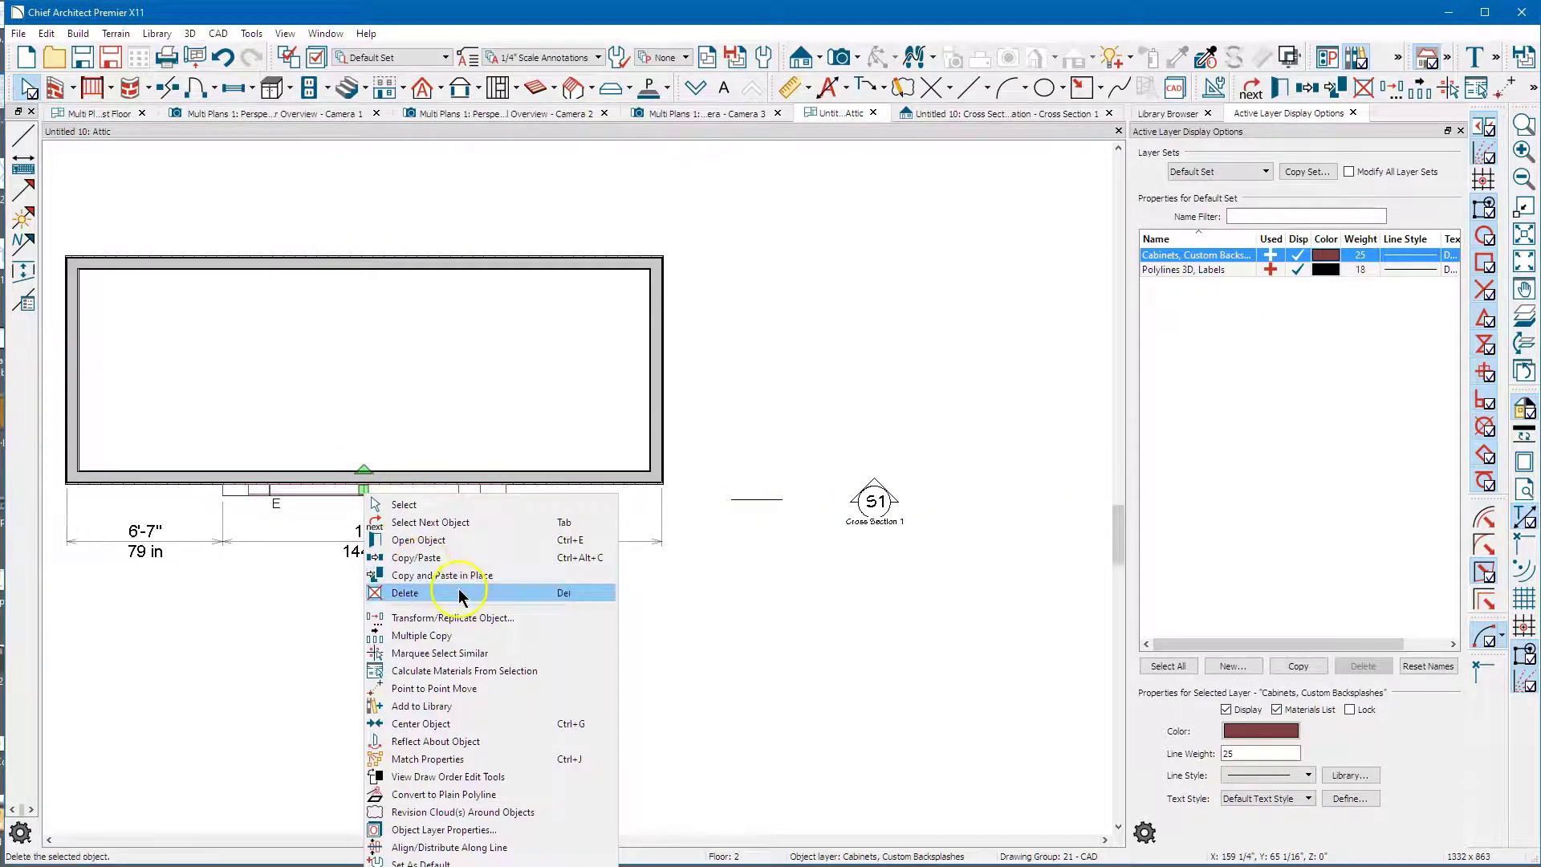
pyautogui.click(473, 730)
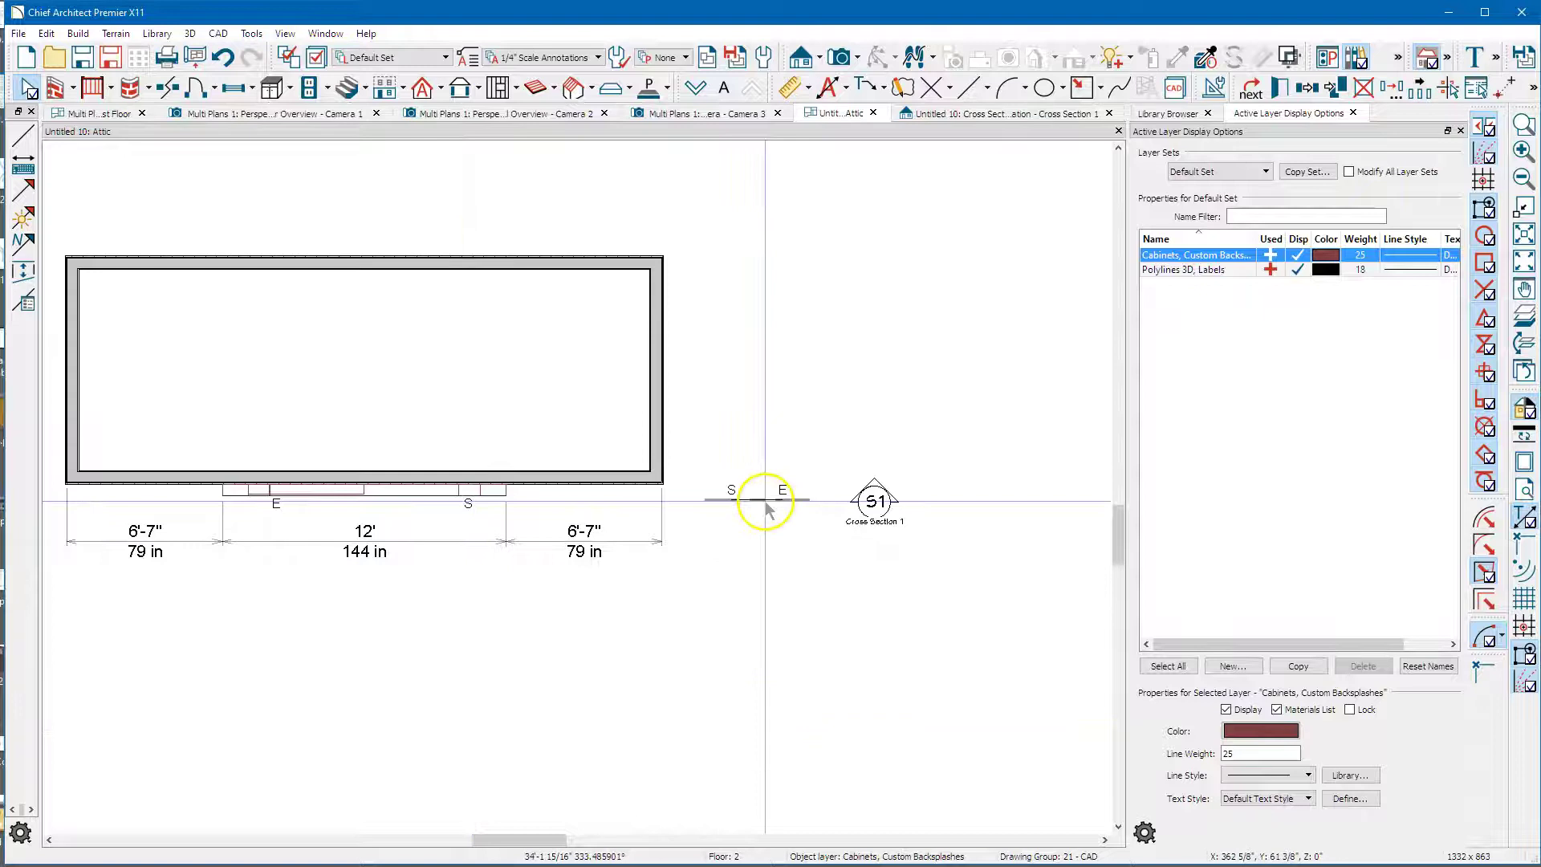
# - Center the shorter brace backsplash on the same CAD line, aligned with the crosspiece, and return to the cross-section view
pyautogui.scroll(2, 281, 491)
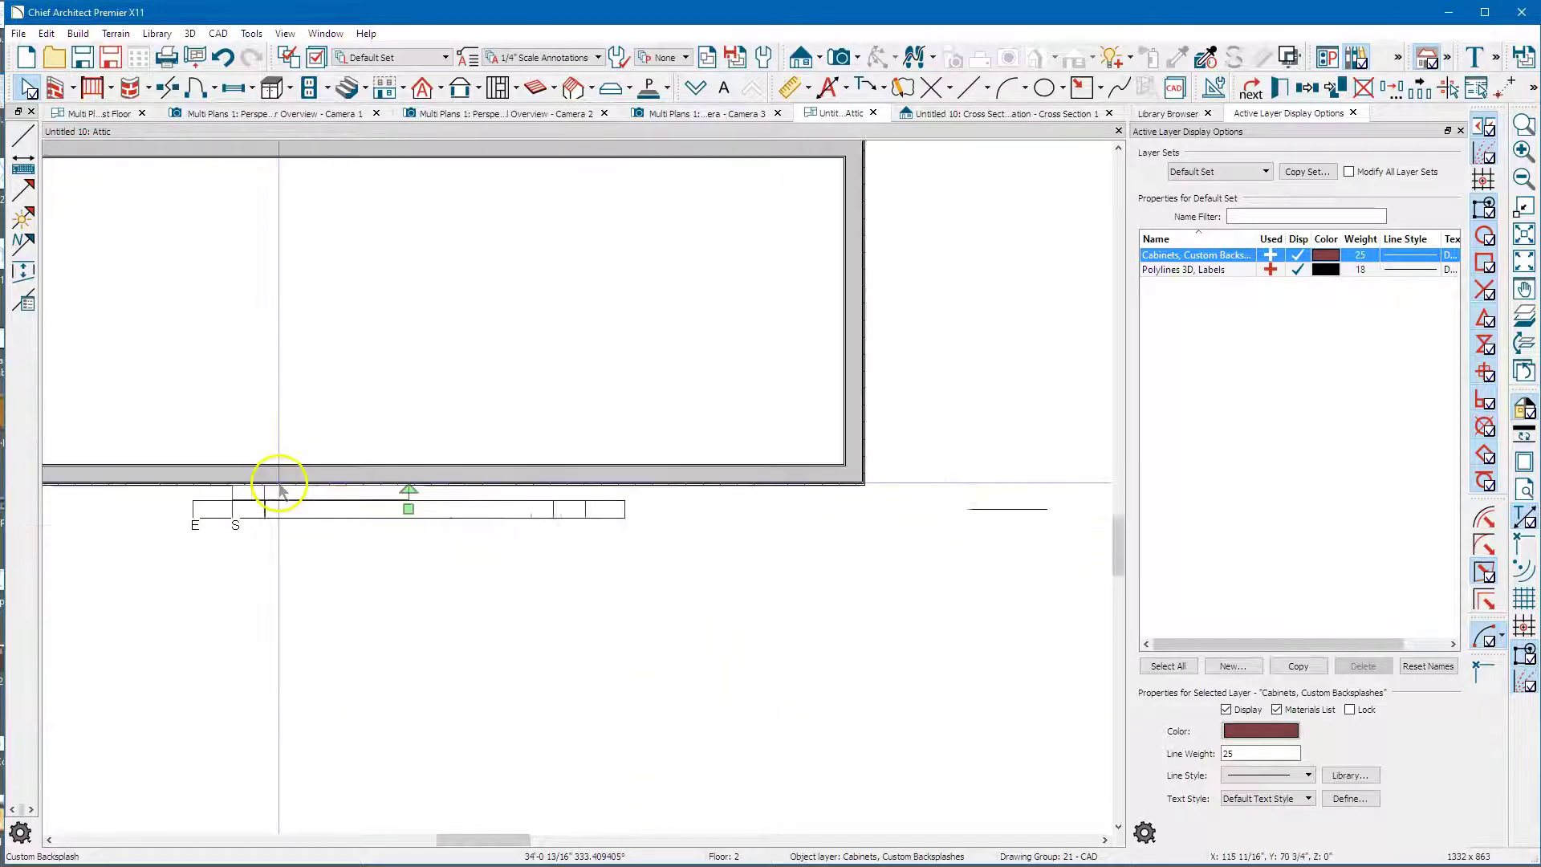
pyautogui.click(269, 491)
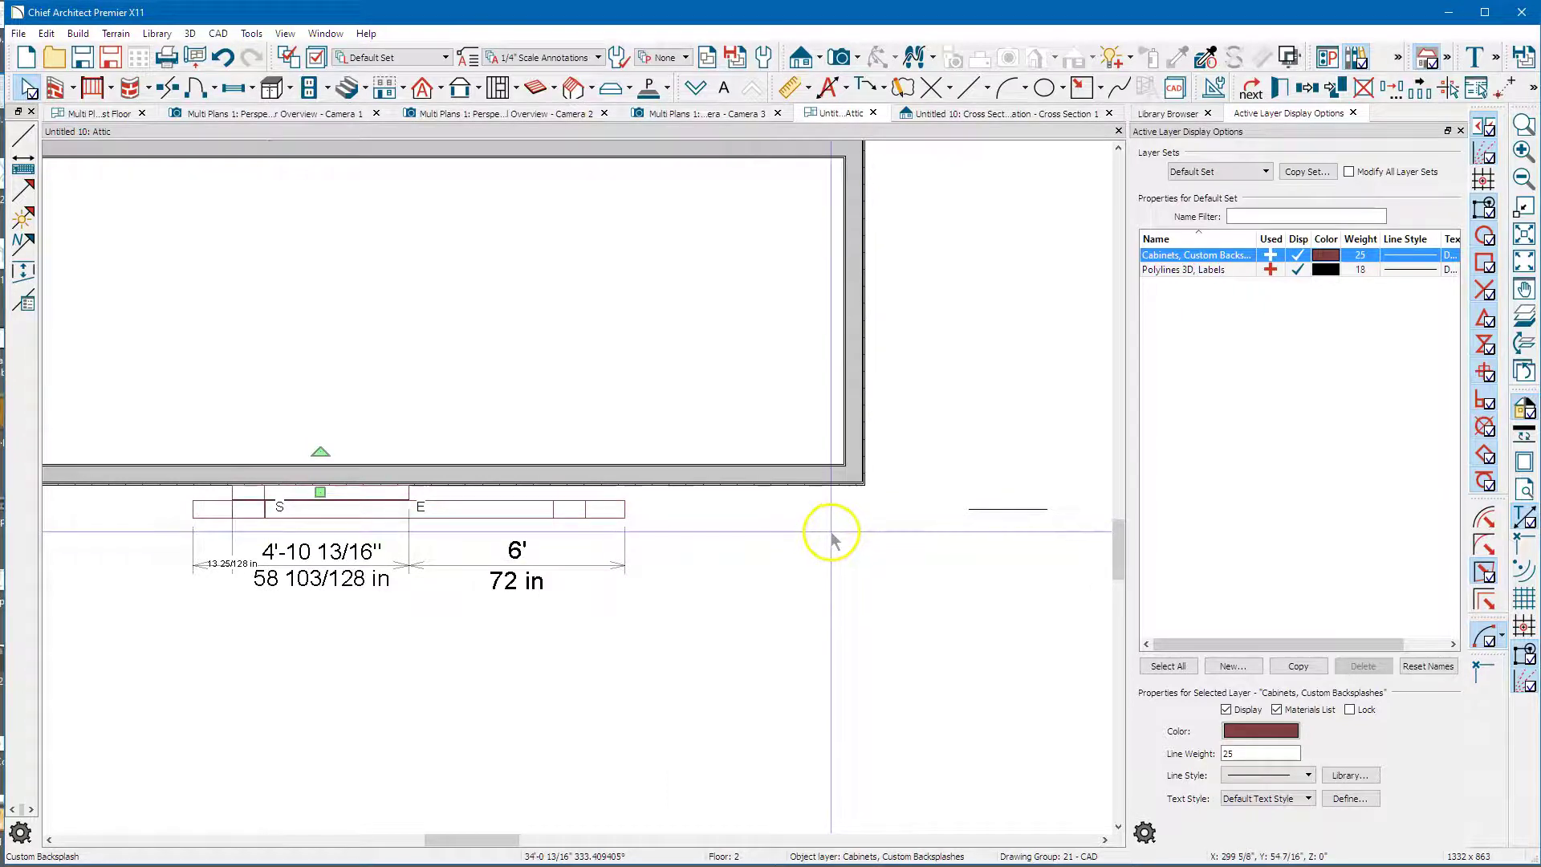
pyautogui.rightClick(322, 493)
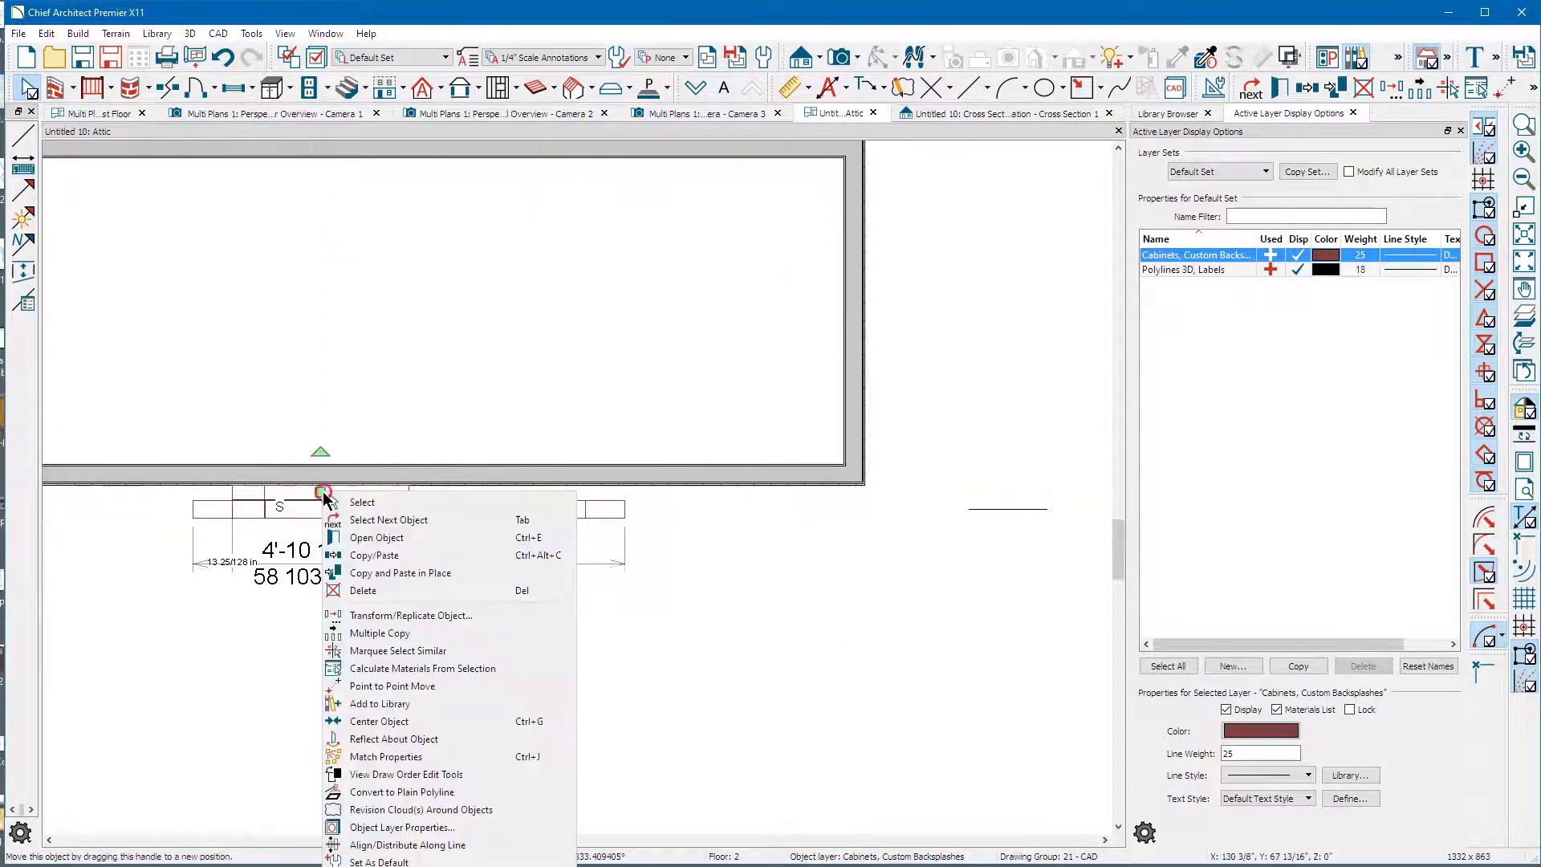
pyautogui.click(457, 721)
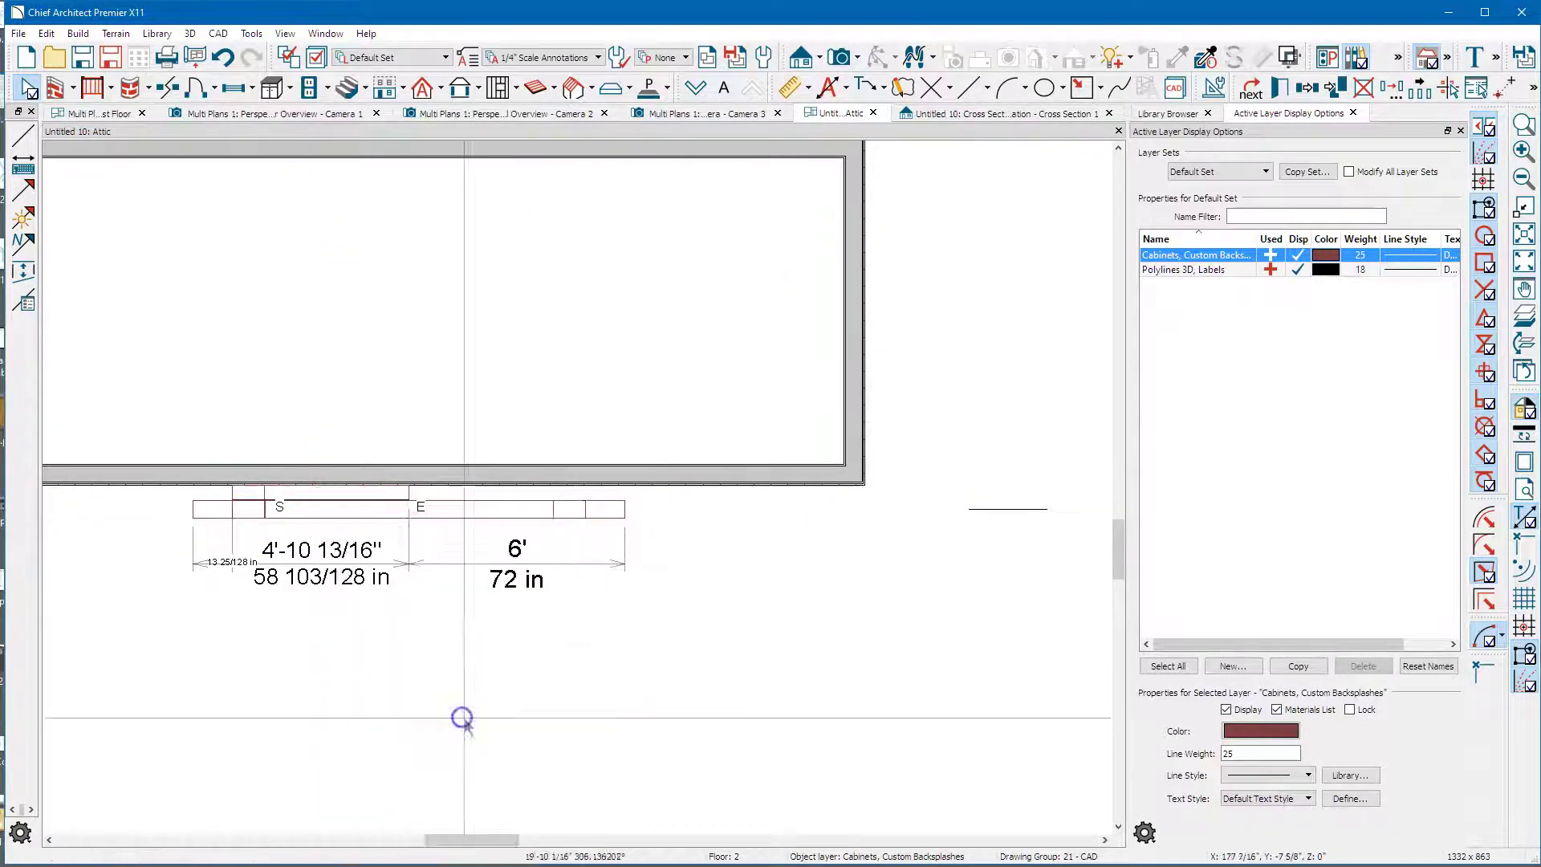
pyautogui.click(978, 509)
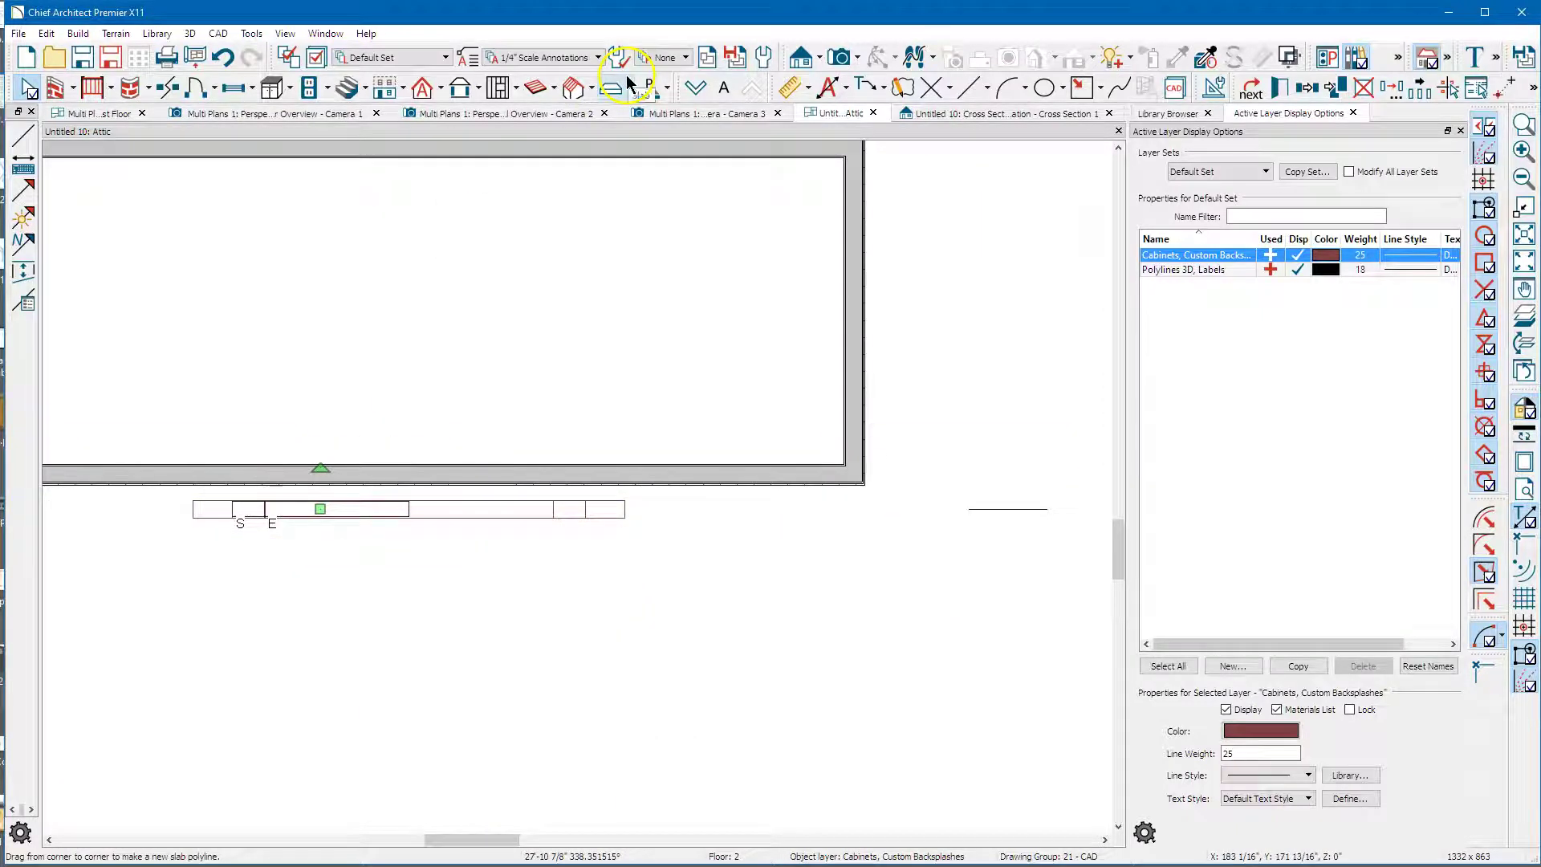
pyautogui.click(945, 119)
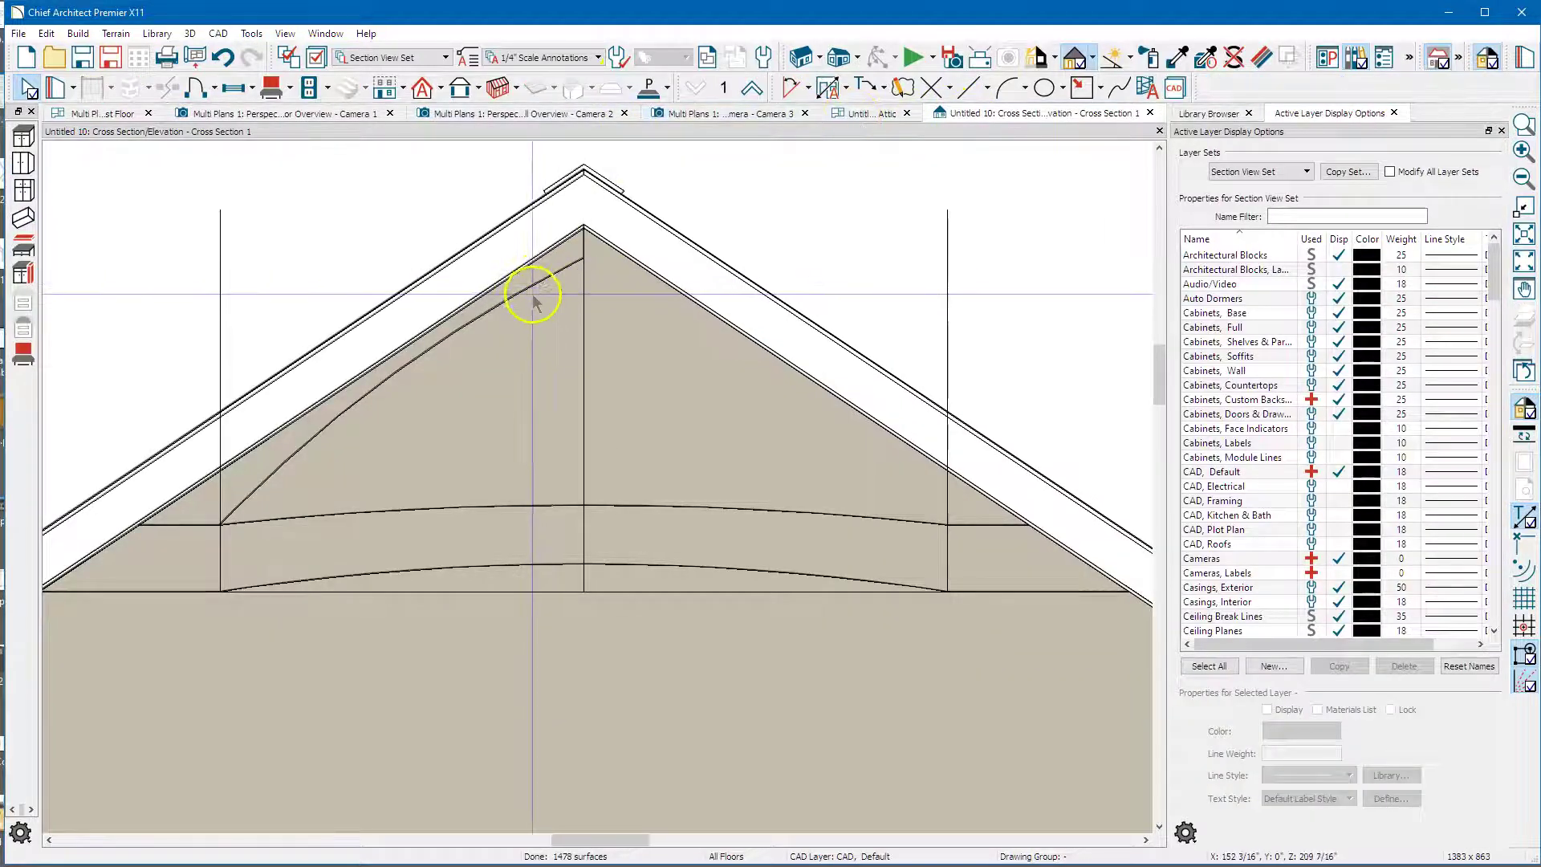
pyautogui.scroll(-5, 462, 418)
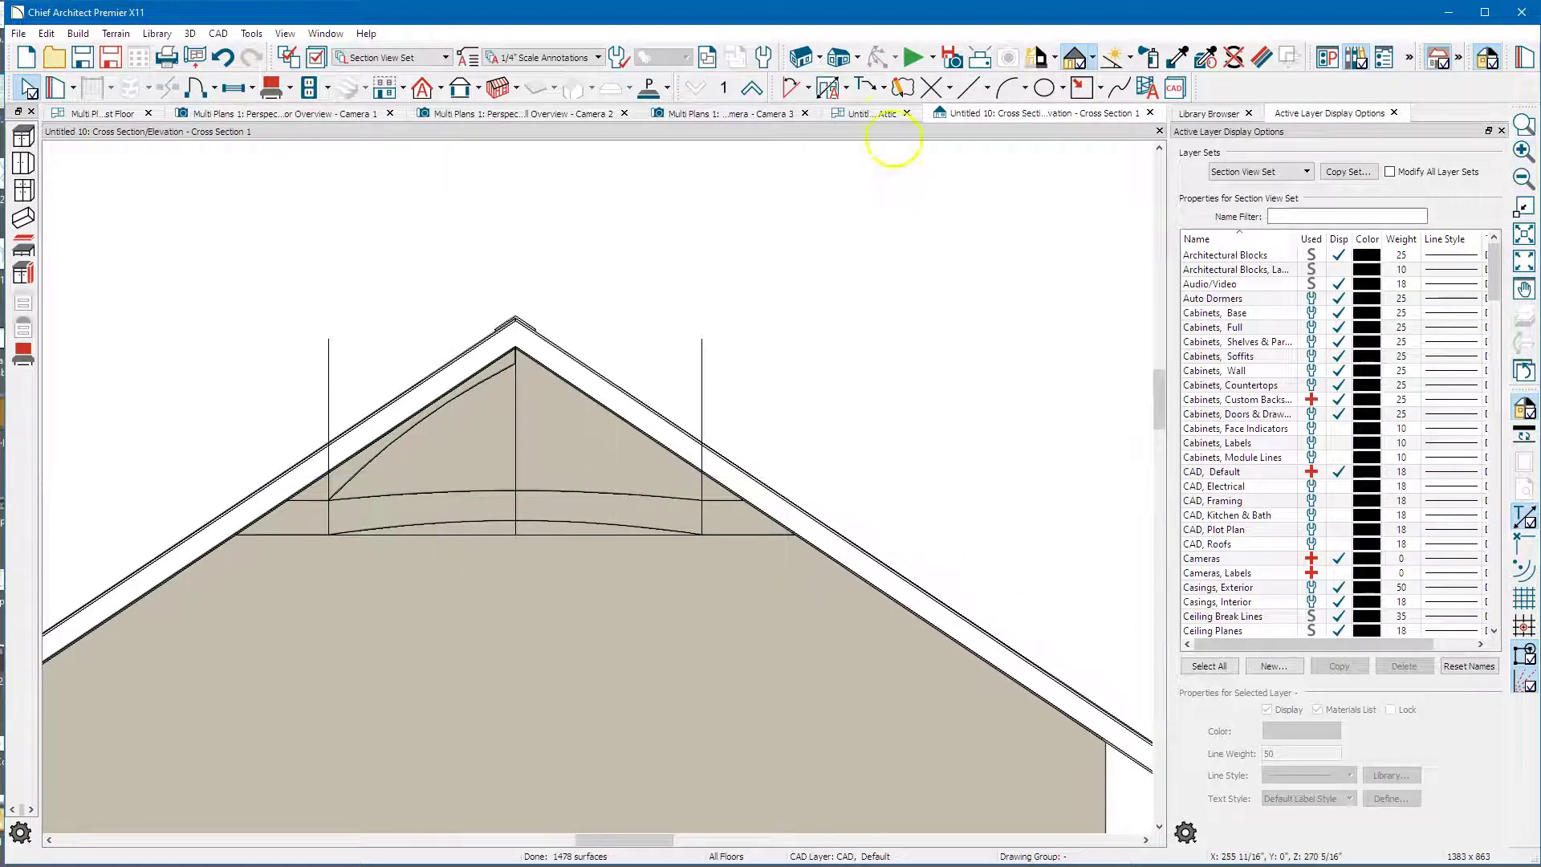
# - In the attic plan, move the Cross Section 1 camera about 1'-1" farther from the wall, beyond the backsplashes, and return to the cross-section view
pyautogui.click(871, 113)
pyautogui.scroll(-4, 329, 372)
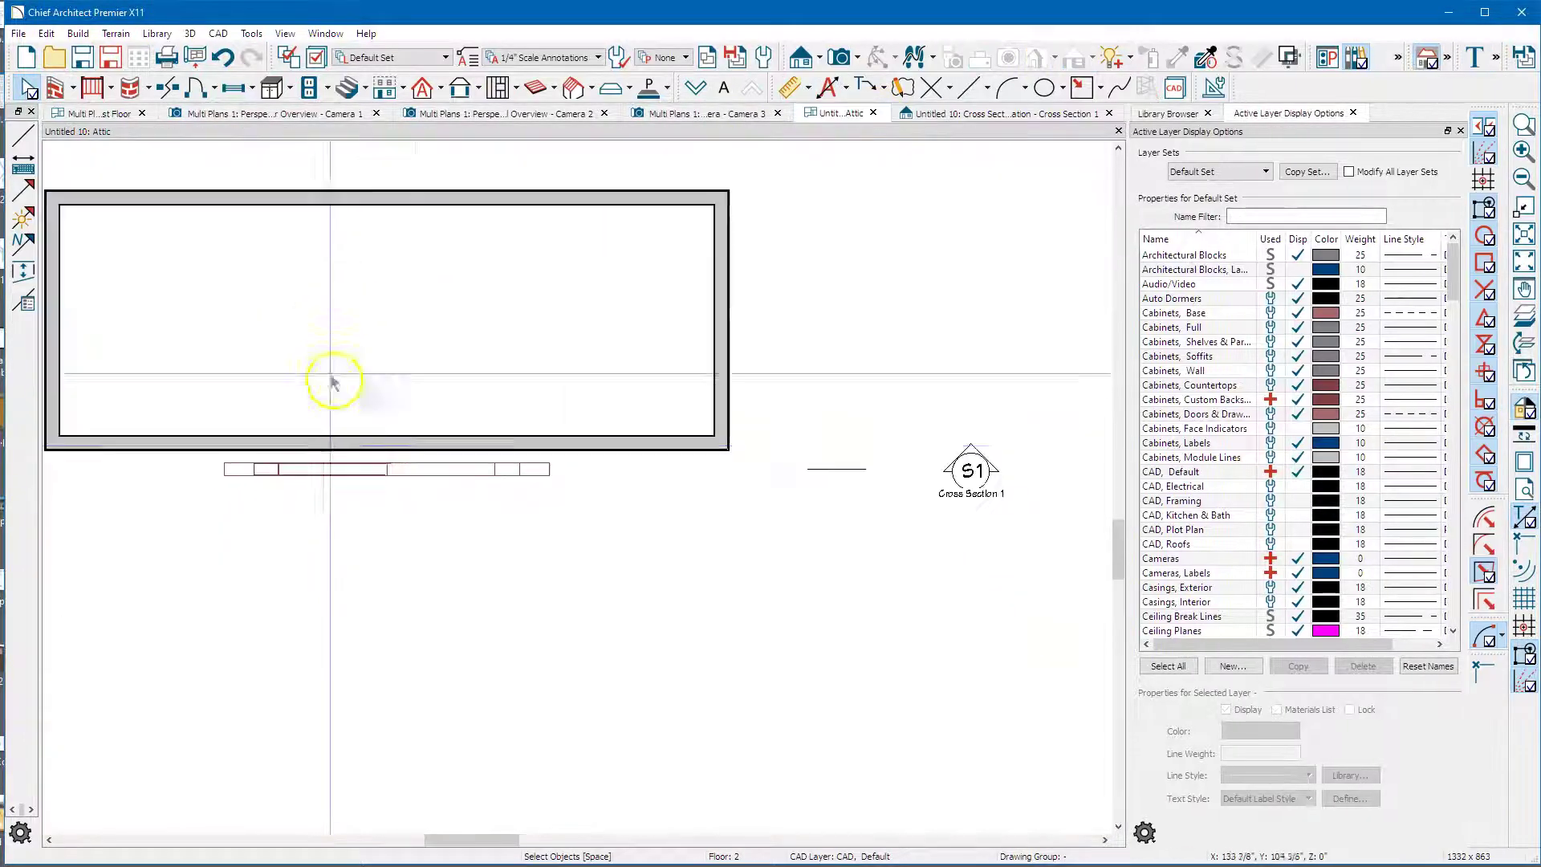
pyautogui.click(874, 467)
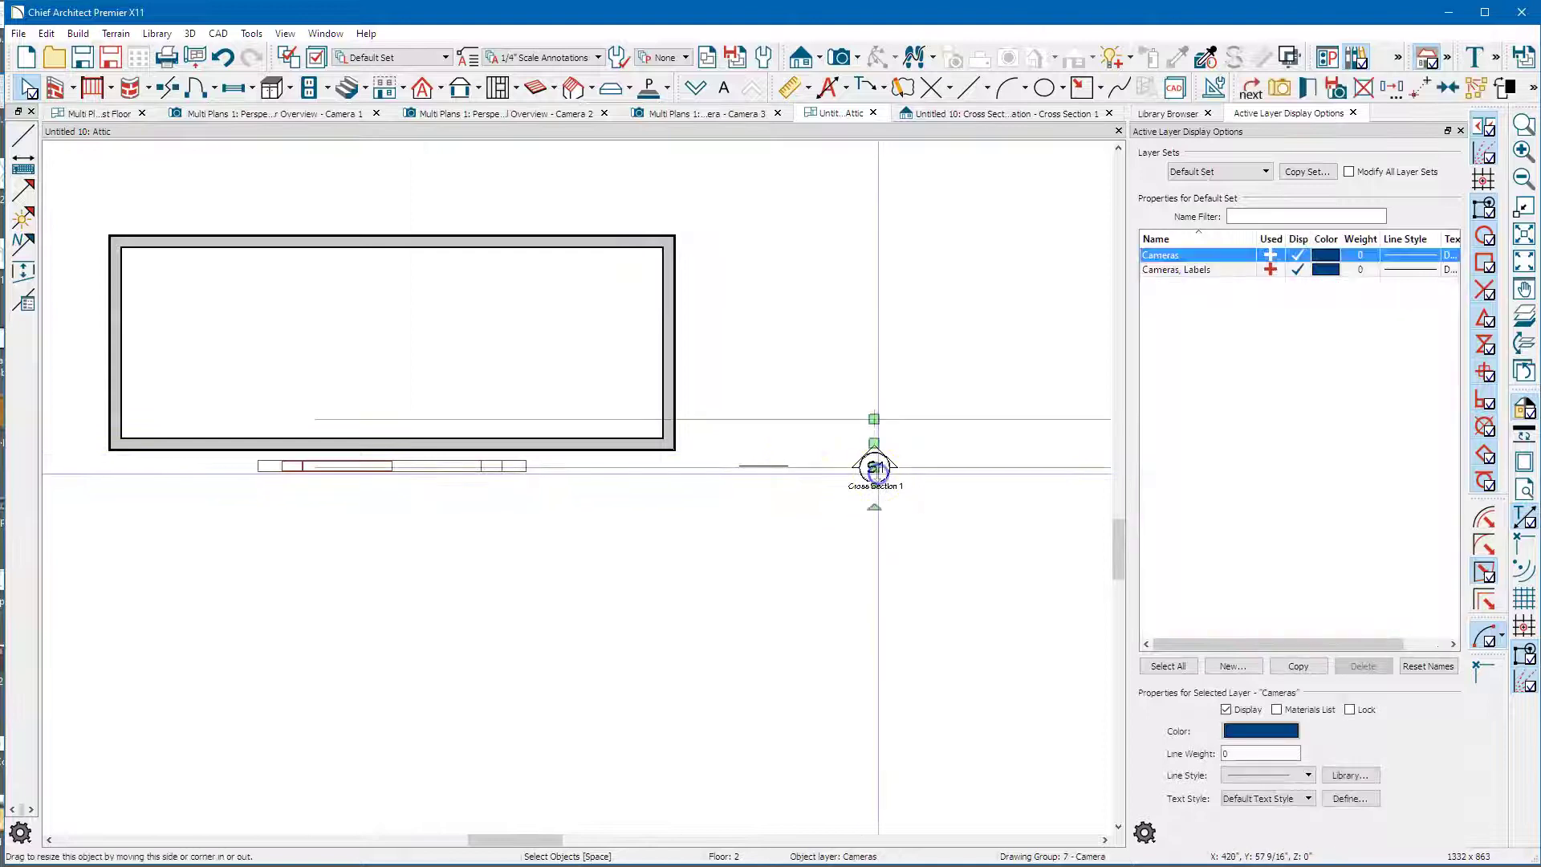
pyautogui.moveTo(874, 467); pyautogui.dragTo(874, 491)
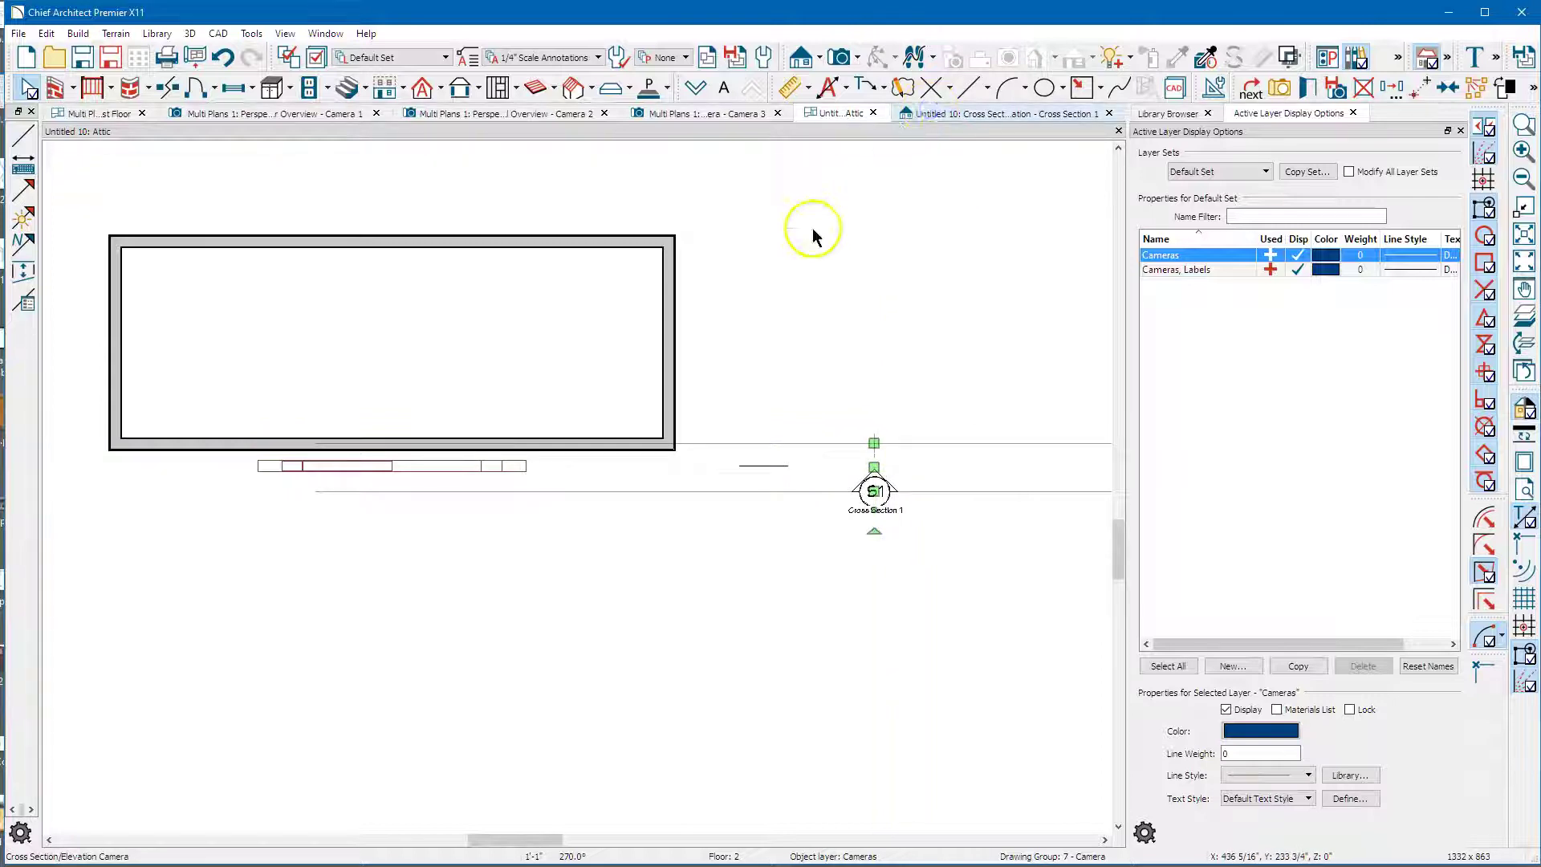
pyautogui.scroll(-3, 1025, 435)
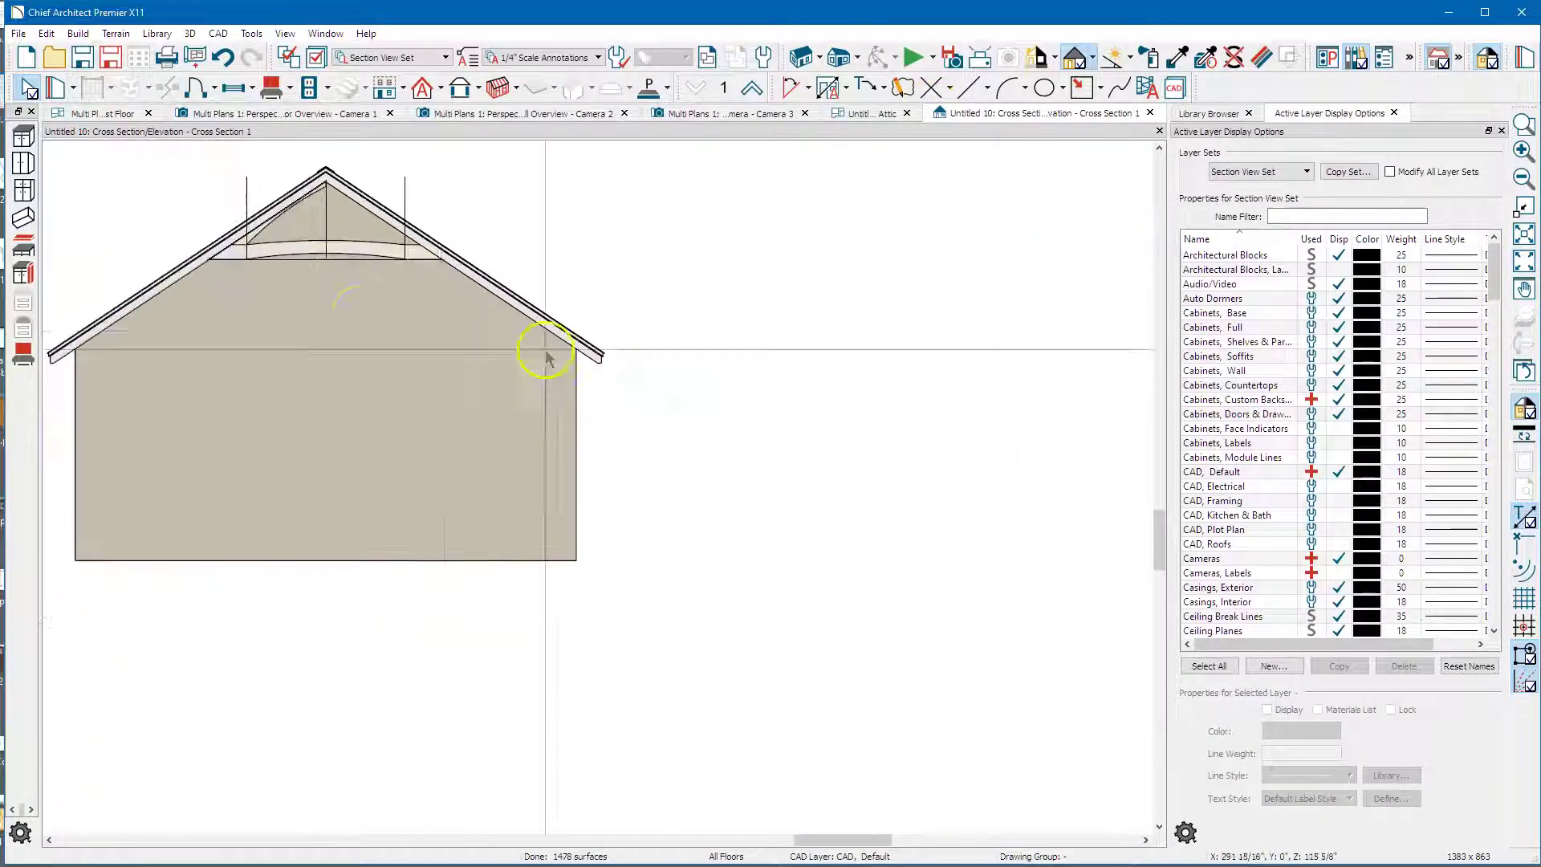
# - Turn off the display of the Roof Planes layer in the cross-section view
pyautogui.scroll(4, 388, 444)
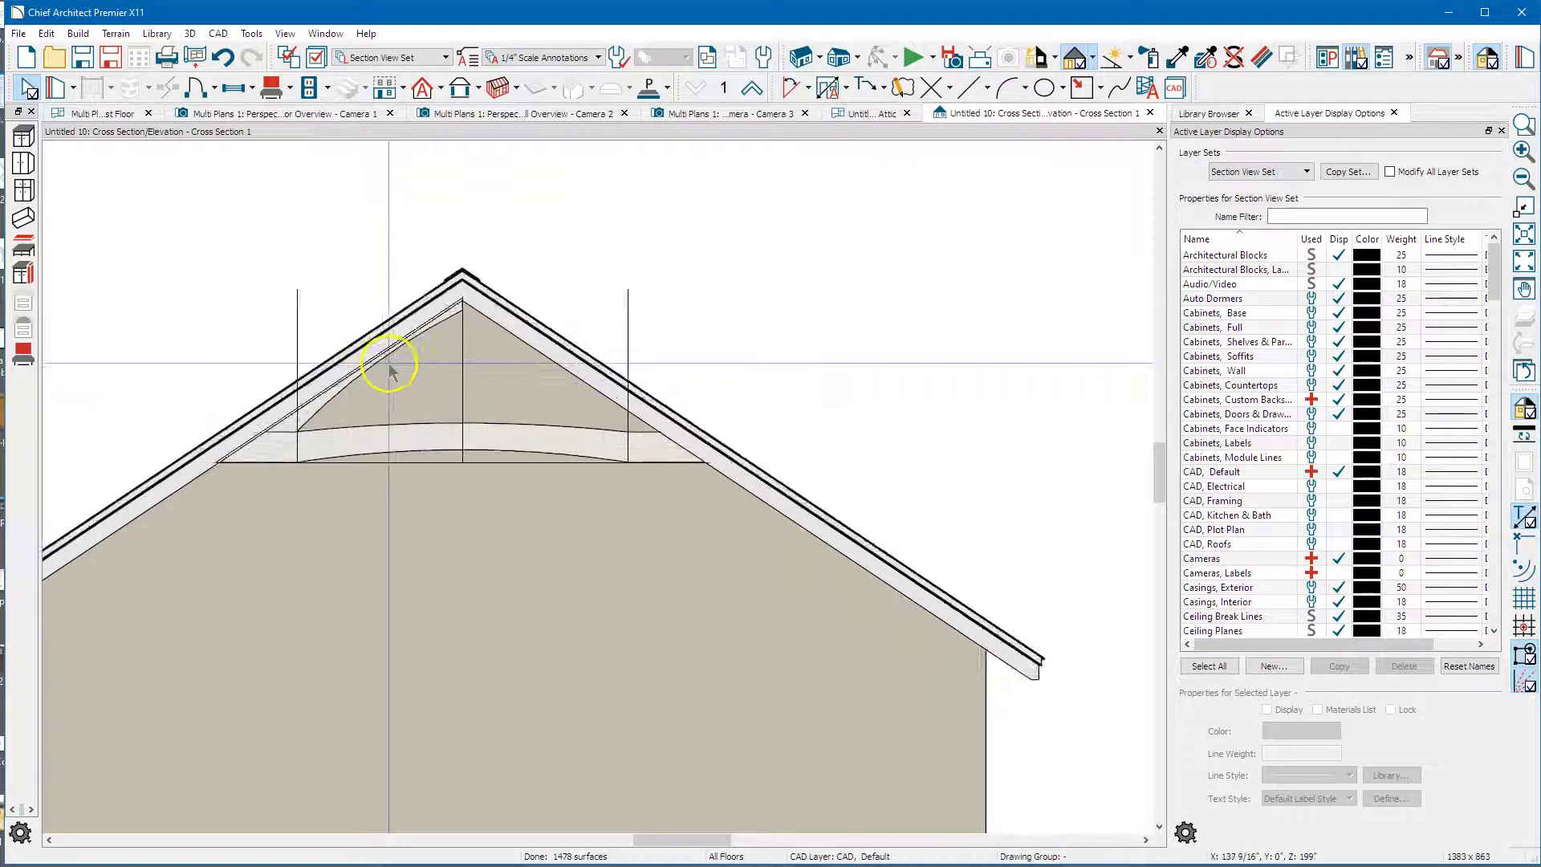
pyautogui.scroll(3, 388, 368)
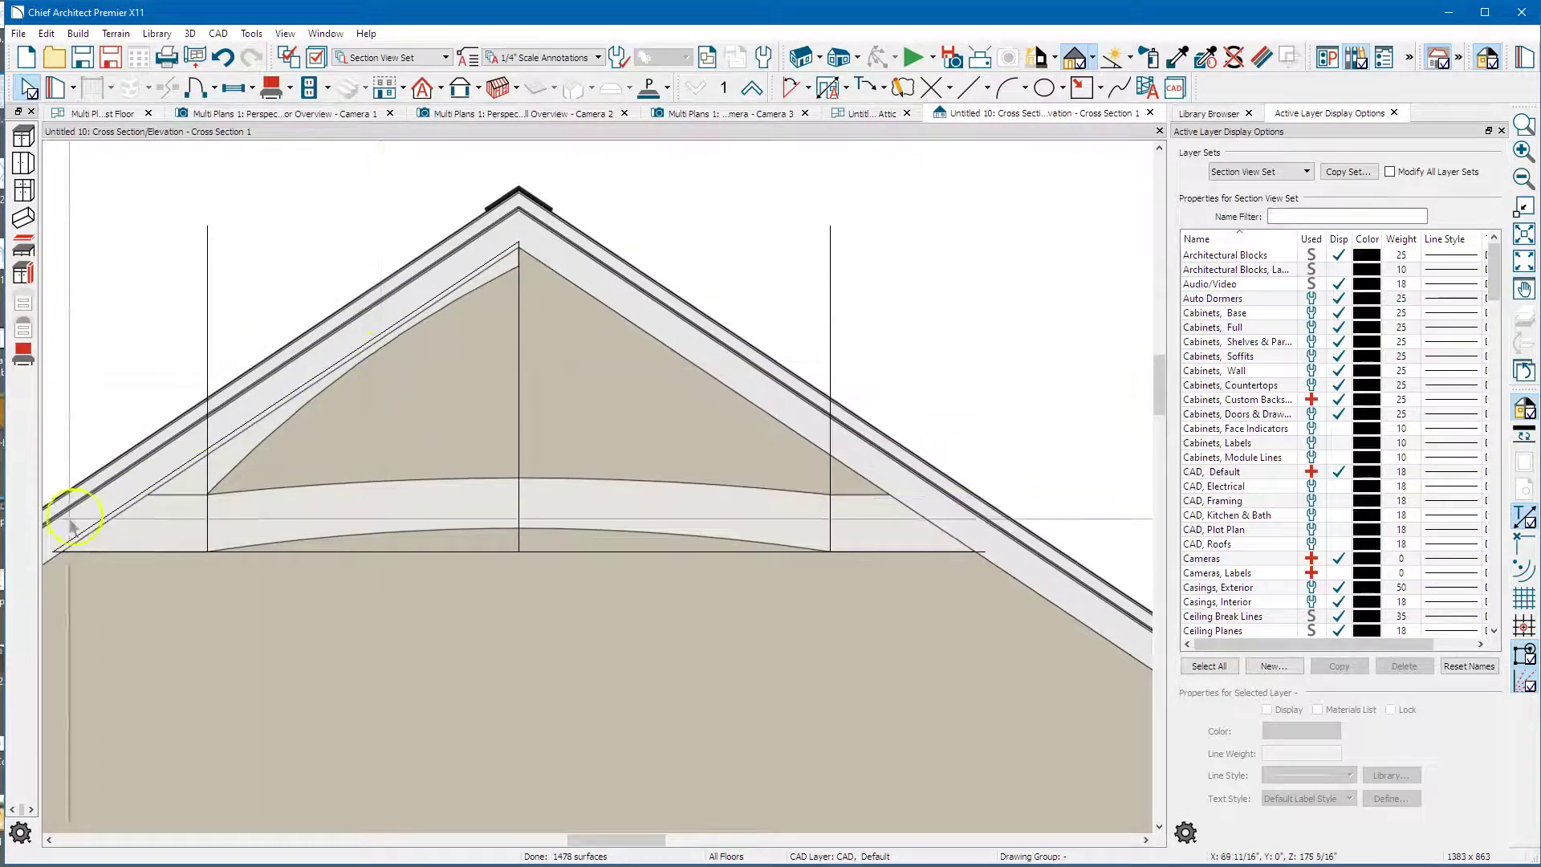
pyautogui.click(650, 319)
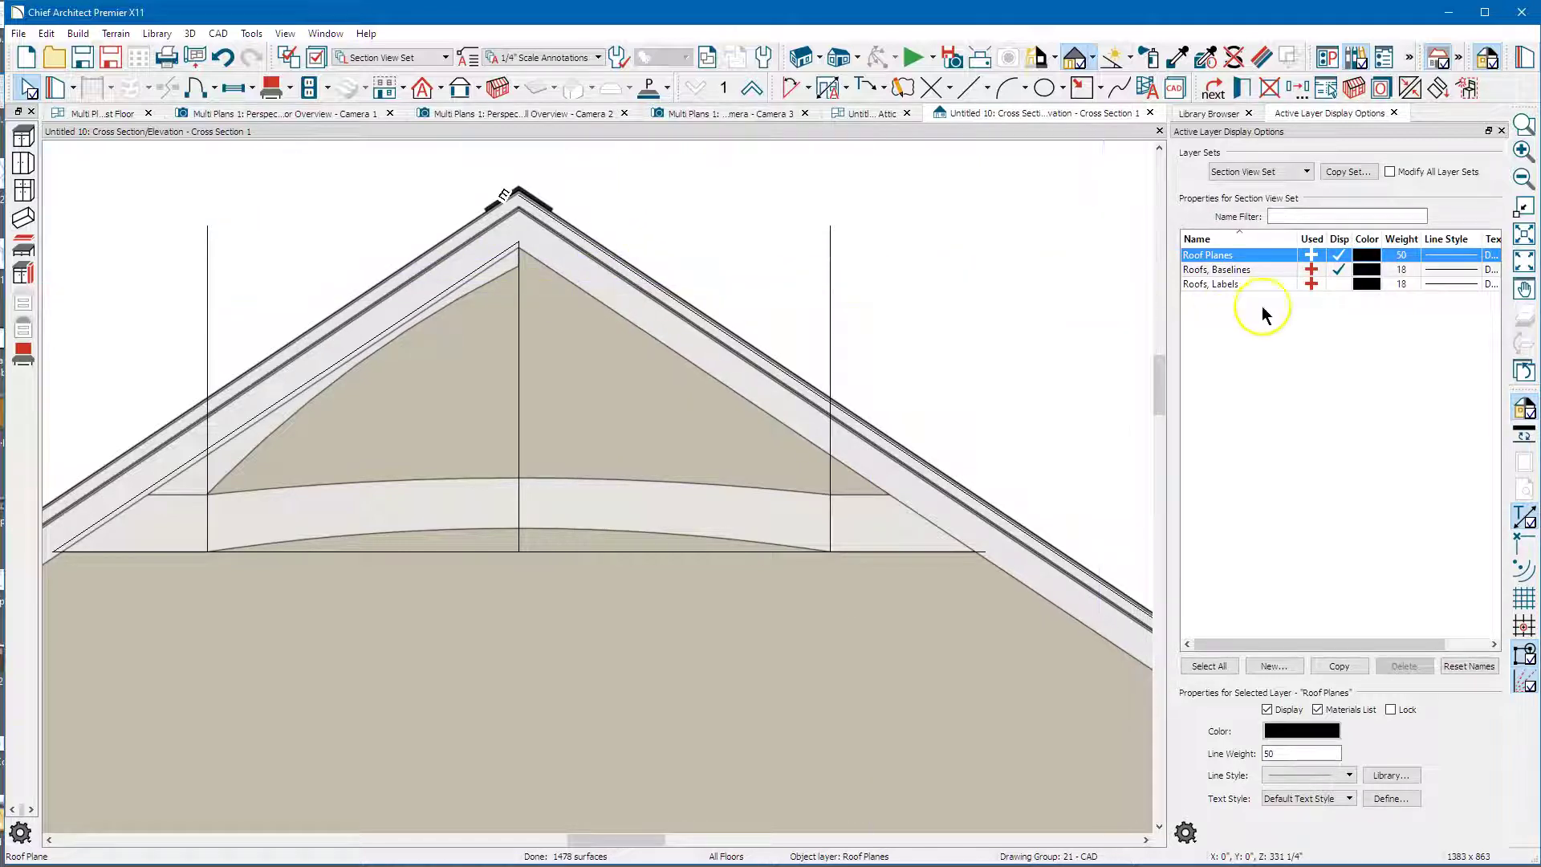
pyautogui.click(1337, 257)
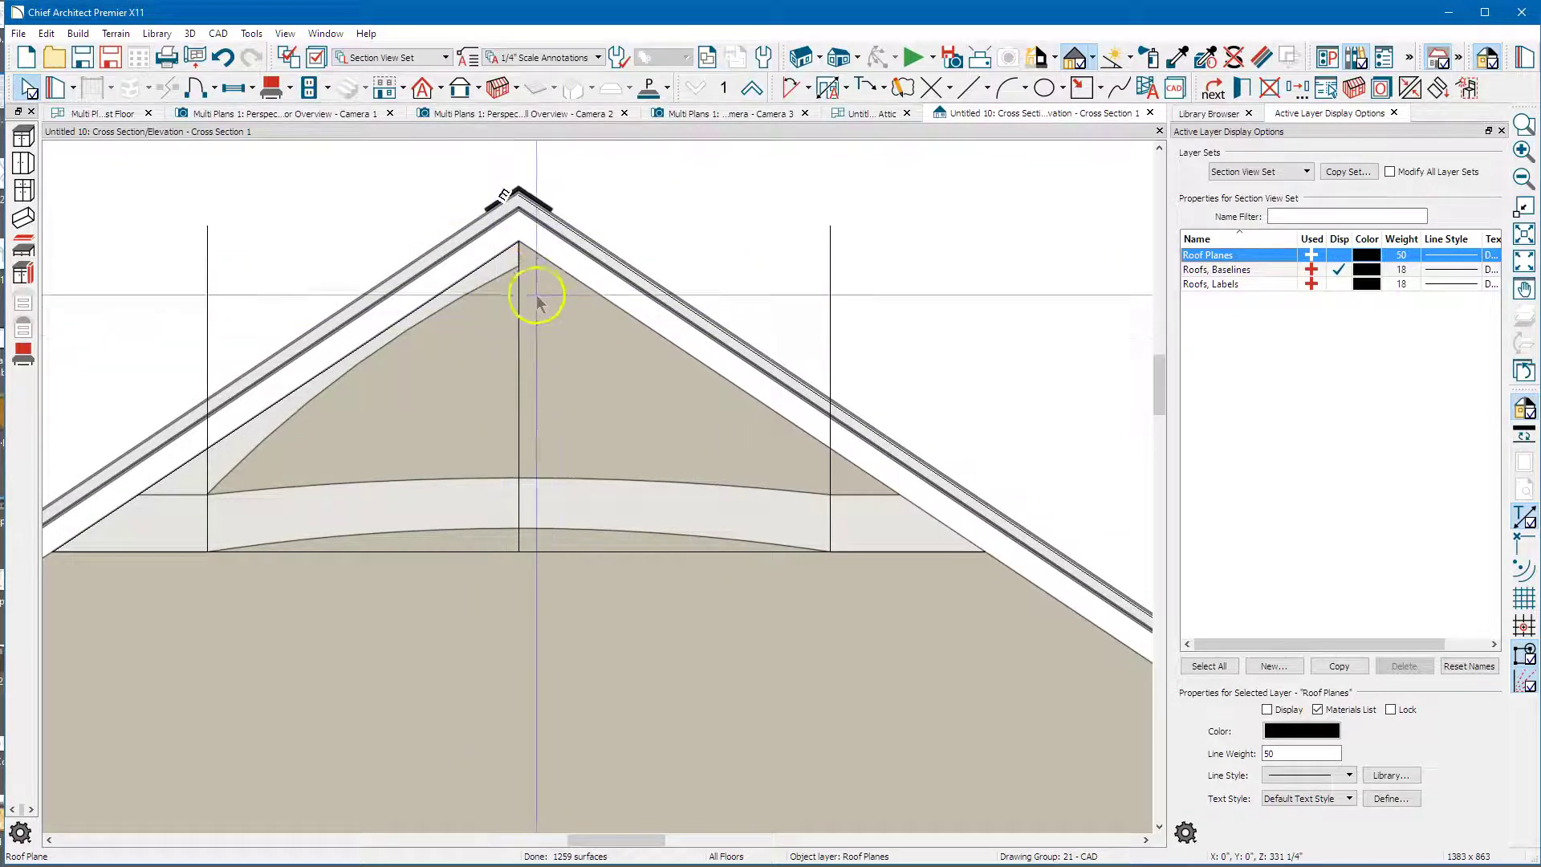
# - Reflect a copy of the curved brace backsplash about the vertical centerline to form the opposite brace
pyautogui.scroll(-1, 520, 394)
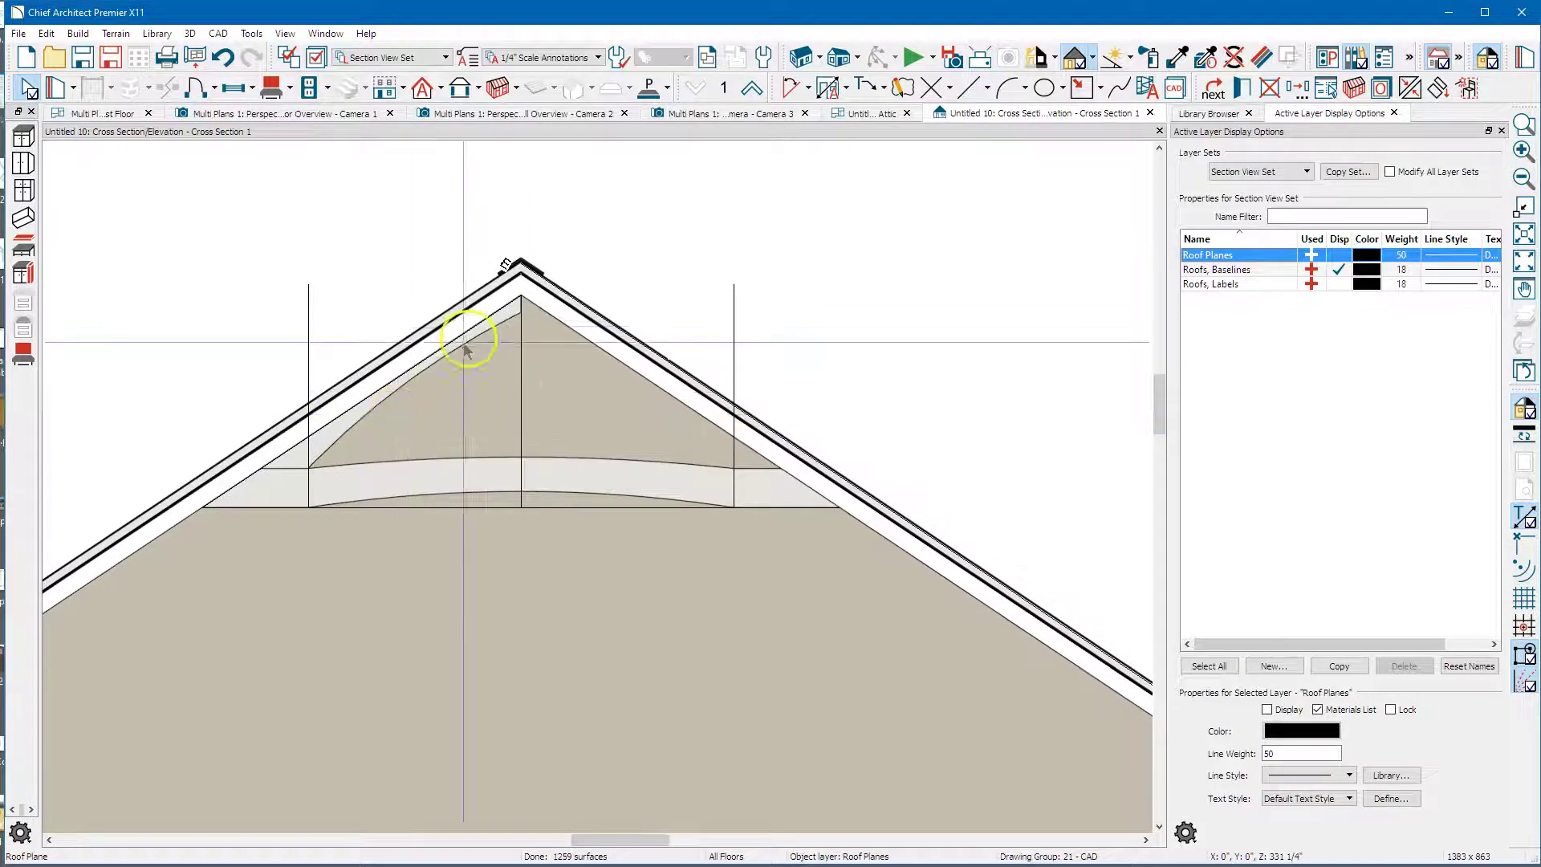
pyautogui.scroll(2, 509, 323)
pyautogui.click(507, 318)
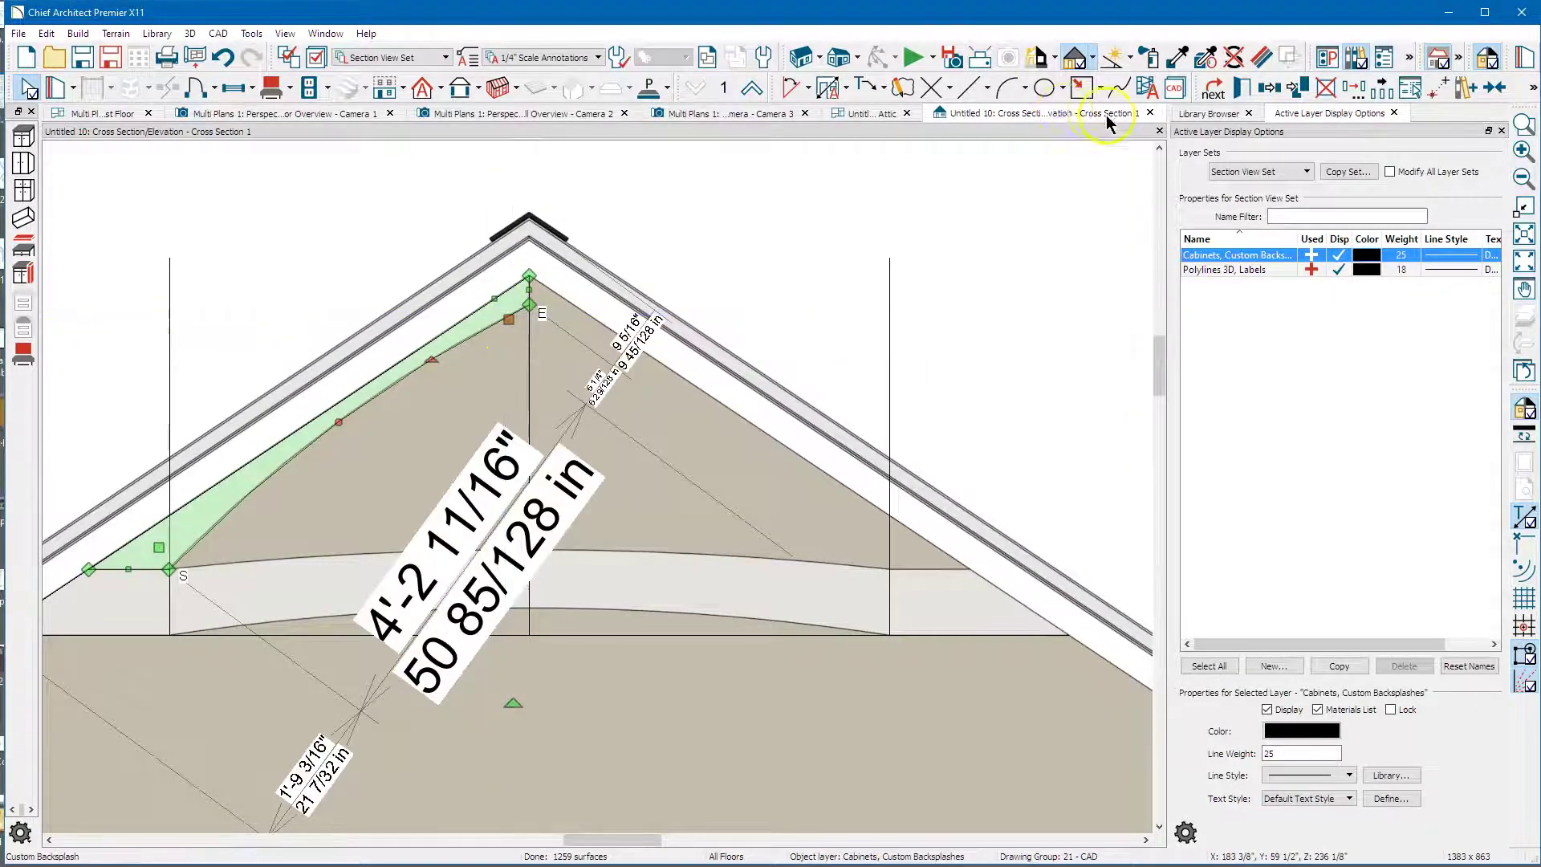
pyautogui.click(1268, 88)
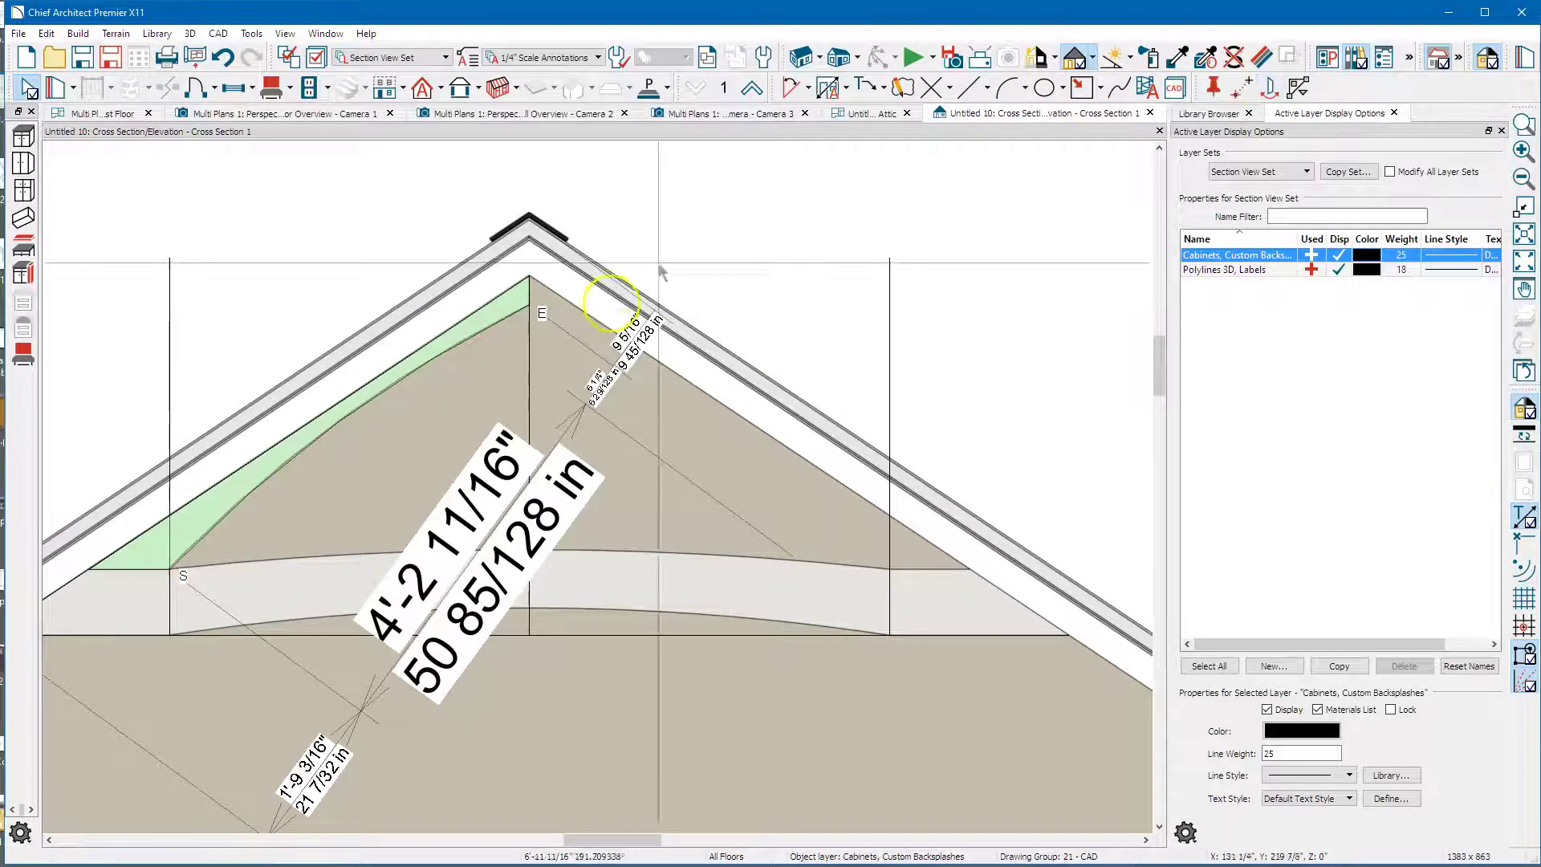
pyautogui.click(530, 369)
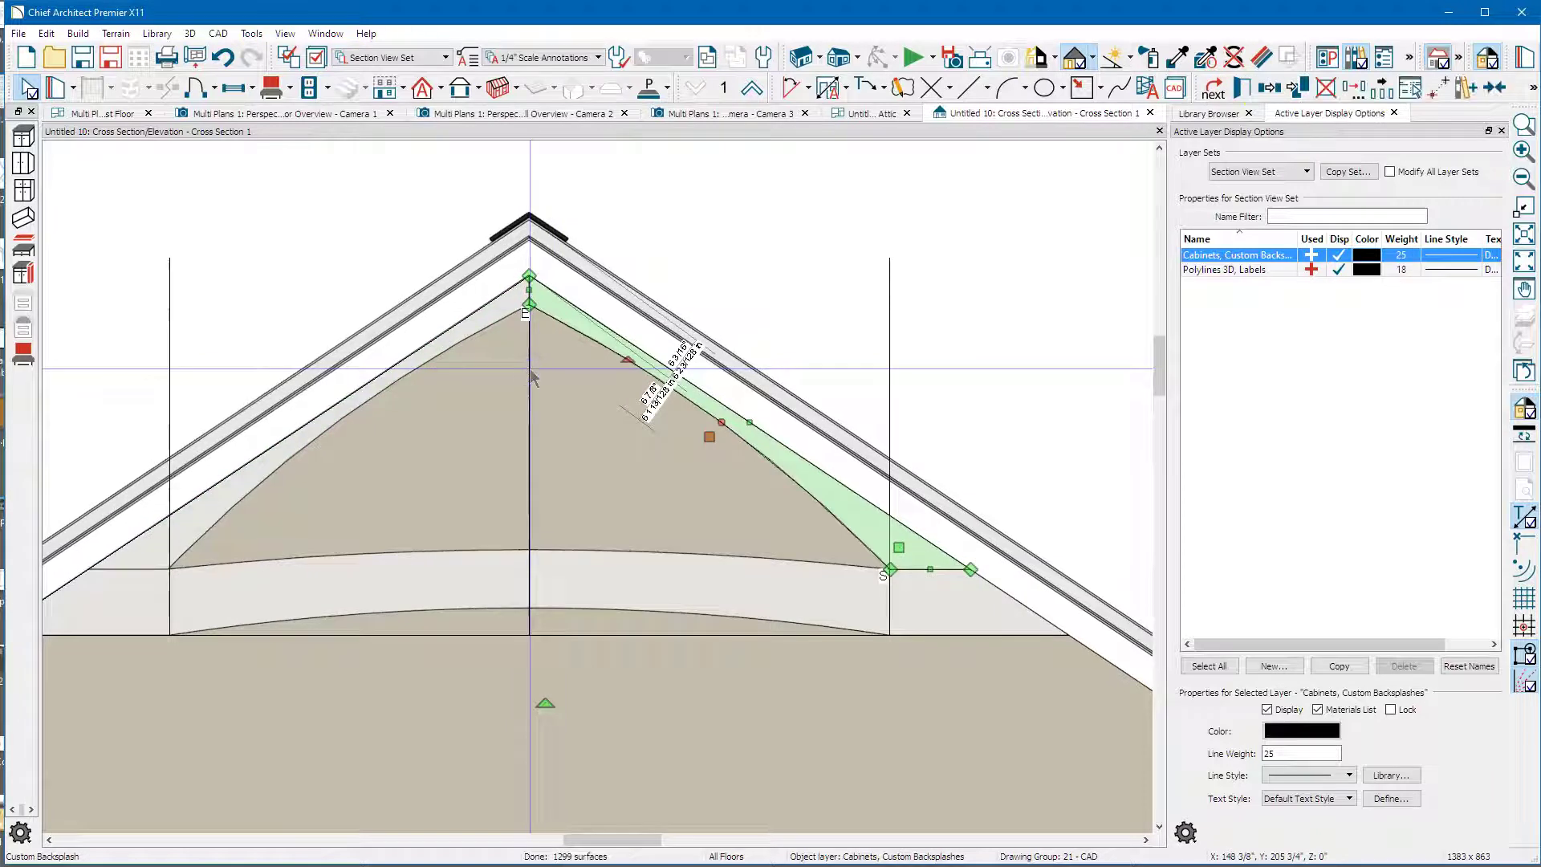
pyautogui.press('Escape')
# - Draw a vertical custom backsplash about 4 5/8" wide and 27 9/16" tall over the centerline, between the braces and the crosspiece
pyautogui.scroll(-1, 534, 375)
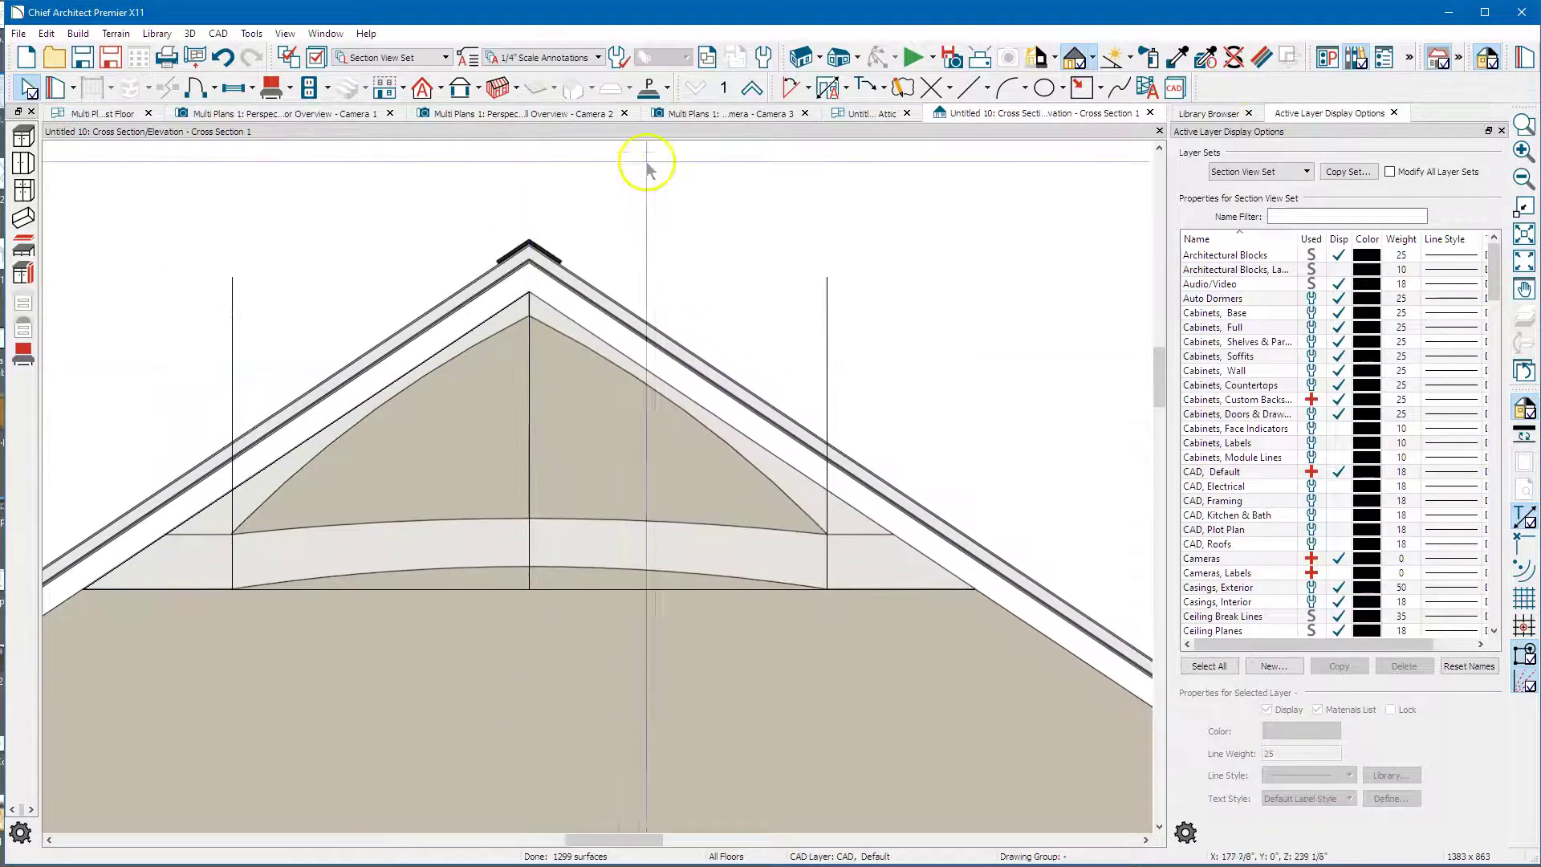
pyautogui.click(272, 94)
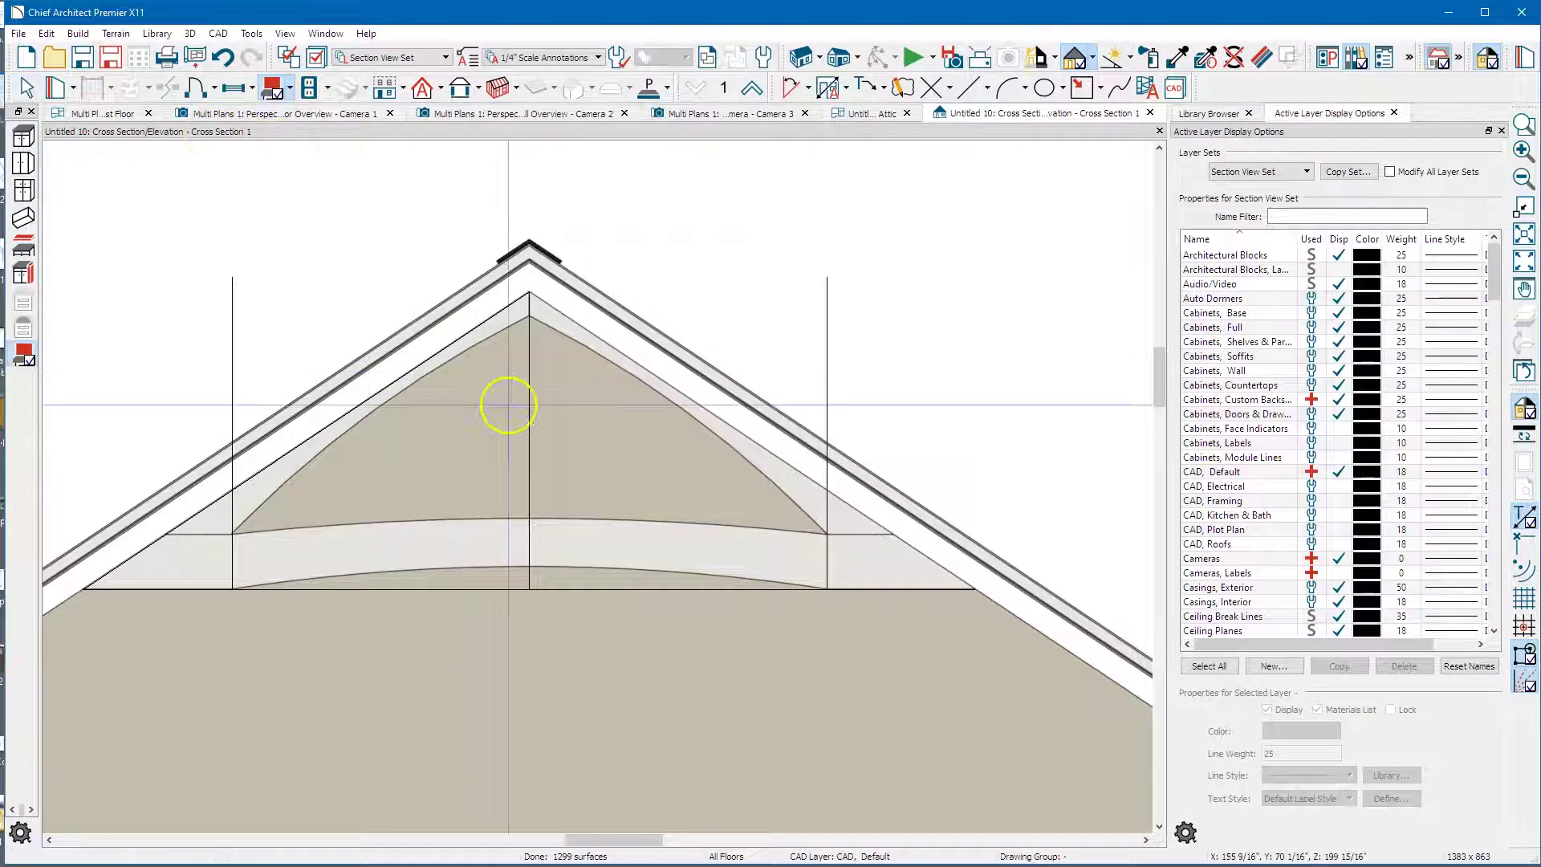
pyautogui.moveTo(514, 341); pyautogui.dragTo(542, 509)
pyautogui.scroll(3, 526, 345)
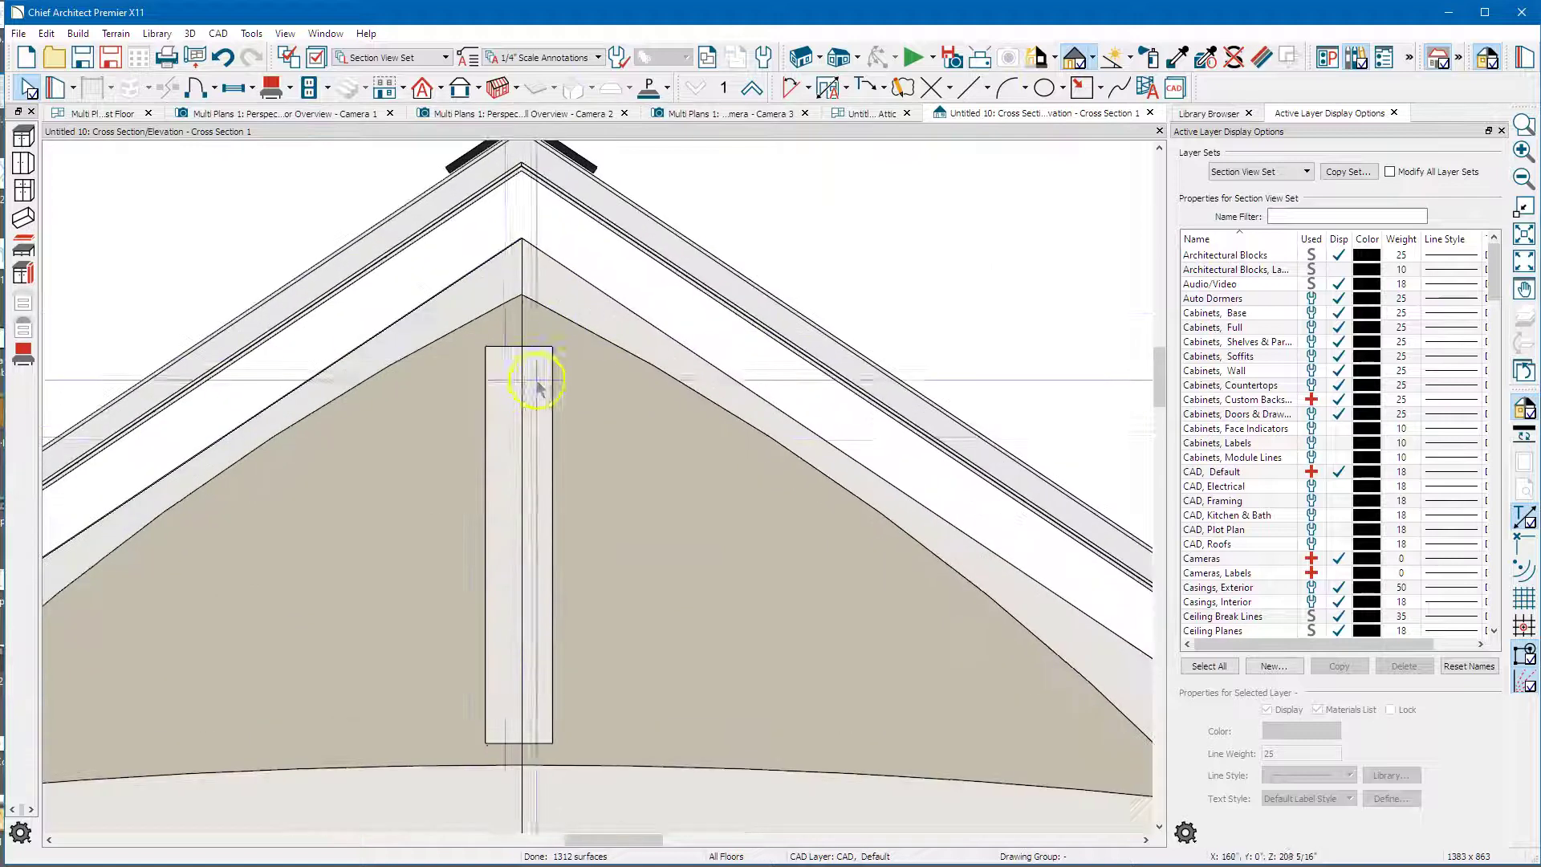
# - Set the width of the vertical post backsplash to 4"
pyautogui.click(488, 456)
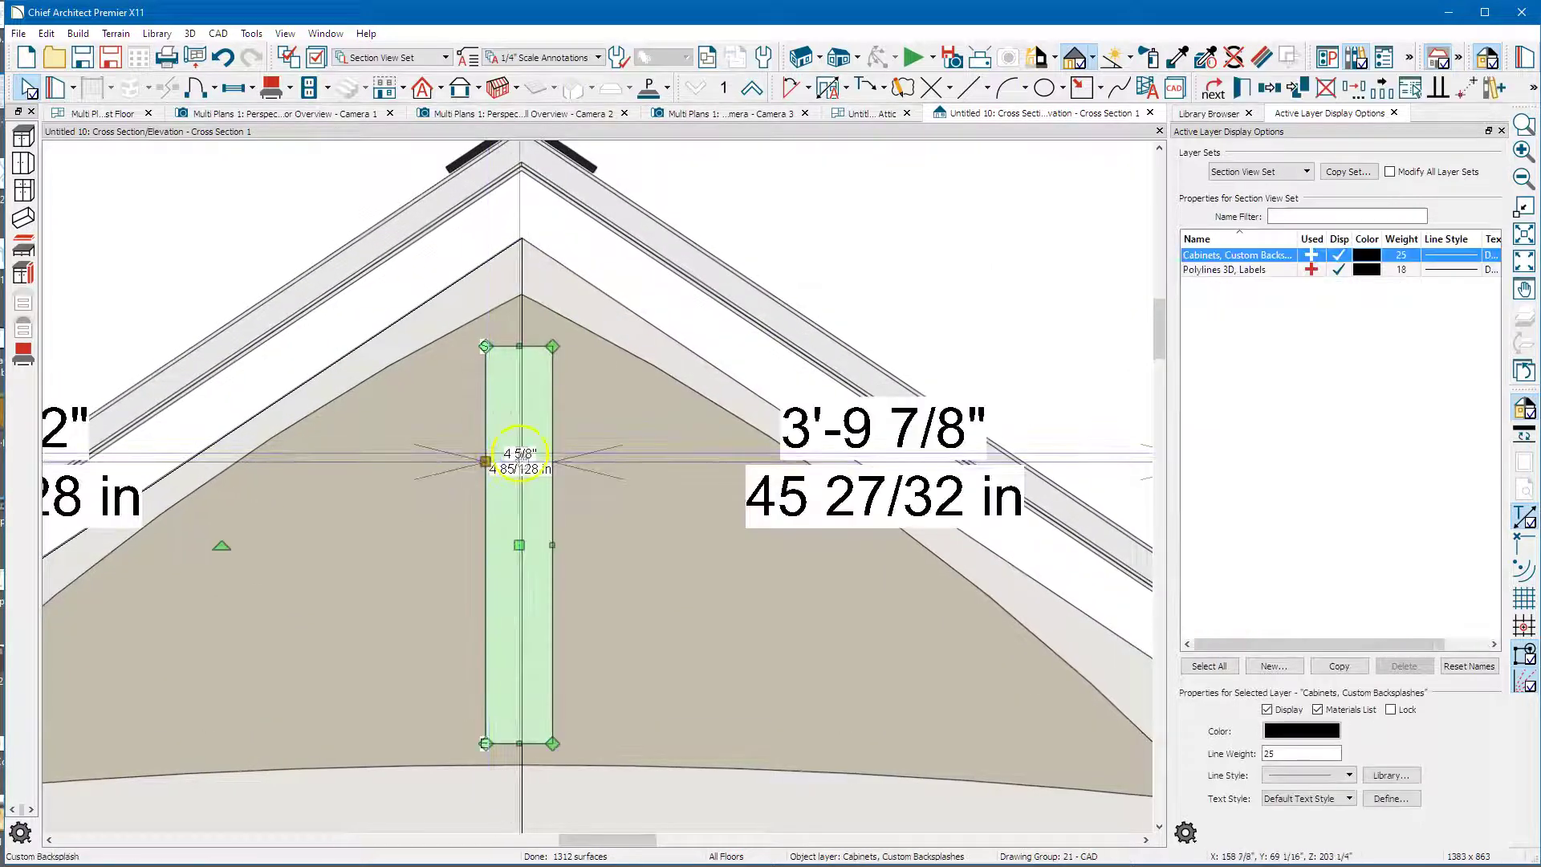
pyautogui.scroll(2, 520, 454)
pyautogui.click(522, 454)
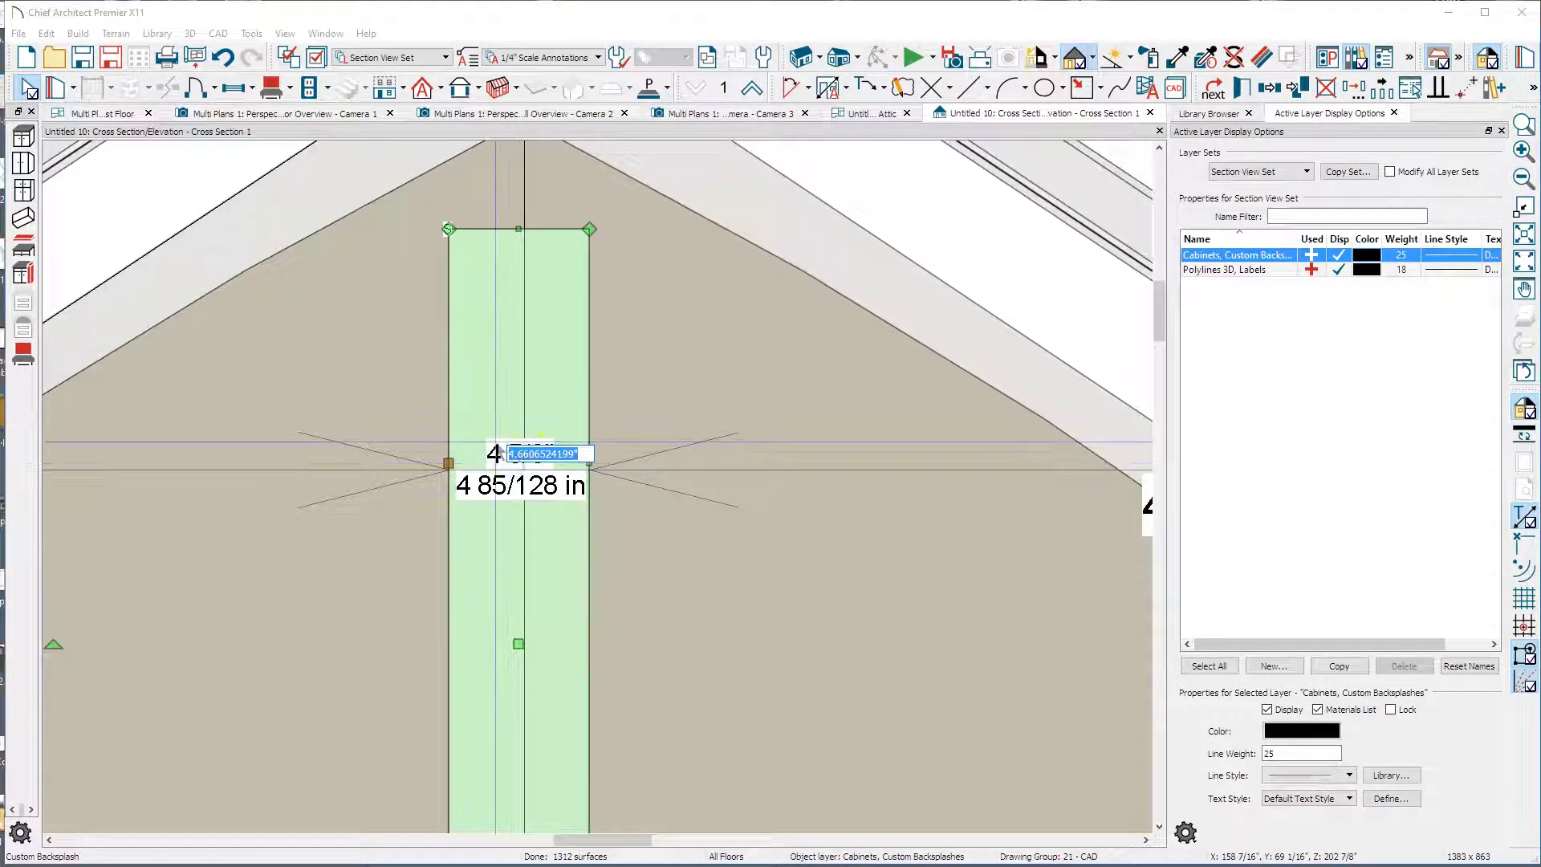
pyautogui.write('4')
pyautogui.press('Return')
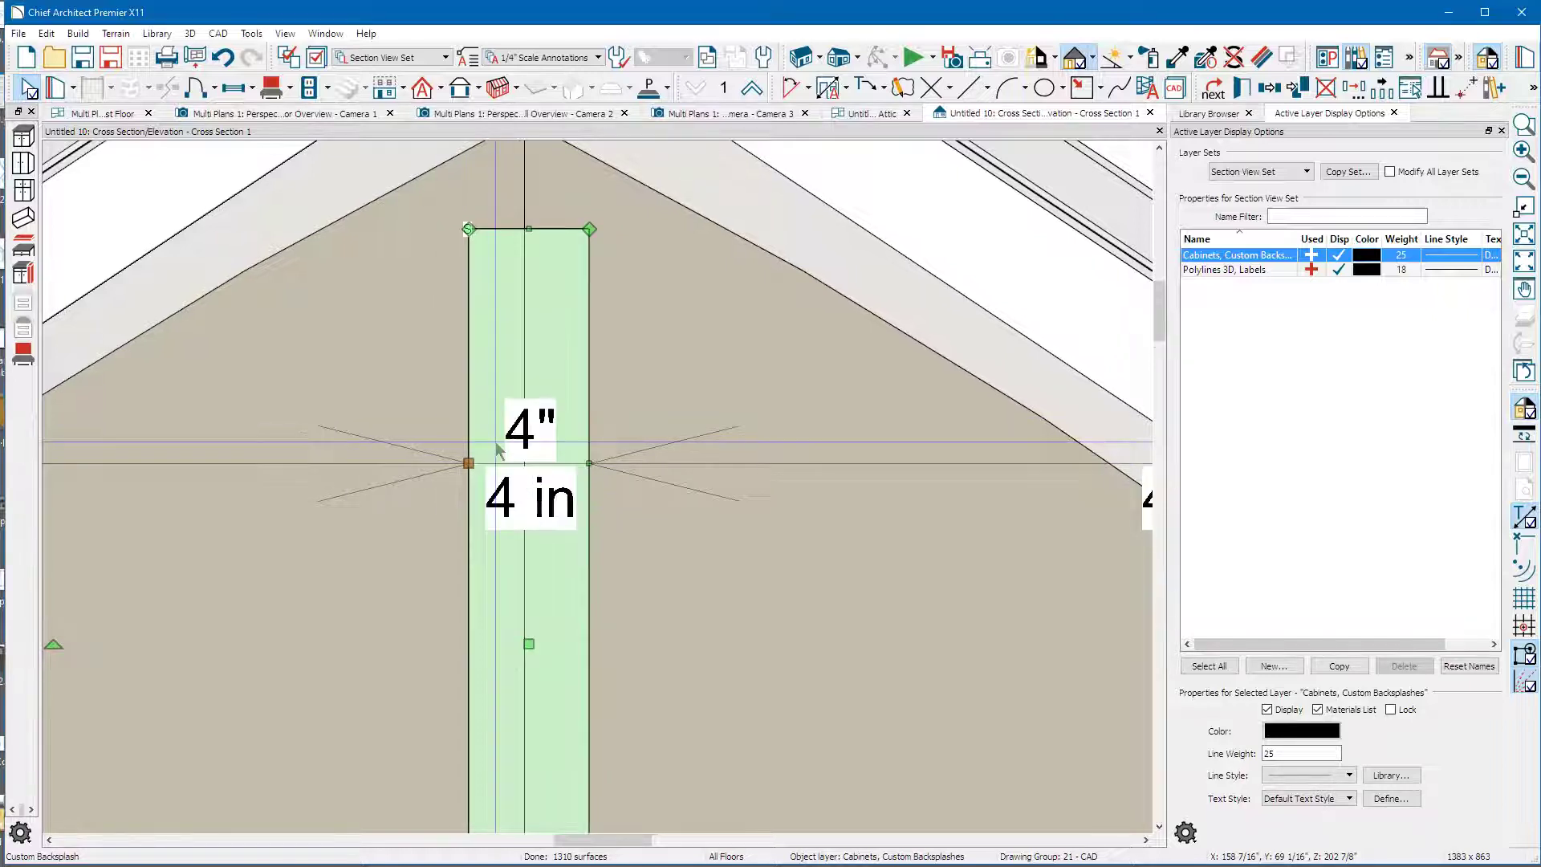
# - Center the post backsplash on the vertical centerline using Center Object
pyautogui.scroll(-3, 385, 445)
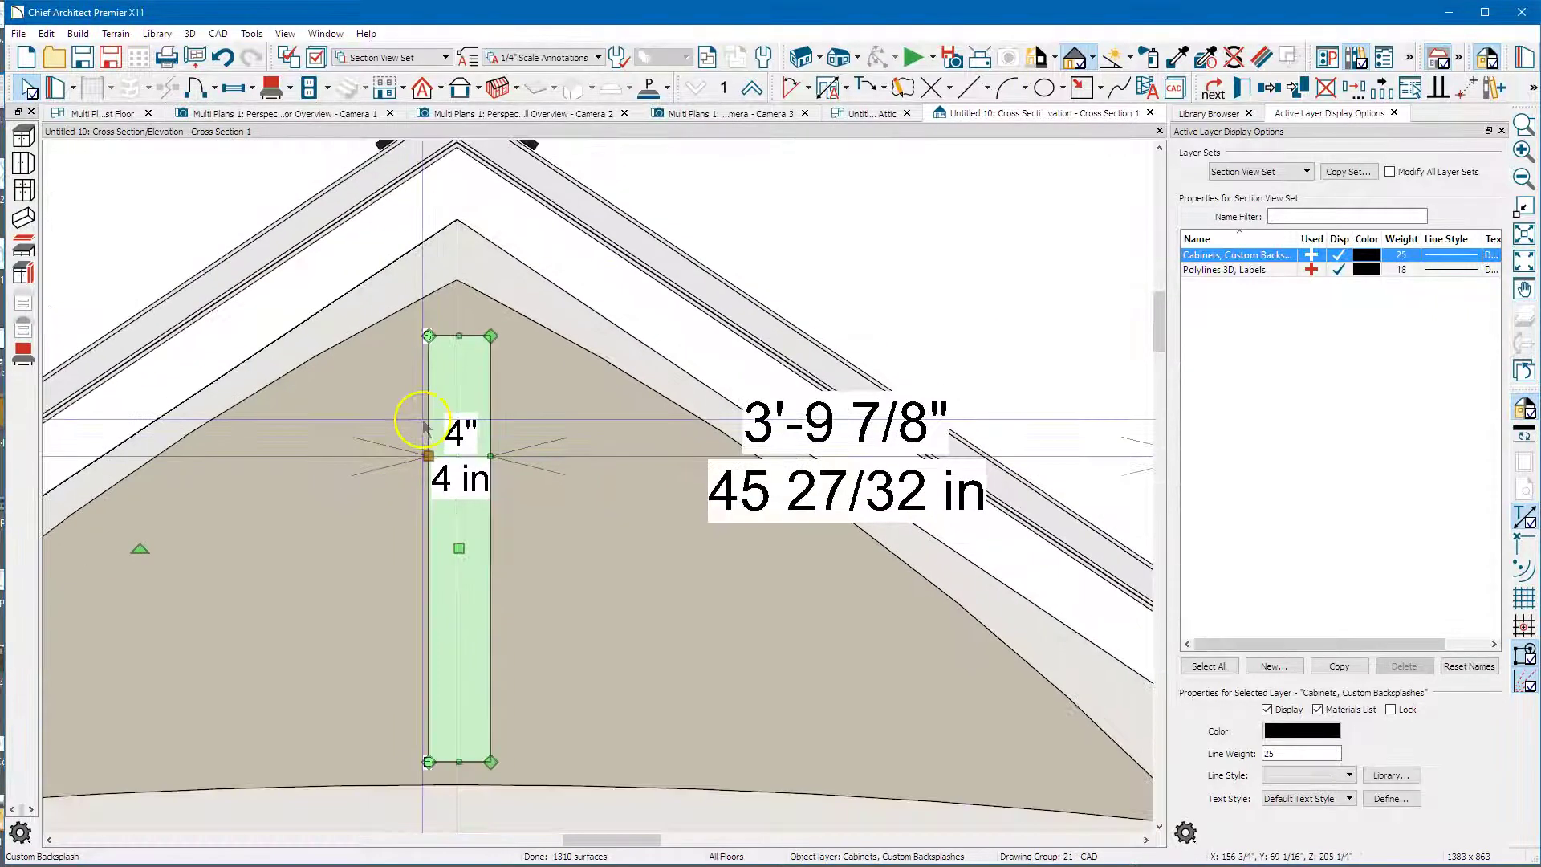
pyautogui.rightClick(460, 548)
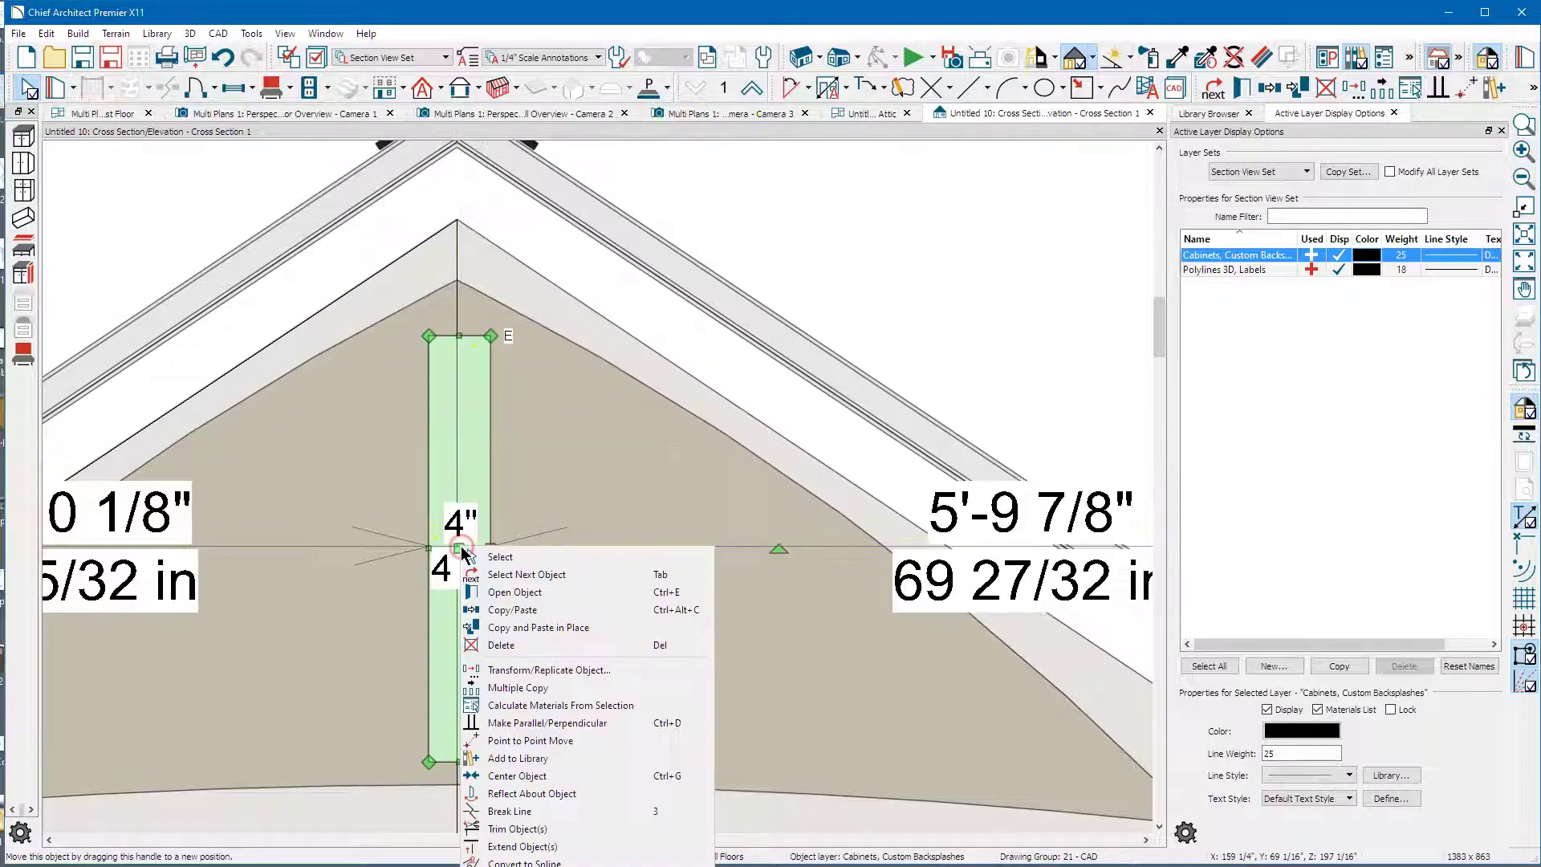
pyautogui.click(599, 772)
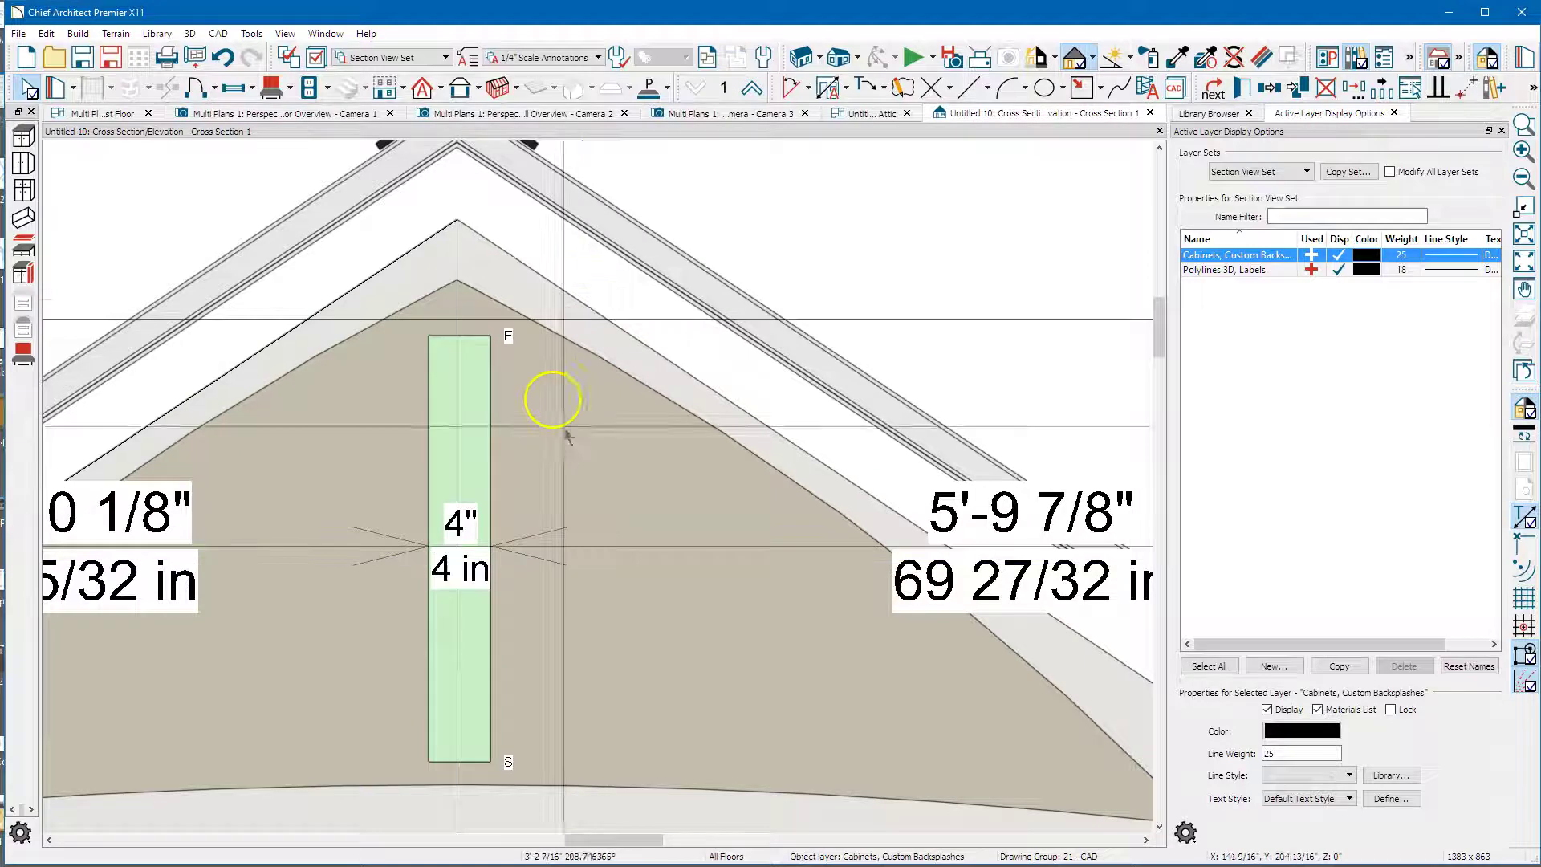
pyautogui.click(454, 309)
pyautogui.moveTo(457, 342); pyautogui.dragTo(457, 342)
# - Set the post backsplash's material layer thickness to 3"
pyautogui.doubleClick(456, 342)
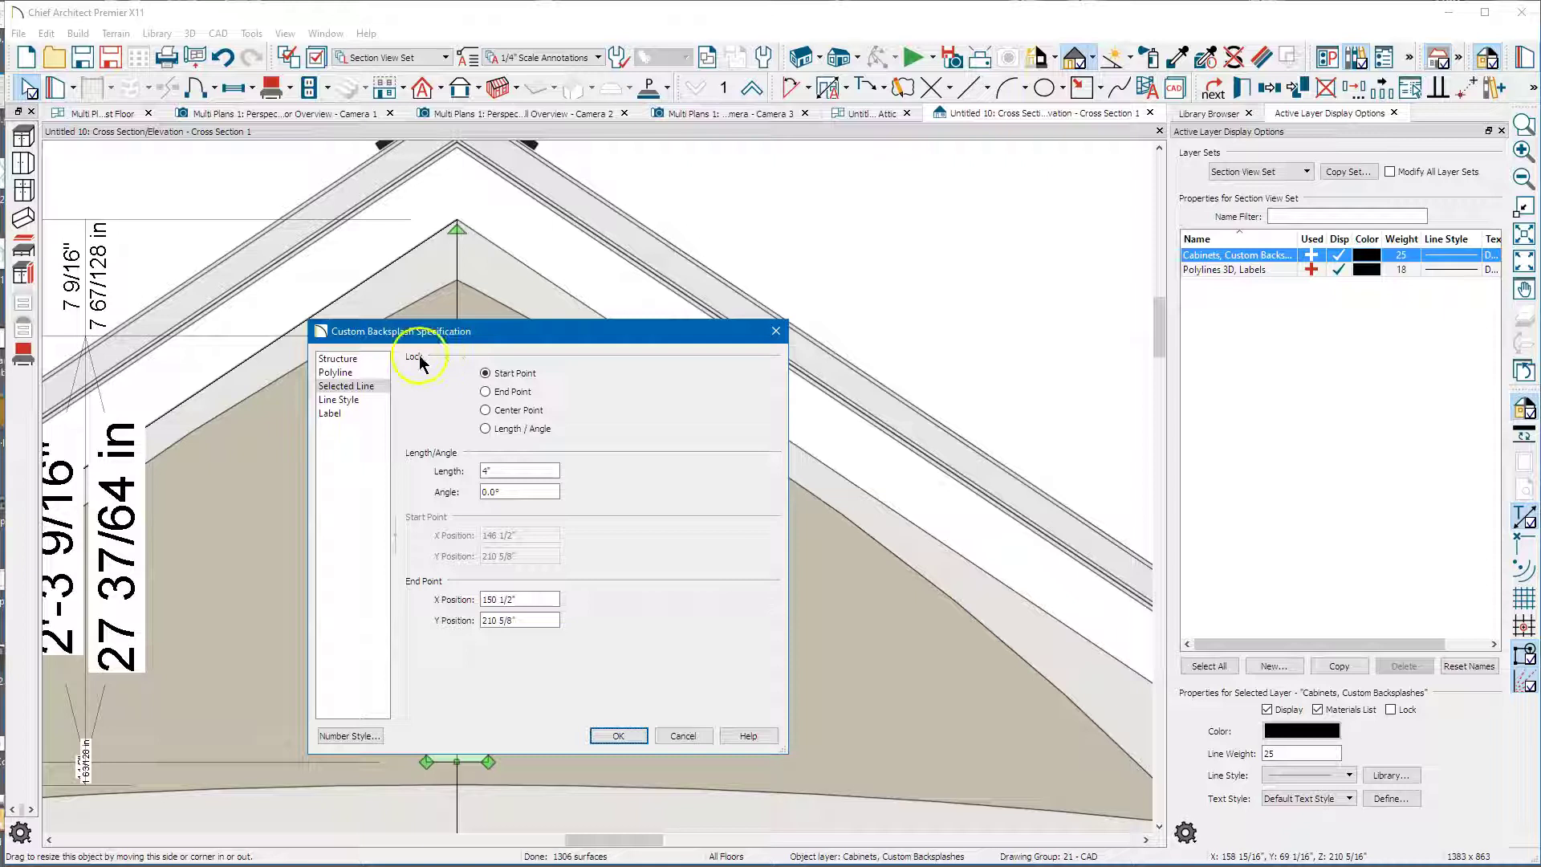
pyautogui.click(362, 362)
pyautogui.click(512, 360)
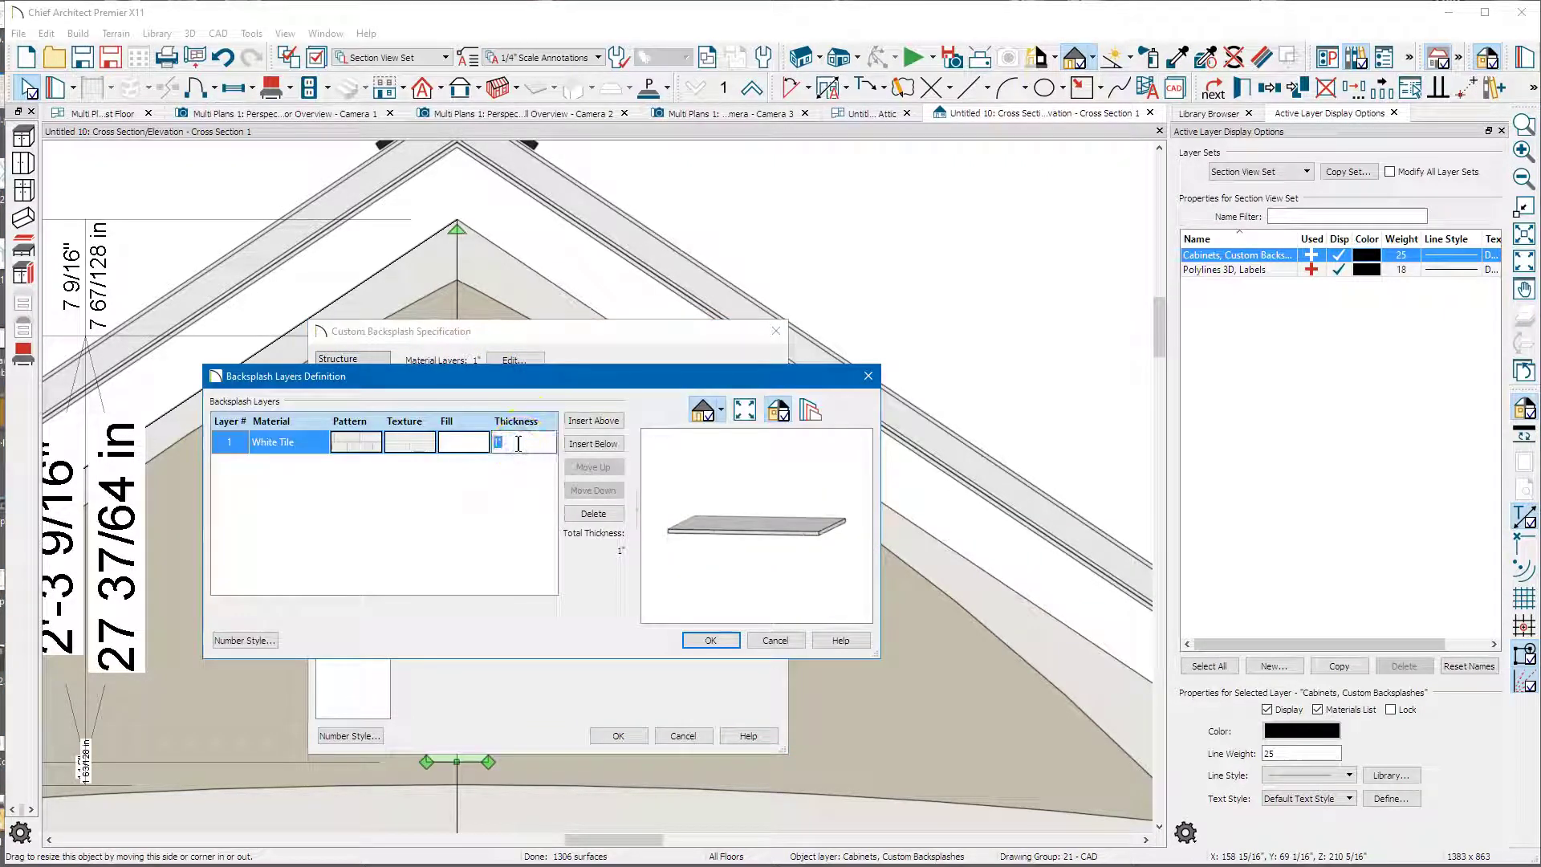
pyautogui.write('3')
pyautogui.press('Return')
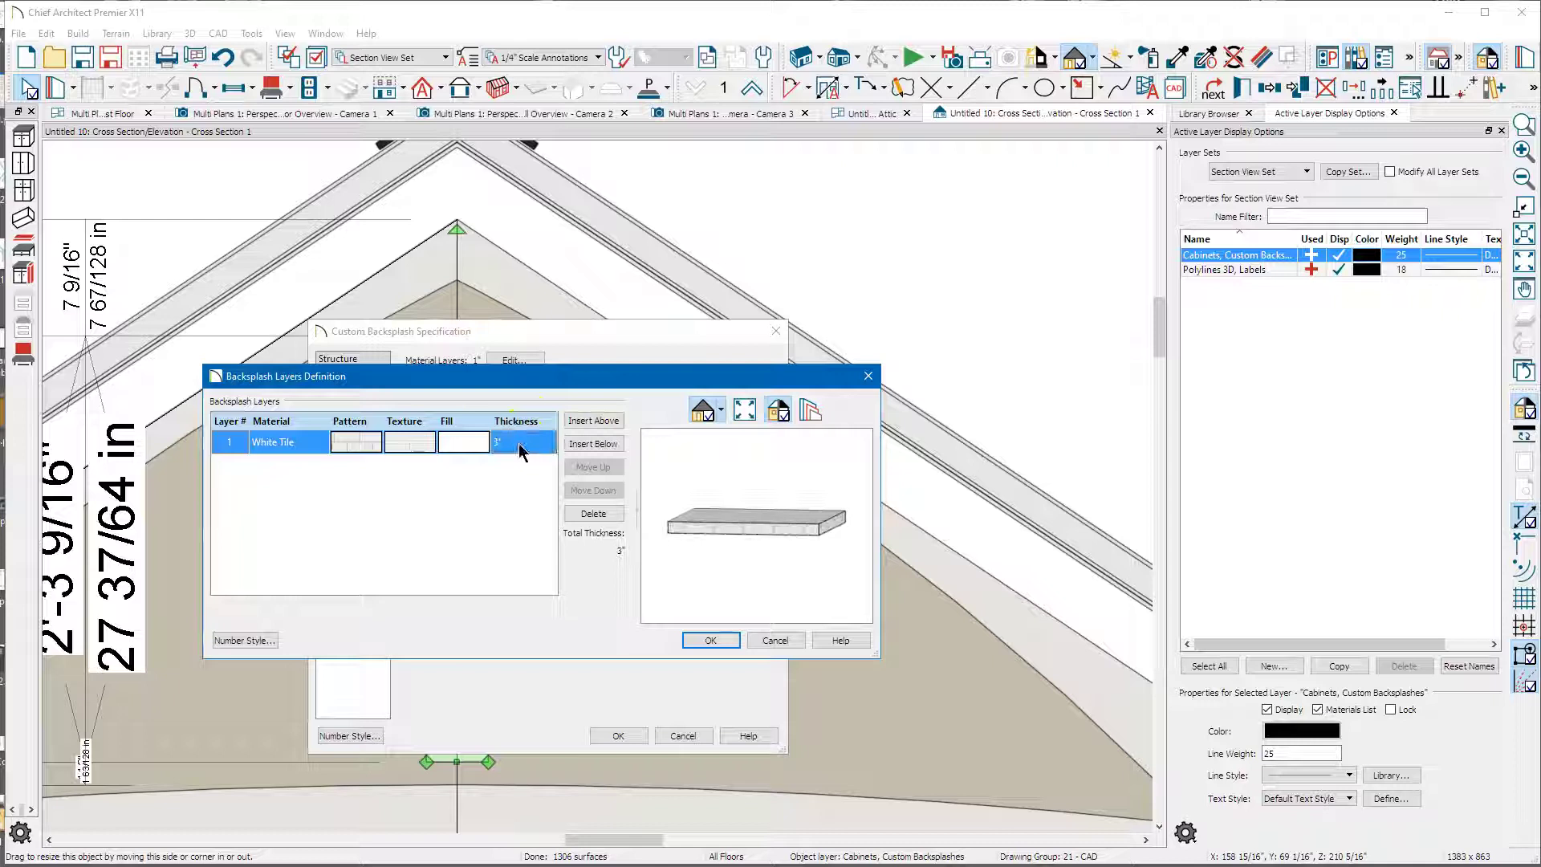
pyautogui.click(692, 640)
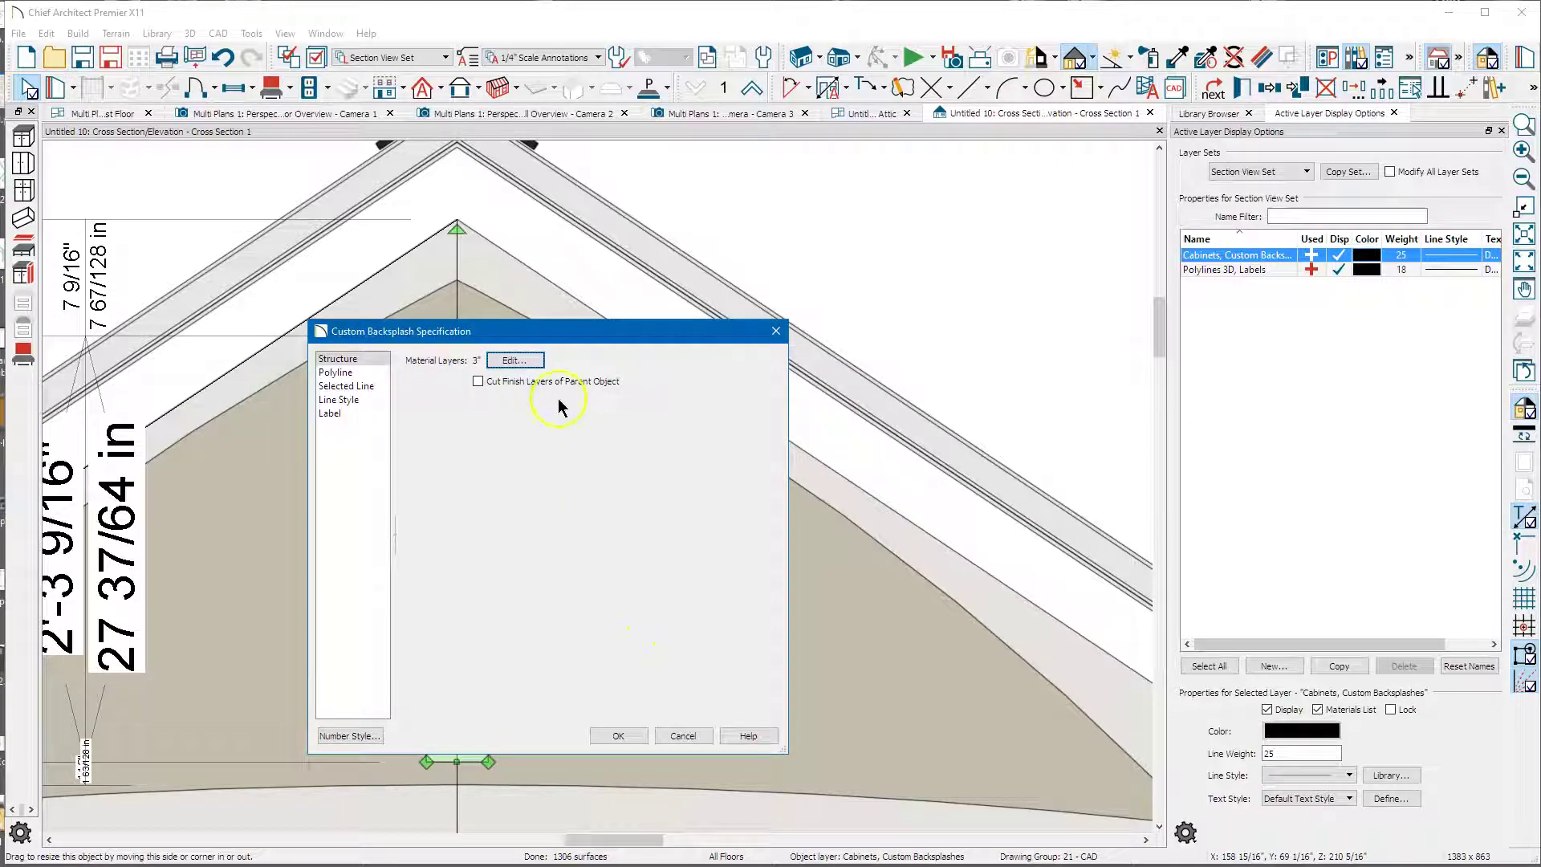
pyautogui.click(612, 734)
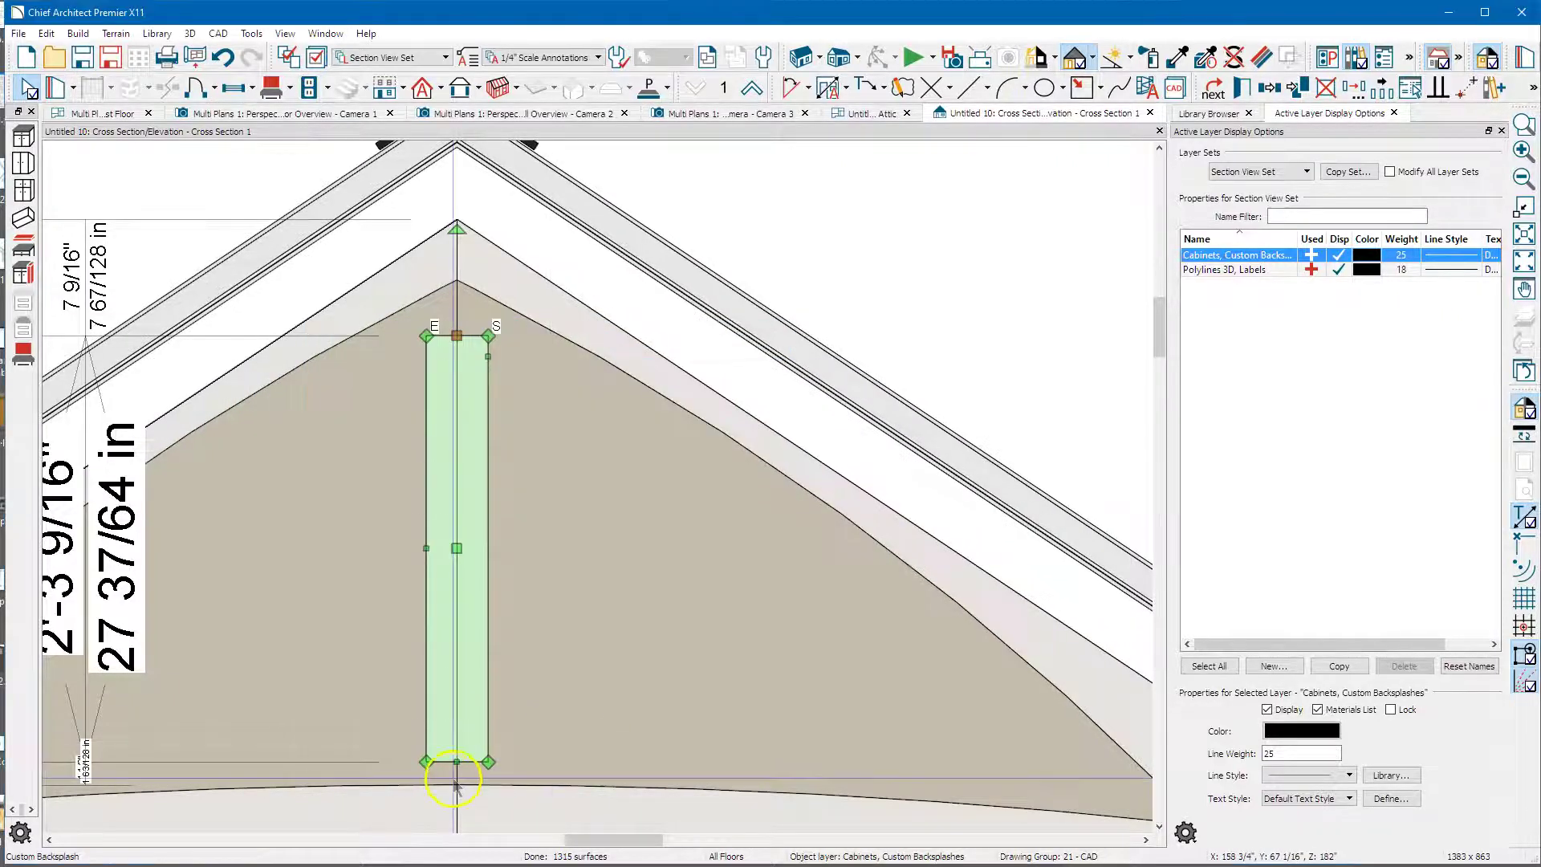
# - Extend the post down to the crosspiece's arch and up into the braces, to a length of about 2'-9 5/16"
pyautogui.moveTo(459, 777); pyautogui.dragTo(458, 784)
pyautogui.scroll(2, 448, 253)
pyautogui.moveTo(458, 398); pyautogui.dragTo(464, 304)
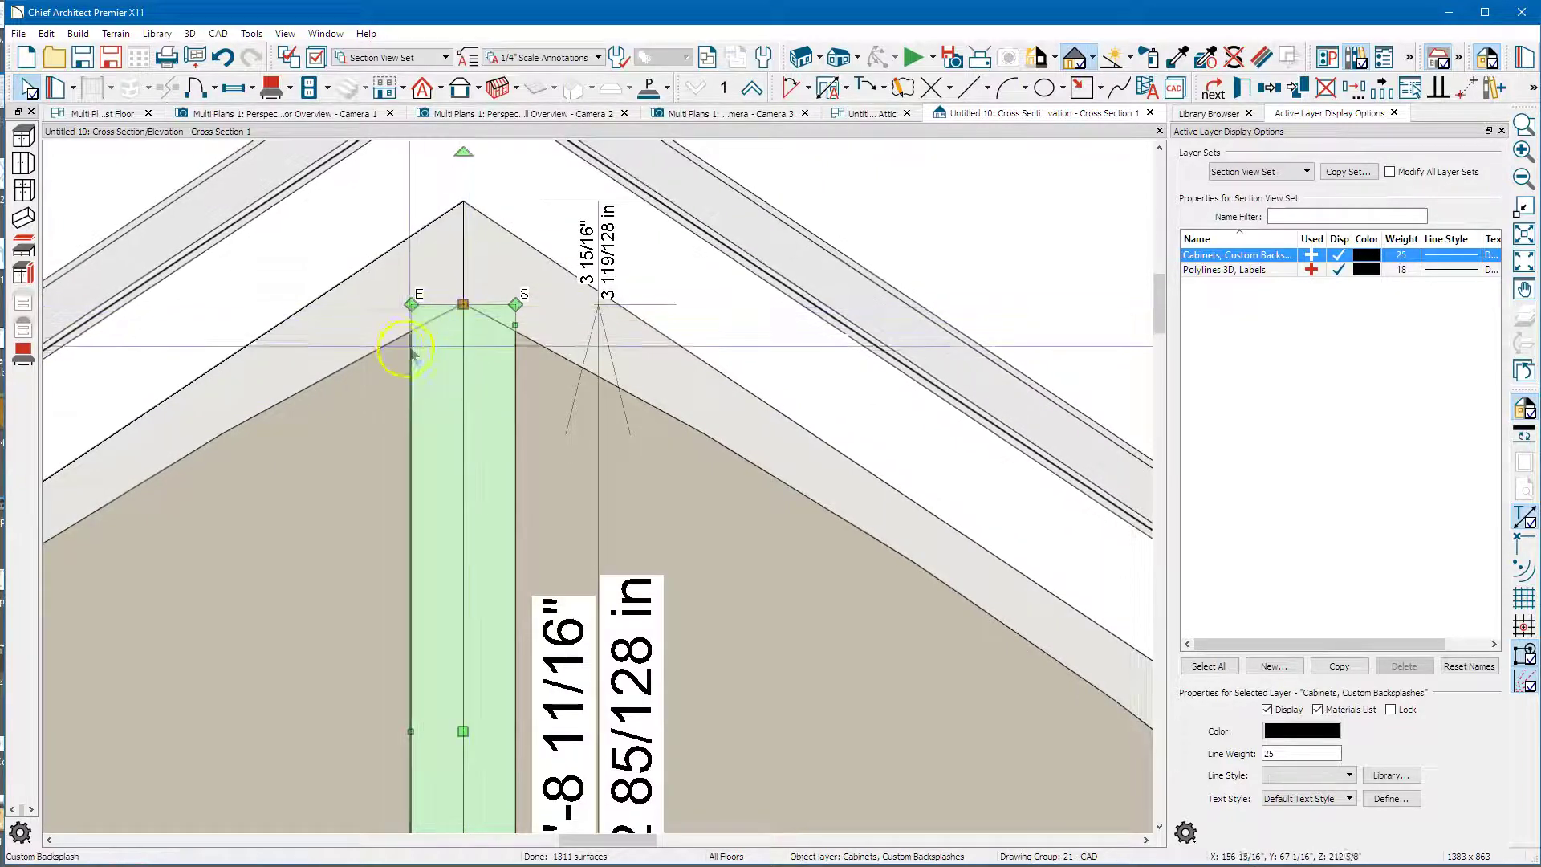
pyautogui.moveTo(465, 304); pyautogui.dragTo(463, 287)
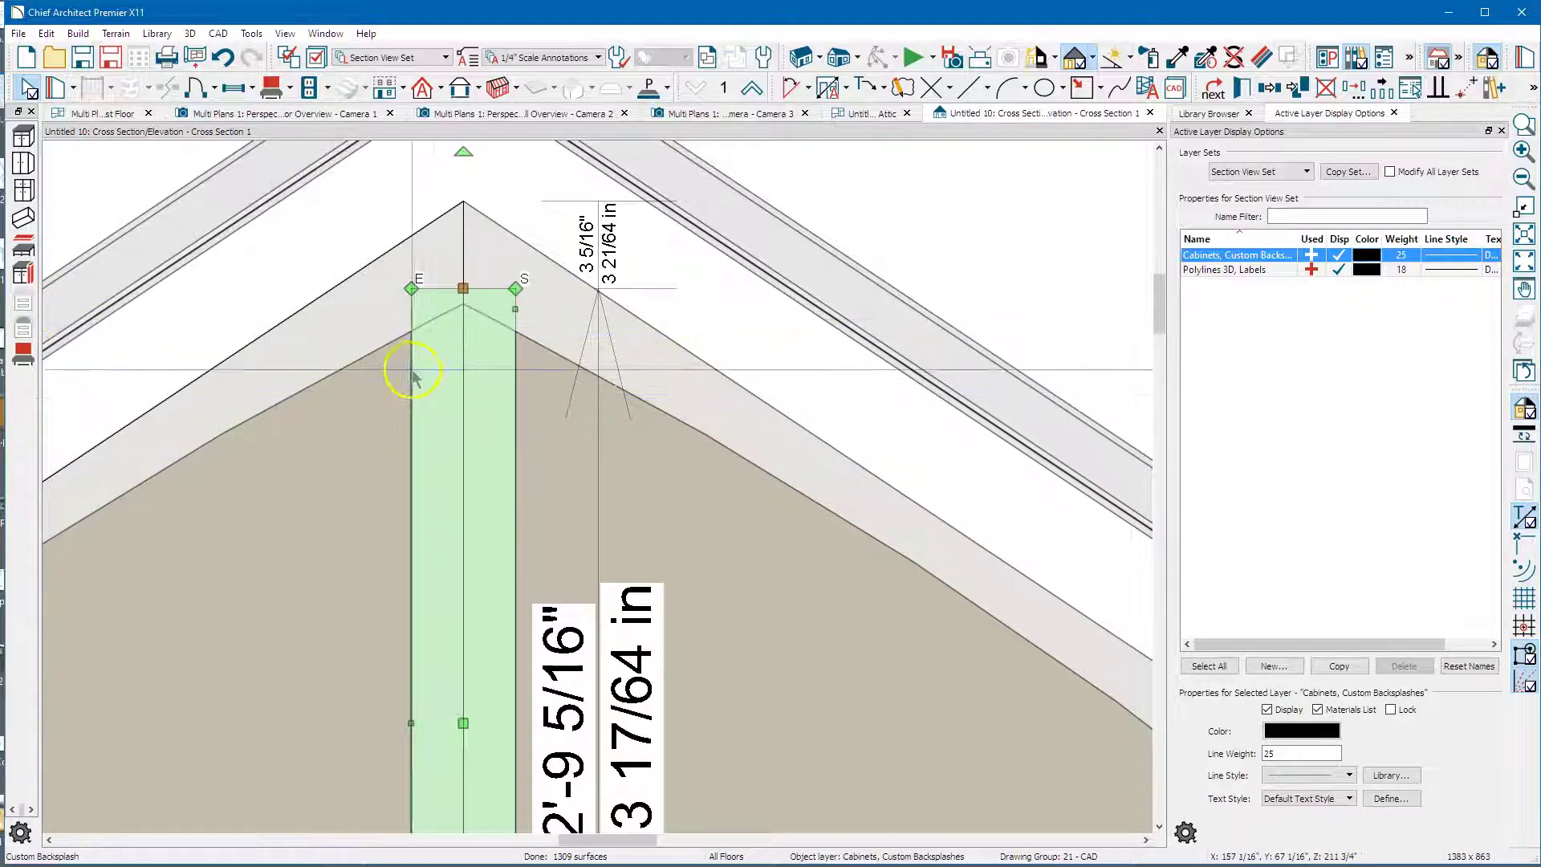
# - Copy the post backsplash in place and move the copy flush against the post's right edge
pyautogui.scroll(-2, 464, 286)
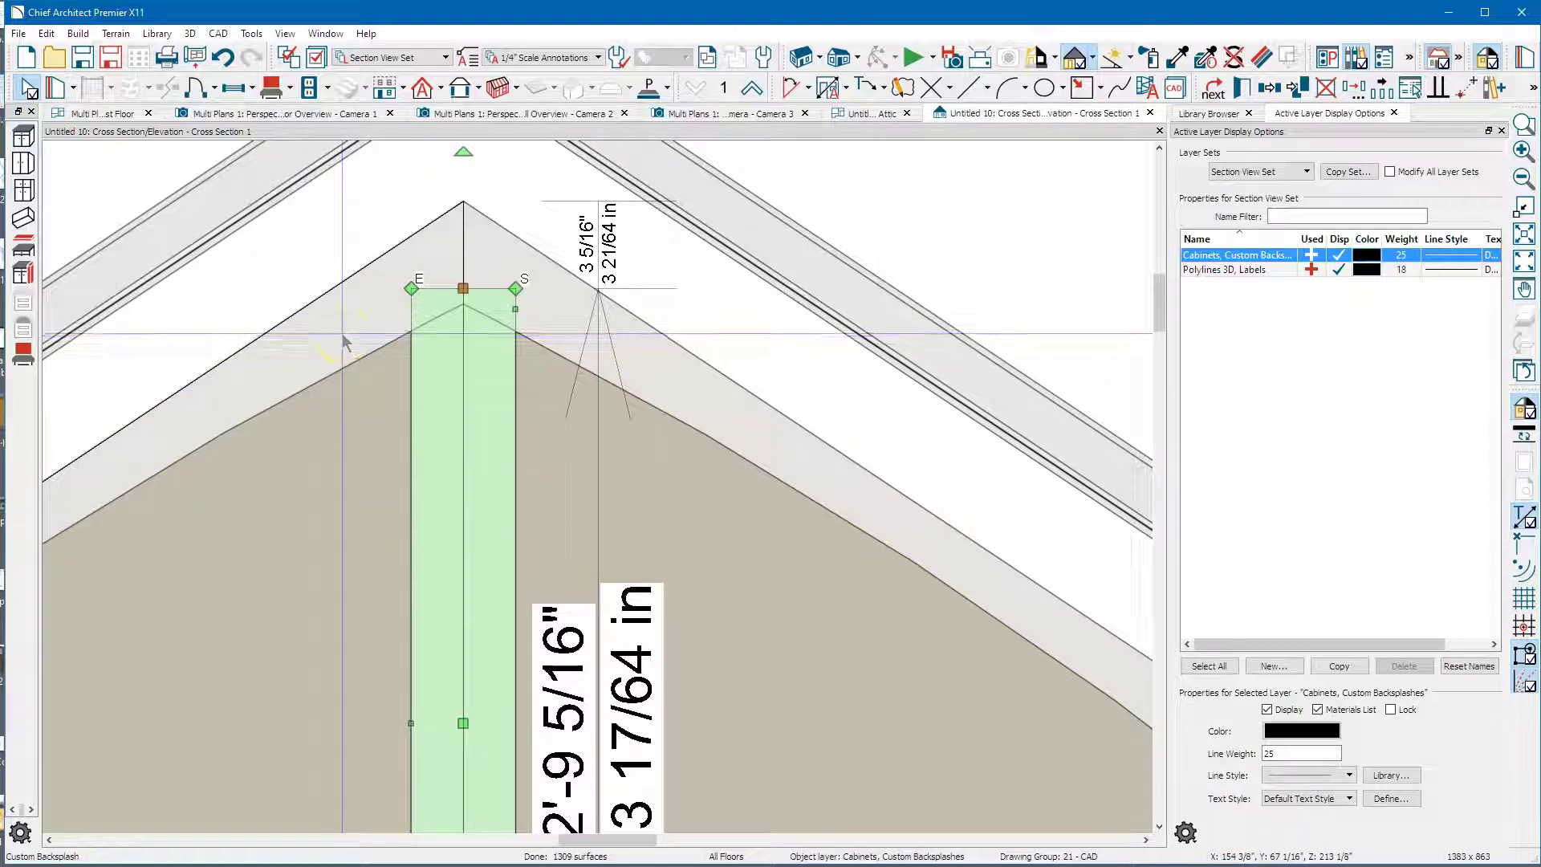
pyautogui.scroll(-1, 464, 286)
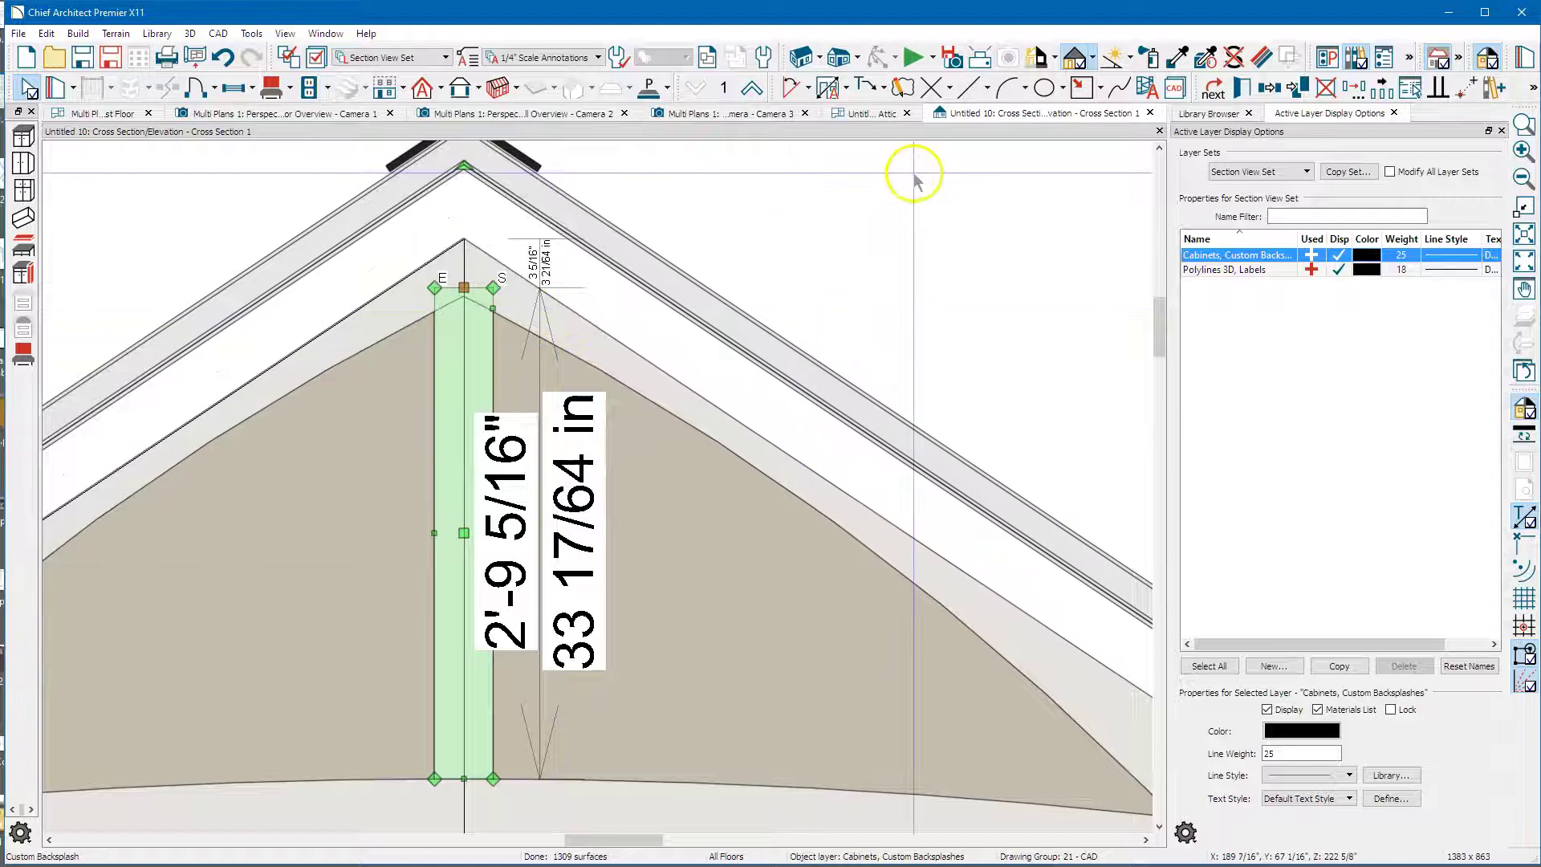
pyautogui.click(1301, 90)
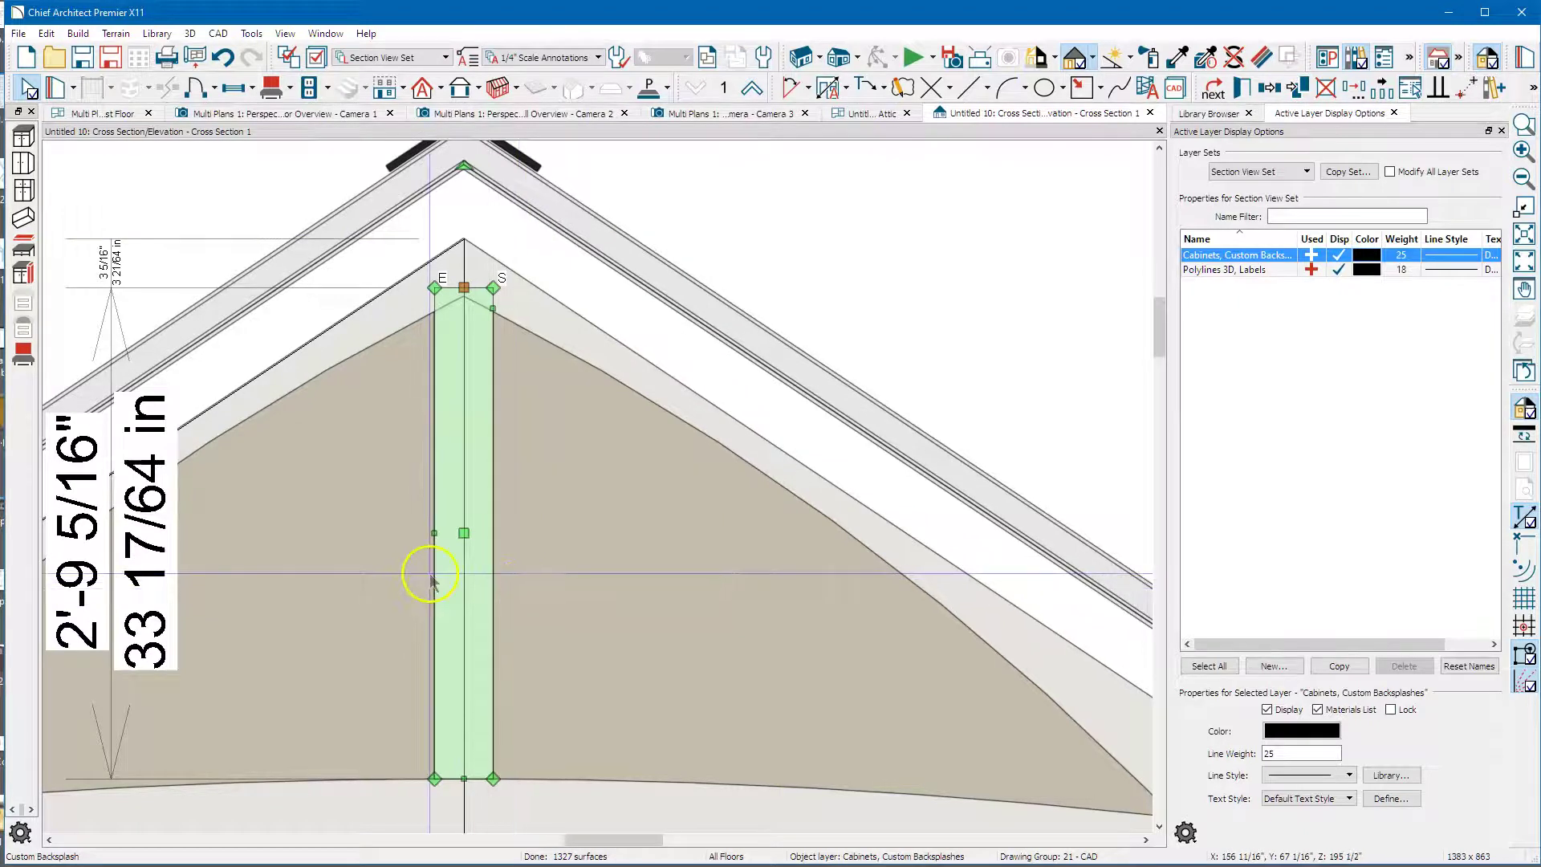
pyautogui.moveTo(464, 532); pyautogui.dragTo(520, 539)
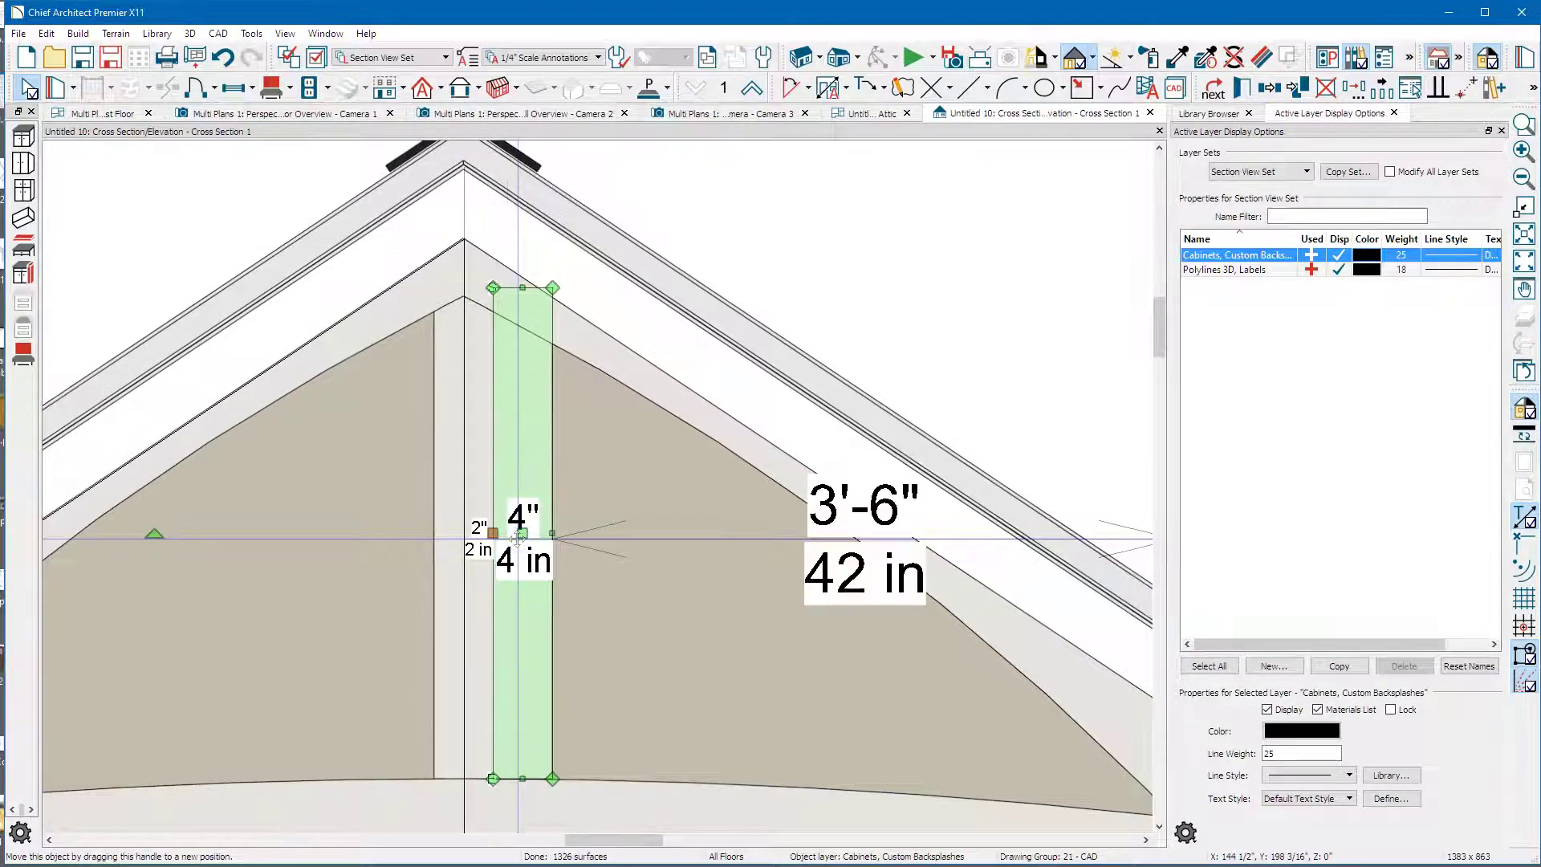
# - Slant the copied post into an angled strut by moving its two upper corners outward and down onto the right brace
pyautogui.moveTo(547, 289); pyautogui.dragTo(682, 397)
pyautogui.click(494, 288)
pyautogui.moveTo(503, 289); pyautogui.dragTo(573, 343)
# - Break the strut's inner edge near its base and move the new corner against the post so the lower edge runs vertically
pyautogui.scroll(1, 504, 761)
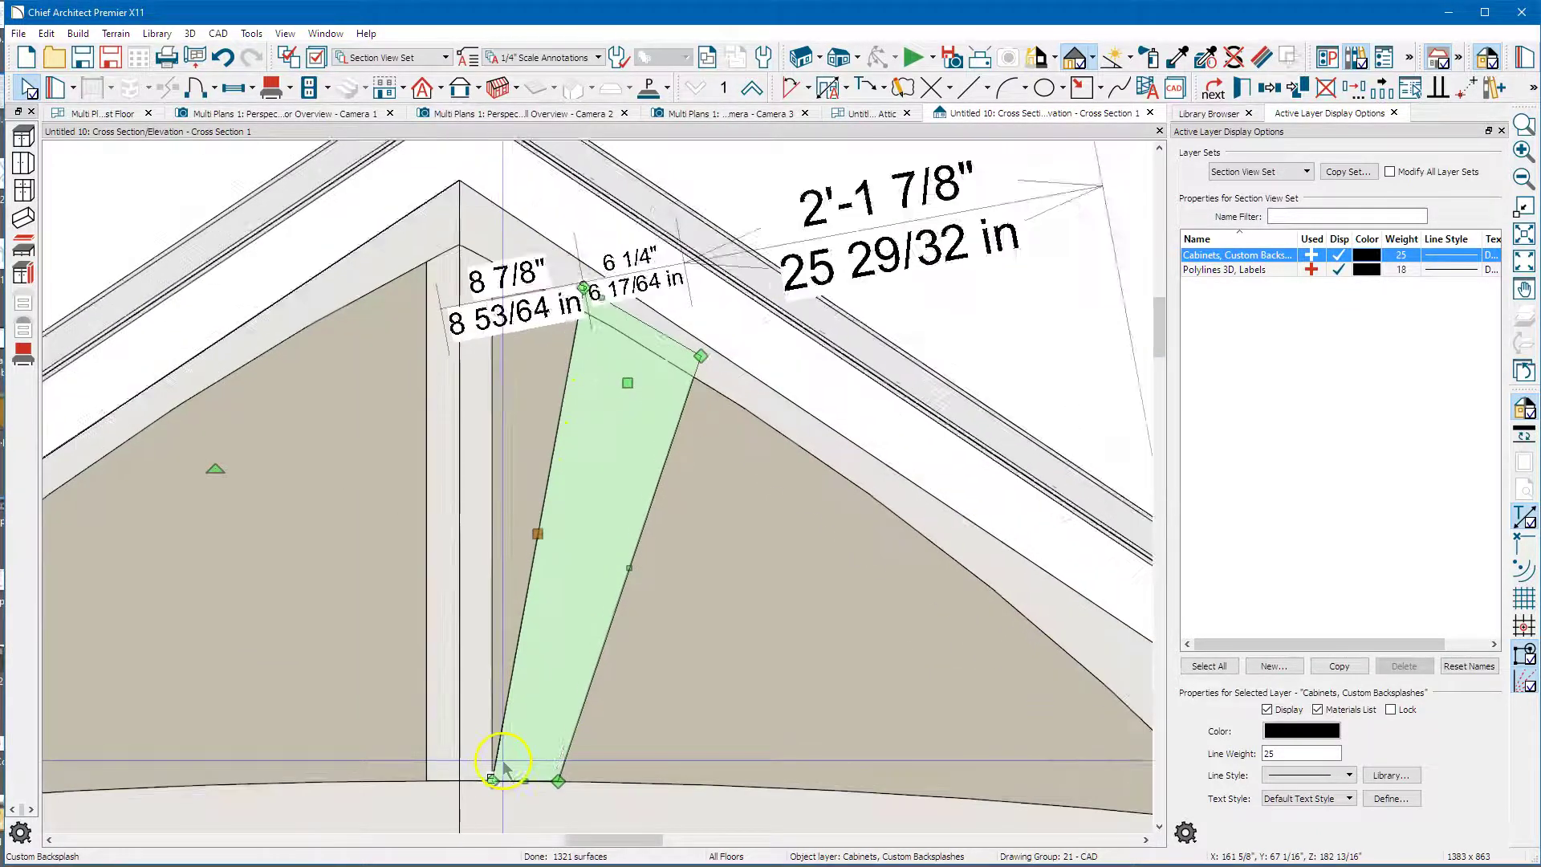
pyautogui.scroll(1, 501, 770)
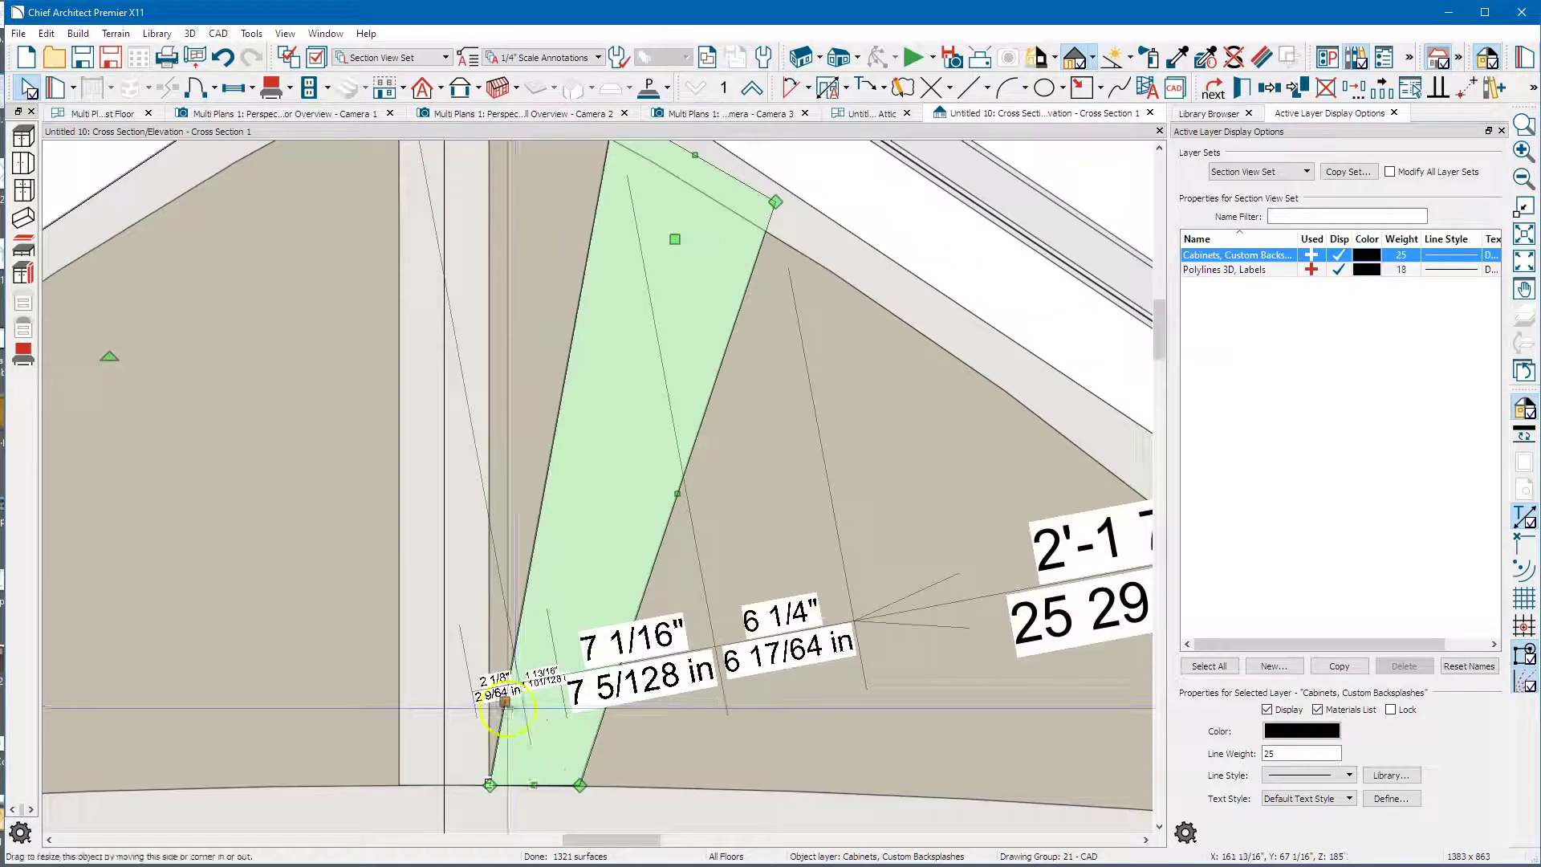
pyautogui.moveTo(504, 703); pyautogui.dragTo(489, 680)
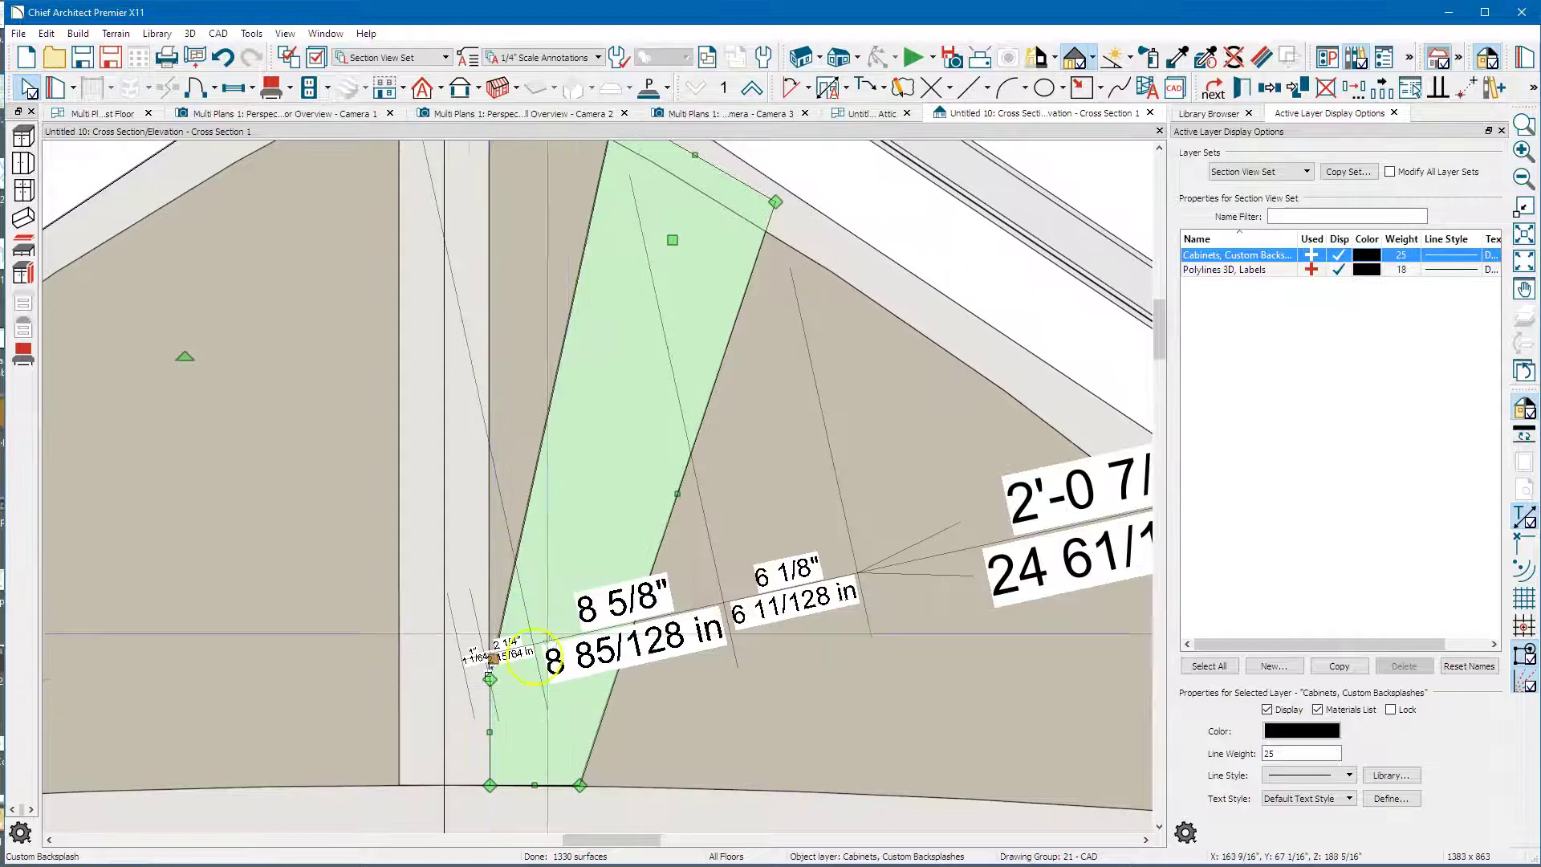
# - Convert the right strut's outer edge to an arc and bow it inward toward the post
pyautogui.scroll(-4, 486, 588)
pyautogui.click(611, 561)
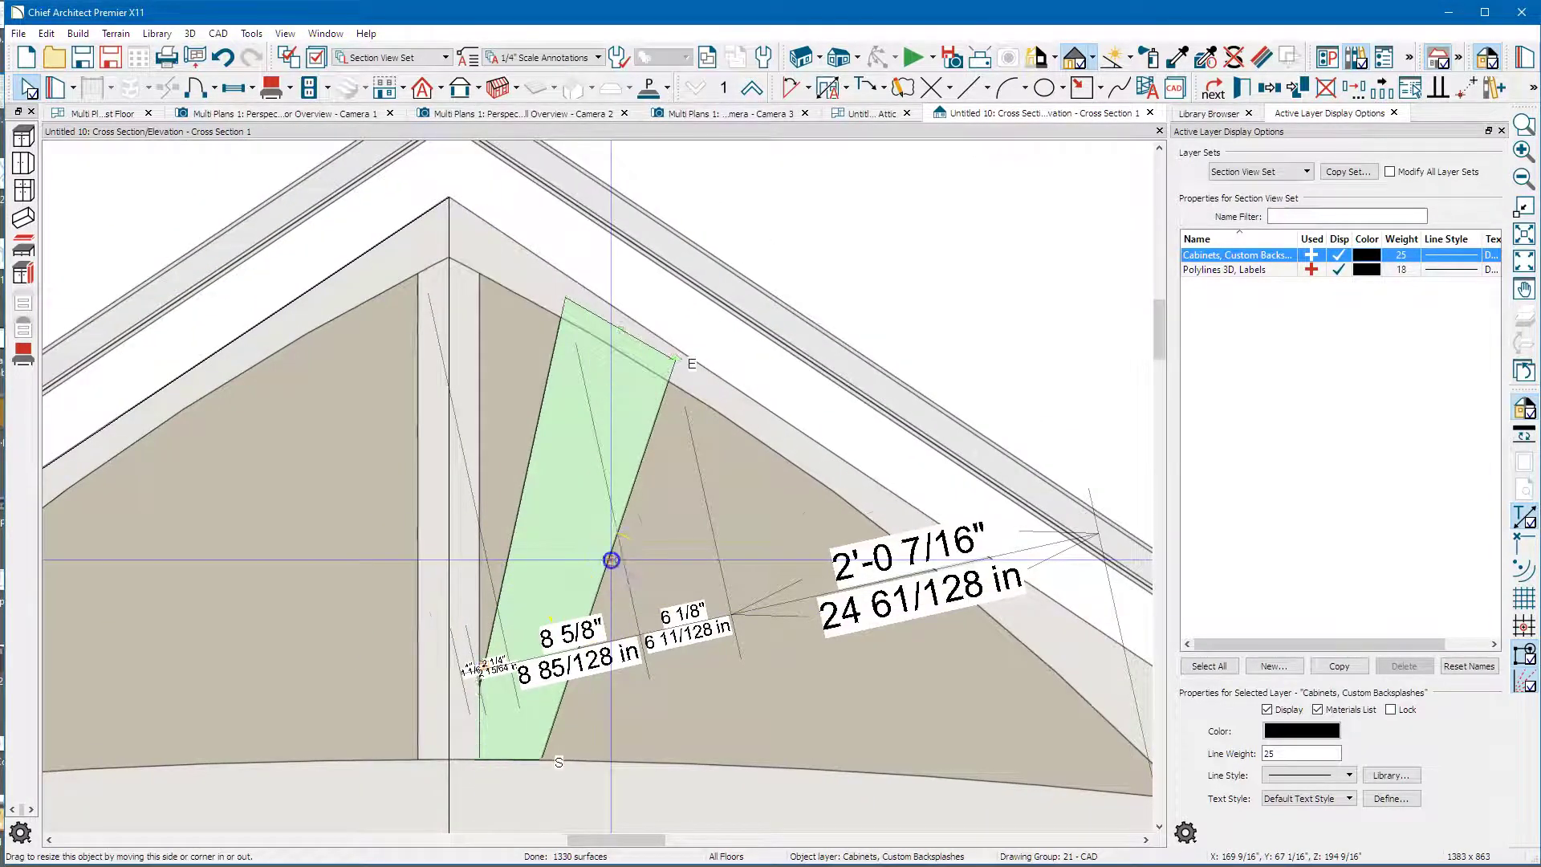
pyautogui.rightClick(611, 560)
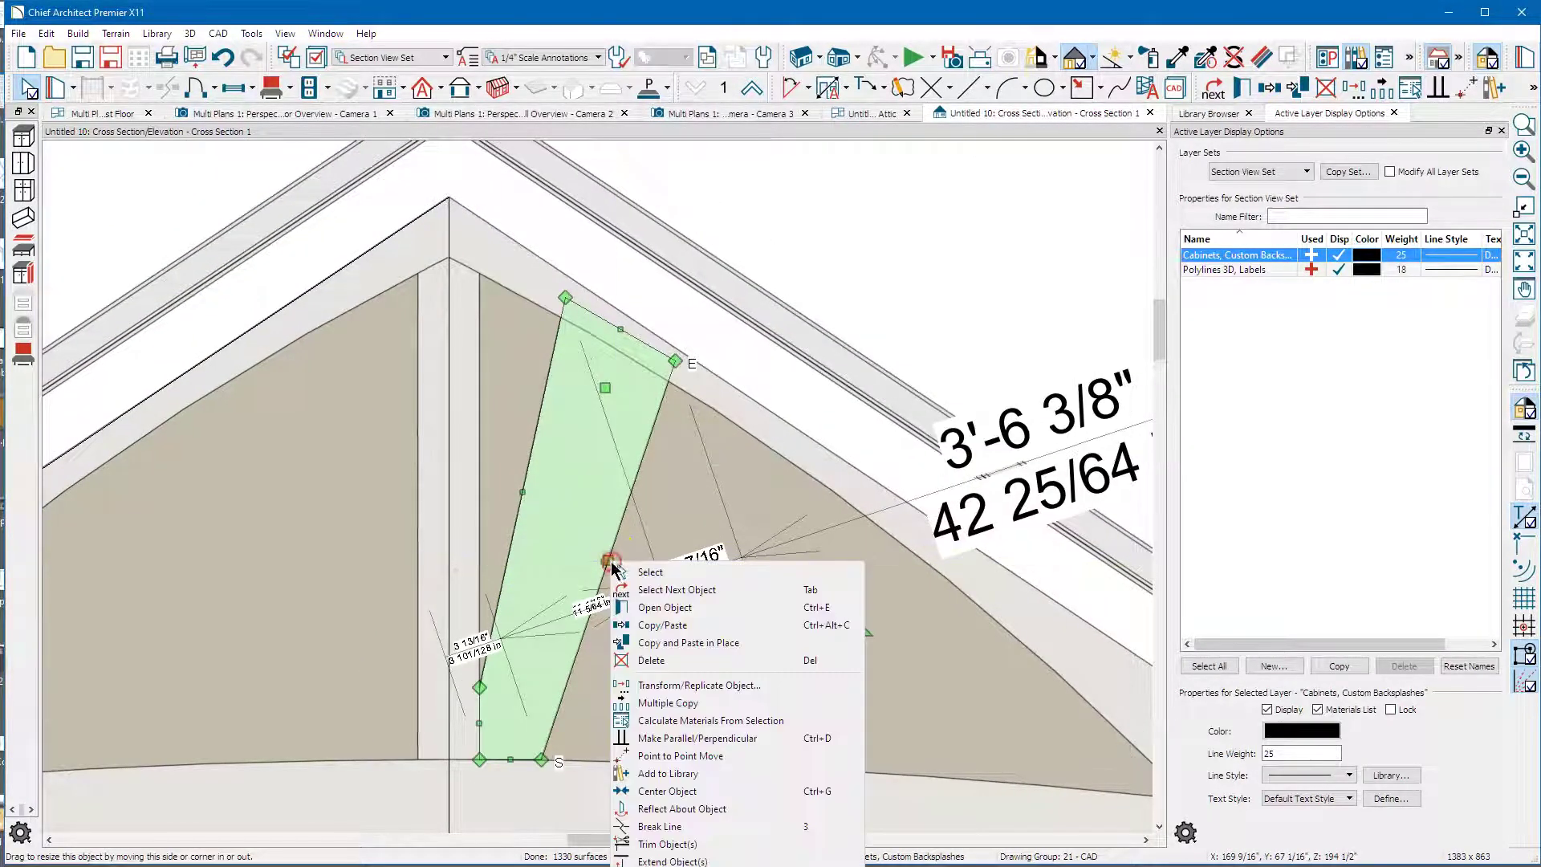
pyautogui.click(619, 866)
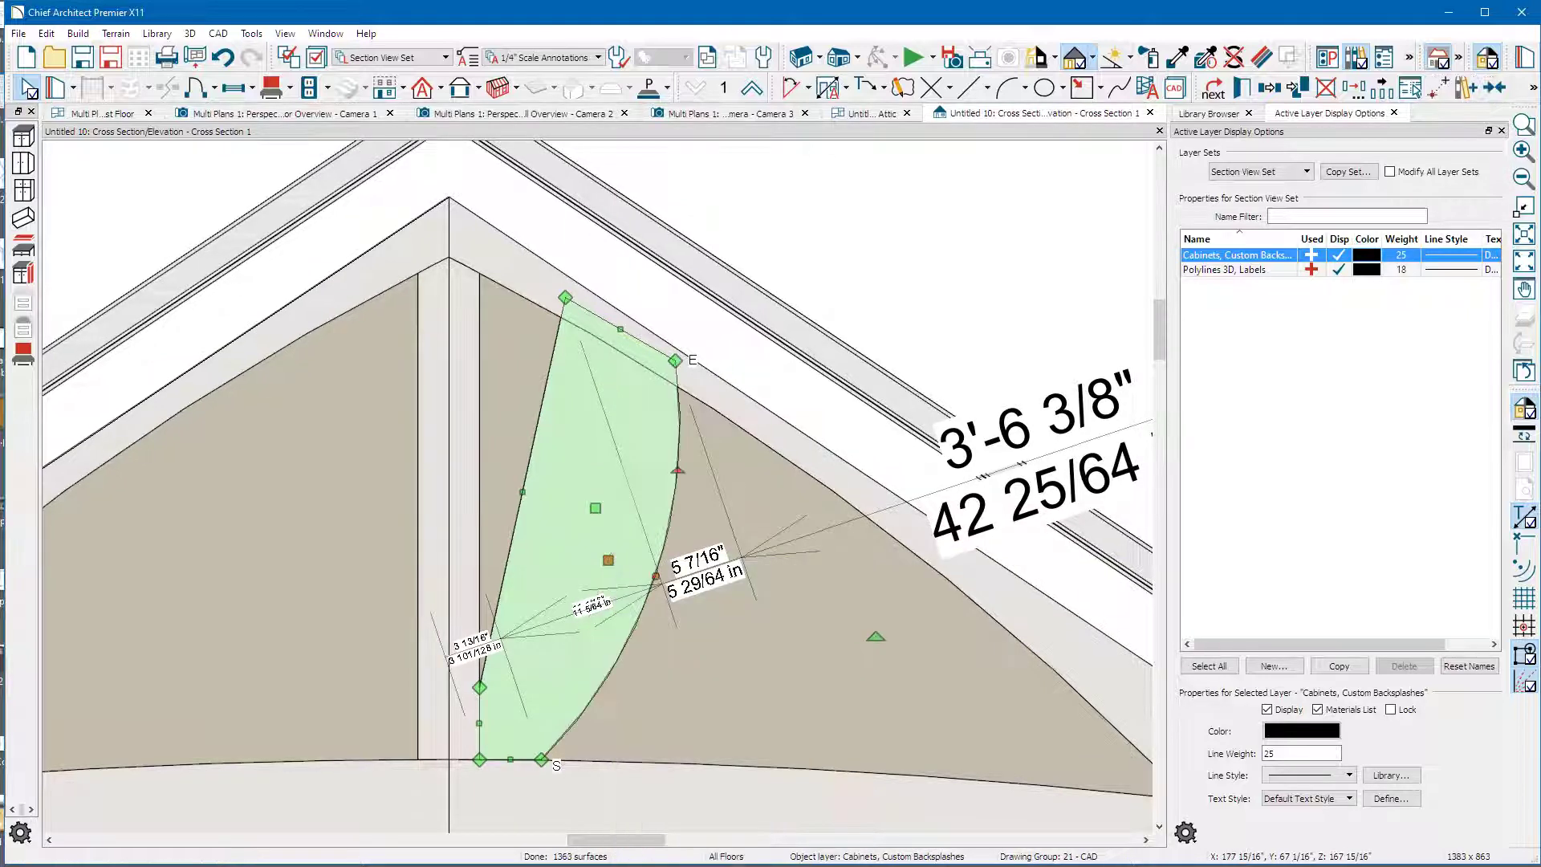
pyautogui.moveTo(689, 481); pyautogui.dragTo(622, 454)
pyautogui.press('Escape')
pyautogui.scroll(-1, 573, 414)
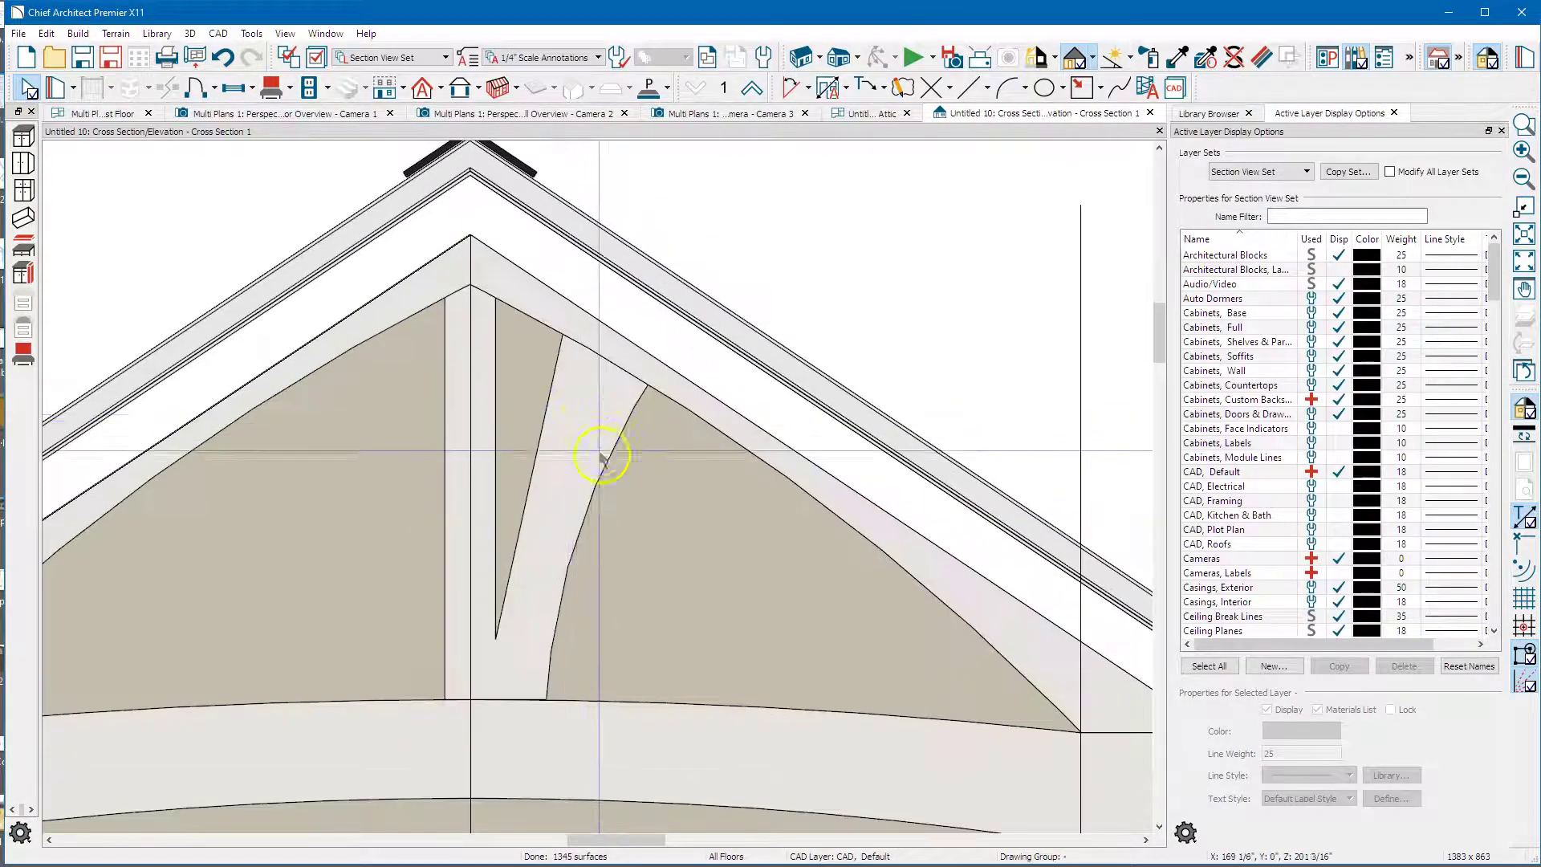
# - Set the facet angle of the strut's arc to 1° to smooth the curved edge
pyautogui.doubleClick(601, 456)
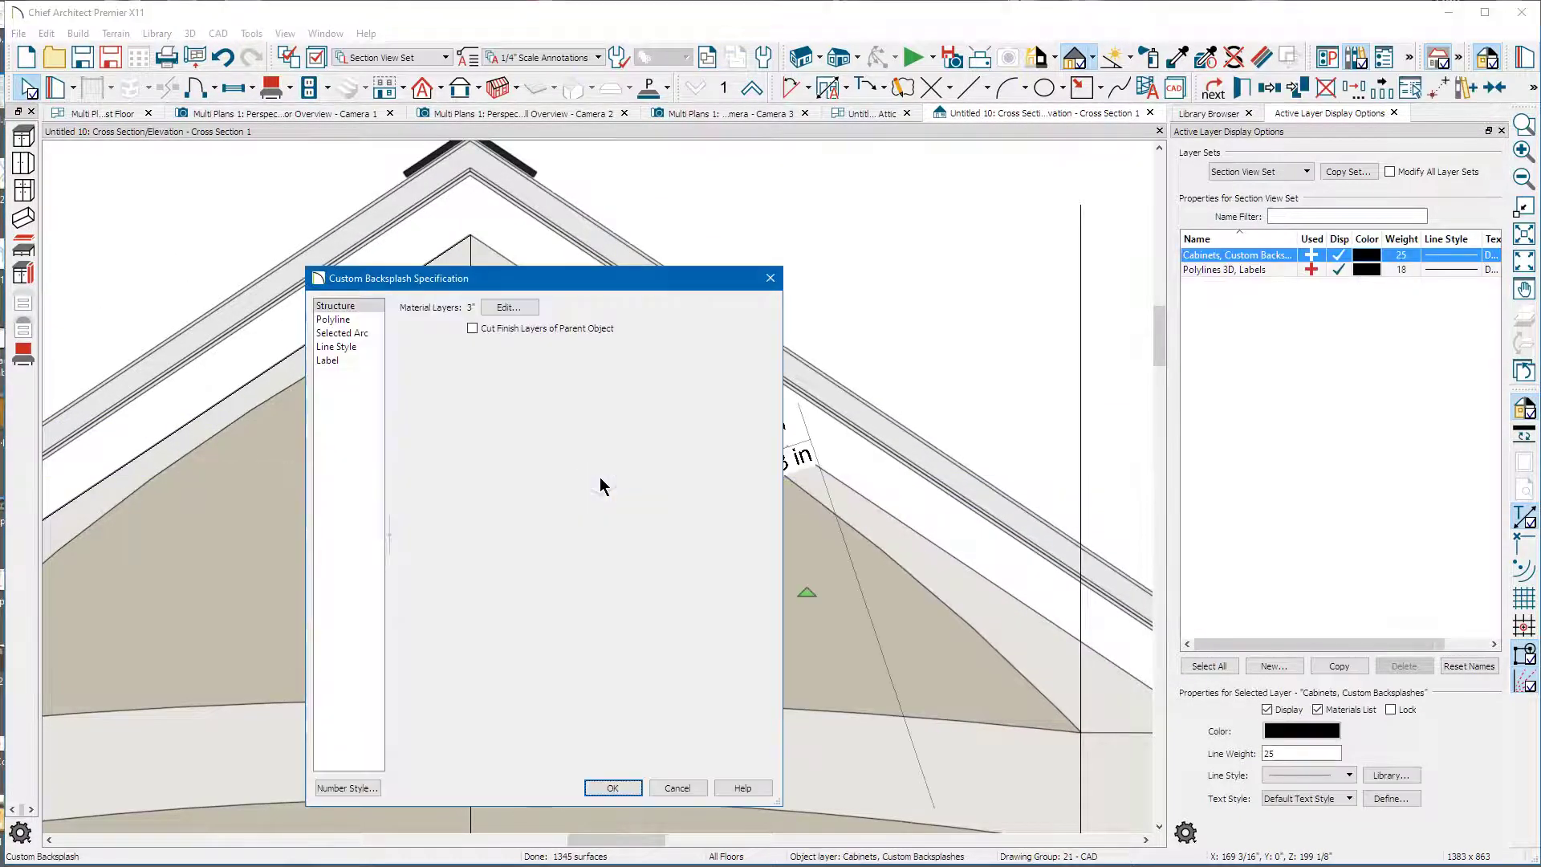
pyautogui.click(363, 334)
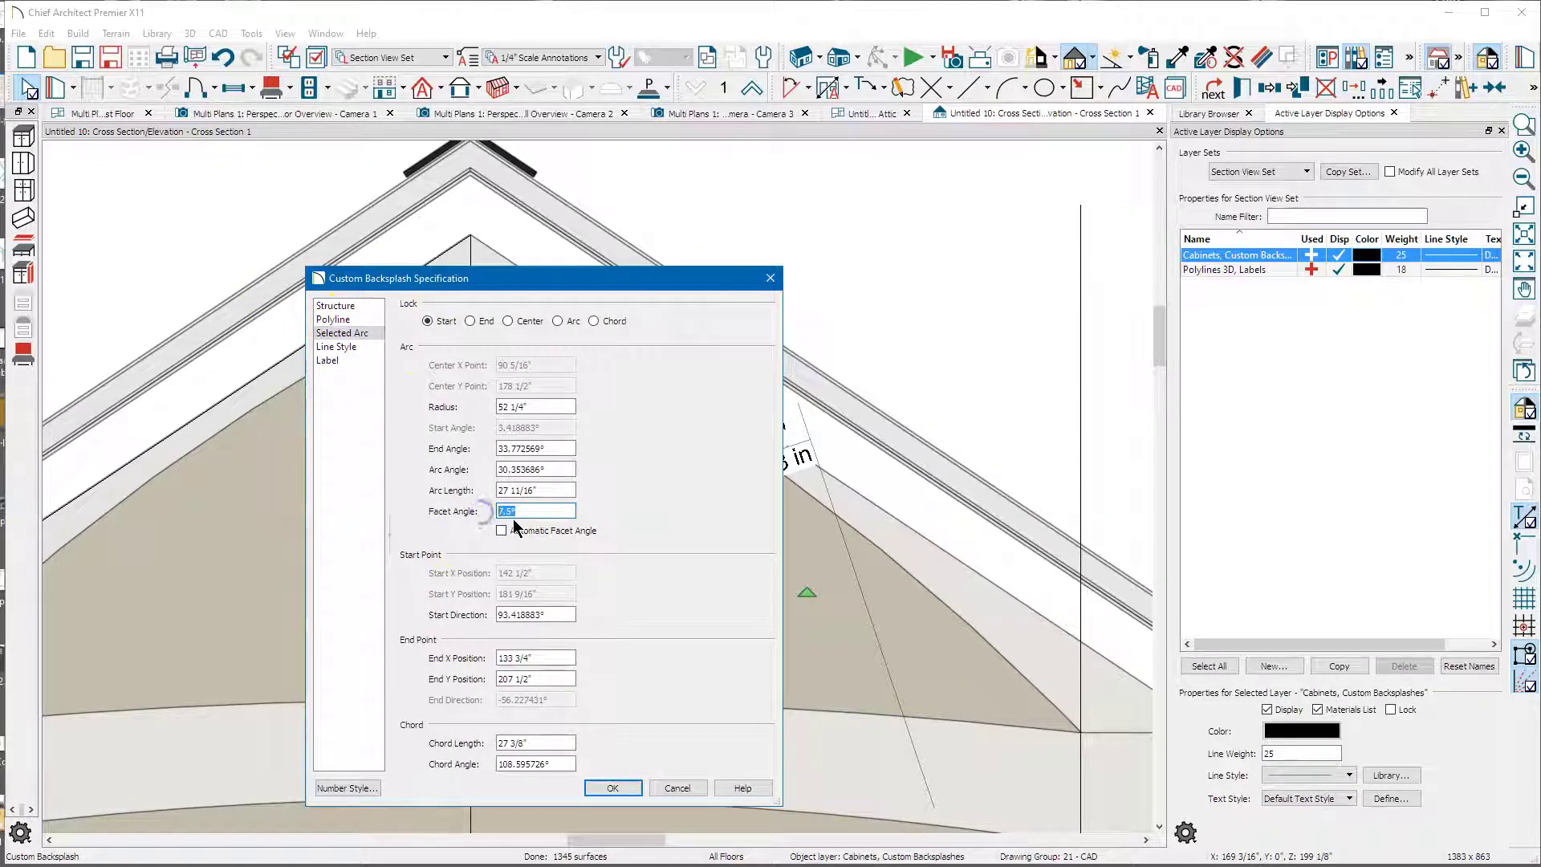
pyautogui.write('1')
pyautogui.press('Return')
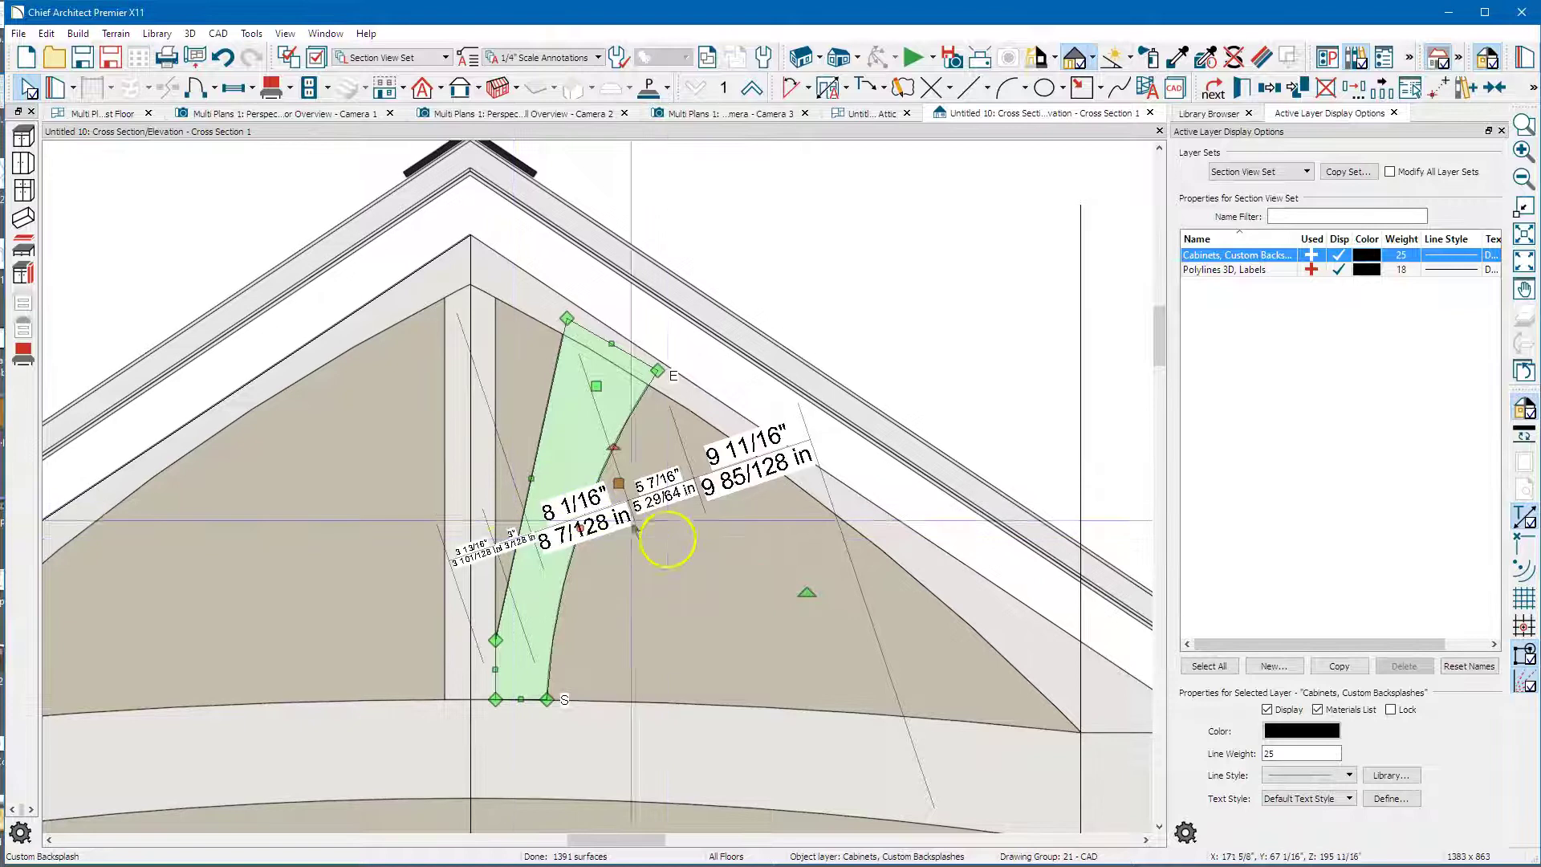
pyautogui.press('Escape')
# - Mirror a copy of the curved strut about the center post onto the post's other side
pyautogui.click(534, 522)
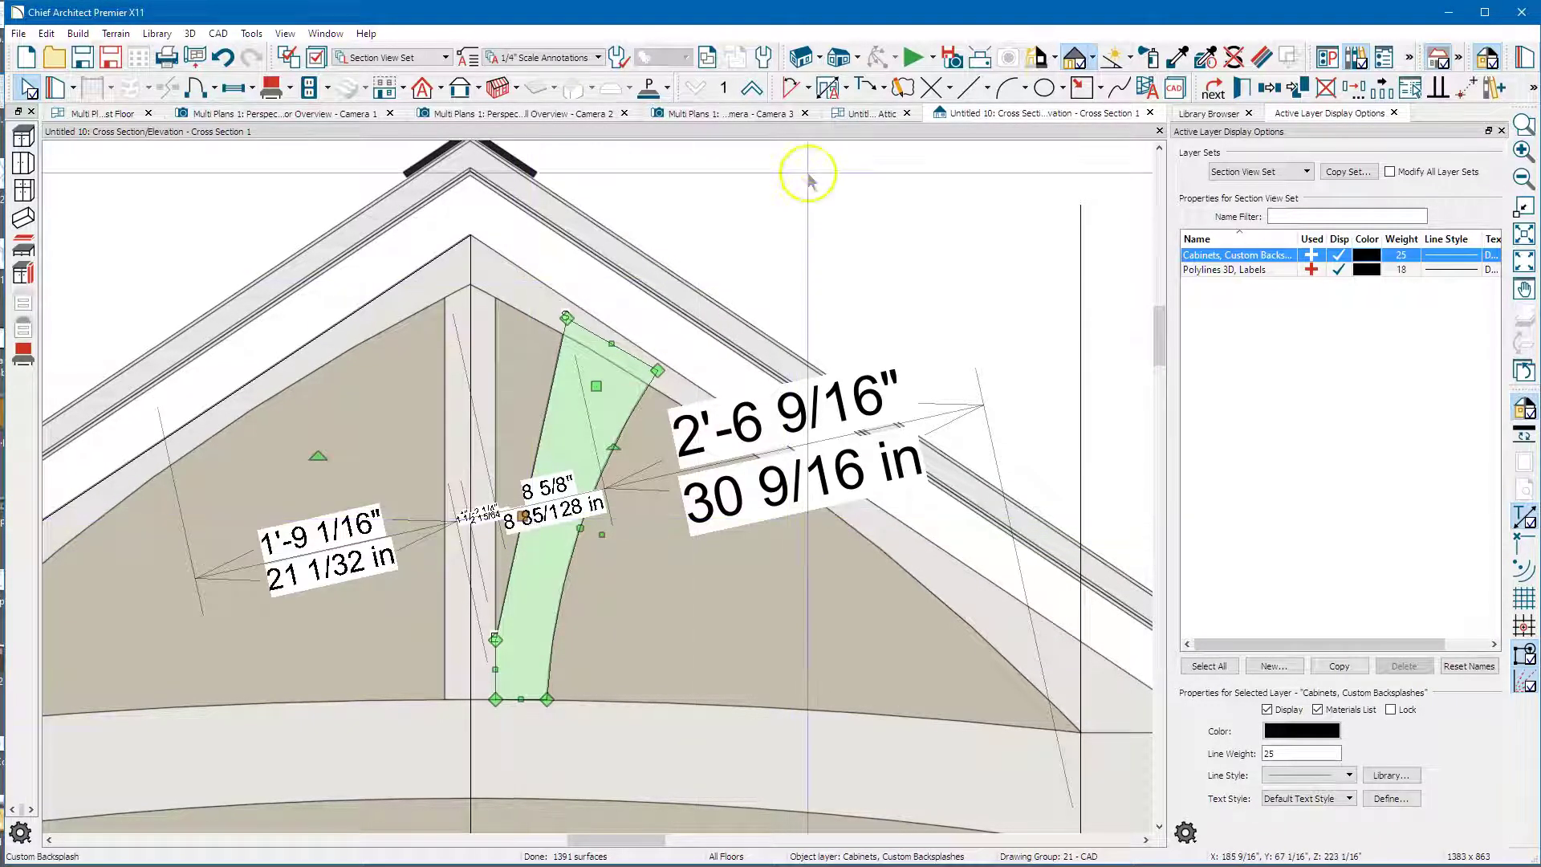
pyautogui.click(1271, 88)
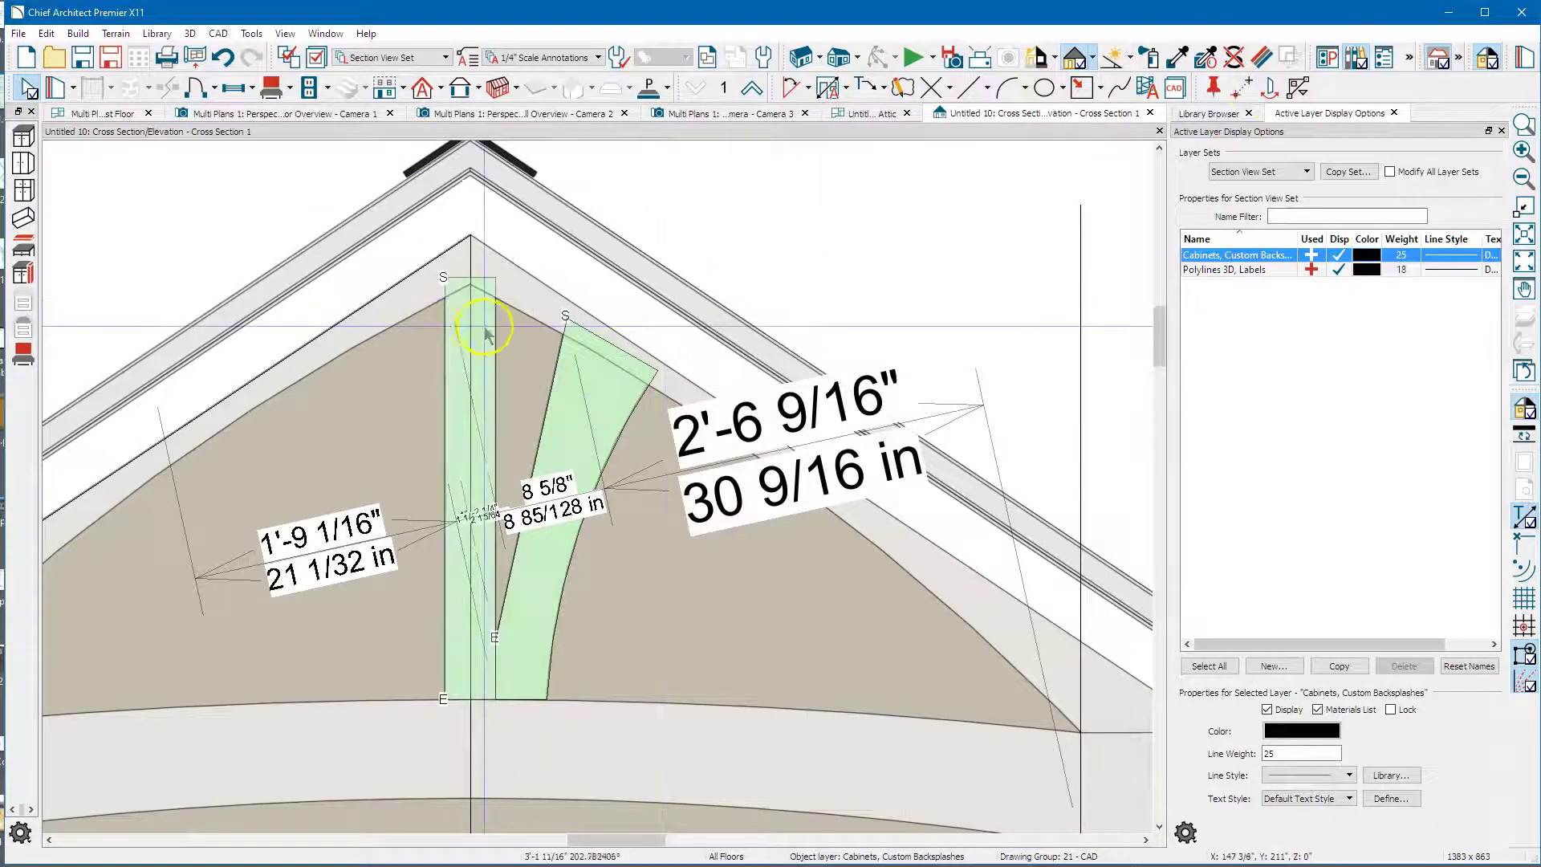
pyautogui.click(476, 290)
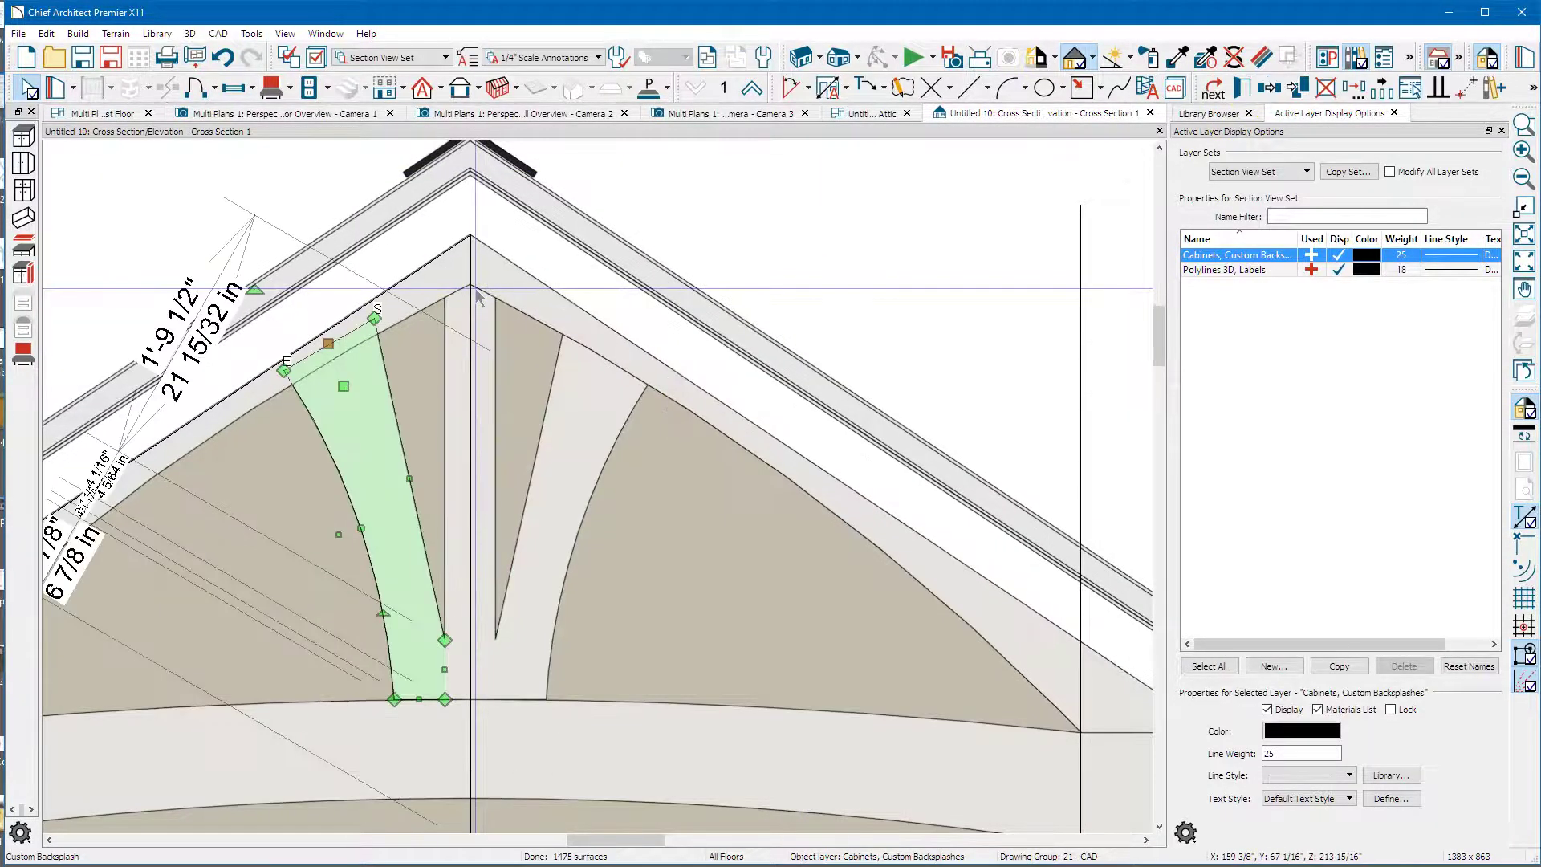
pyautogui.scroll(-4, 476, 296)
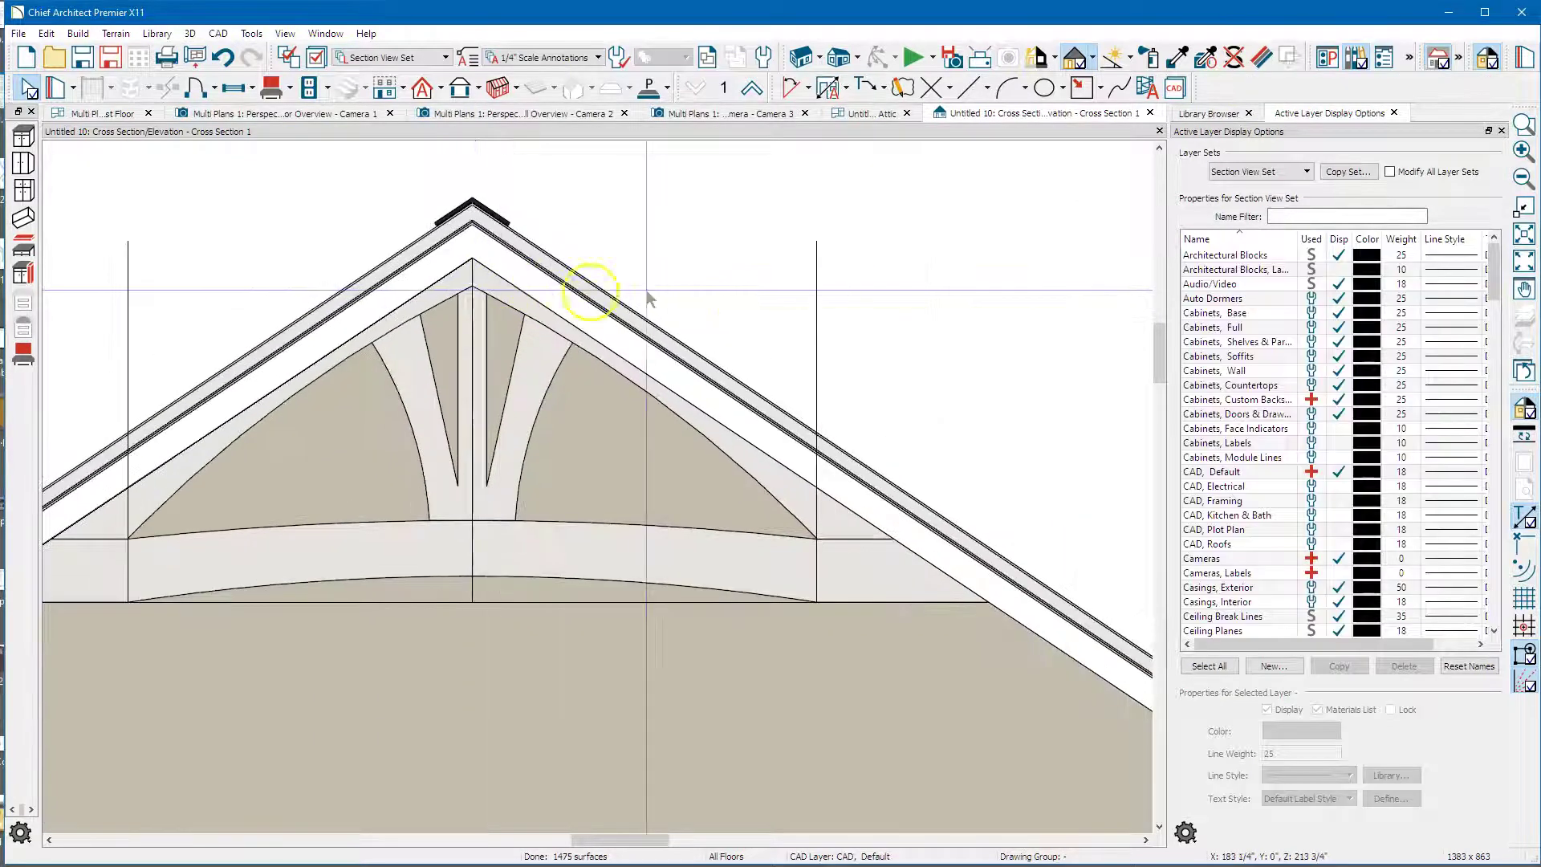
pyautogui.scroll(-1, 740, 311)
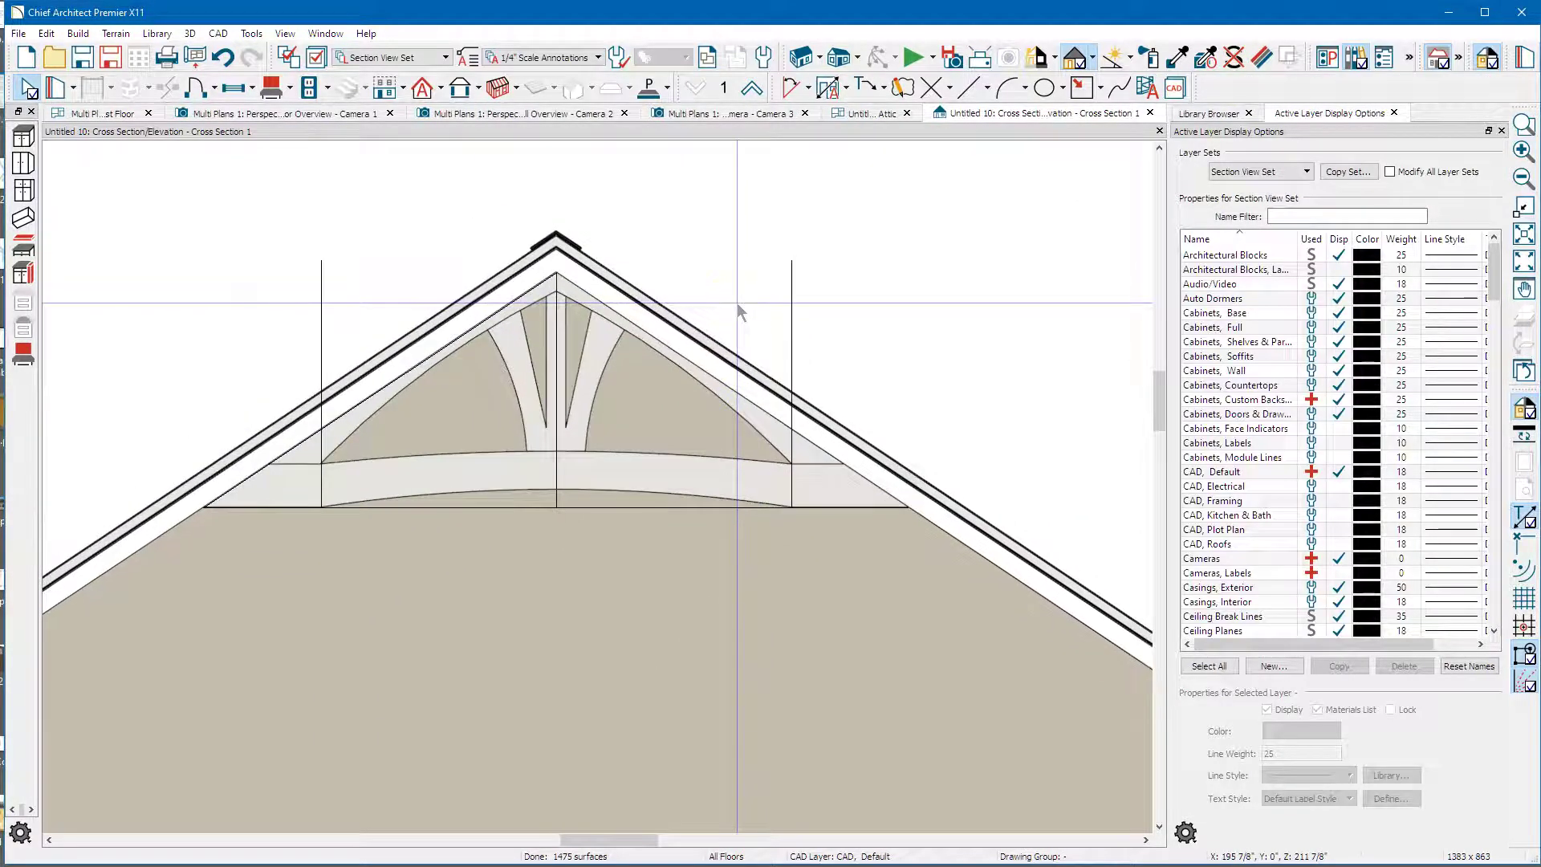
# - In the Attic plan, select the post and both struts together and center them on the short reference line beside the truss
pyautogui.click(867, 121)
pyautogui.scroll(3, 374, 457)
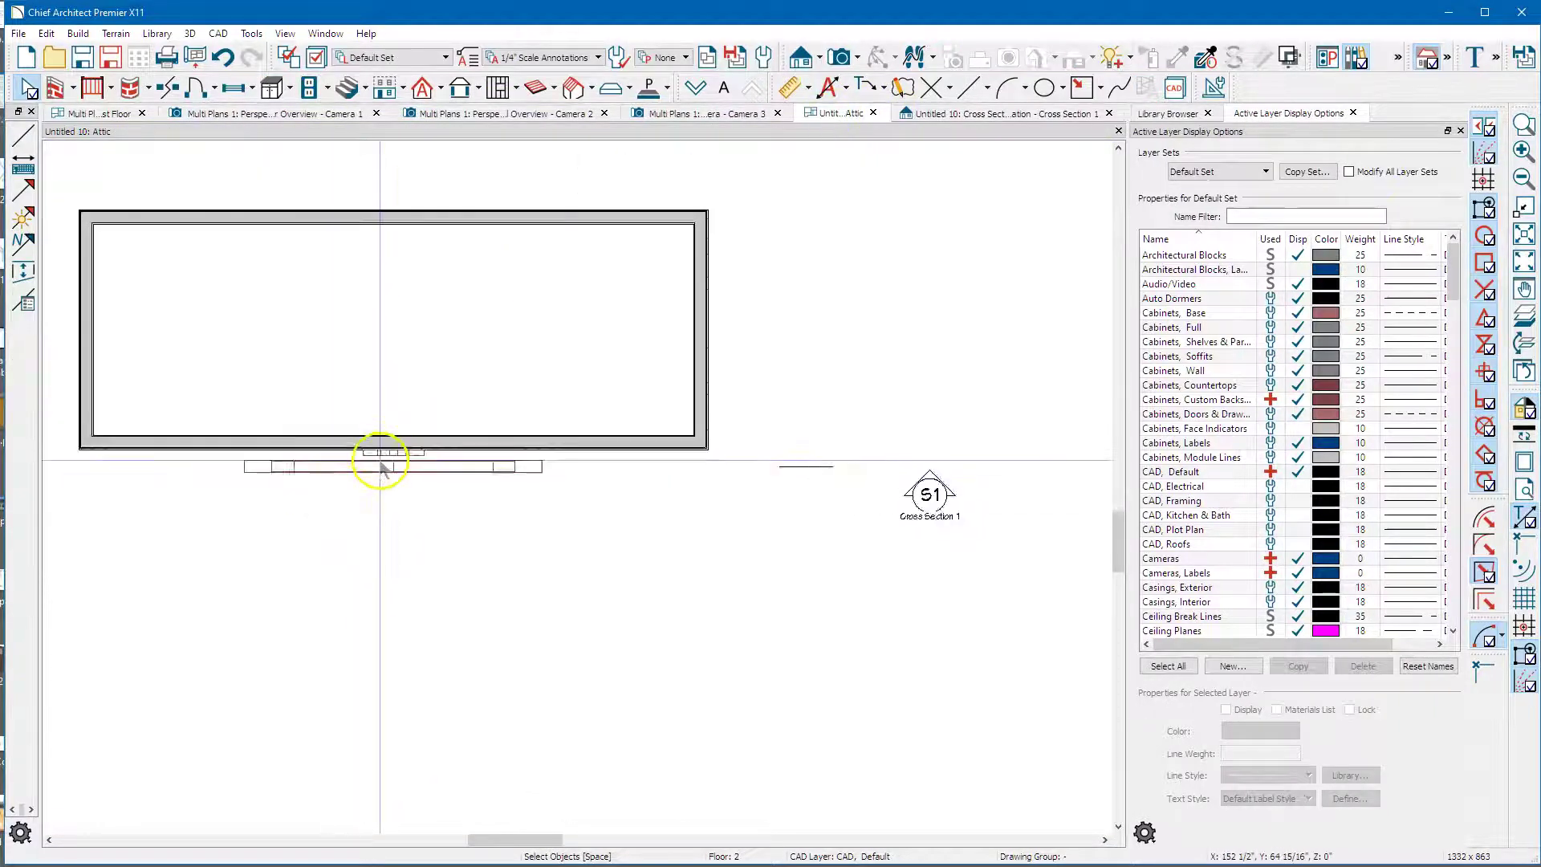
pyautogui.scroll(2, 381, 467)
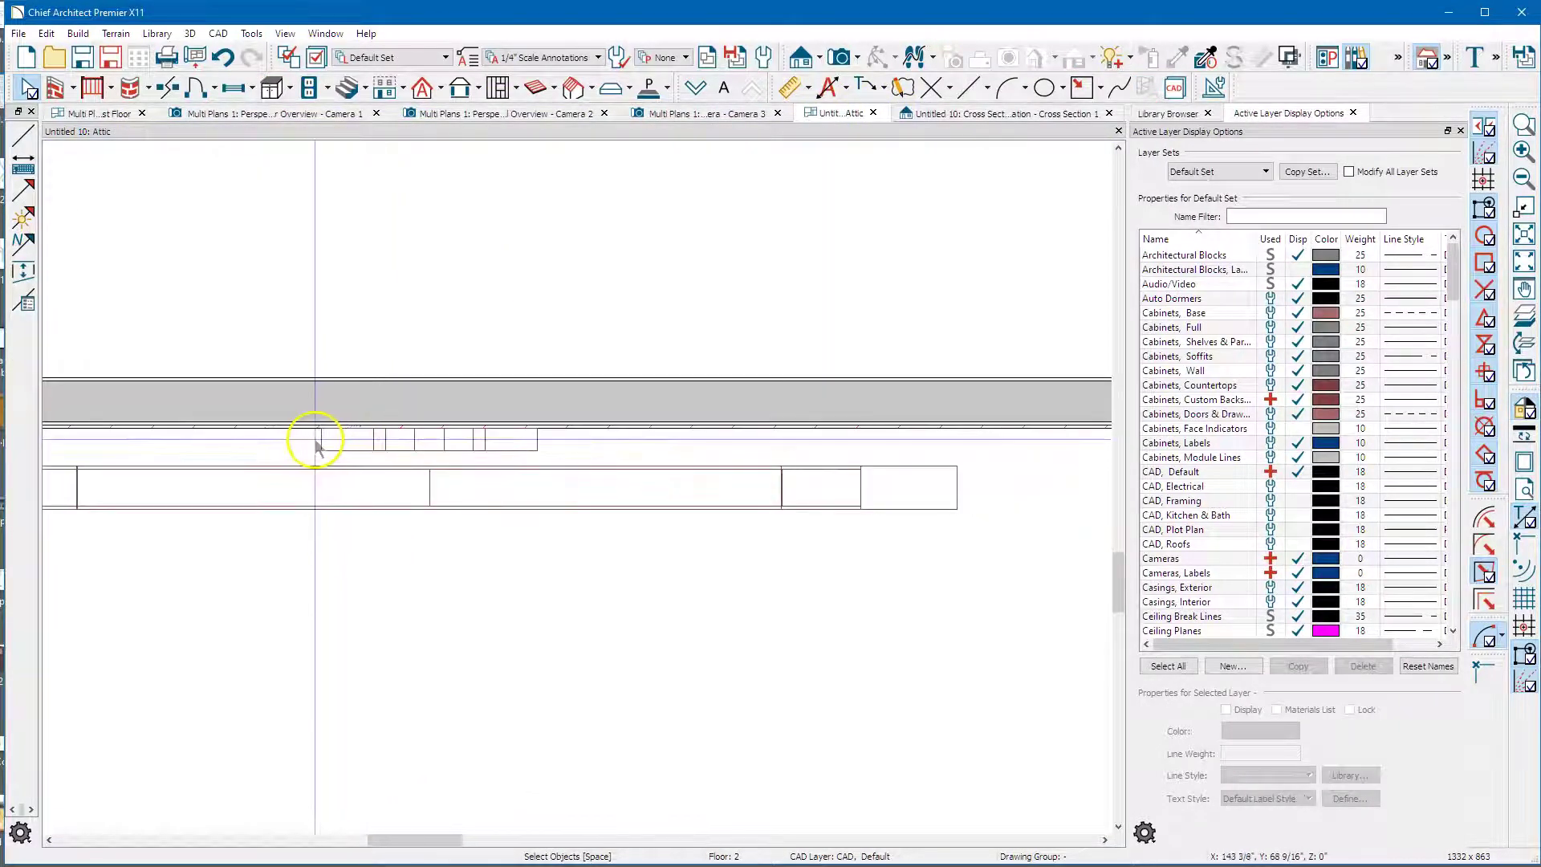
pyautogui.moveTo(339, 433); pyautogui.dragTo(551, 444)
pyautogui.scroll(-1, 363, 369)
pyautogui.scroll(-3, 363, 369)
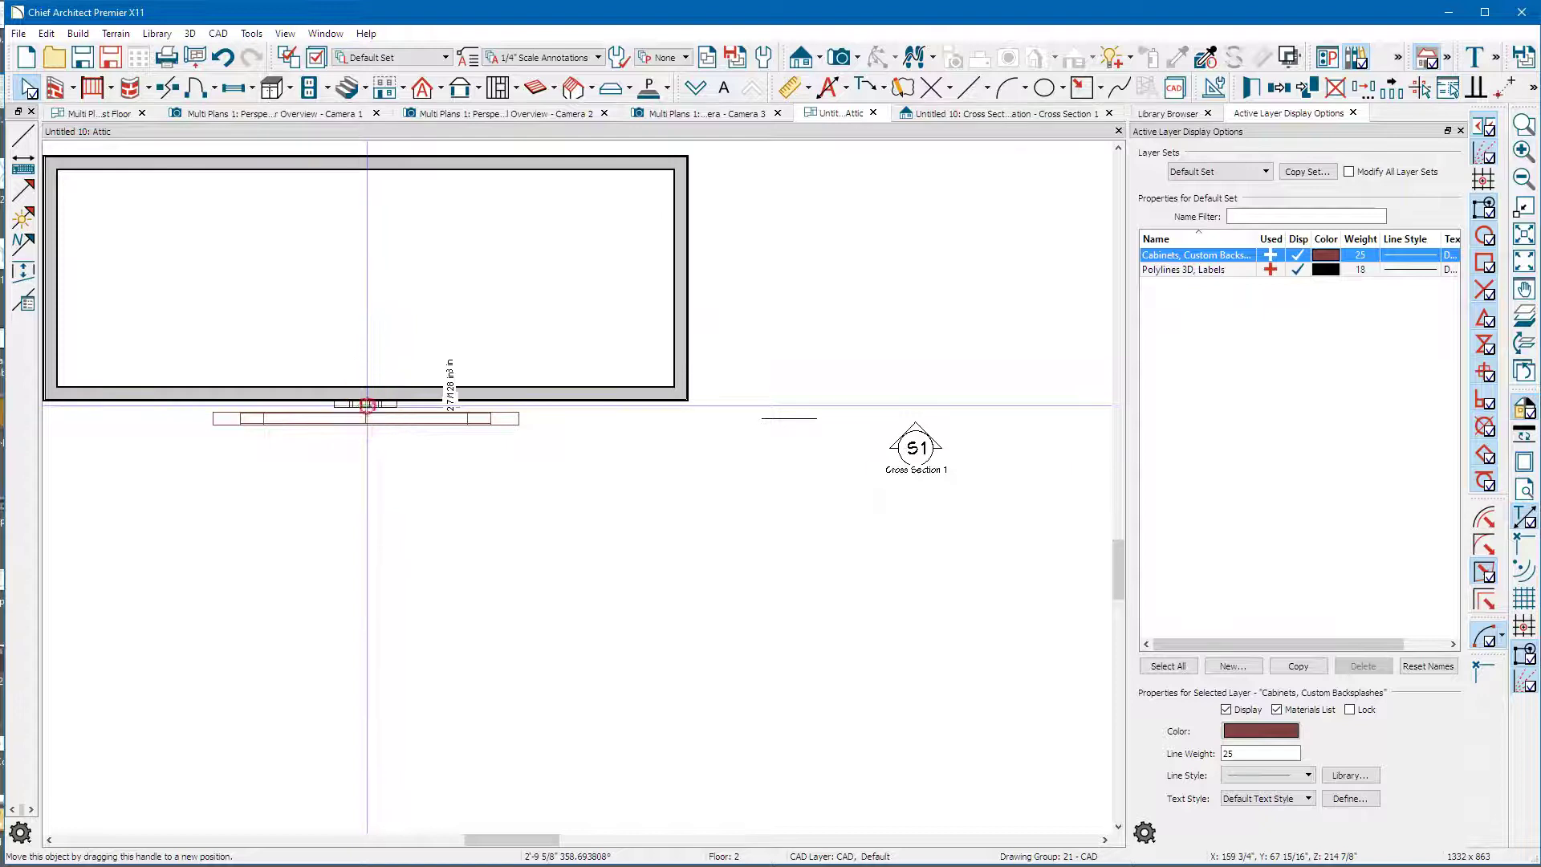
pyautogui.rightClick(367, 410)
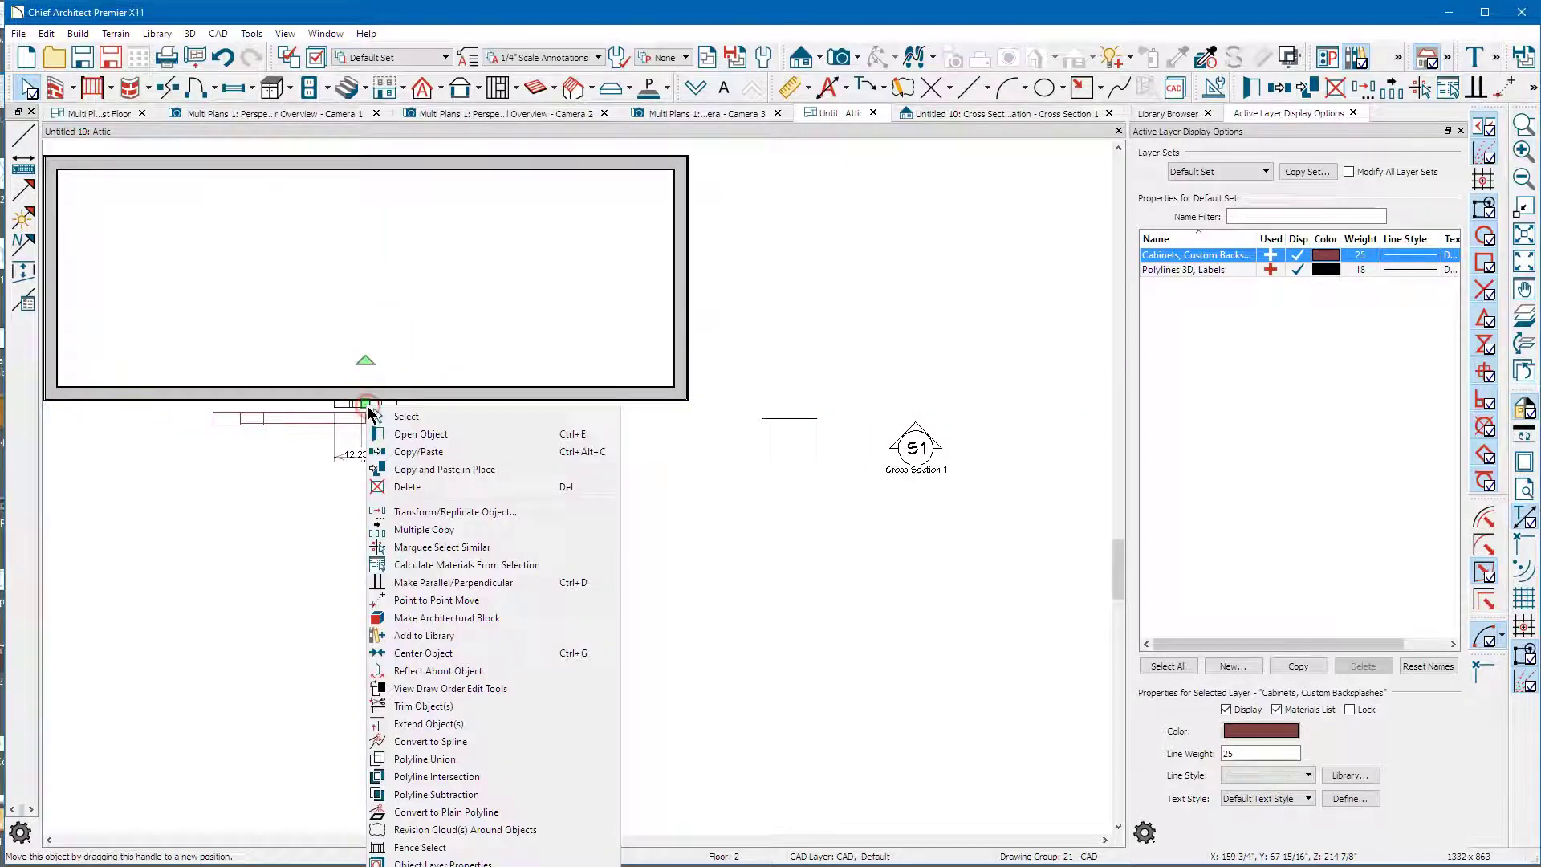
pyautogui.click(494, 654)
pyautogui.click(806, 426)
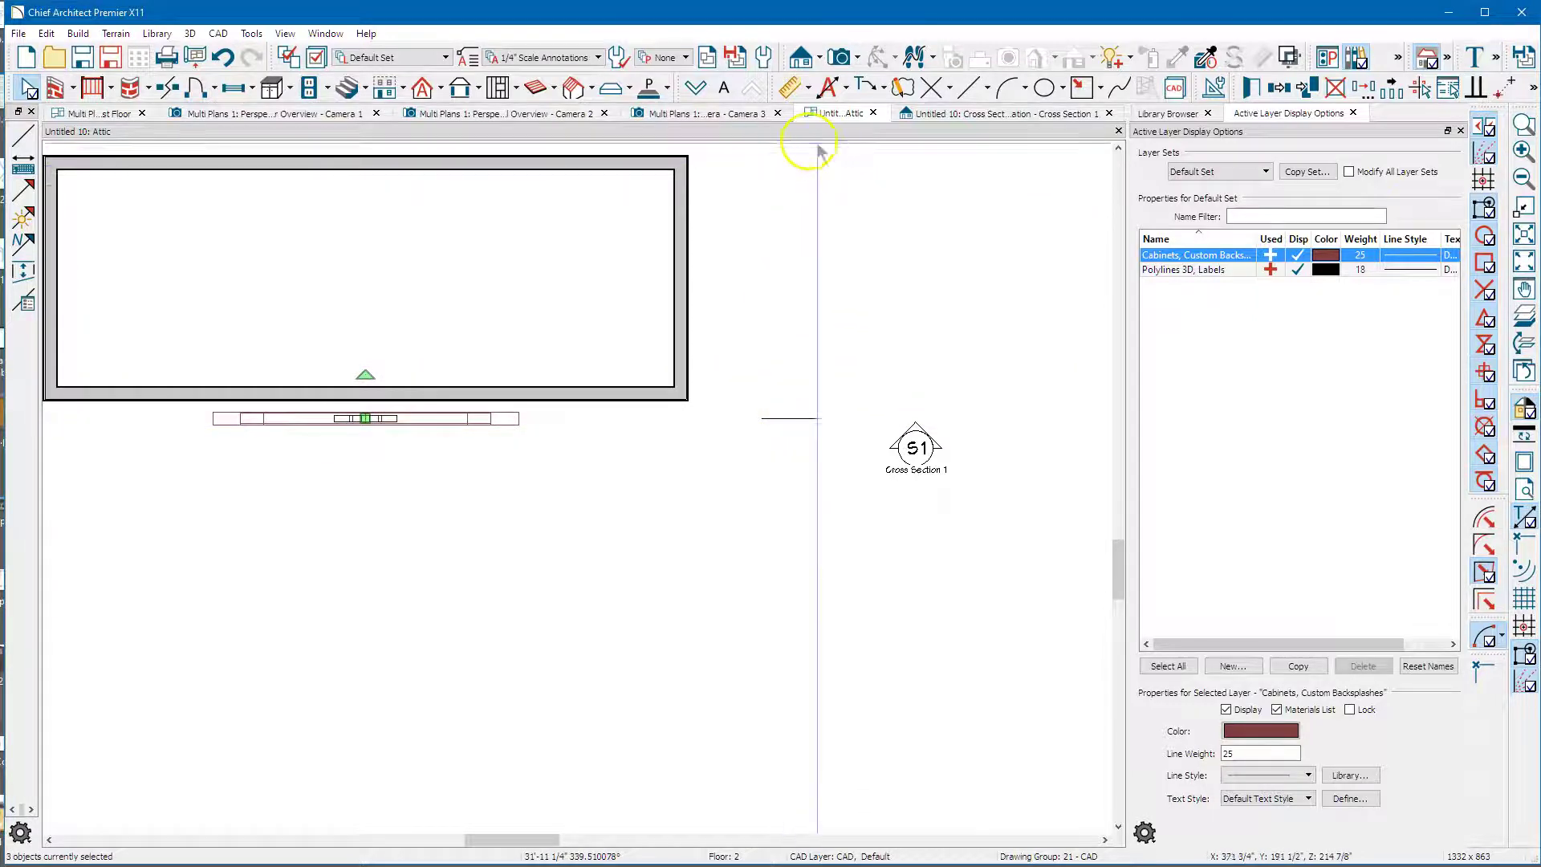
# - Create a Perspective Full Overview of the house and frame the finished gable truss from the front
pyautogui.click(857, 60)
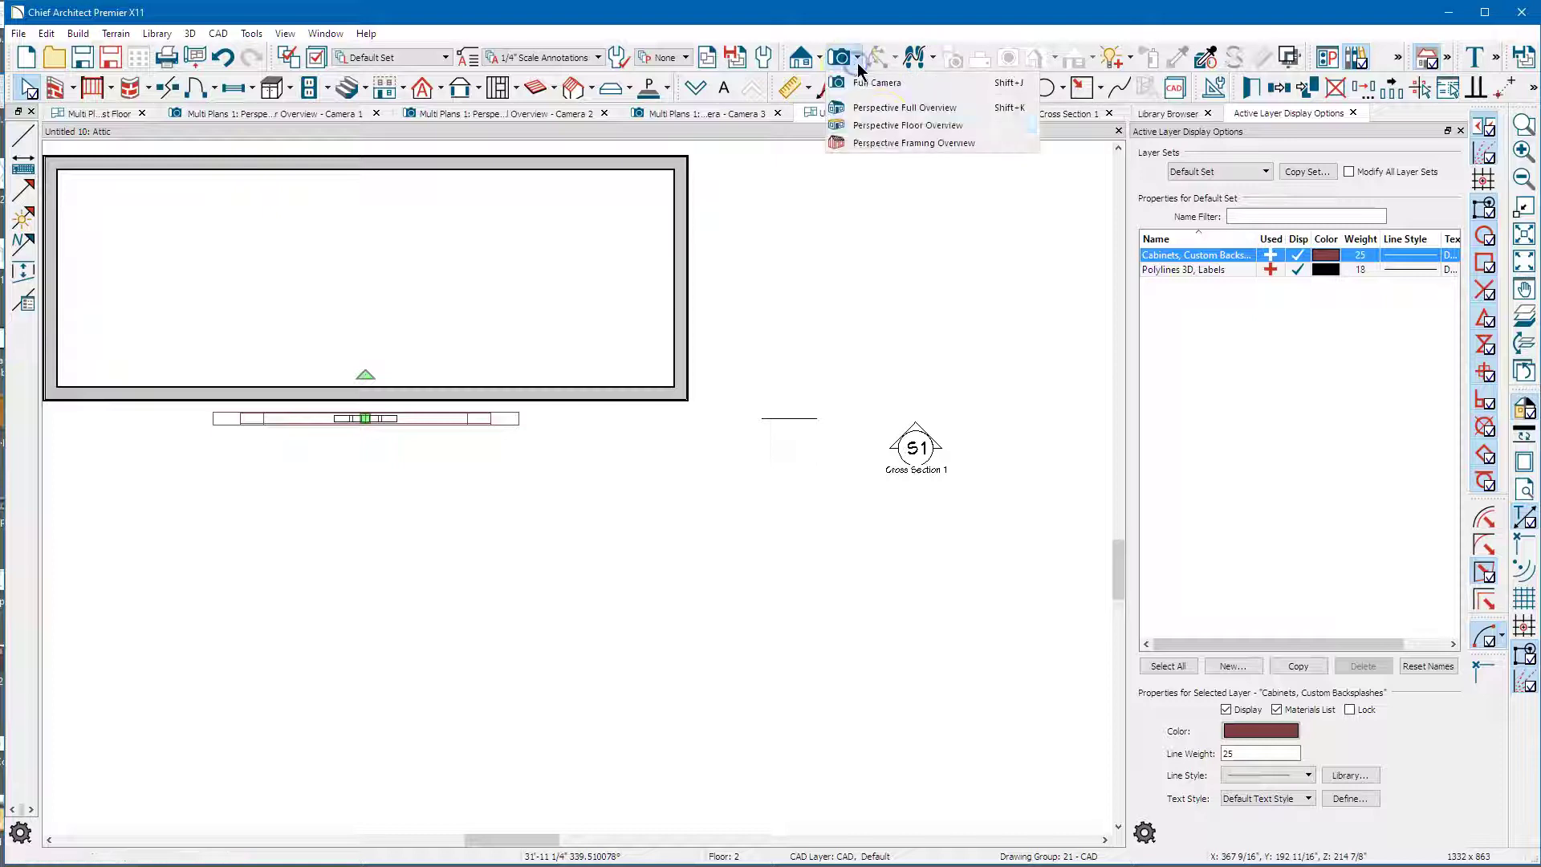
pyautogui.click(889, 112)
pyautogui.moveTo(763, 454); pyautogui.dragTo(720, 400)
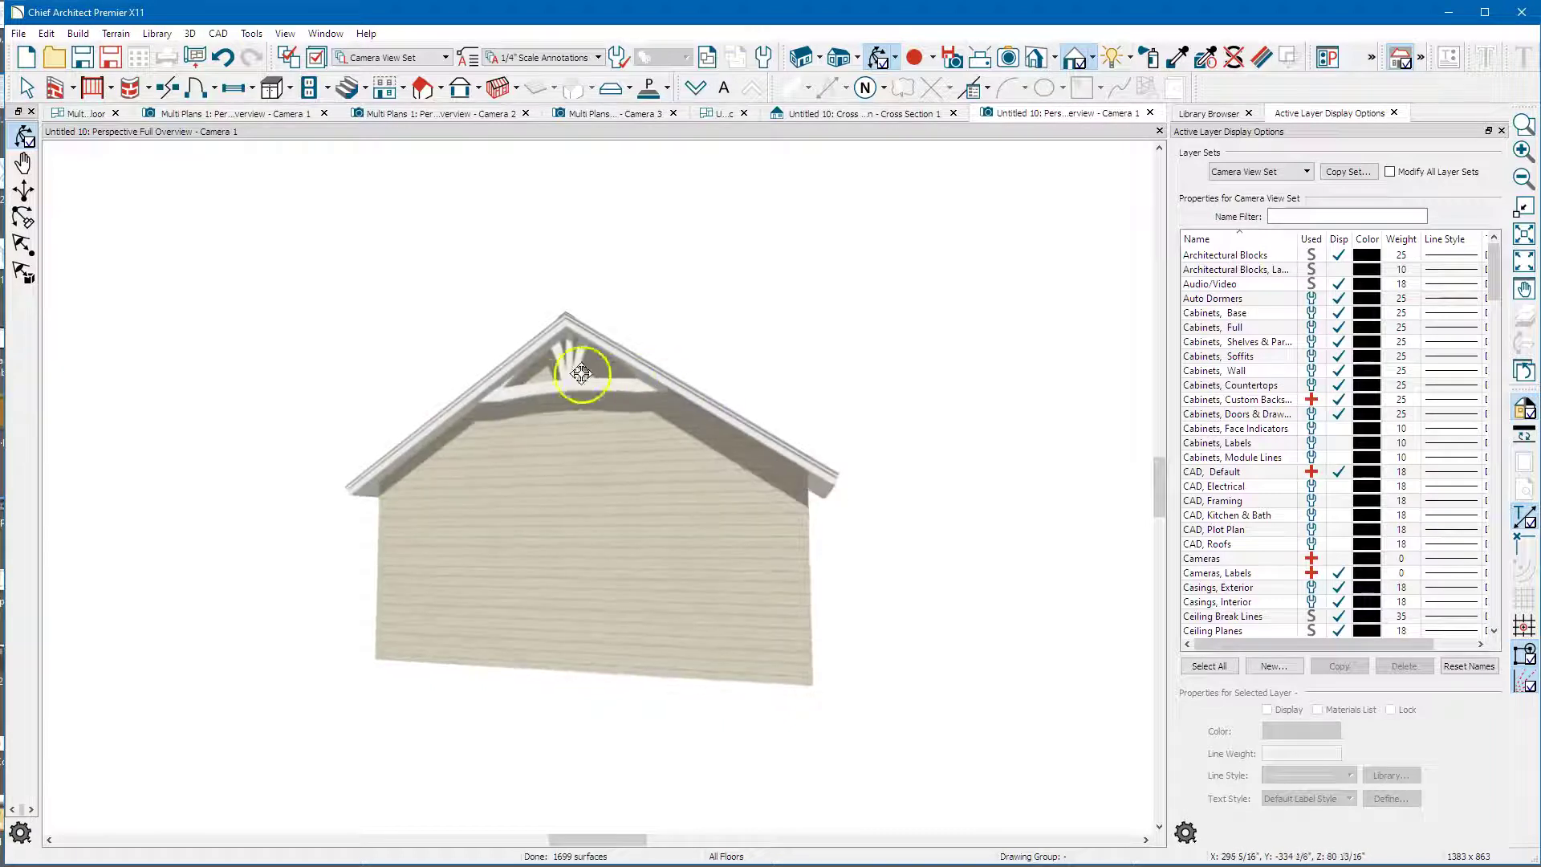
pyautogui.scroll(8, 582, 373)
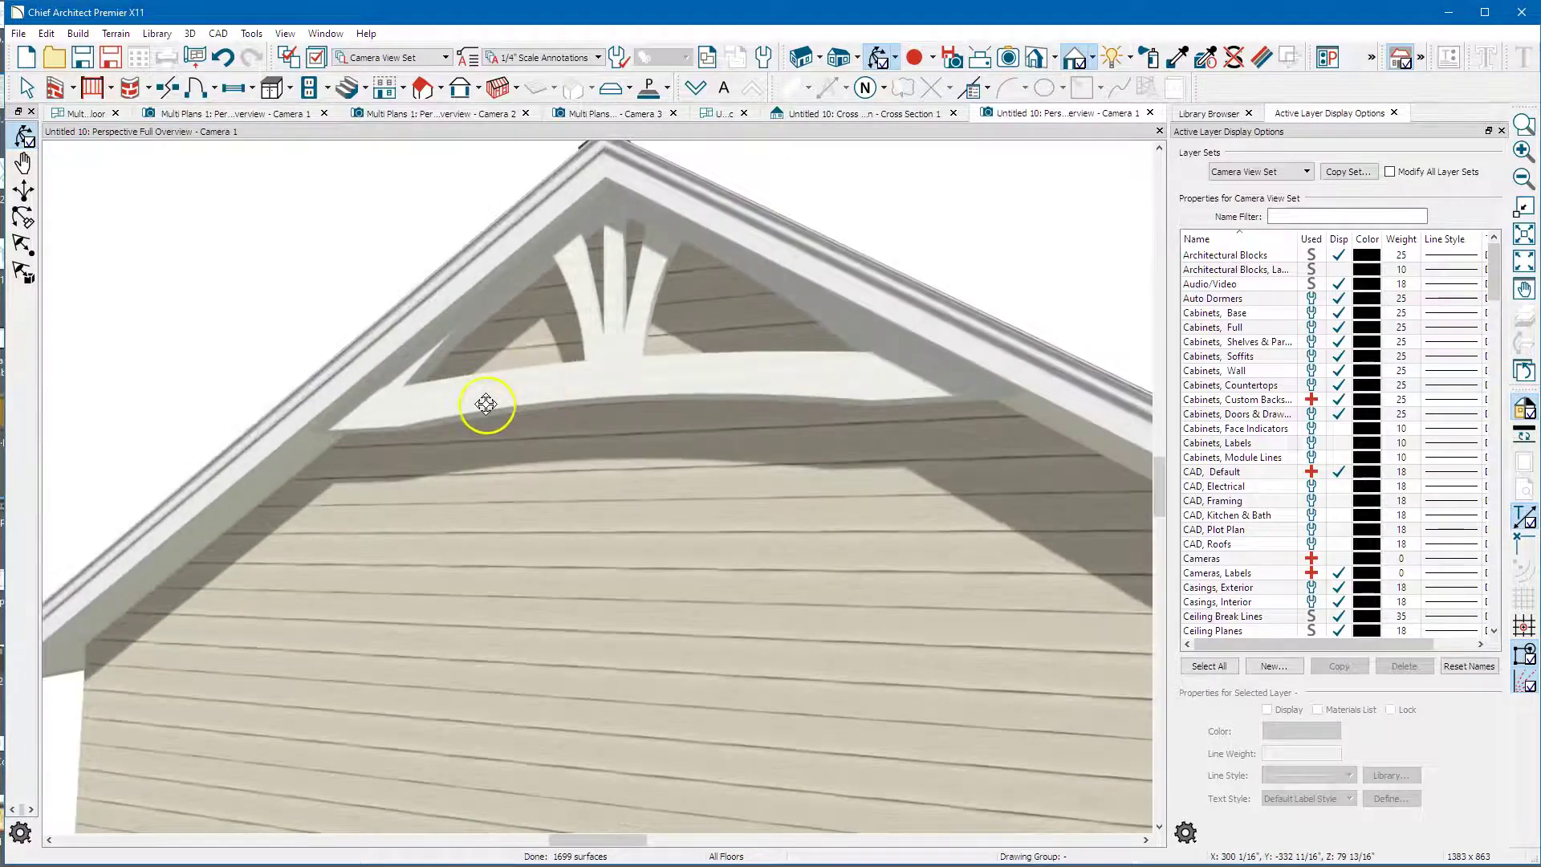
pyautogui.scroll(1, 486, 404)
pyautogui.moveTo(530, 410); pyautogui.dragTo(400, 440, button='middle')
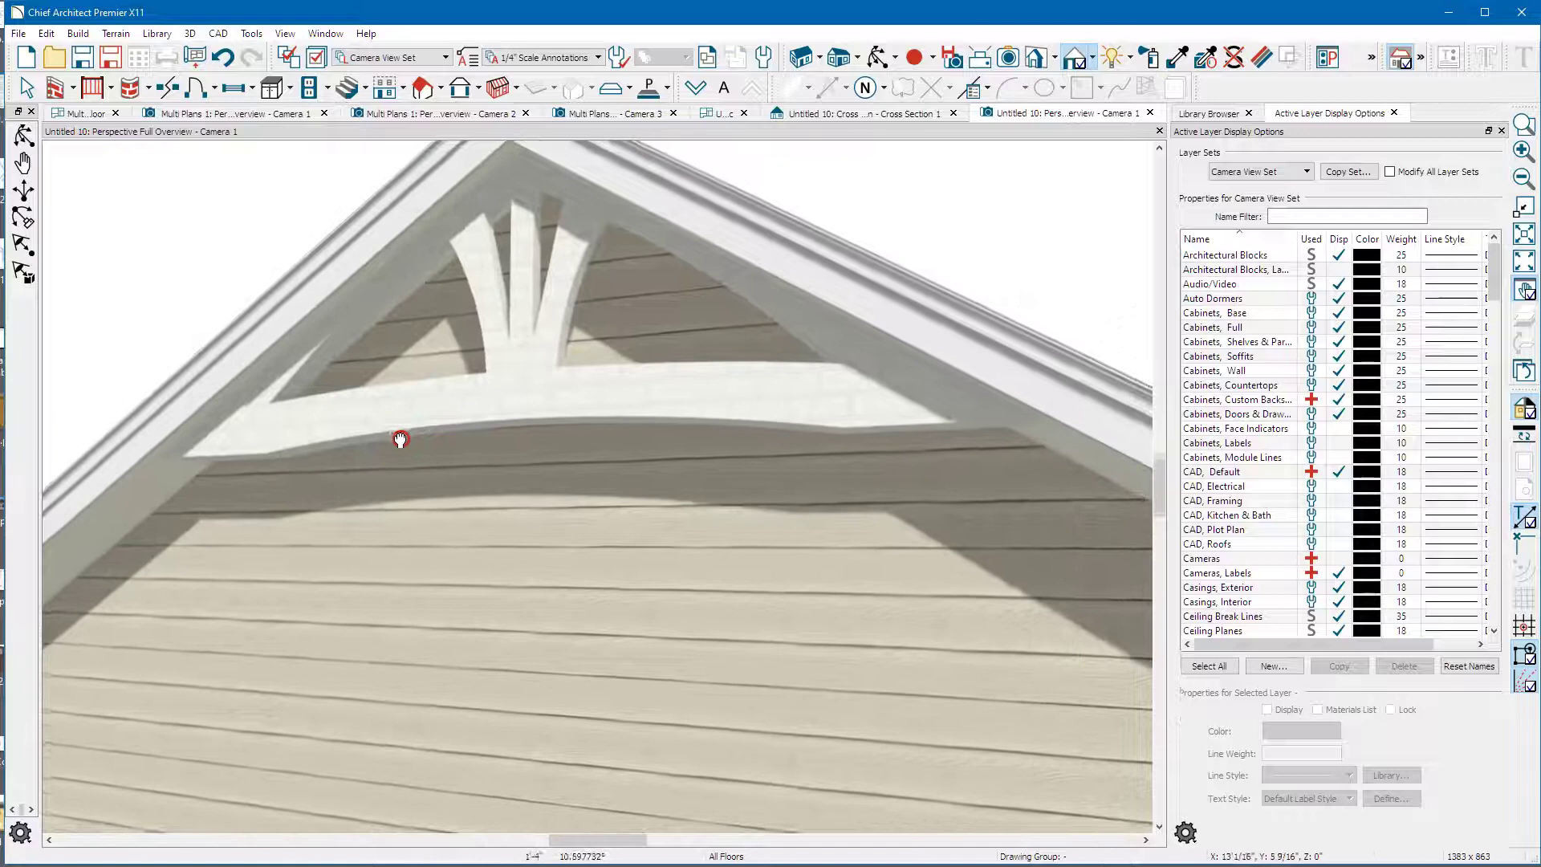
pyautogui.moveTo(471, 413); pyautogui.dragTo(482, 430)
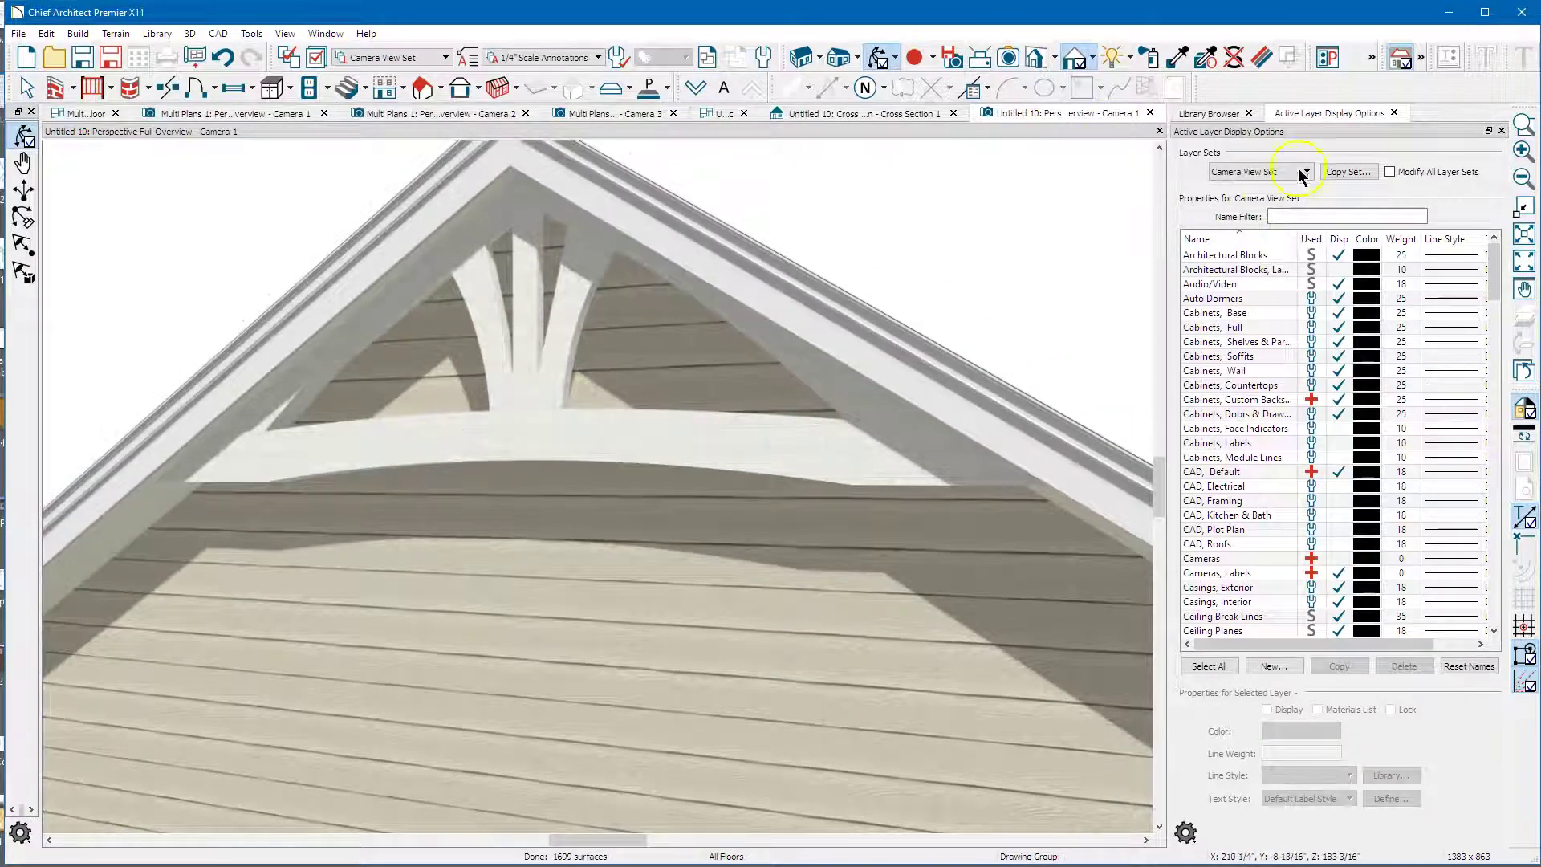
# - Search the library for alder and paint the knotty, vertical-grain Alder onto the center post and both curved struts
pyautogui.click(1209, 114)
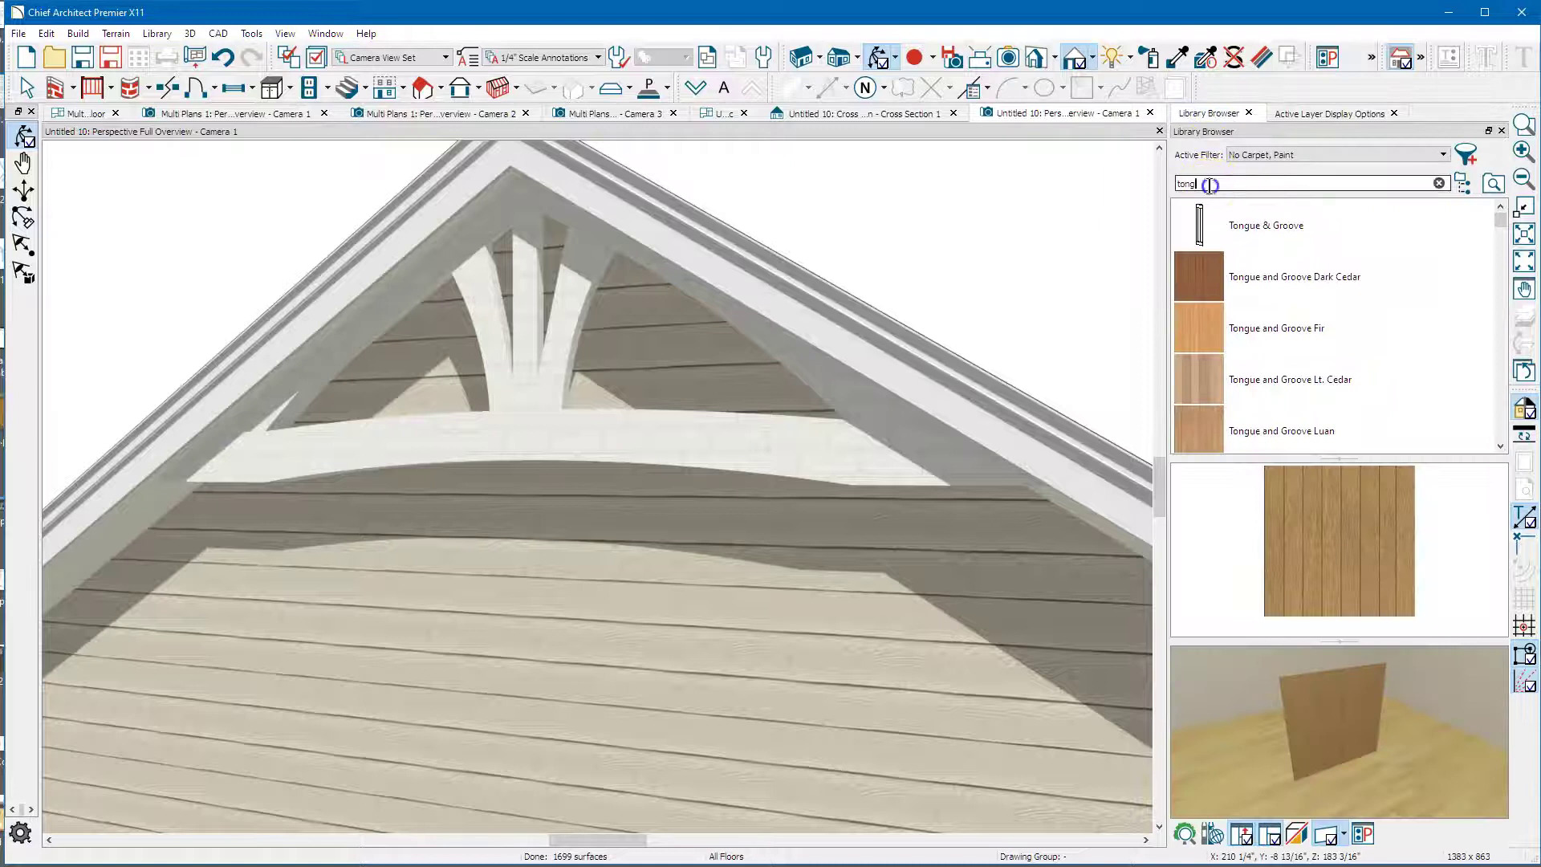
pyautogui.write('wood')
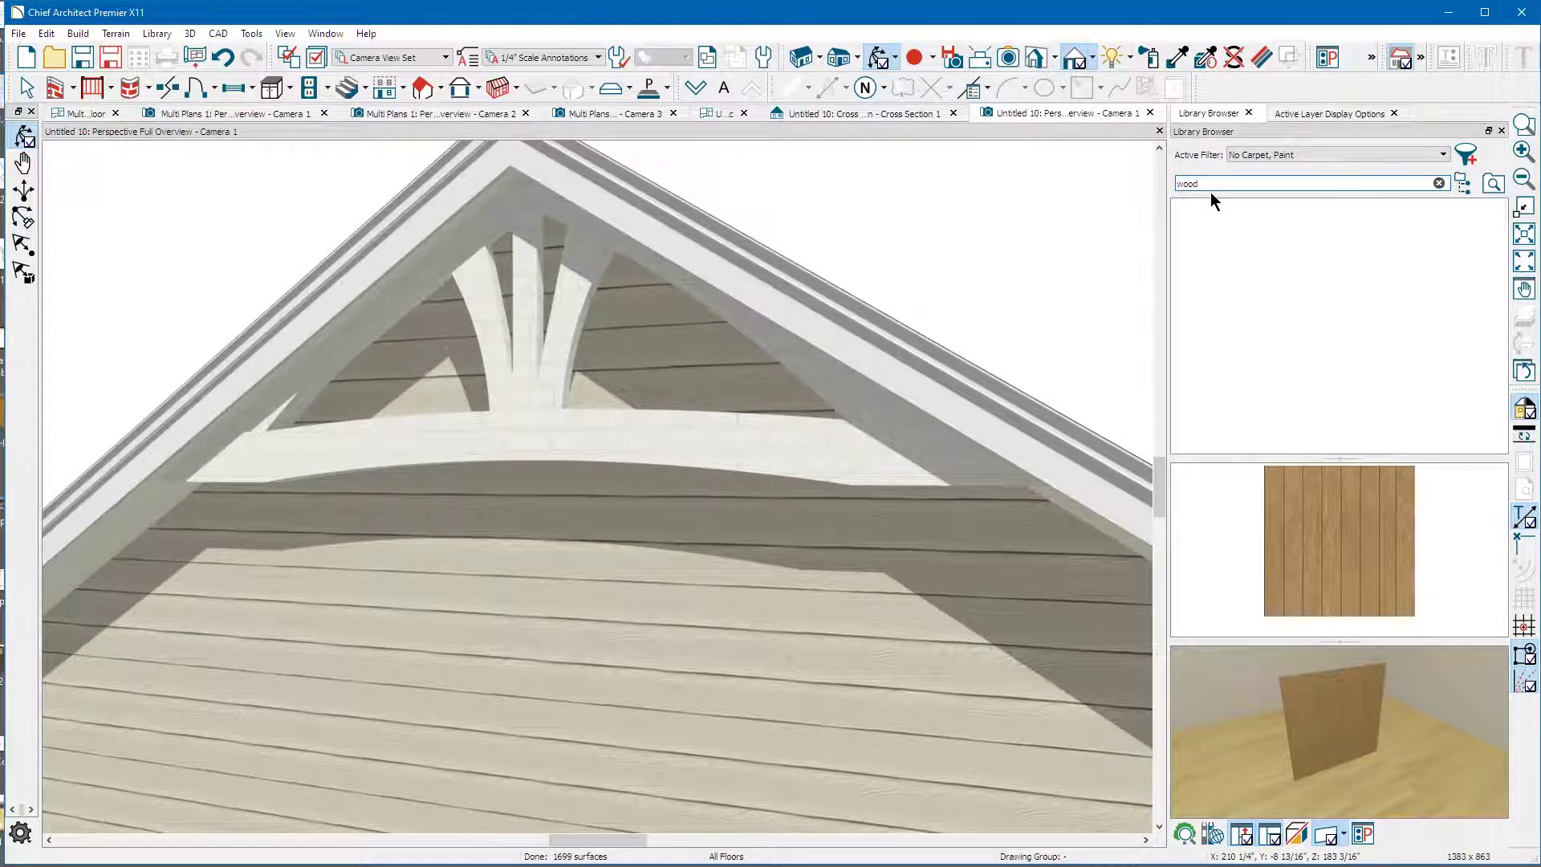
pyautogui.press('Escape')
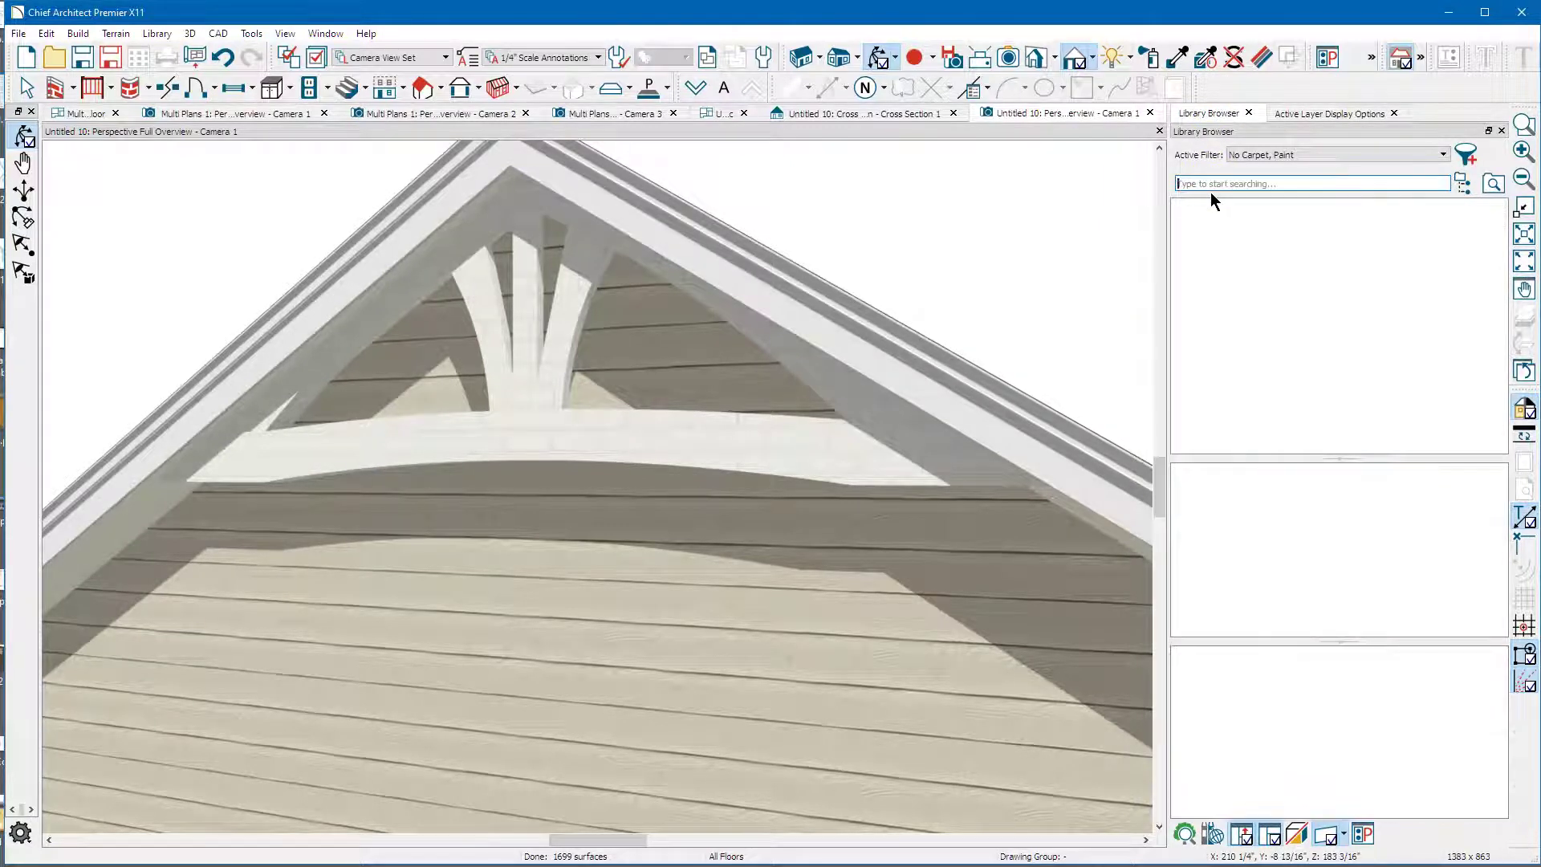
pyautogui.write('alder')
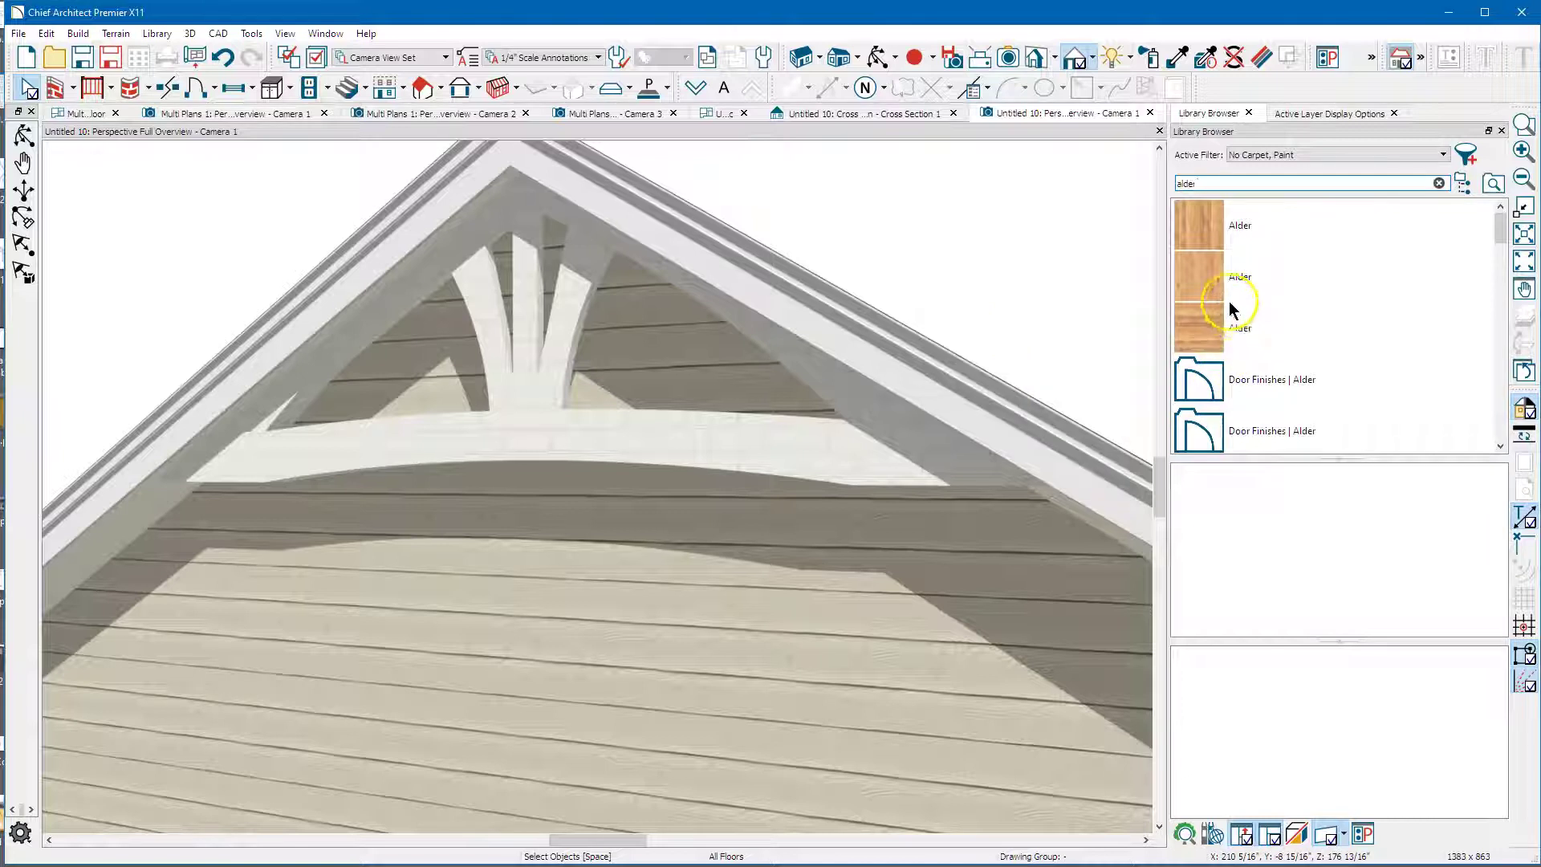
pyautogui.click(1207, 287)
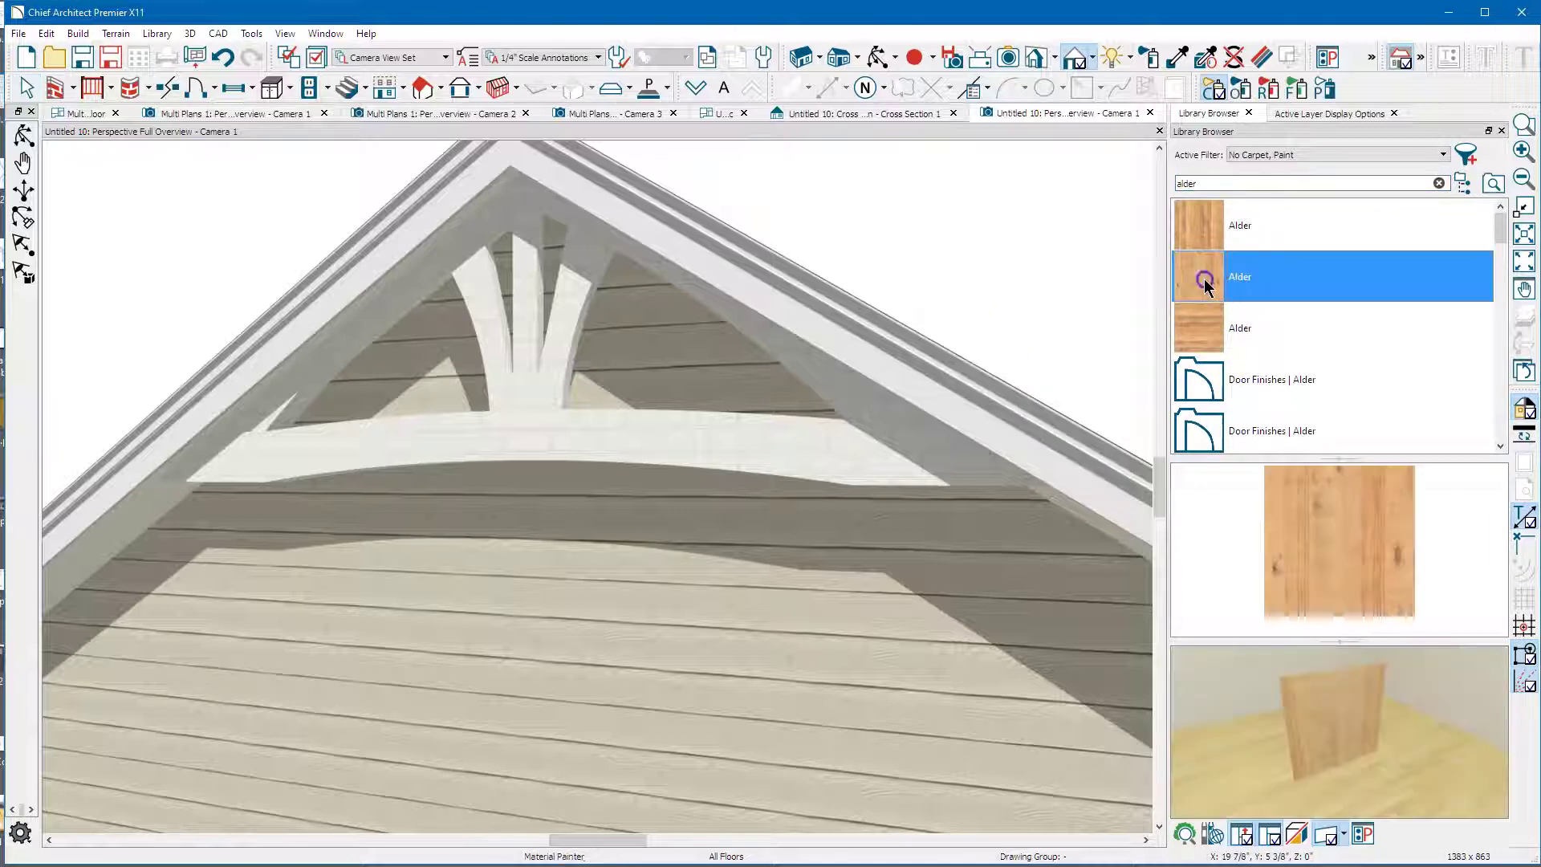
pyautogui.click(565, 324)
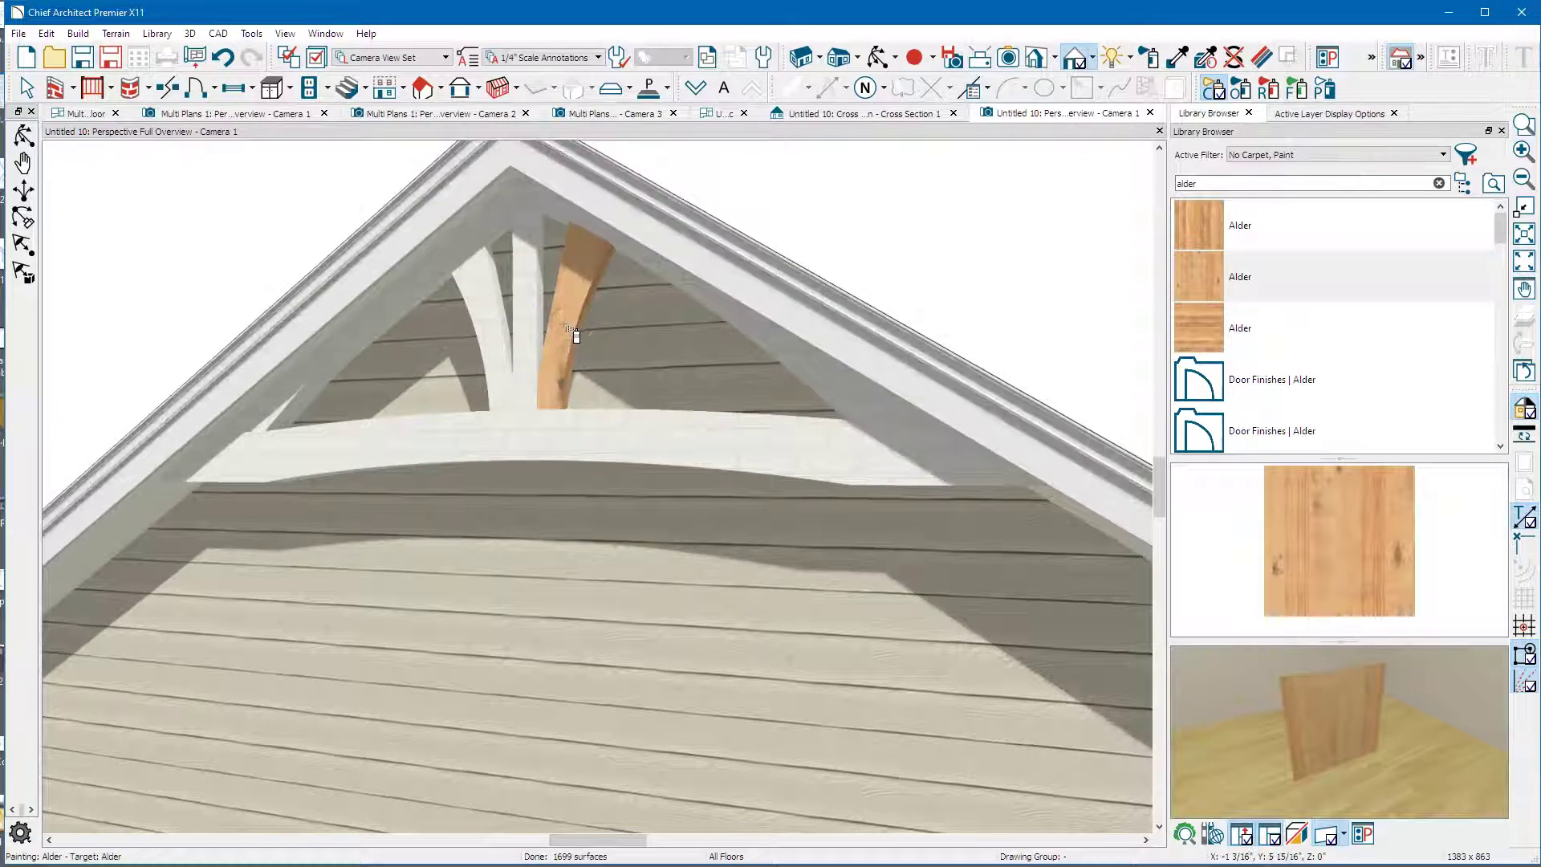
pyautogui.click(525, 300)
pyautogui.click(473, 330)
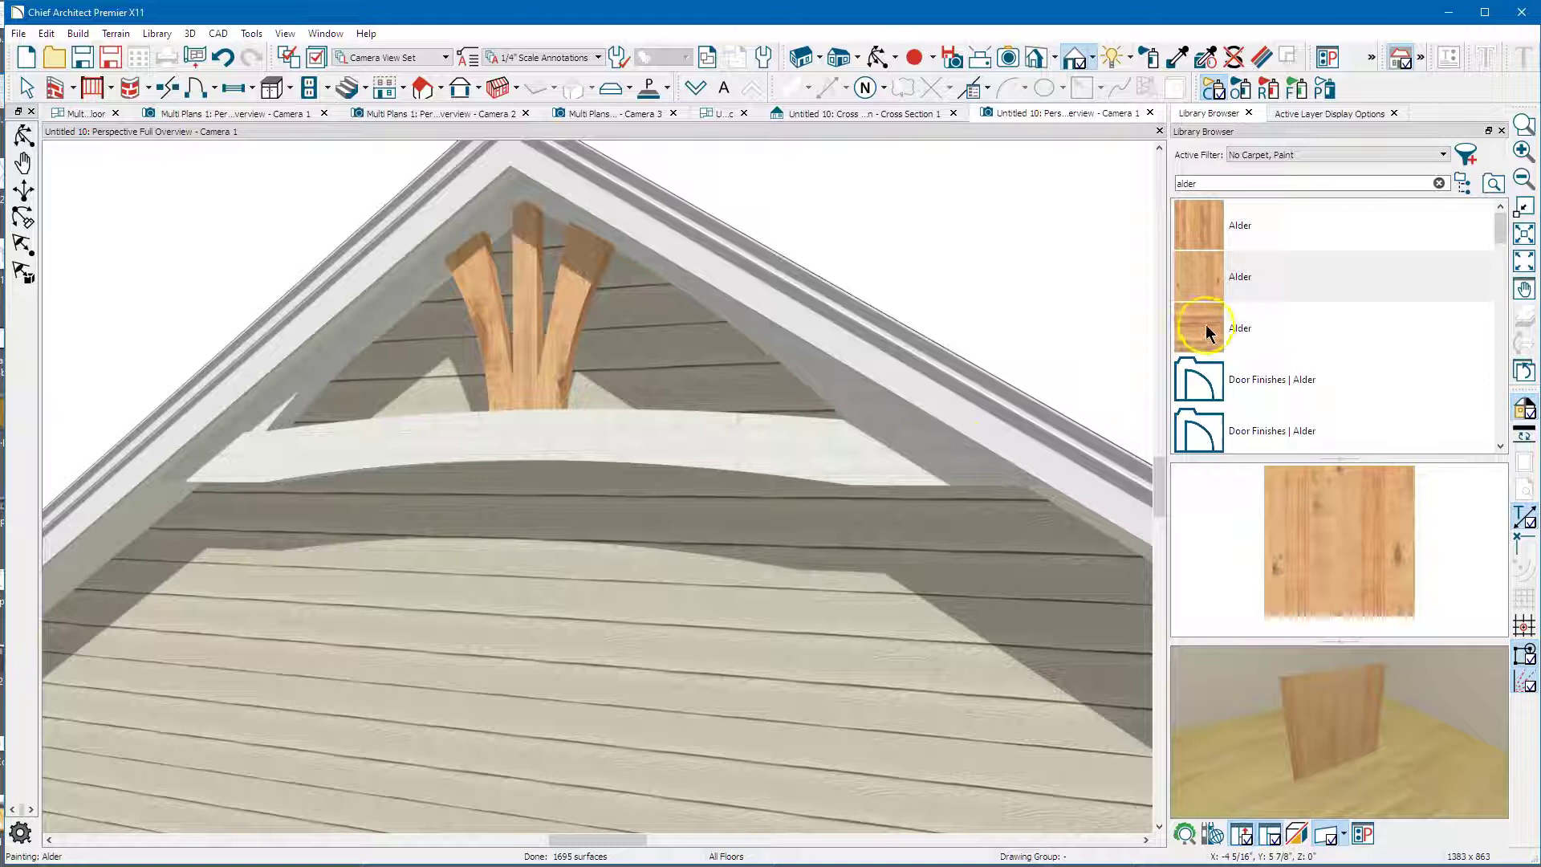
# - Paint the crosspiece with the horizontal-grain Alder and both curved braces under the rafters with the knot-free vertical-grain Alder
pyautogui.click(1204, 344)
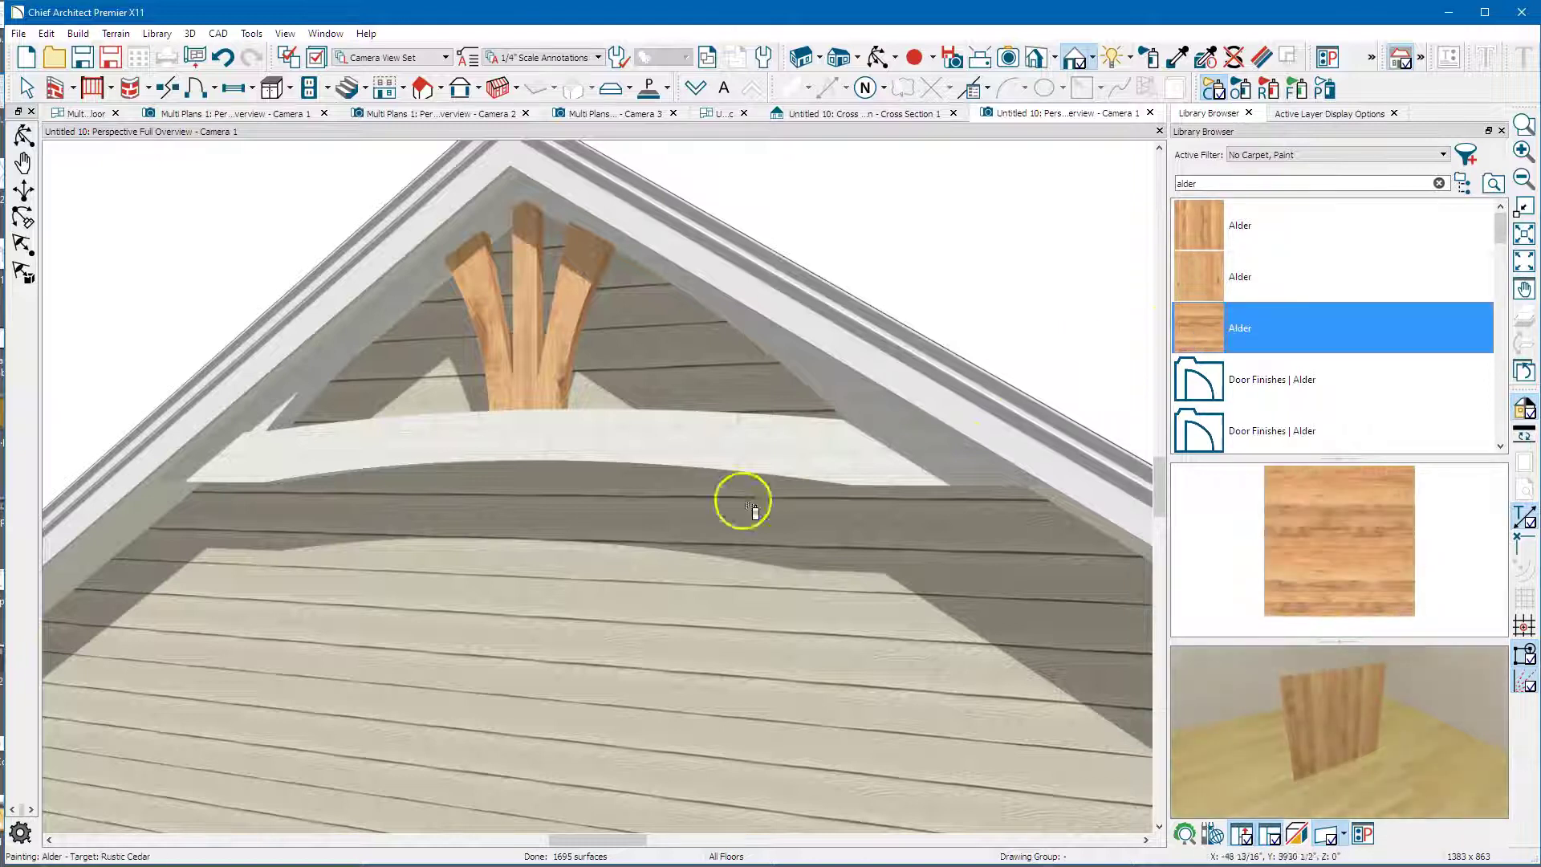
pyautogui.click(711, 435)
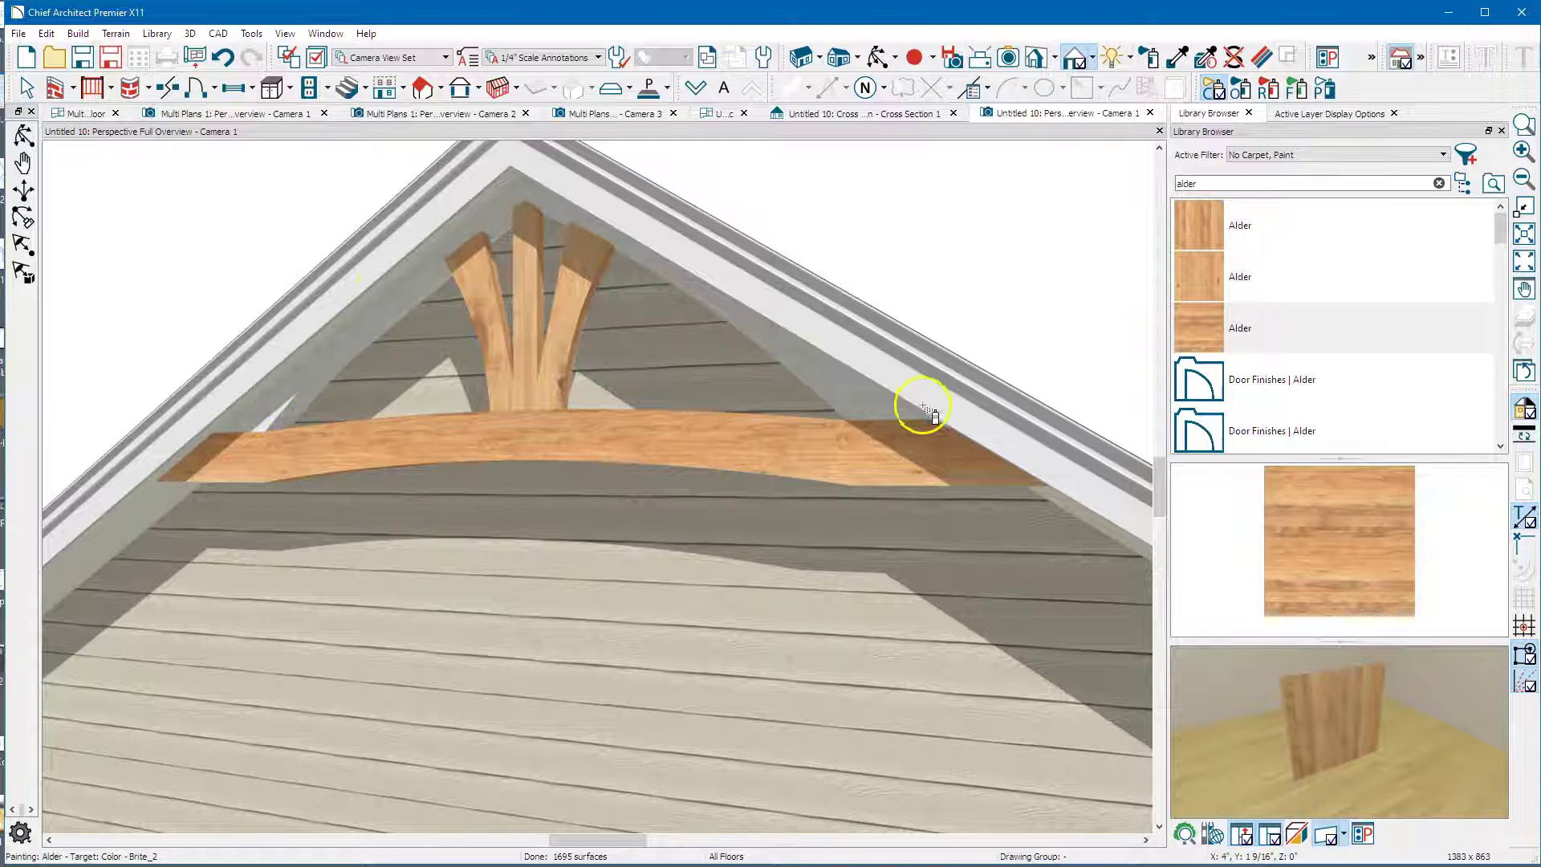
pyautogui.click(1196, 241)
pyautogui.click(785, 357)
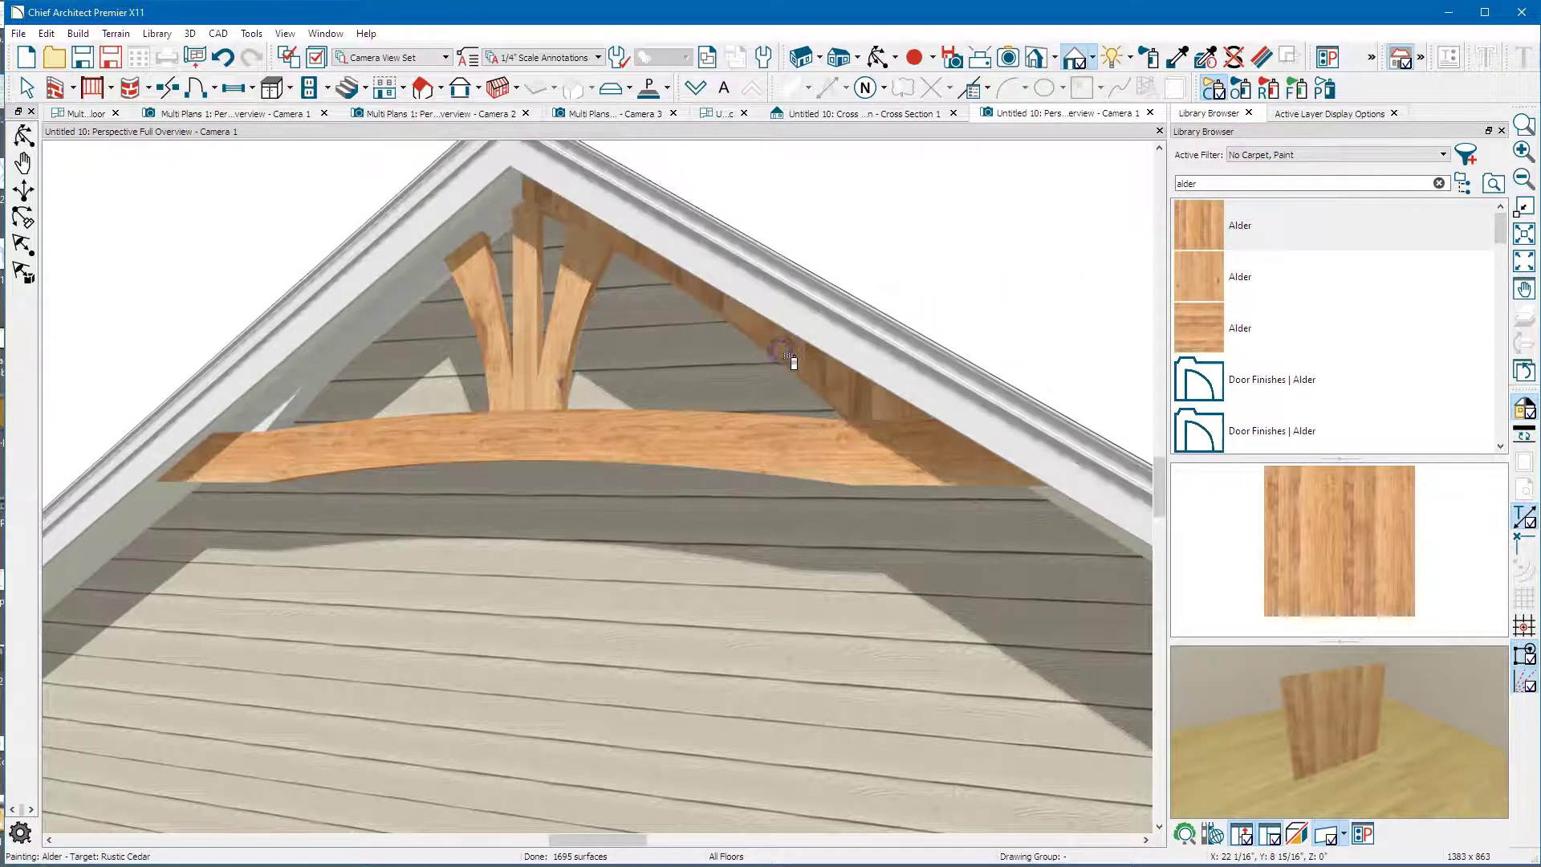
pyautogui.click(395, 303)
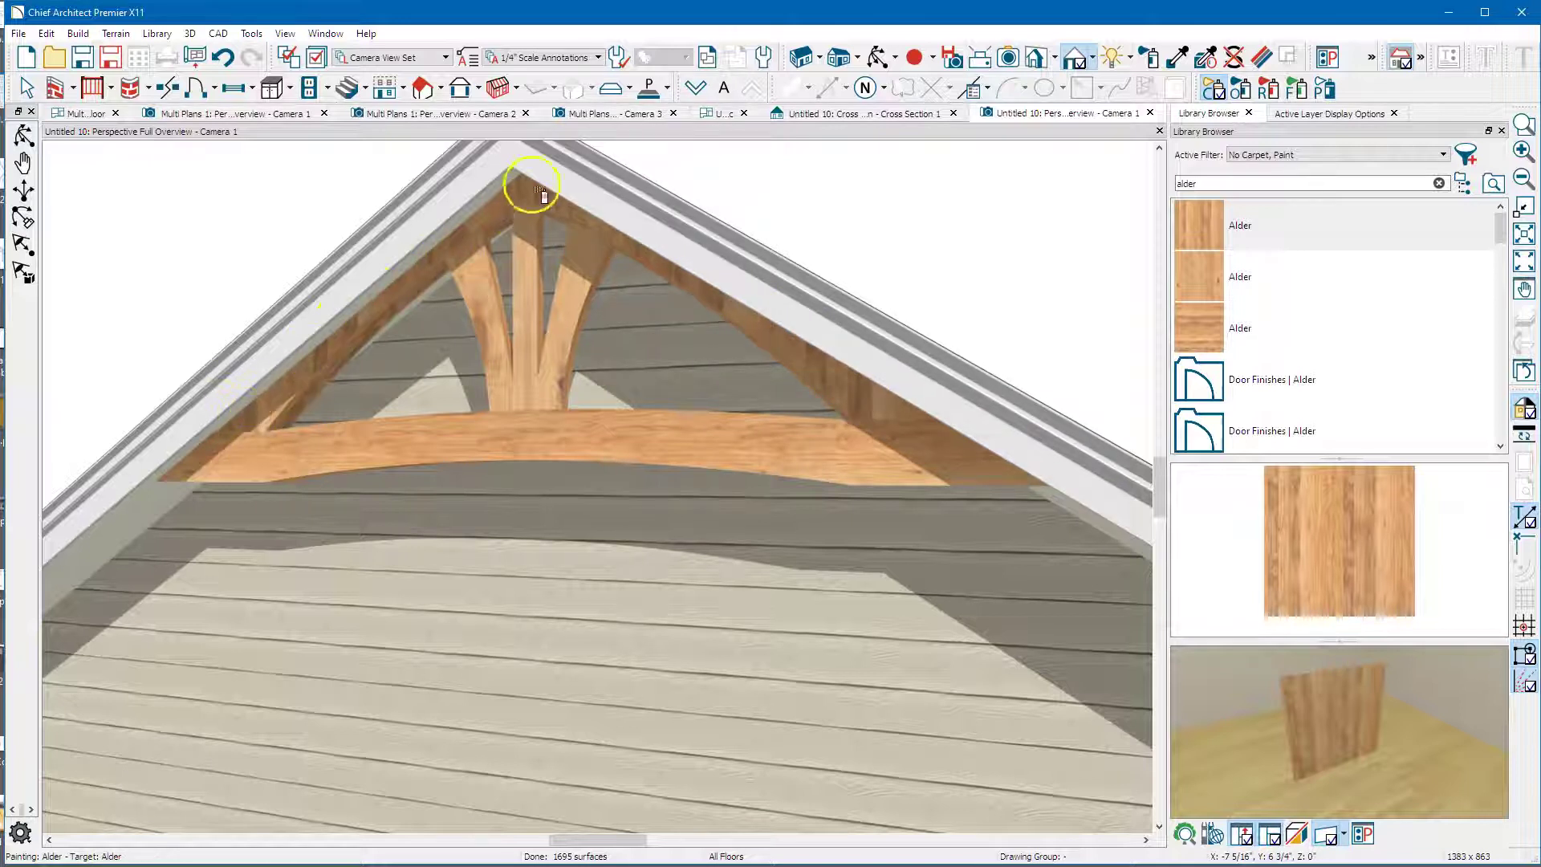
pyautogui.click(877, 58)
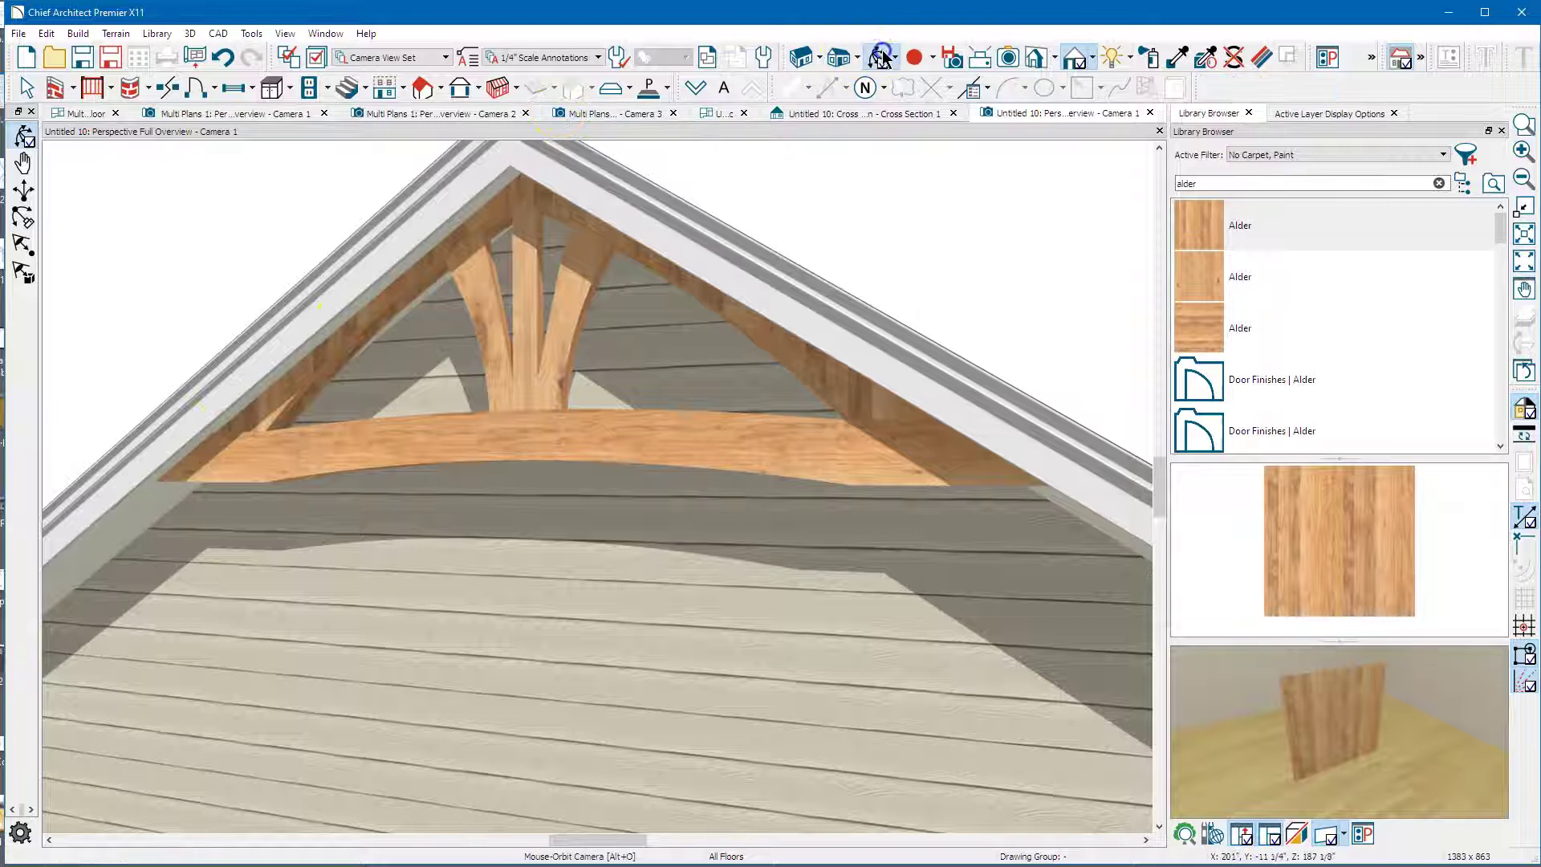
pyautogui.scroll(-2, 340, 344)
pyautogui.moveTo(342, 343); pyautogui.dragTo(619, 334)
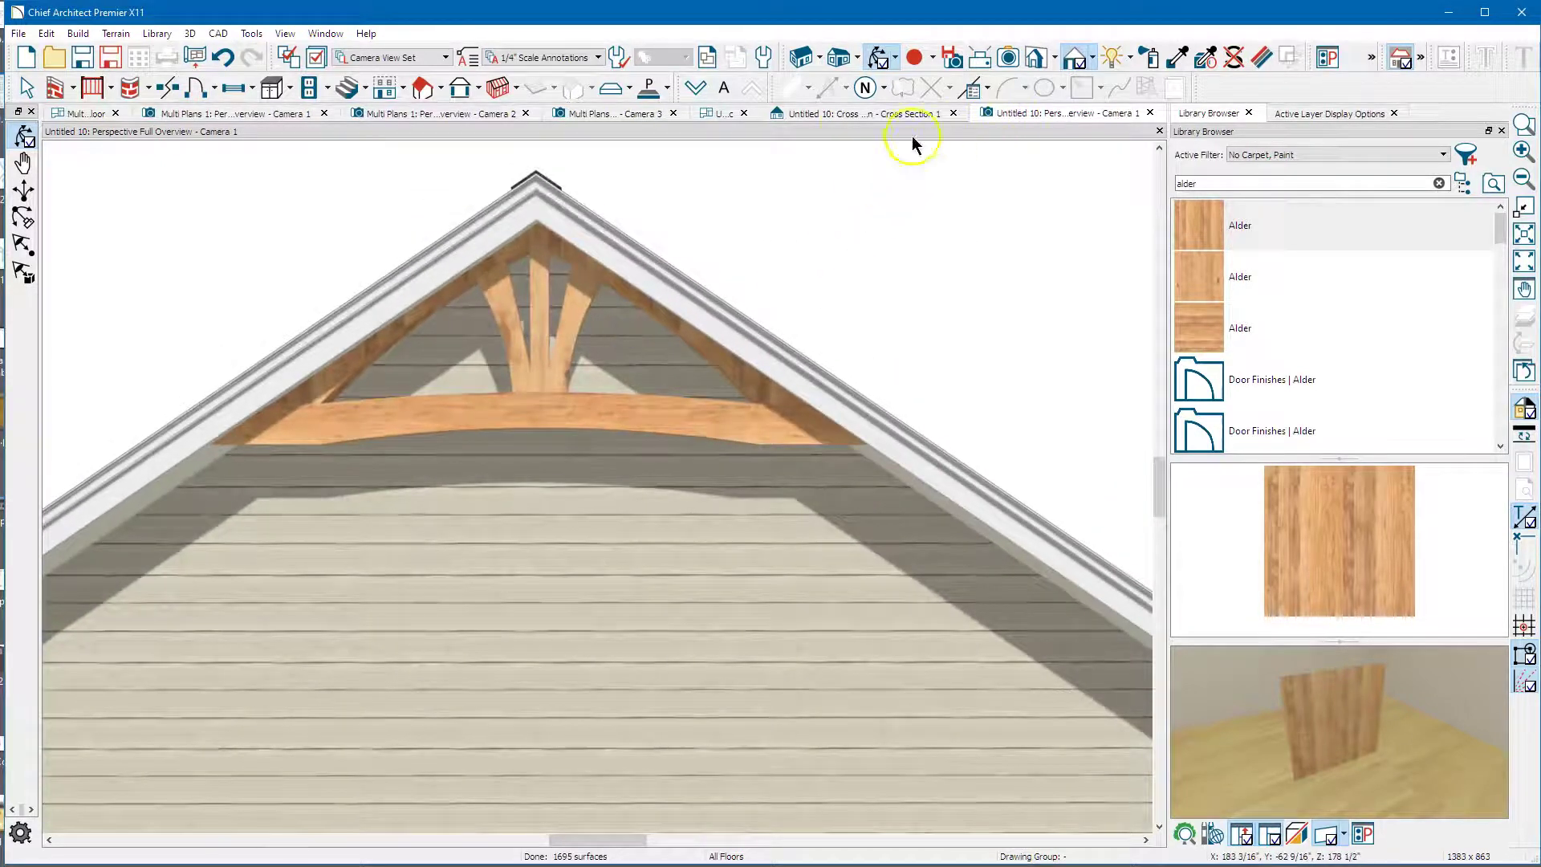
# - In the Attic plan, select all the truss parts together, make them an architectural block and add that block to the library
pyautogui.click(860, 117)
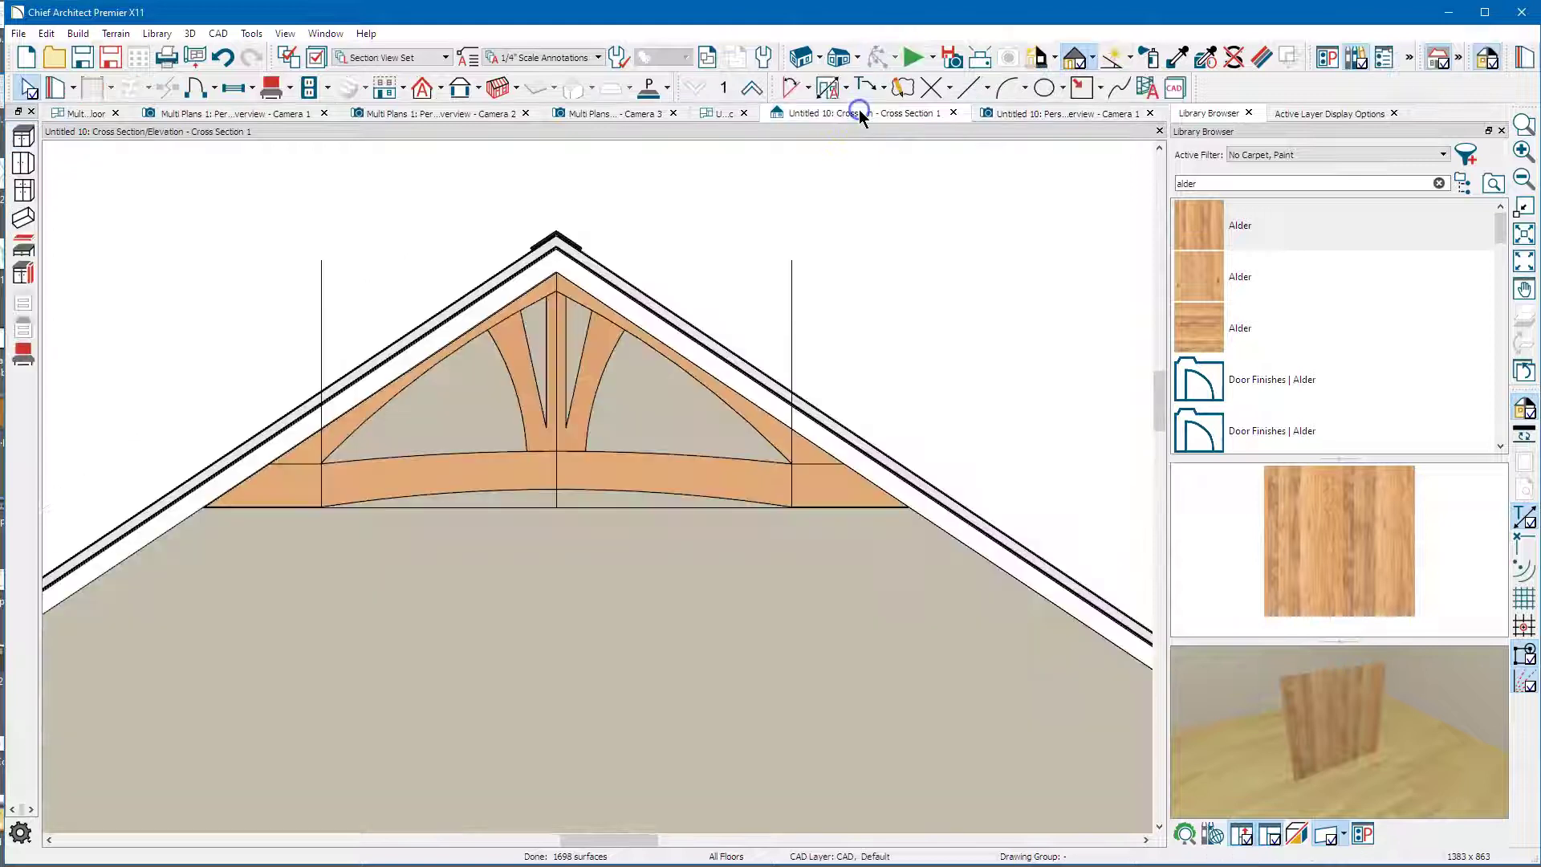
pyautogui.click(720, 115)
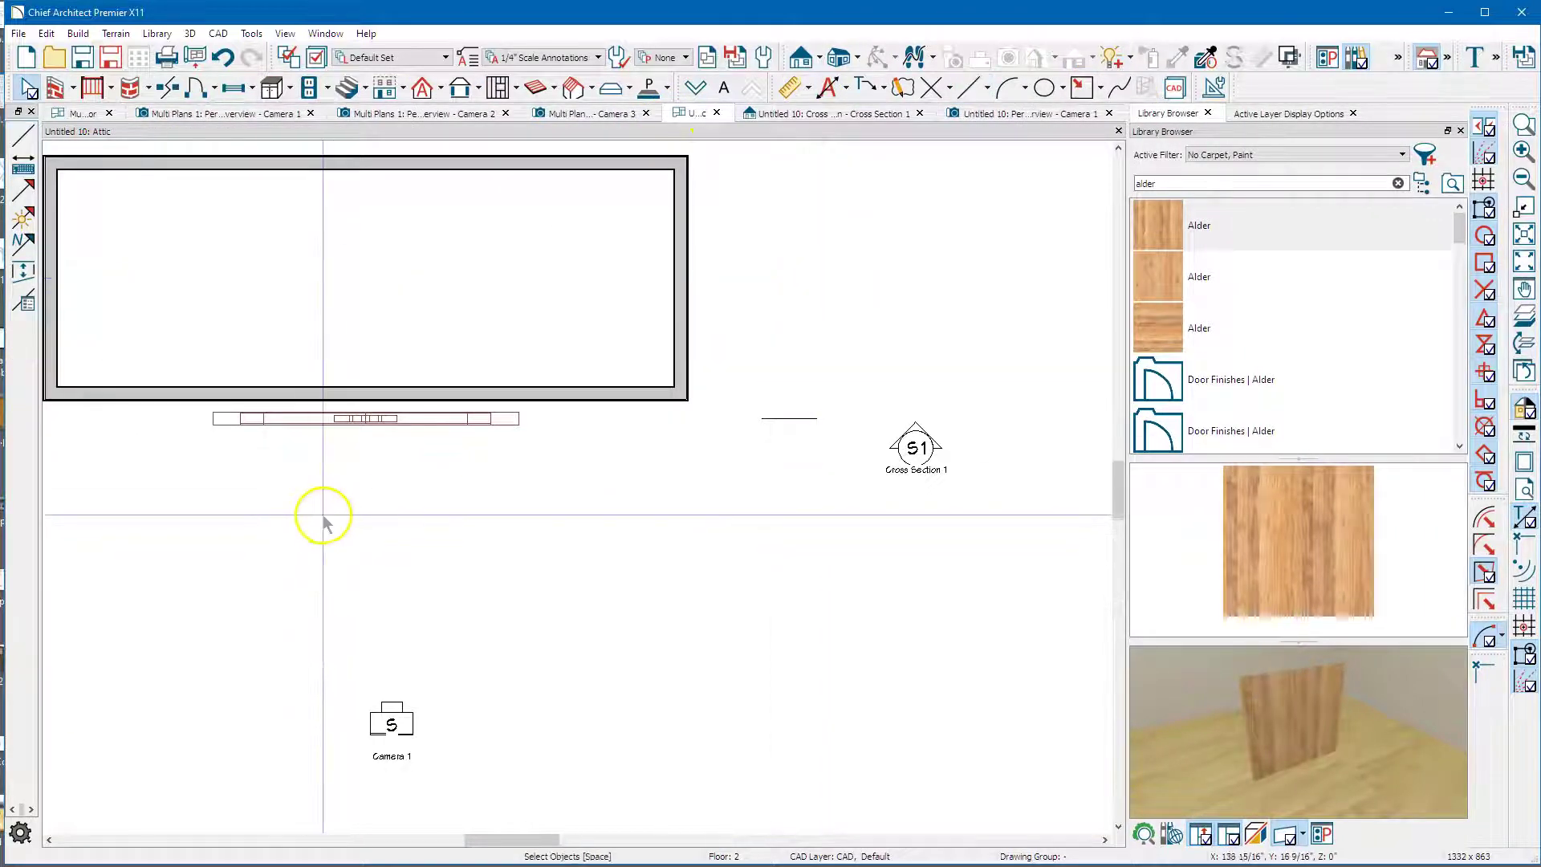
pyautogui.moveTo(178, 407); pyautogui.dragTo(526, 479)
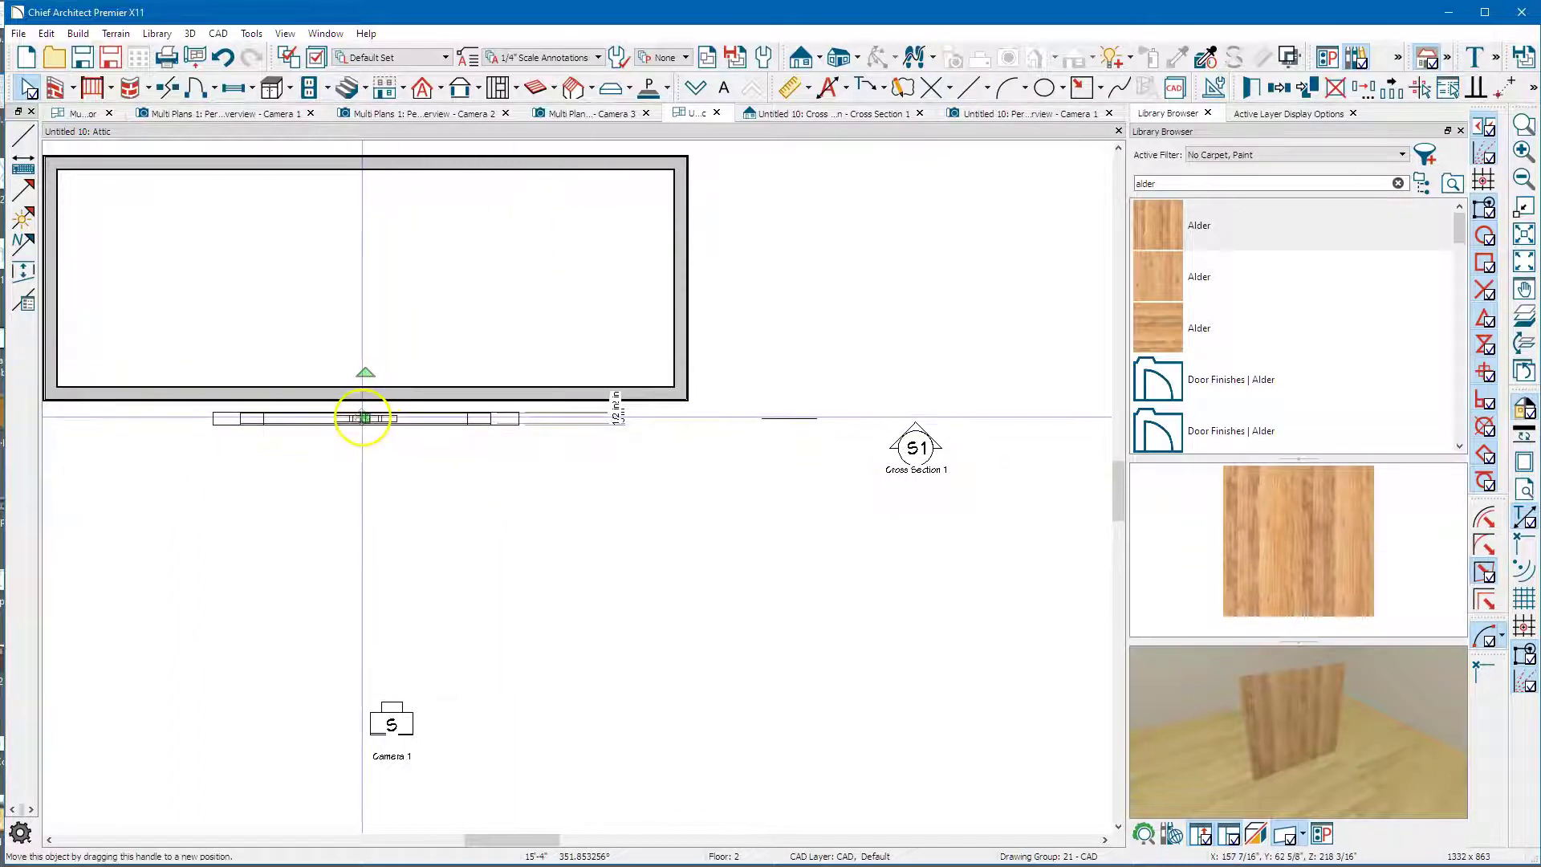
pyautogui.rightClick(363, 419)
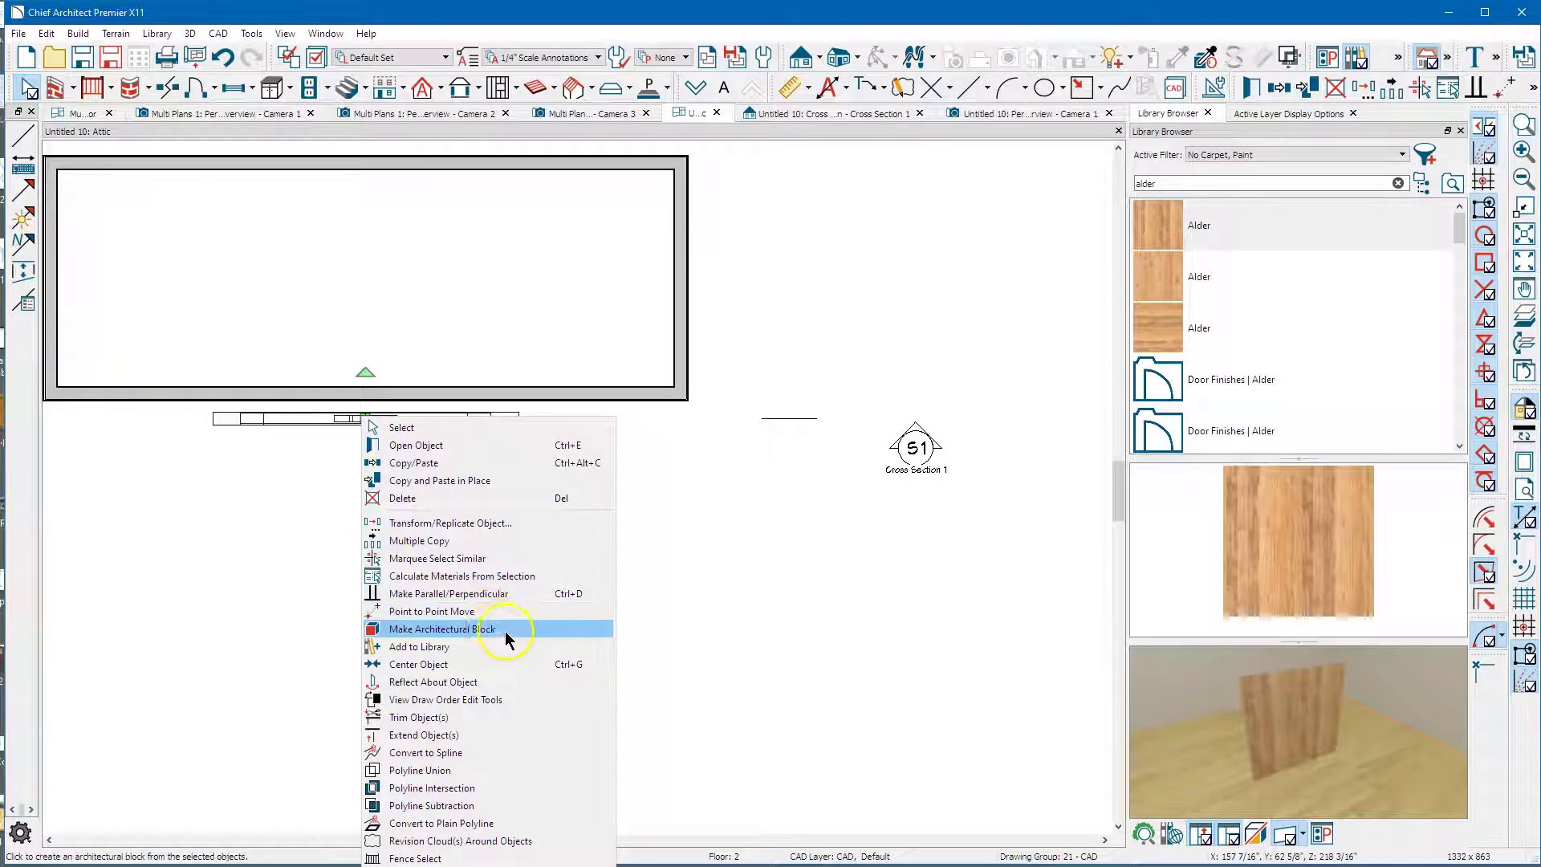
pyautogui.click(476, 629)
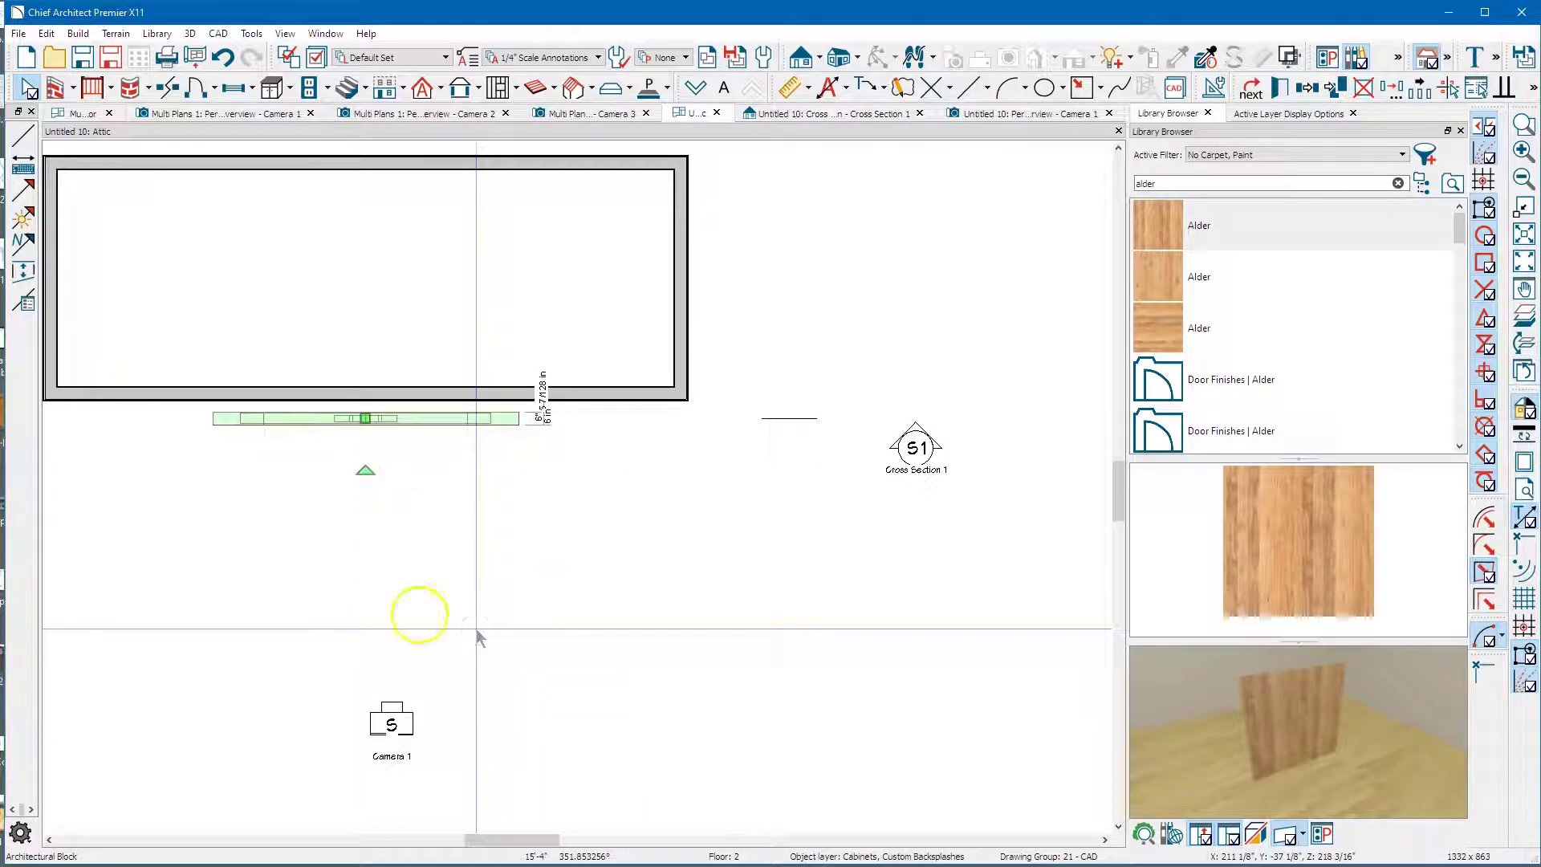
pyautogui.rightClick(364, 419)
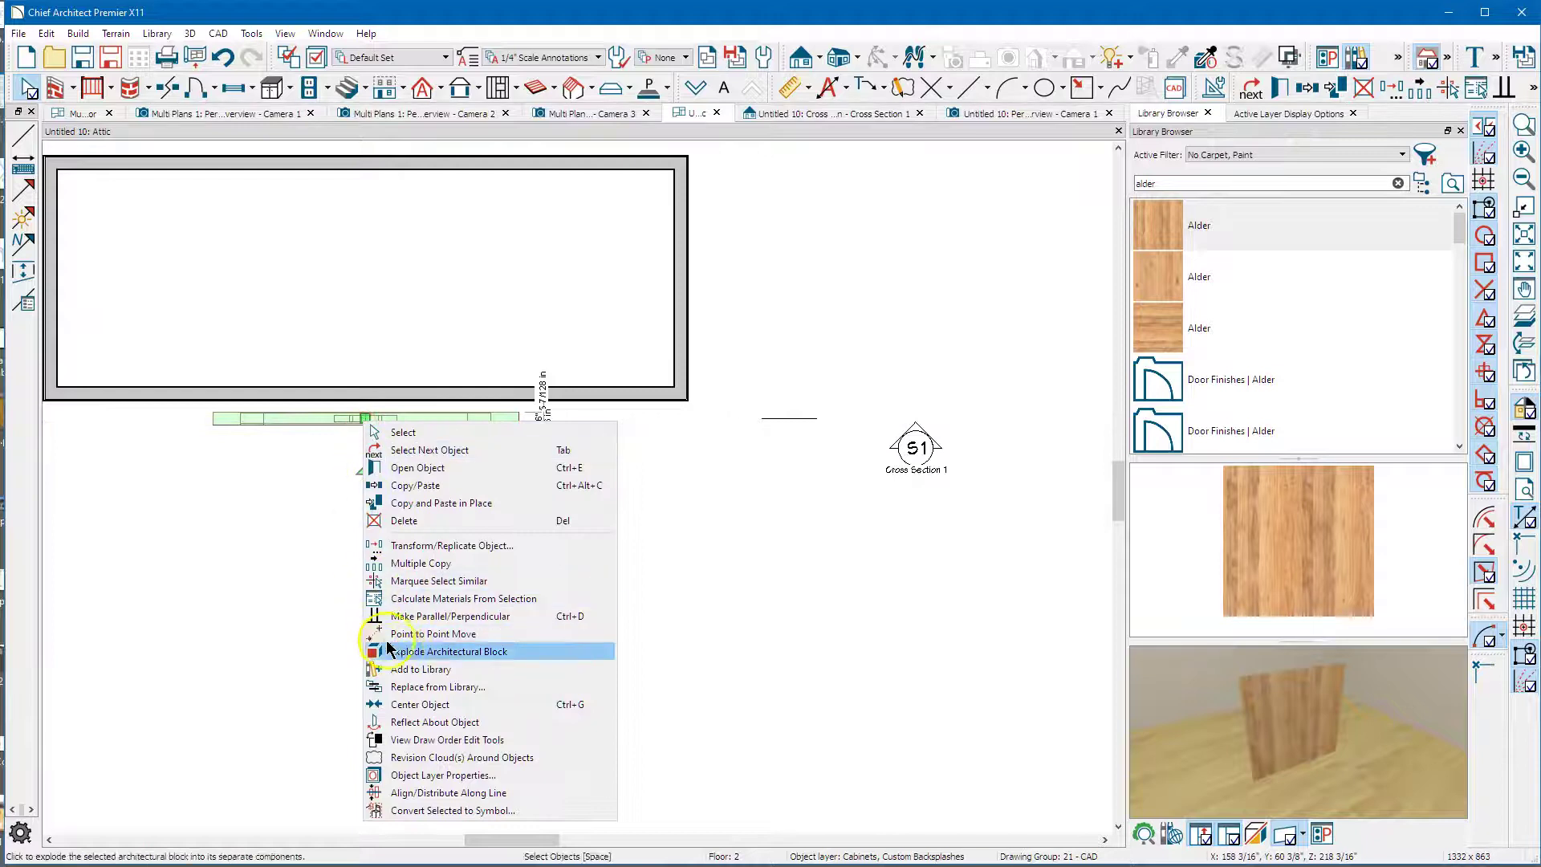
pyautogui.click(449, 671)
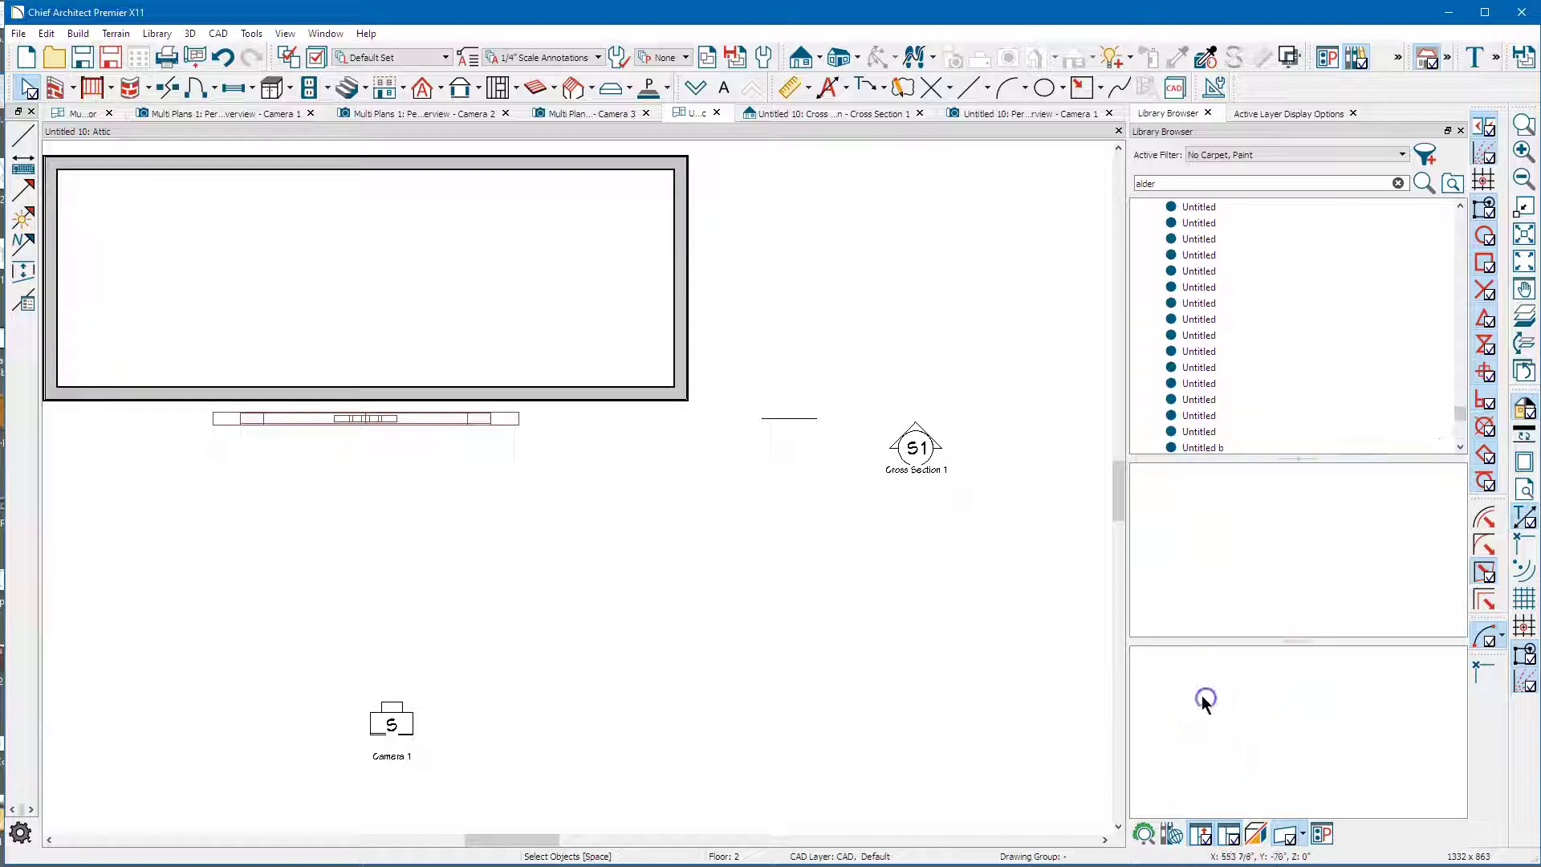
# - Place a second copy of the saved truss block from the library in front of the original in the Attic plan
pyautogui.click(1216, 434)
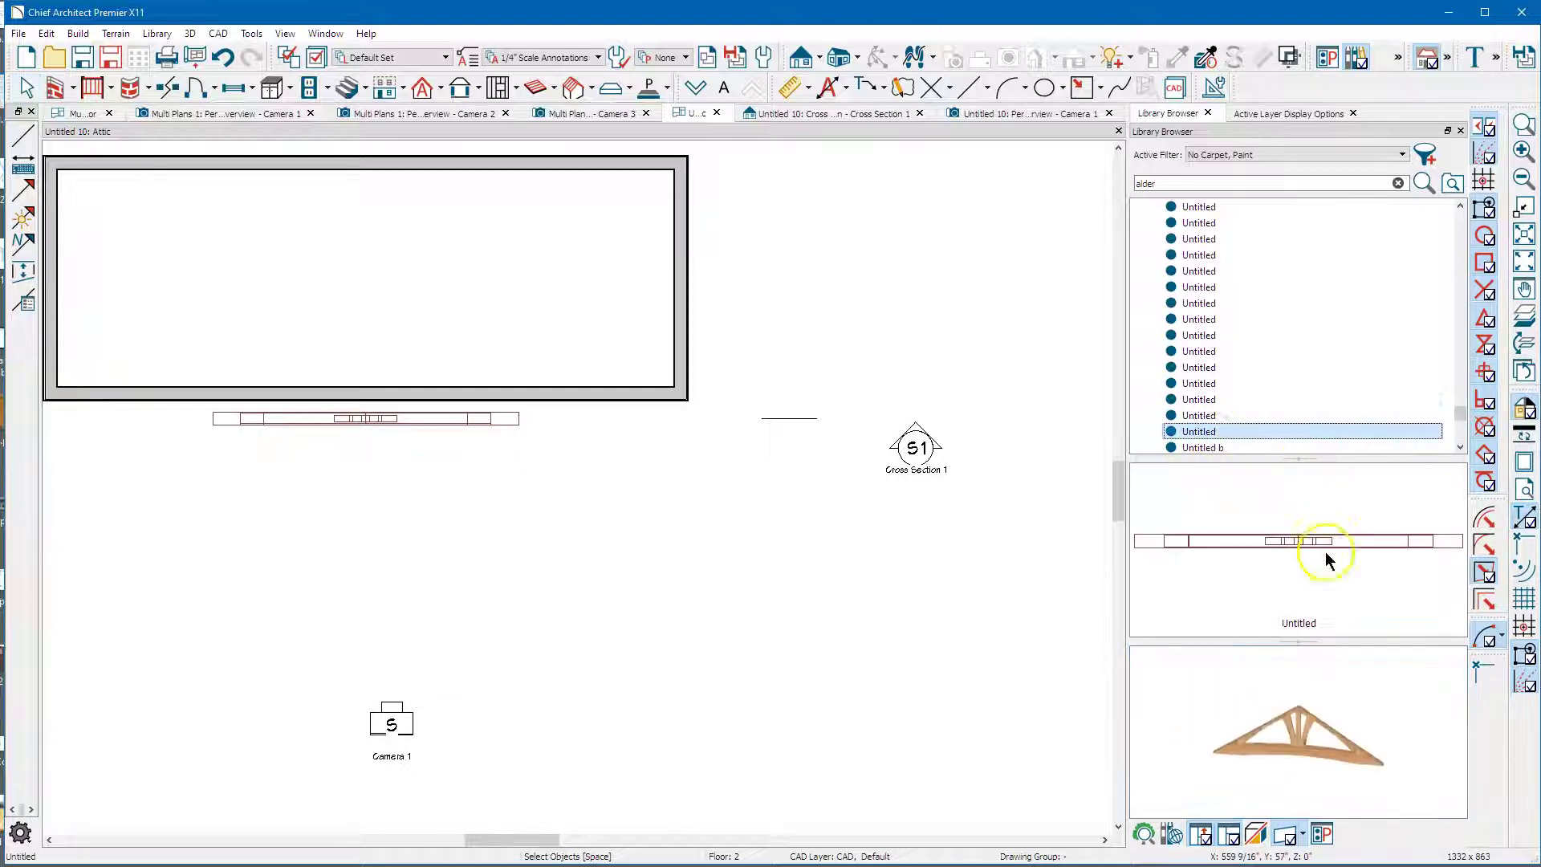
pyautogui.moveTo(1283, 533); pyautogui.dragTo(564, 612)
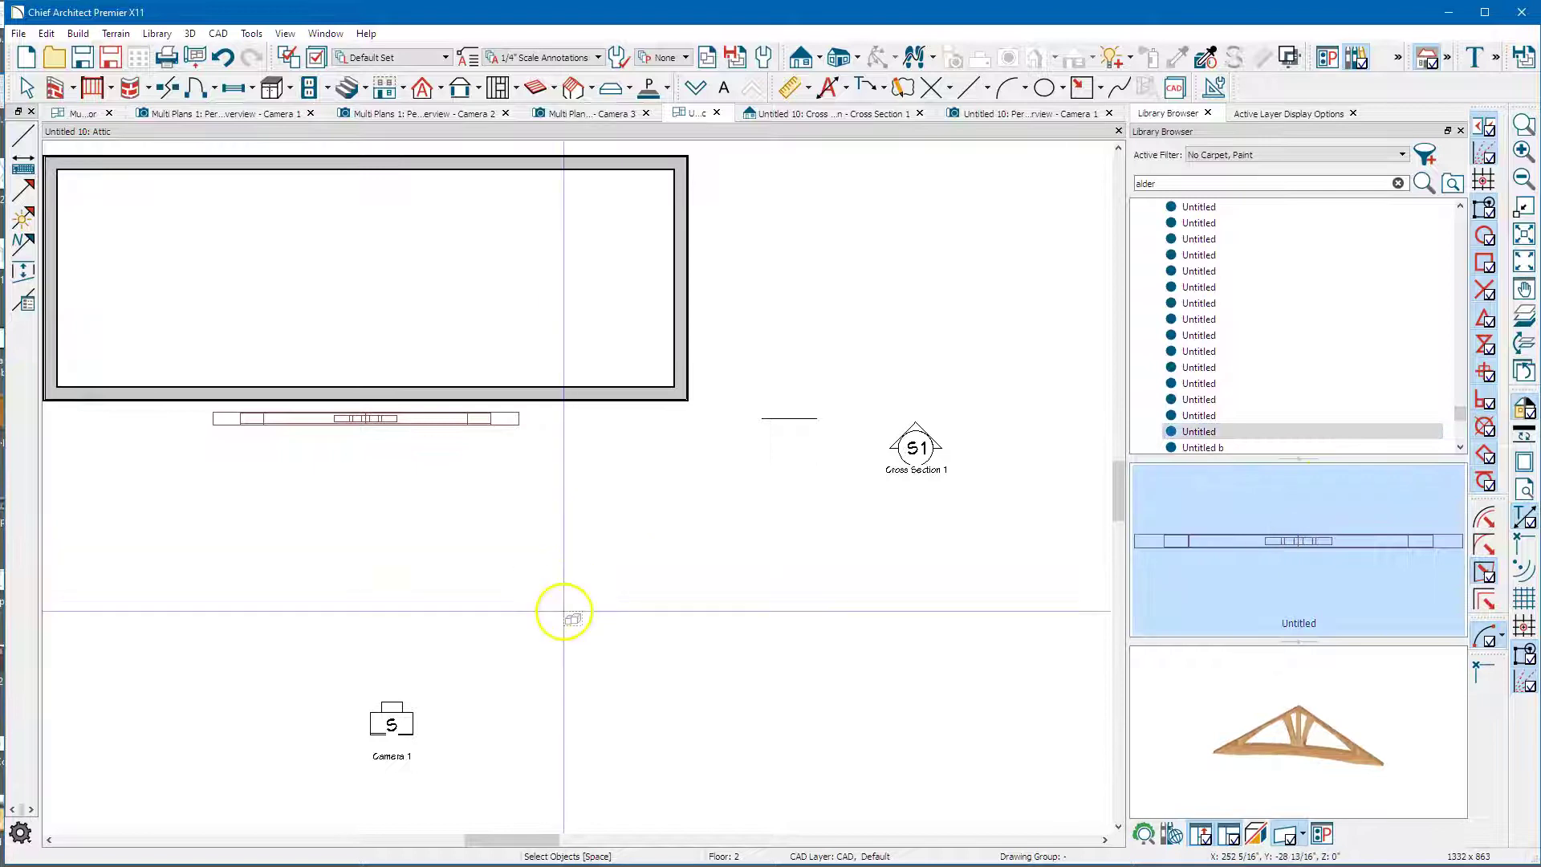
pyautogui.click(544, 550)
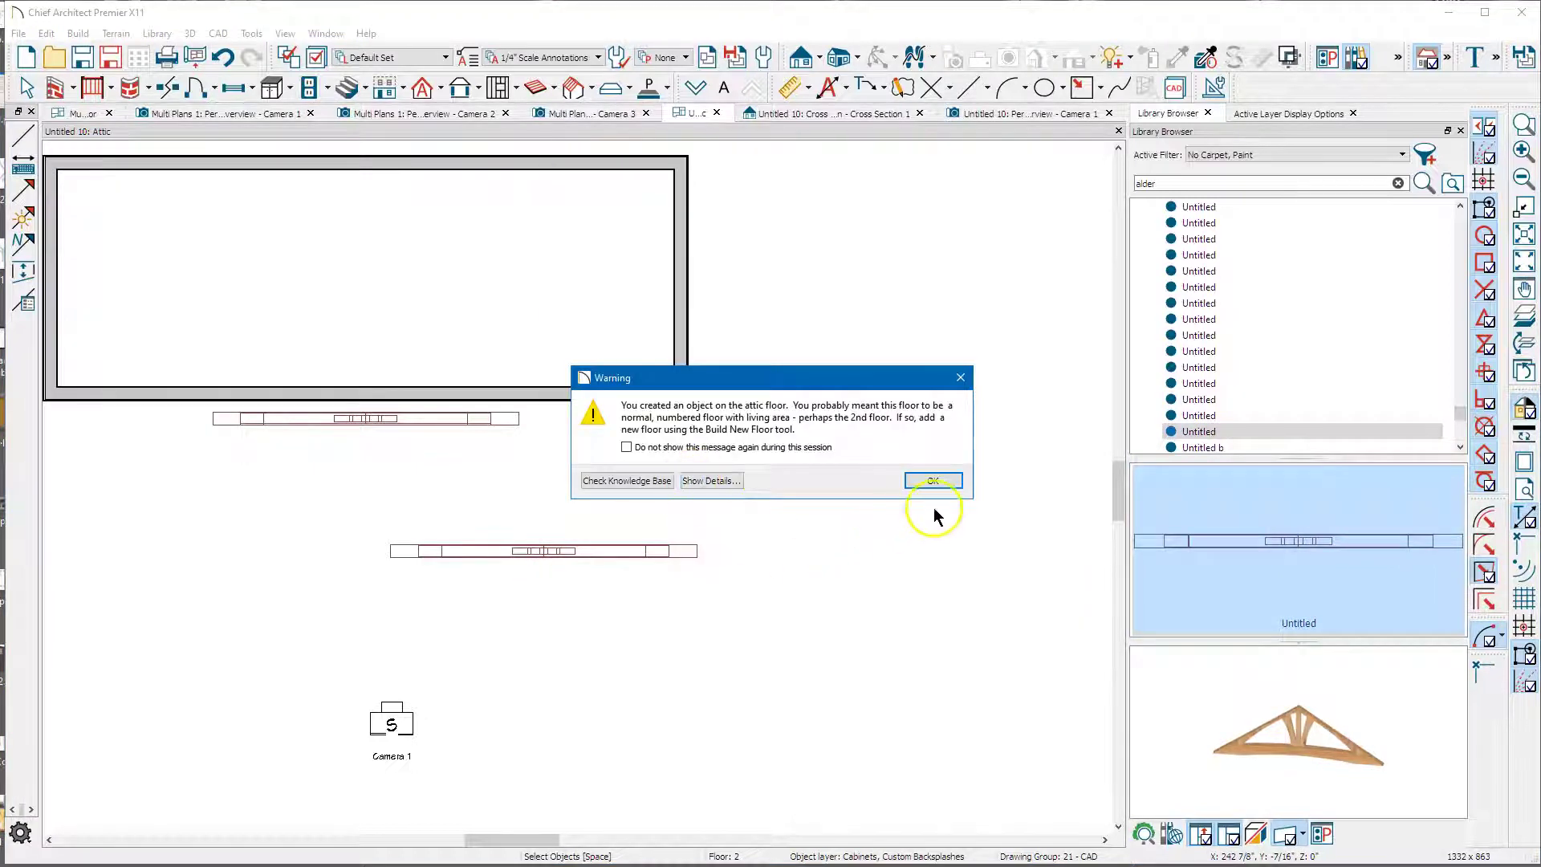
pyautogui.click(945, 481)
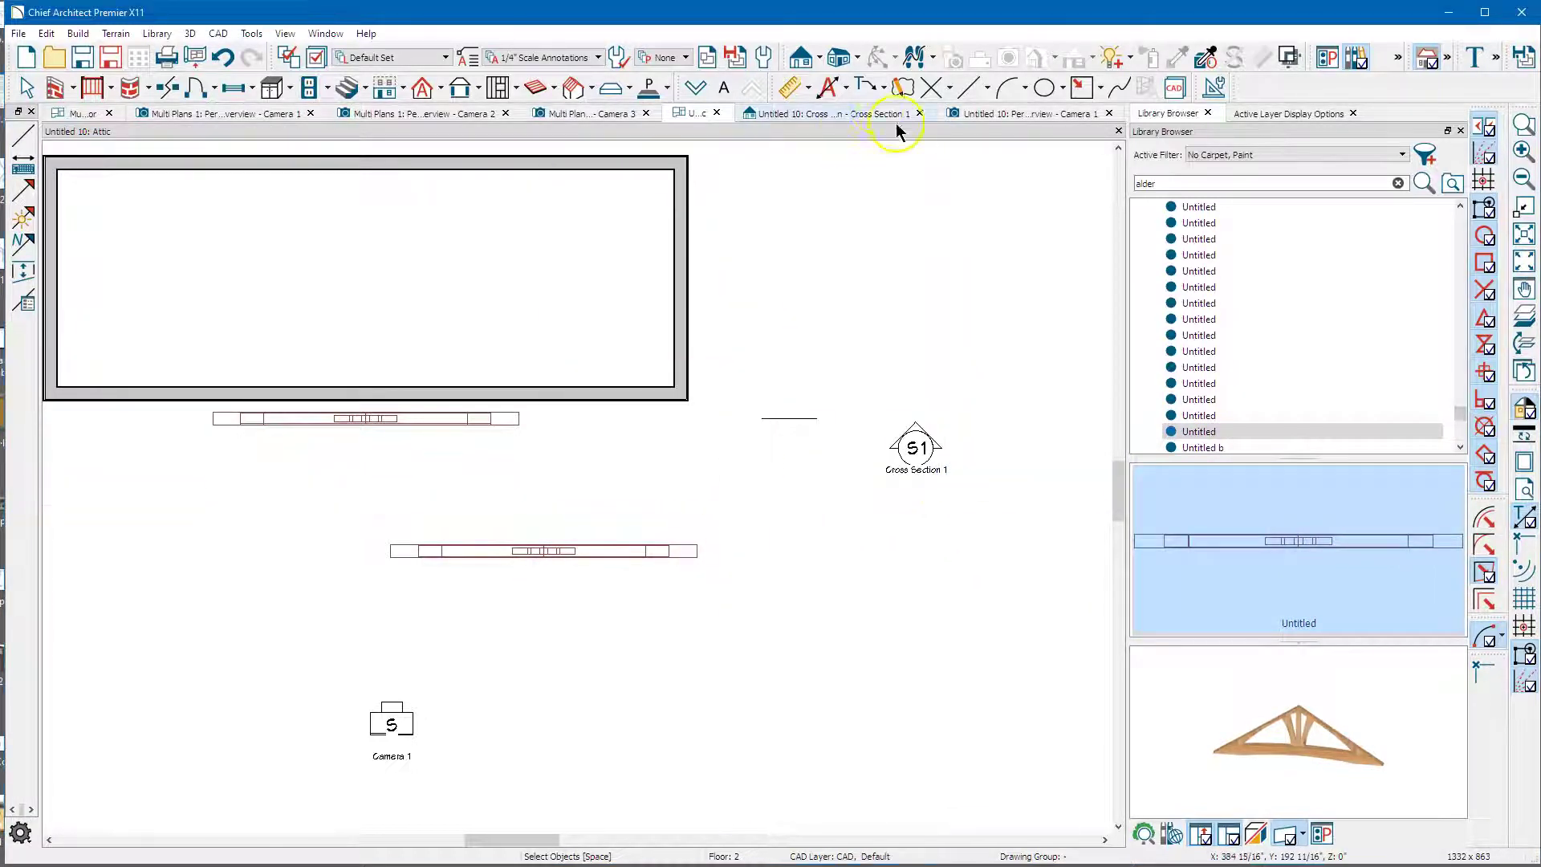
# - Examine the placed truss copy beside the gable from several angles in the Perspective Full Overview
pyautogui.click(995, 115)
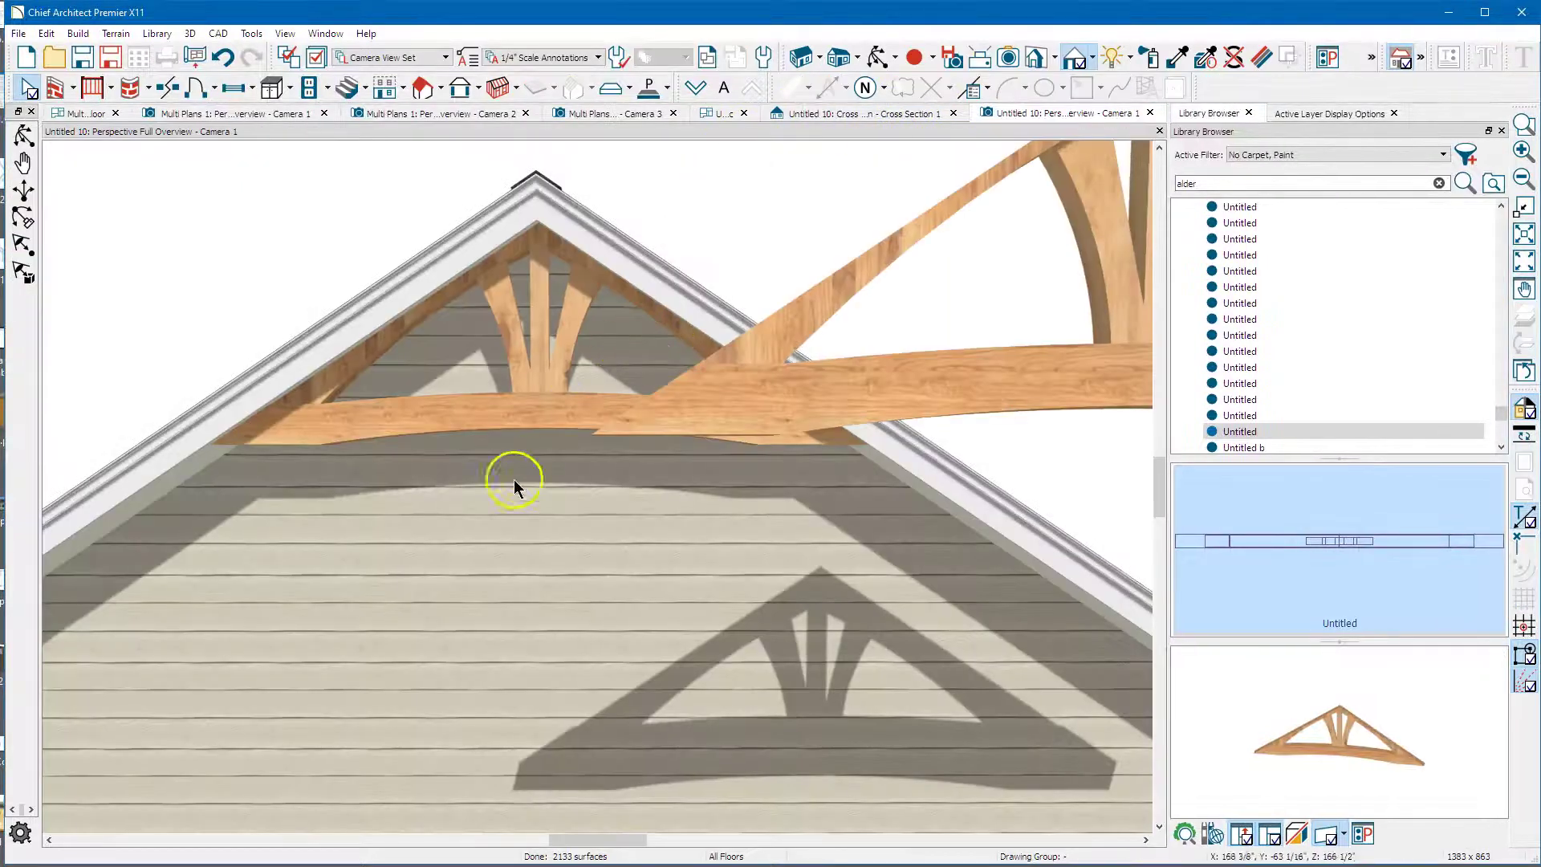
pyautogui.scroll(-3, 427, 500)
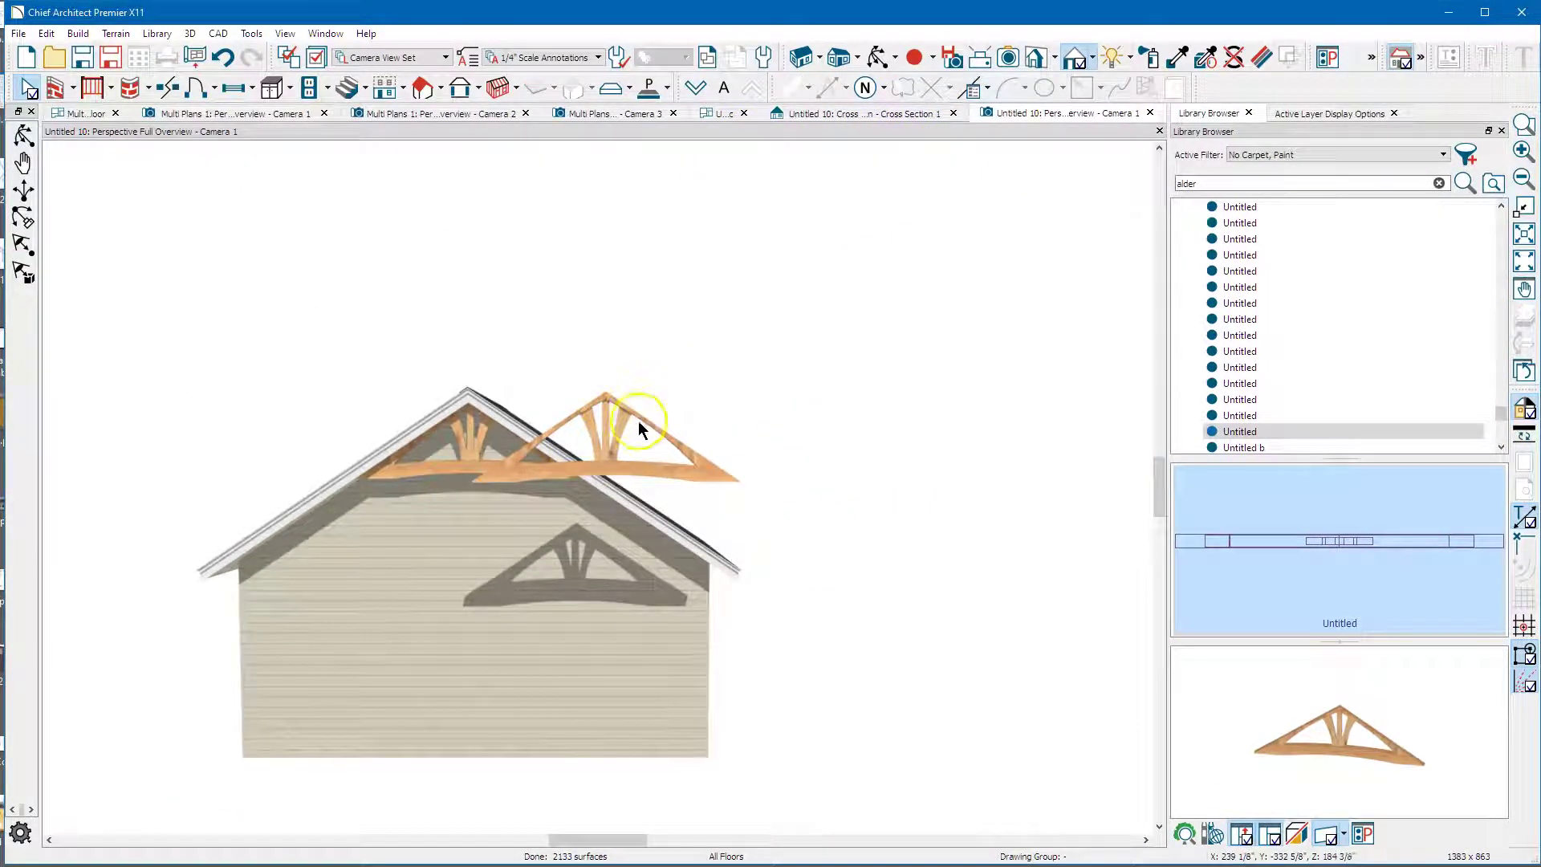
pyautogui.click(878, 56)
pyautogui.moveTo(739, 395); pyautogui.dragTo(745, 432)
pyautogui.moveTo(620, 432); pyautogui.dragTo(660, 509)
pyautogui.scroll(3, 641, 481)
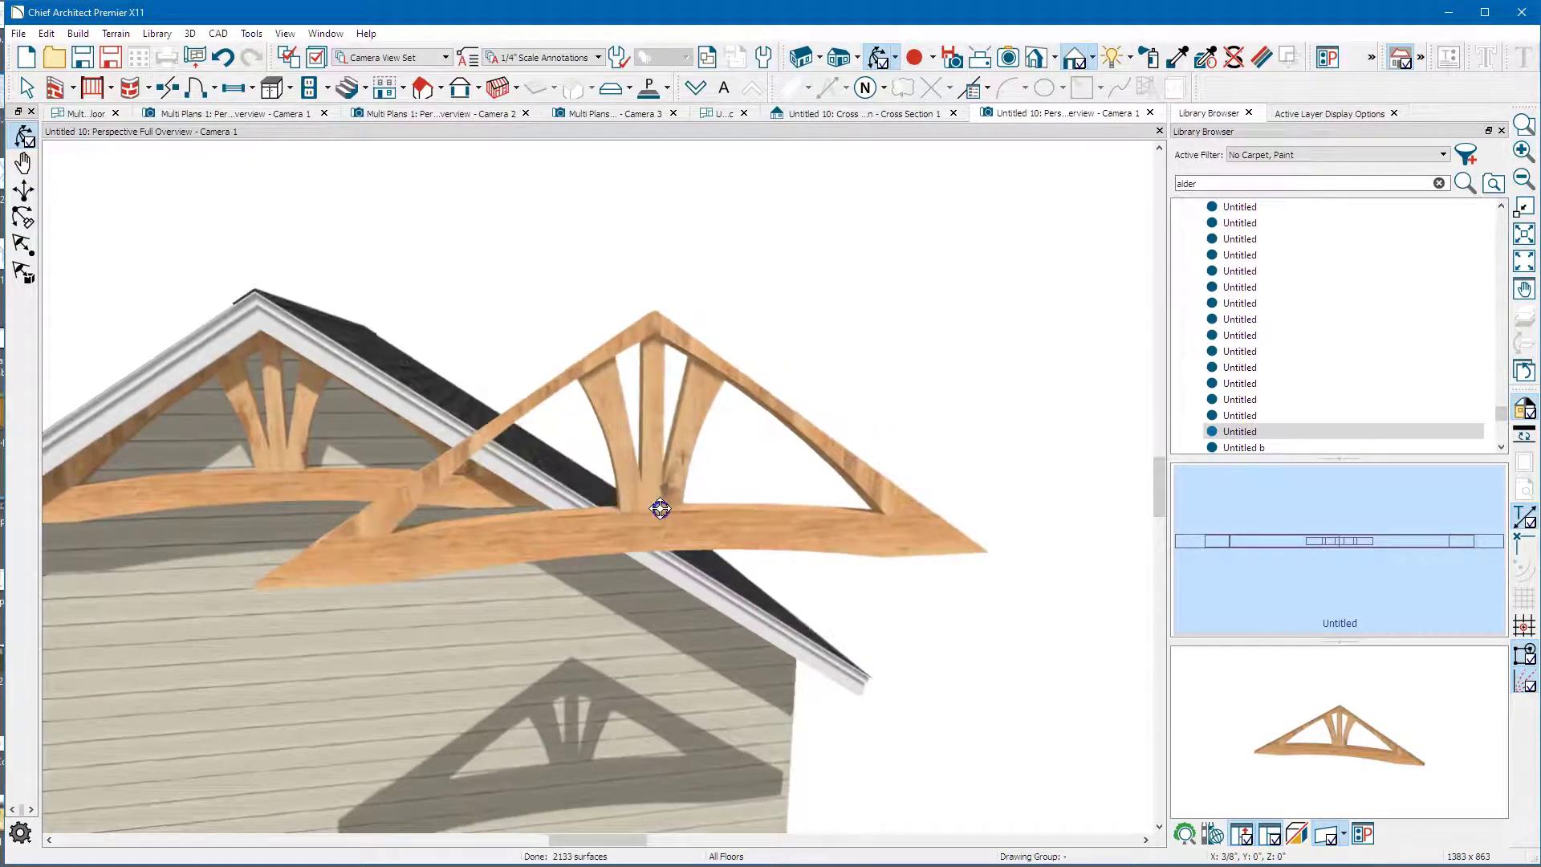
pyautogui.moveTo(653, 423); pyautogui.dragTo(568, 456)
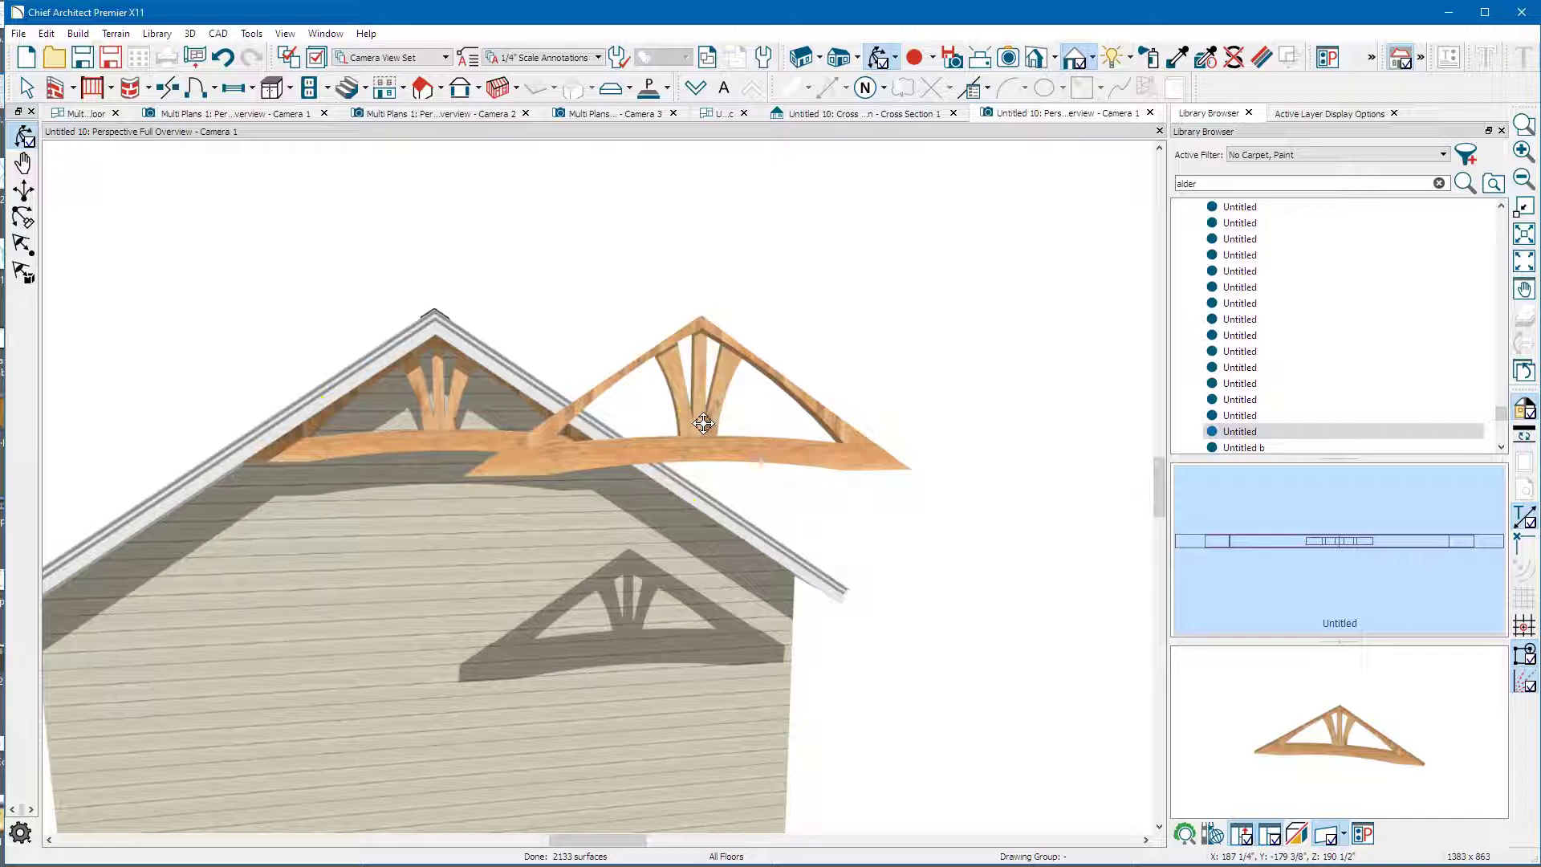
pyautogui.press('space')
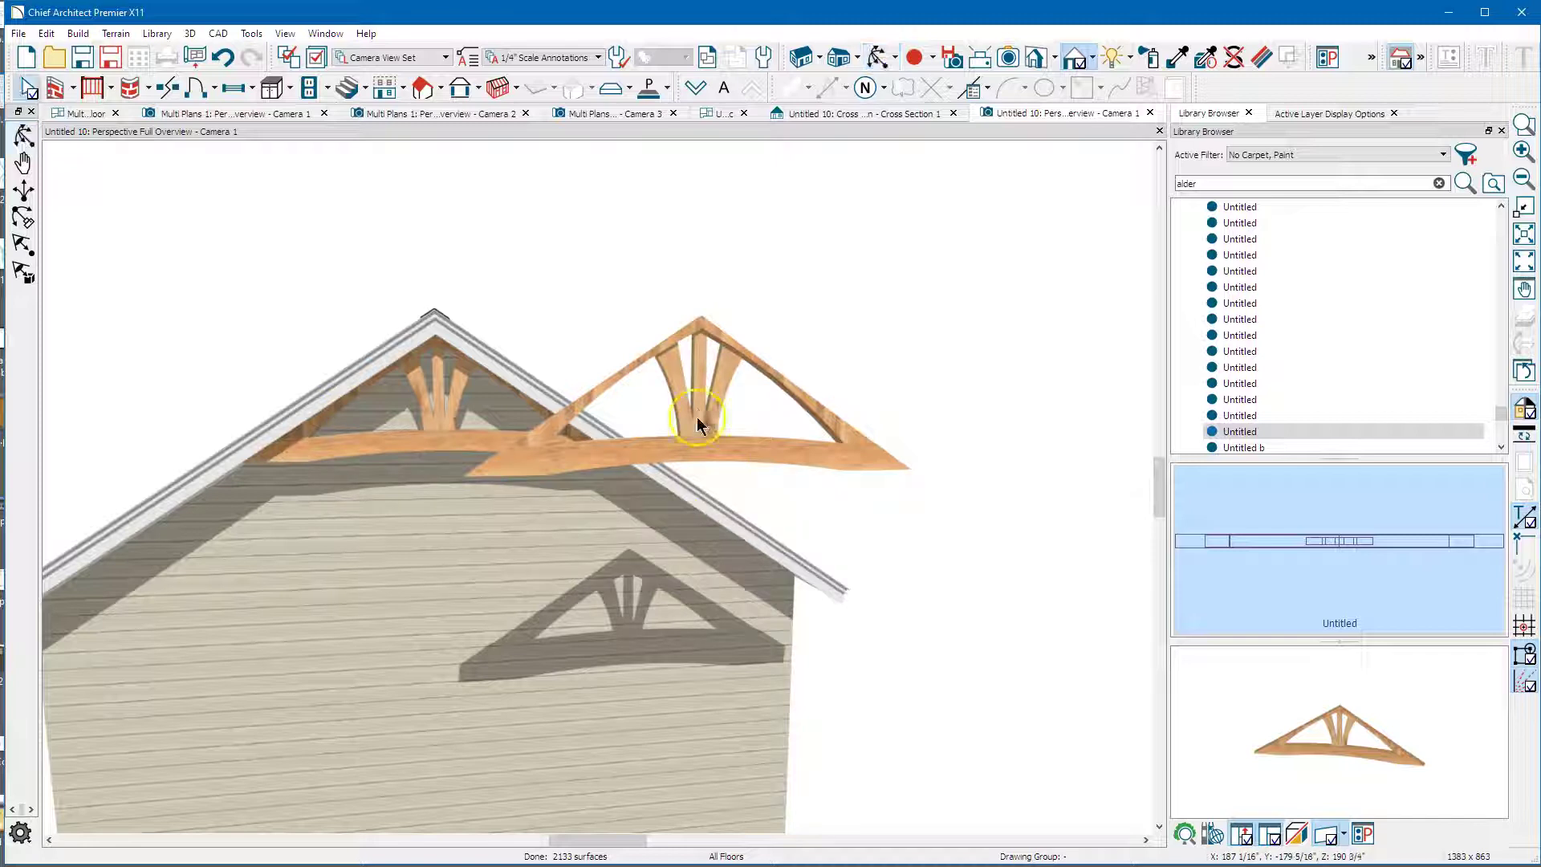
pyautogui.click(706, 422)
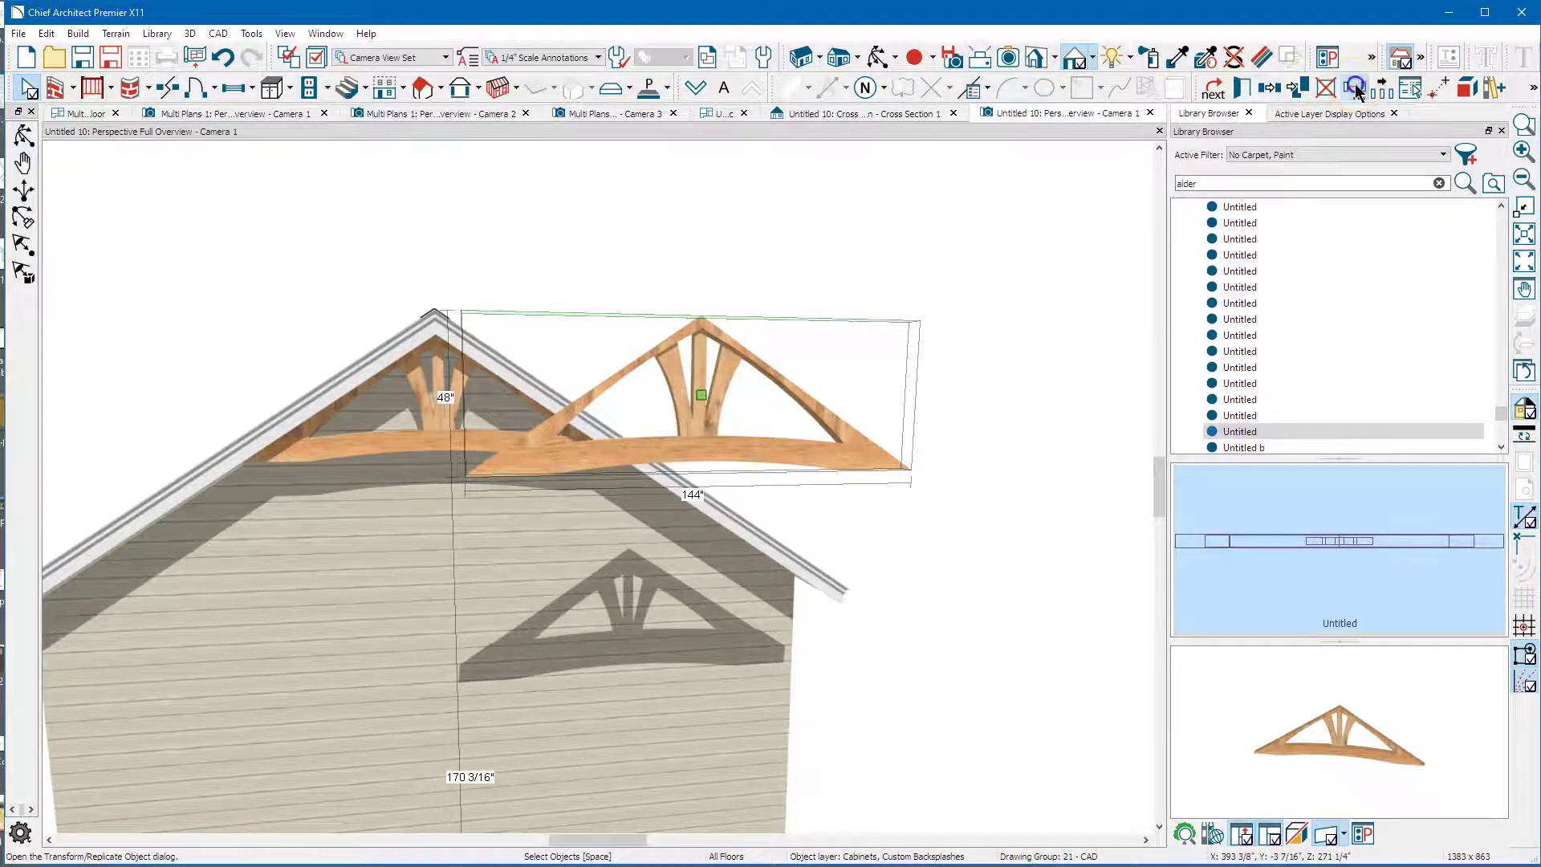
pyautogui.click(1355, 87)
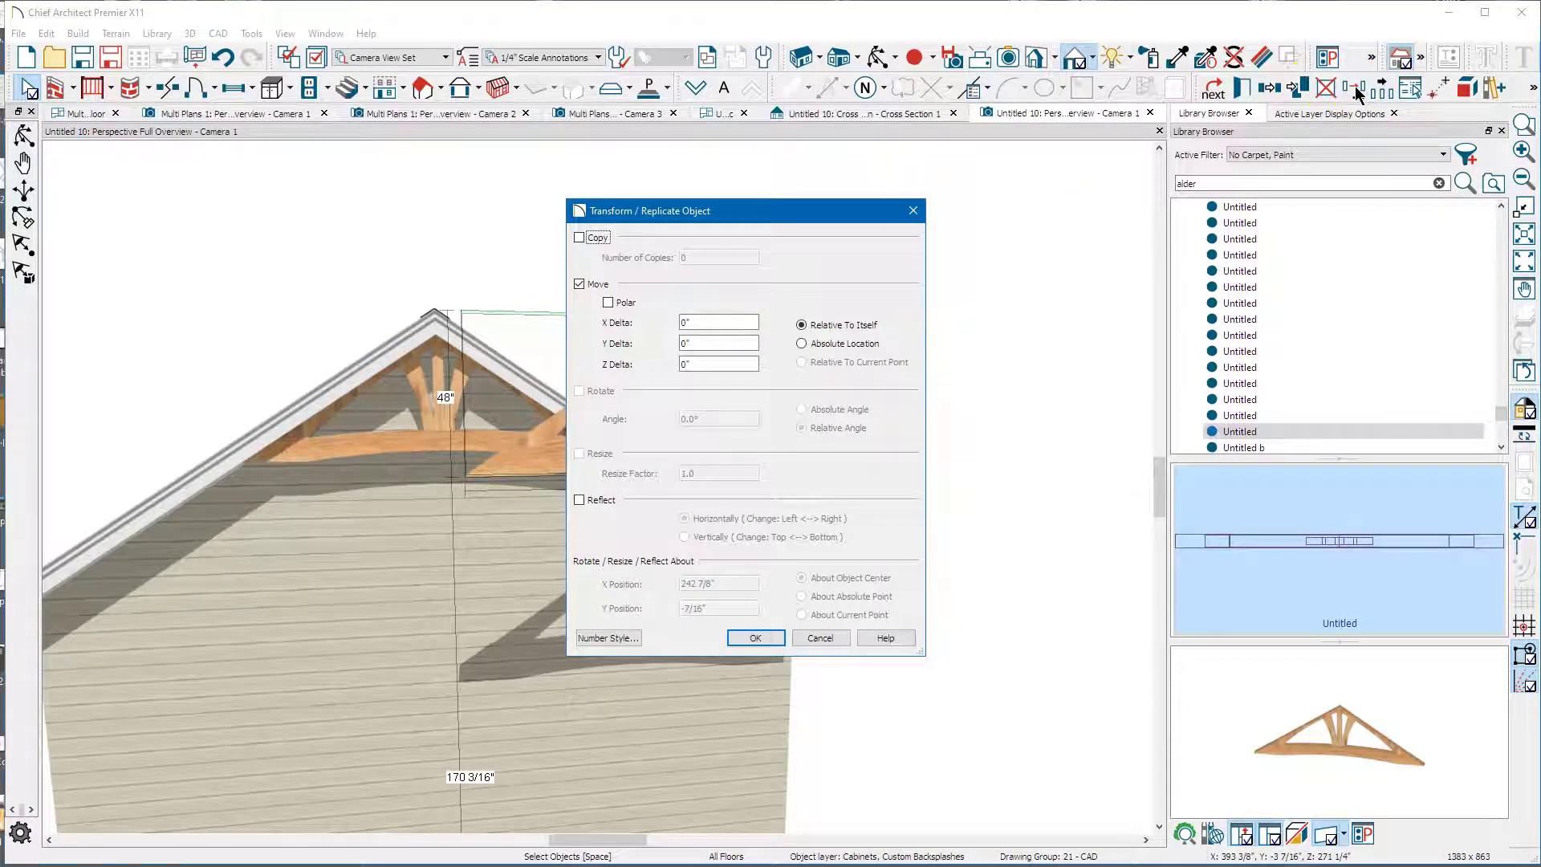
pyautogui.click(913, 211)
pyautogui.scroll(-2, 663, 385)
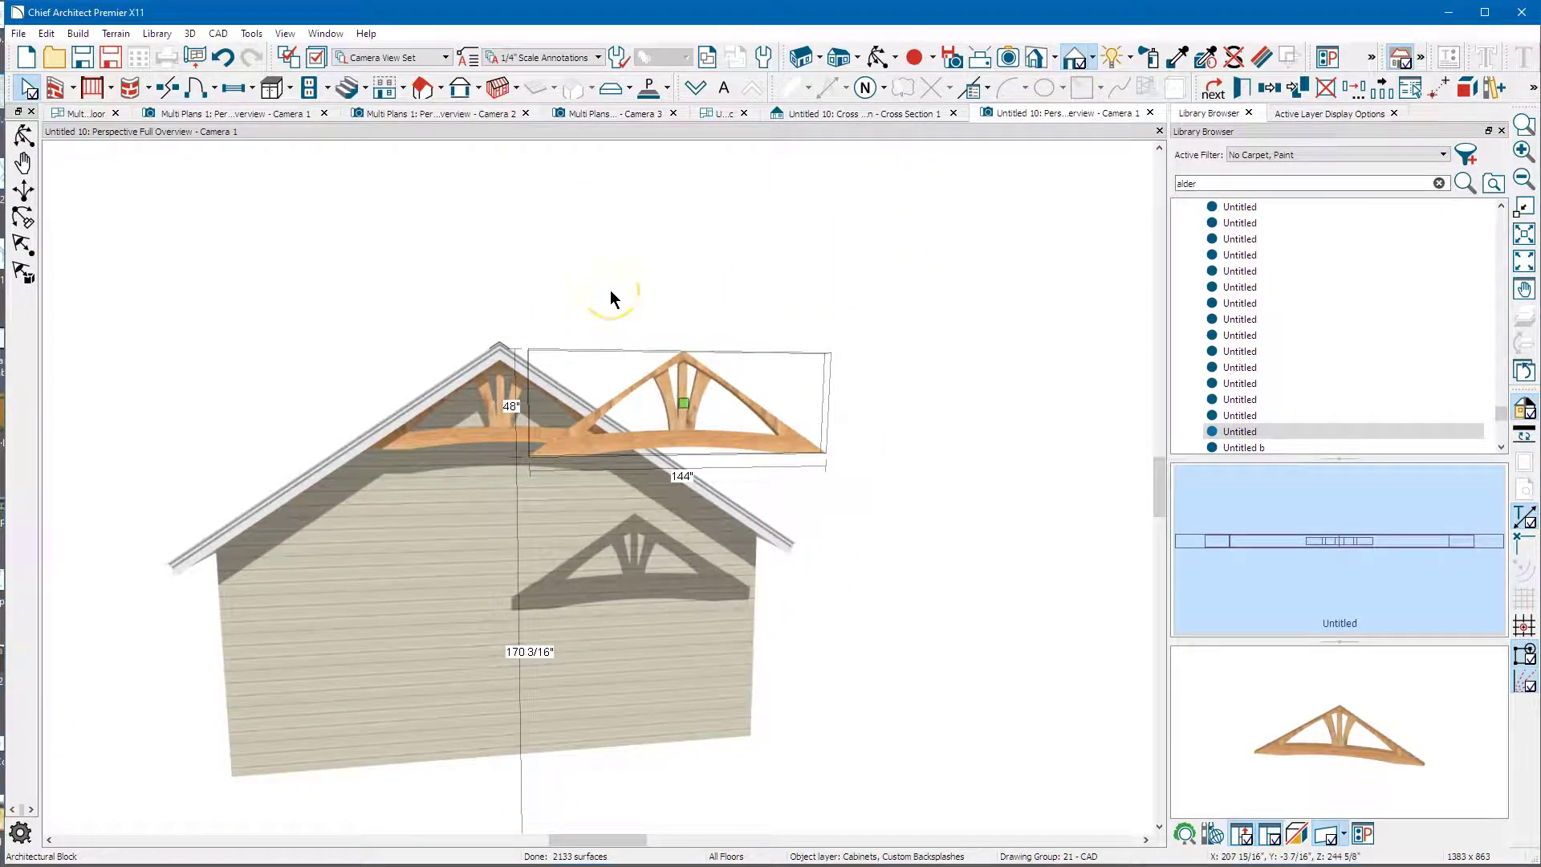
pyautogui.click(879, 56)
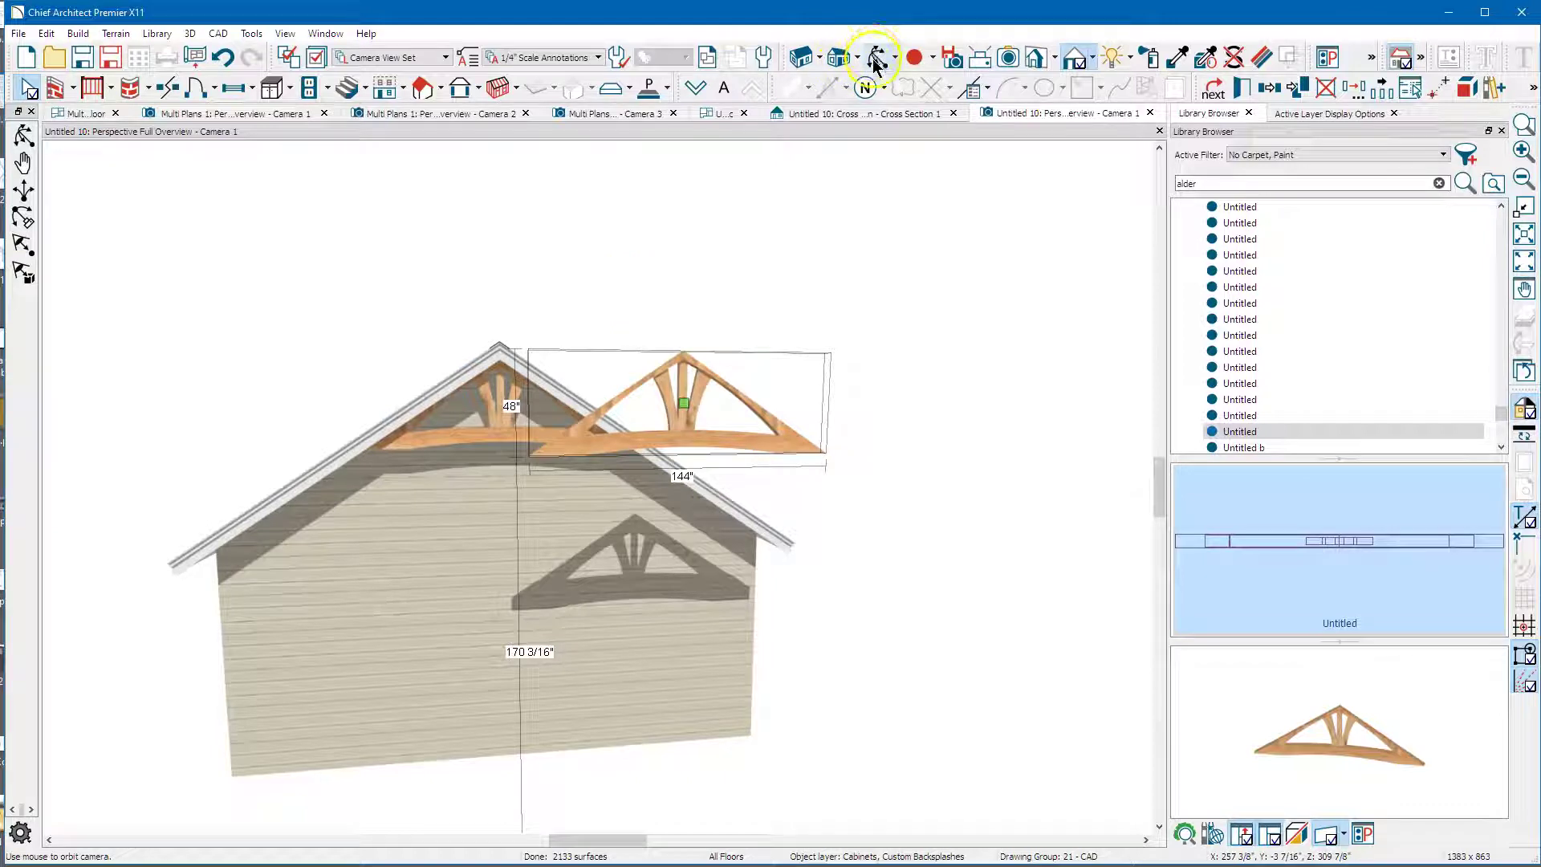
pyautogui.moveTo(814, 323); pyautogui.dragTo(736, 351)
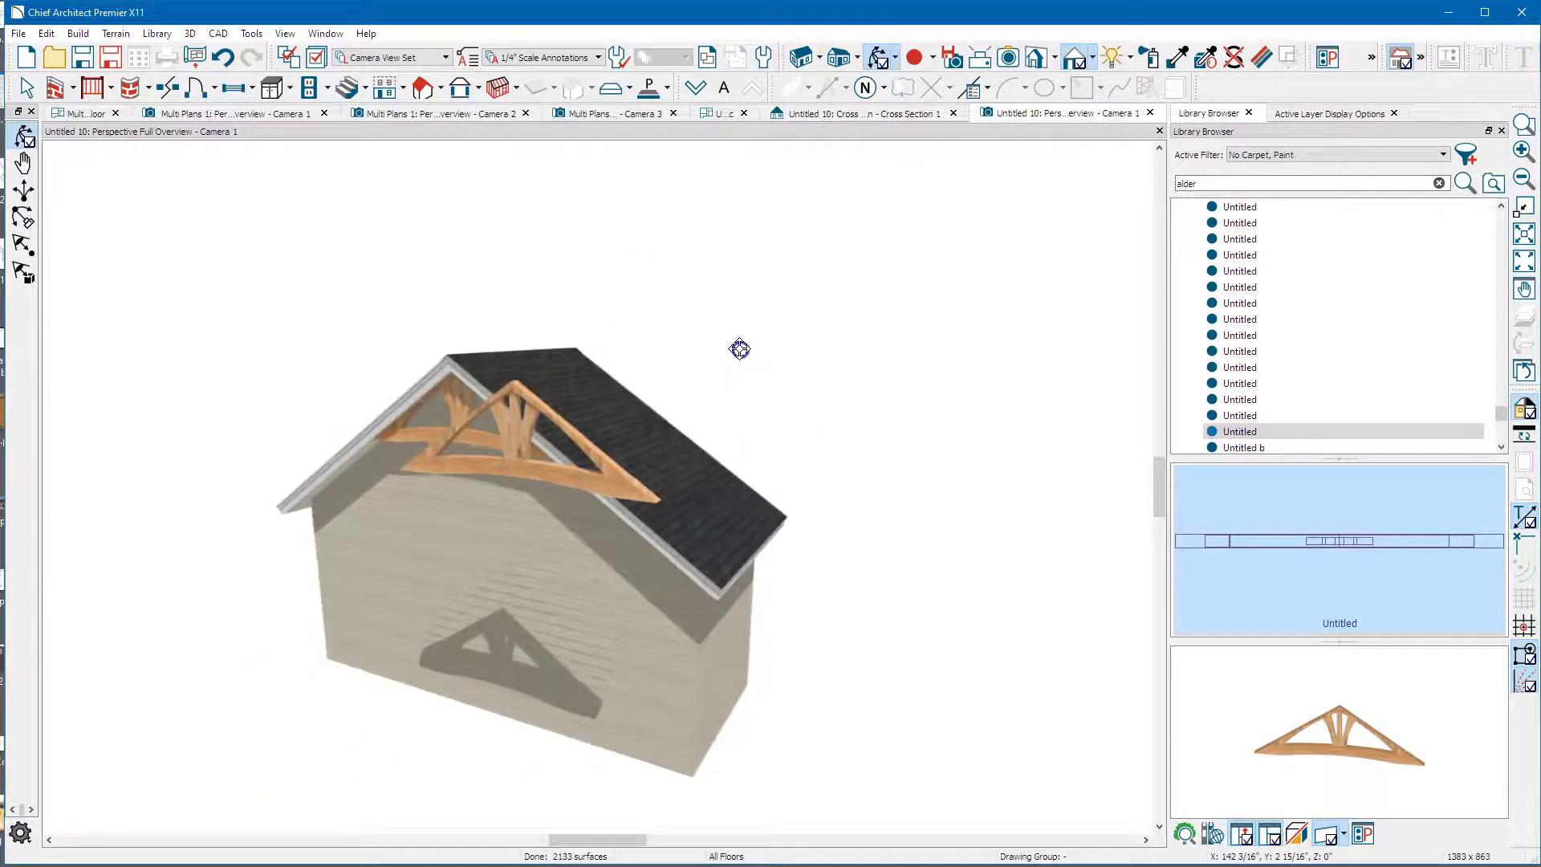
pyautogui.moveTo(516, 461); pyautogui.dragTo(574, 423)
pyautogui.moveTo(659, 375); pyautogui.dragTo(664, 348)
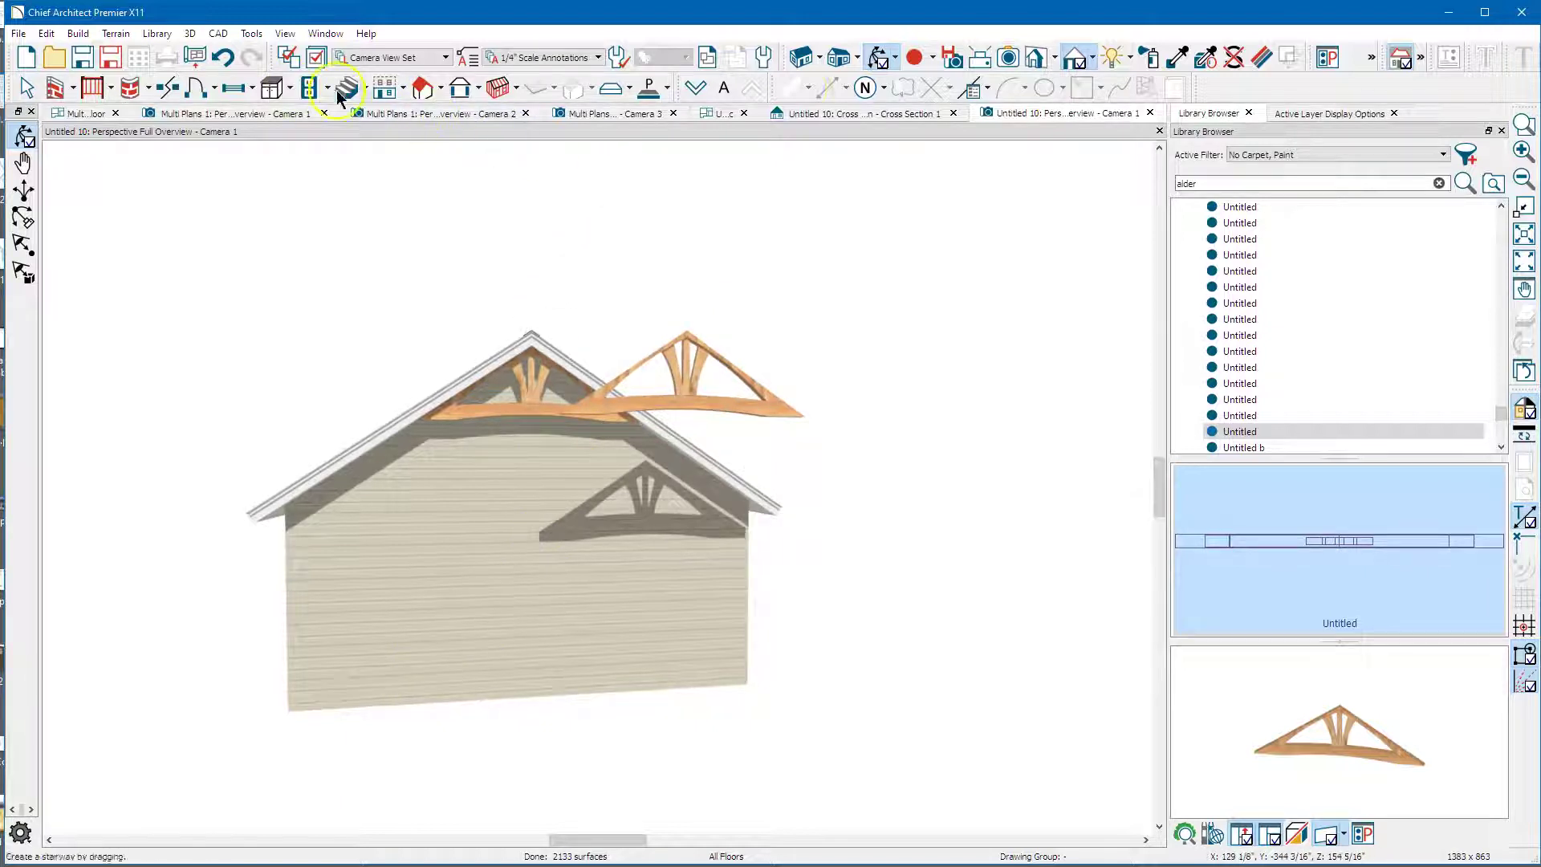
# - In the cross section view, draw a wide rectangular custom backsplash across the base of the gable wall
pyautogui.click(867, 113)
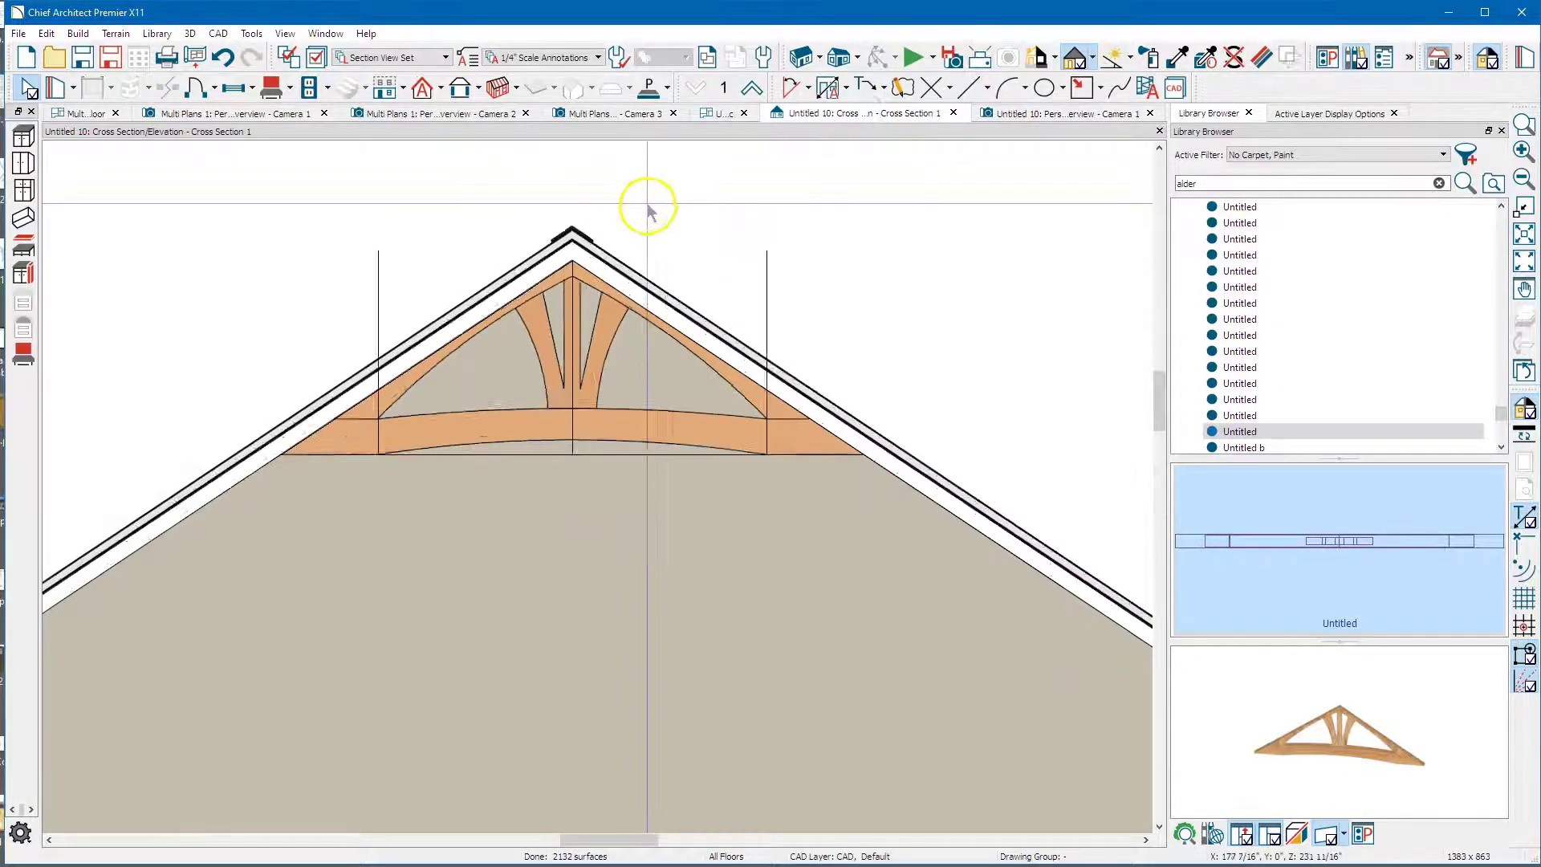
pyautogui.scroll(-3, 649, 210)
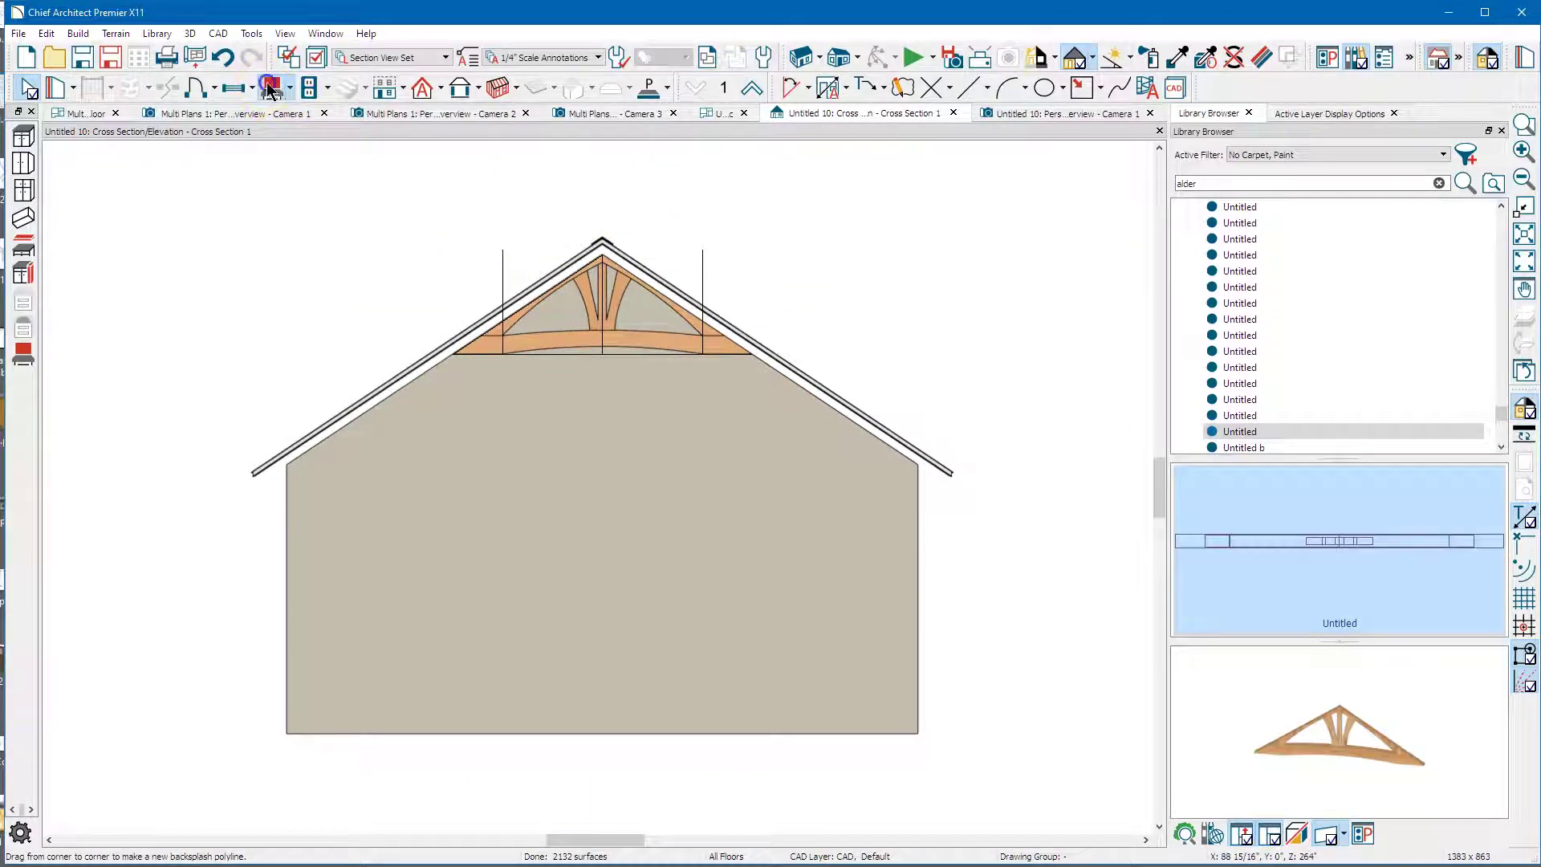
pyautogui.click(269, 87)
pyautogui.moveTo(332, 628); pyautogui.dragTo(895, 735)
pyautogui.press('space')
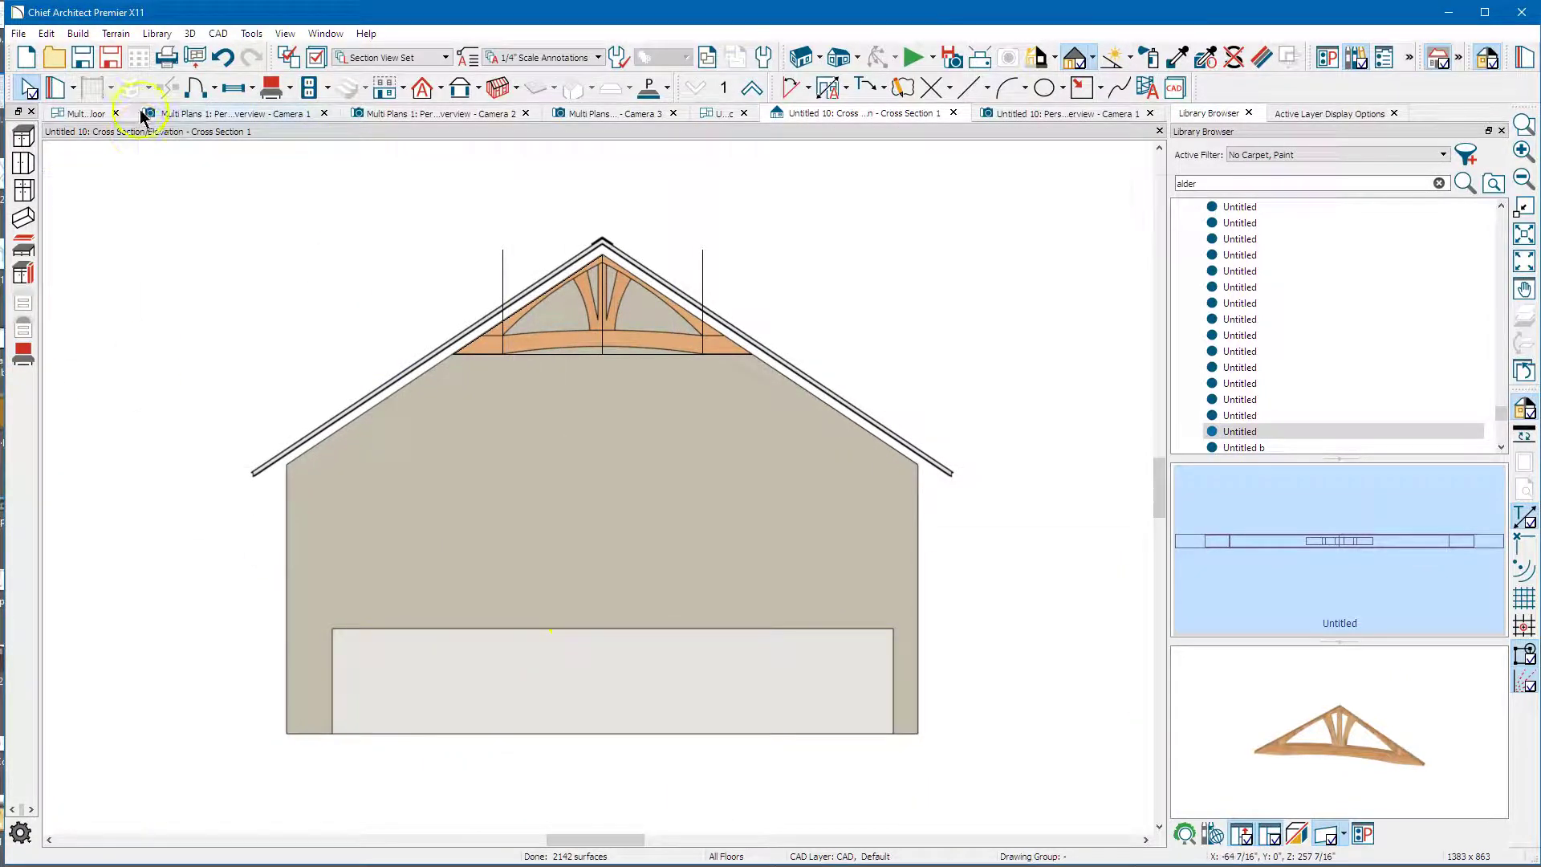
# - Insert a window near the middle of the gable wall and stretch it down into the backsplash to about 65 inches tall
pyautogui.click(232, 89)
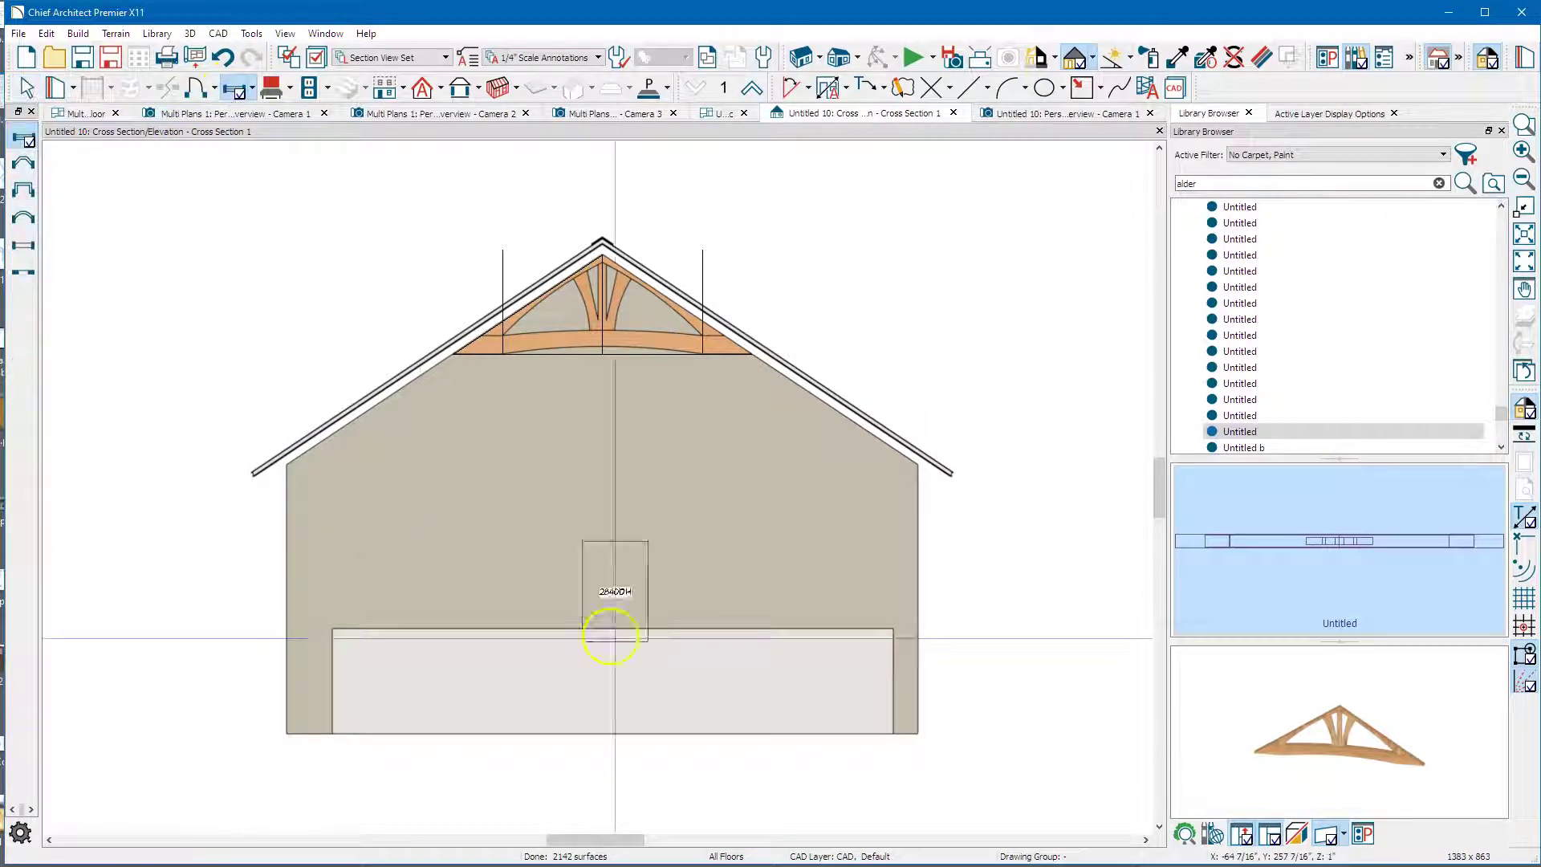
pyautogui.click(595, 641)
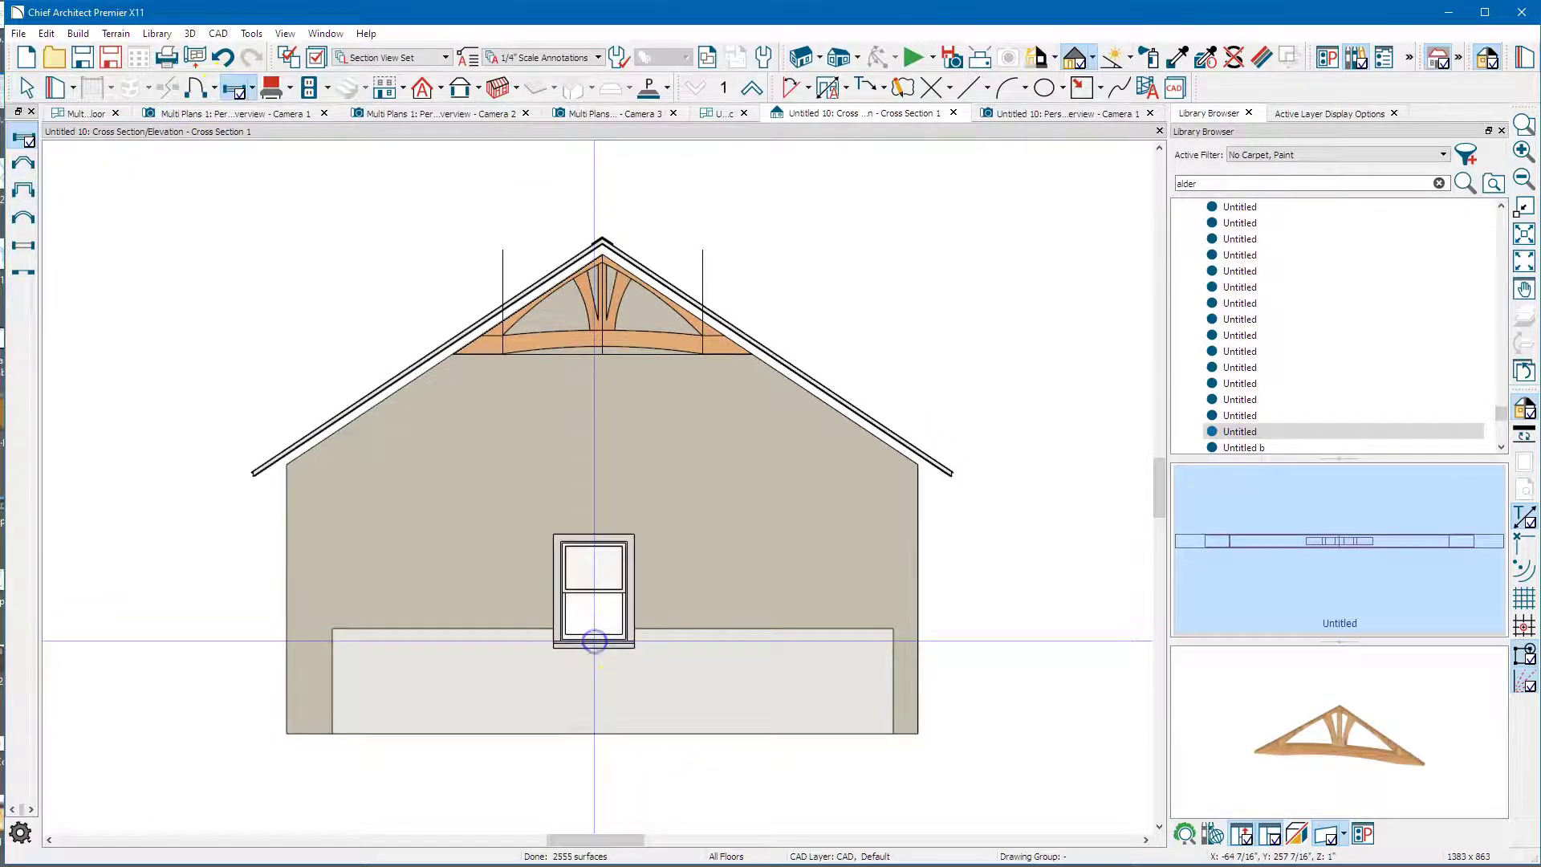
pyautogui.click(594, 641)
pyautogui.moveTo(595, 642); pyautogui.dragTo(593, 681)
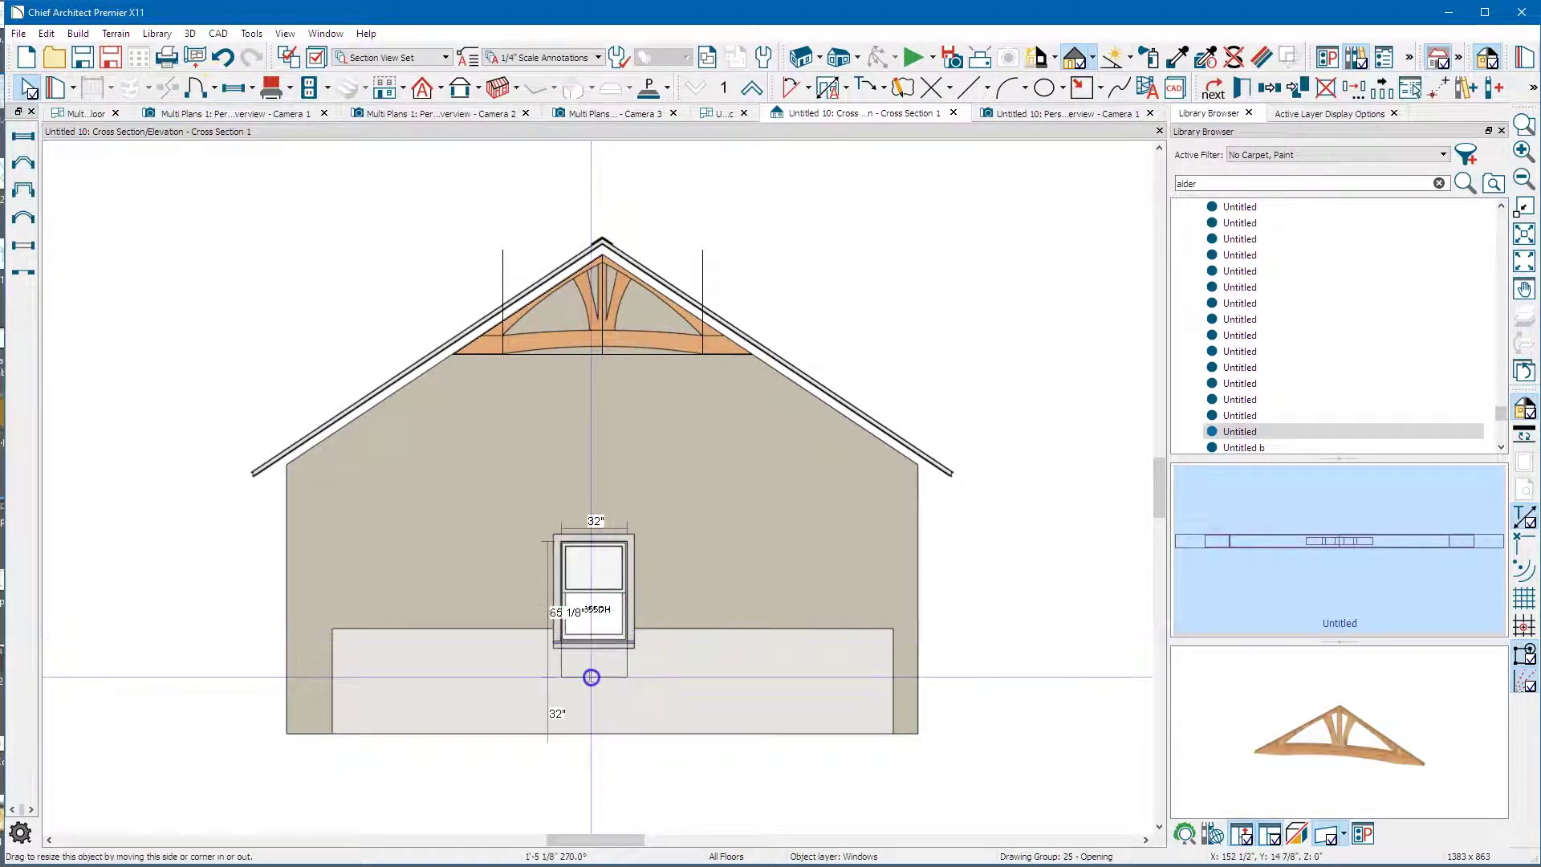
pyautogui.click(523, 626)
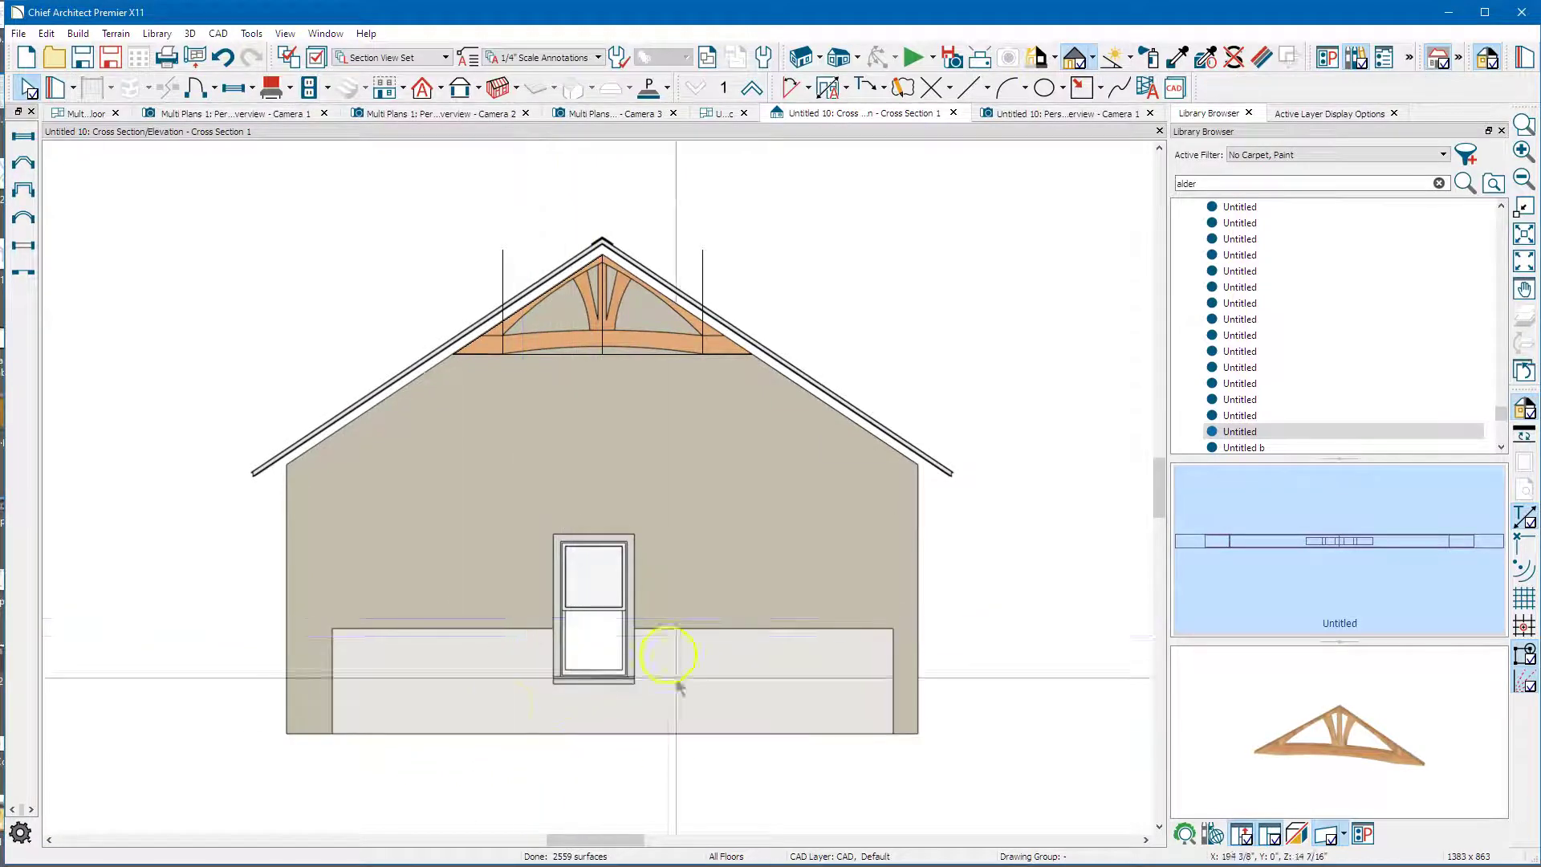
# - In the perspective overview, search the library for stacked materials and paint the wall backsplash with Stacked Stone
pyautogui.click(1005, 113)
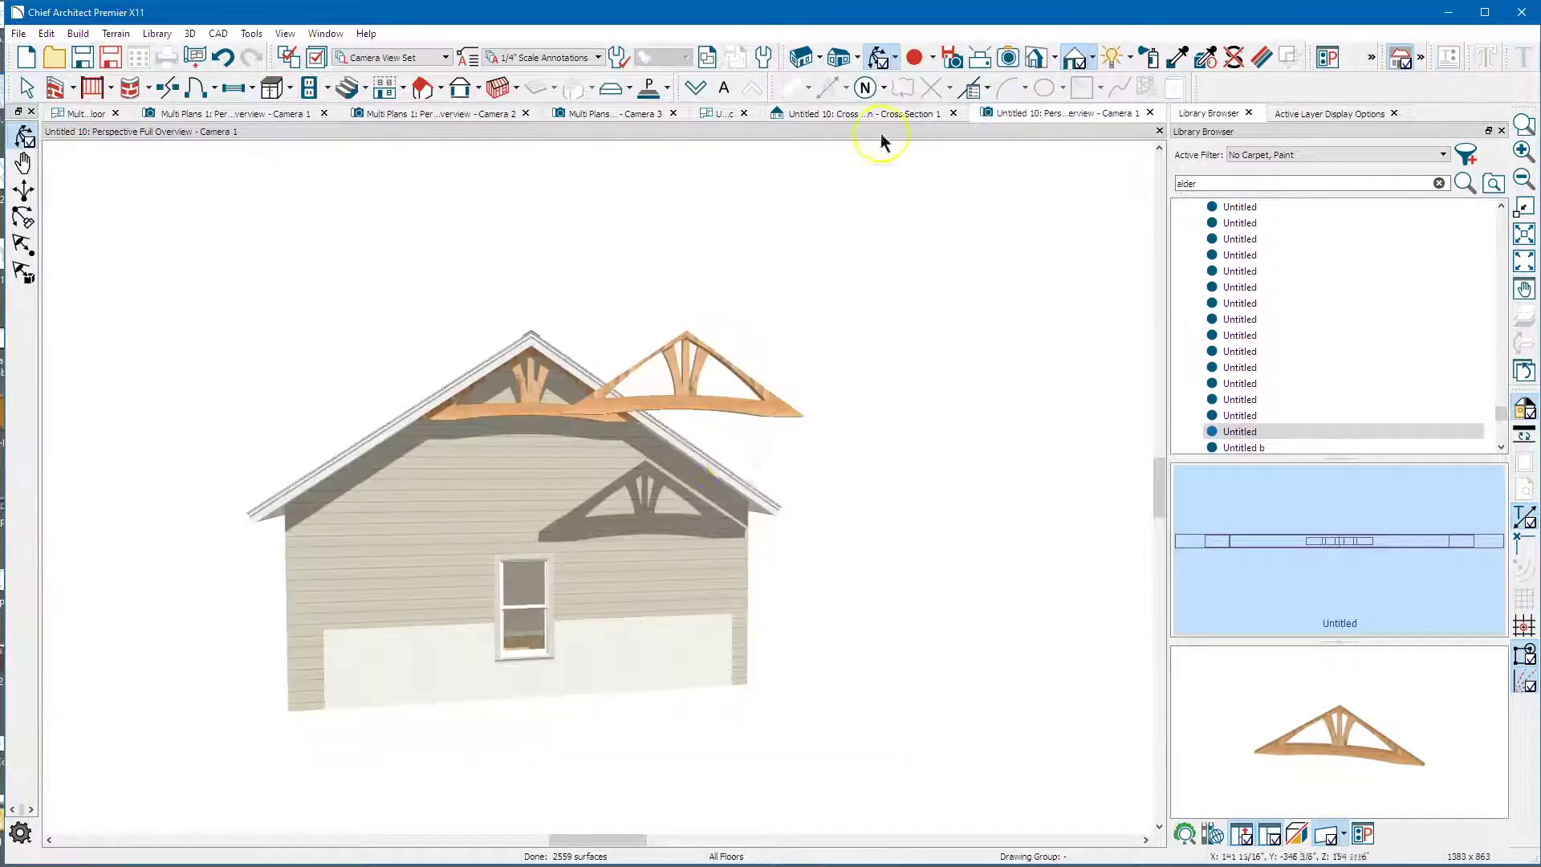
pyautogui.moveTo(640, 623); pyautogui.dragTo(549, 615)
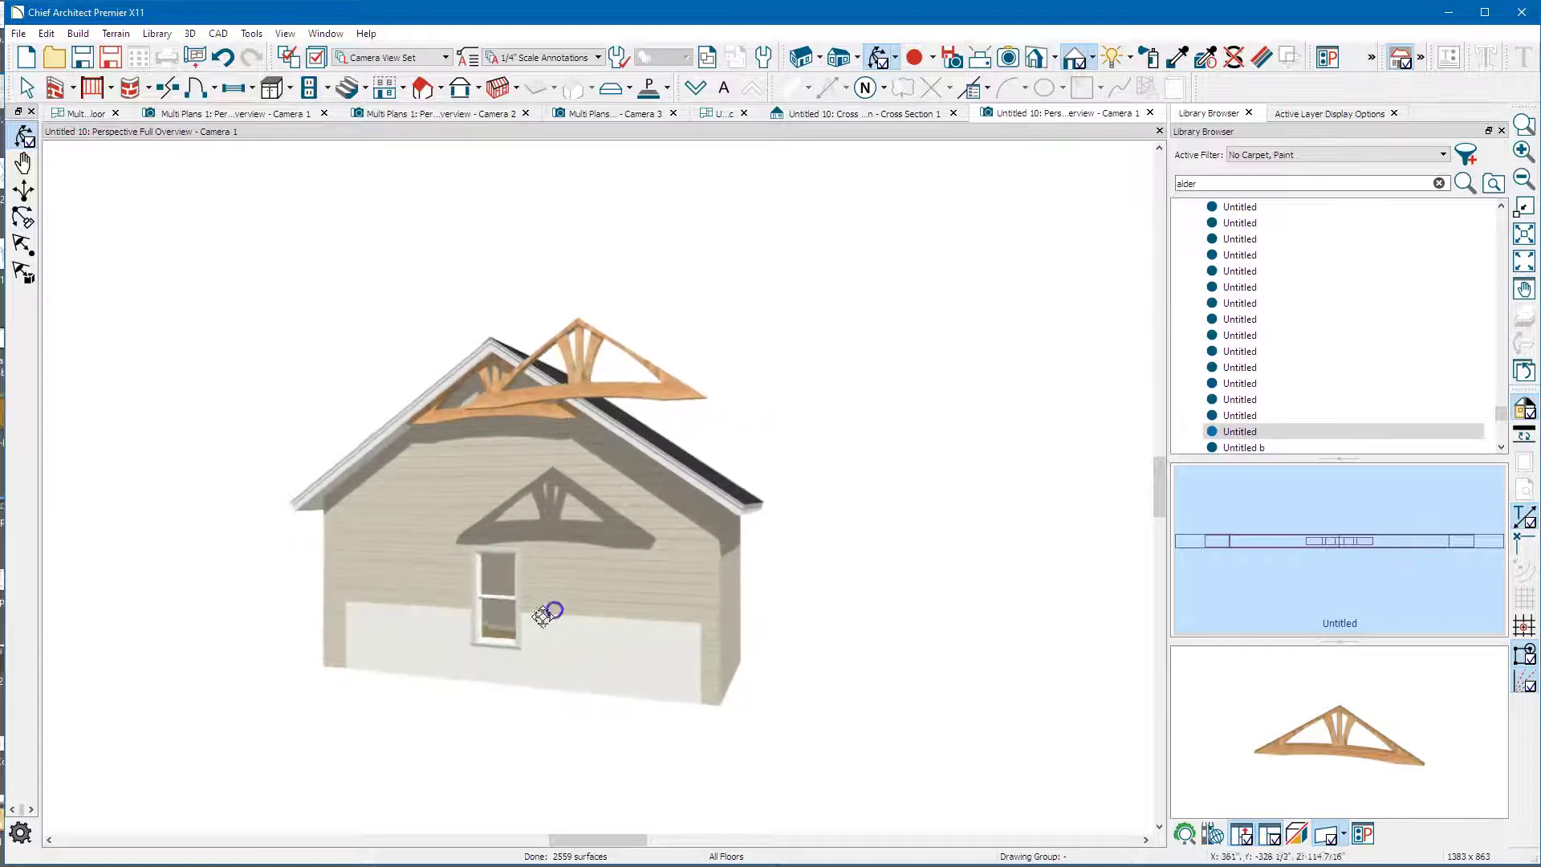
pyautogui.scroll(5, 511, 614)
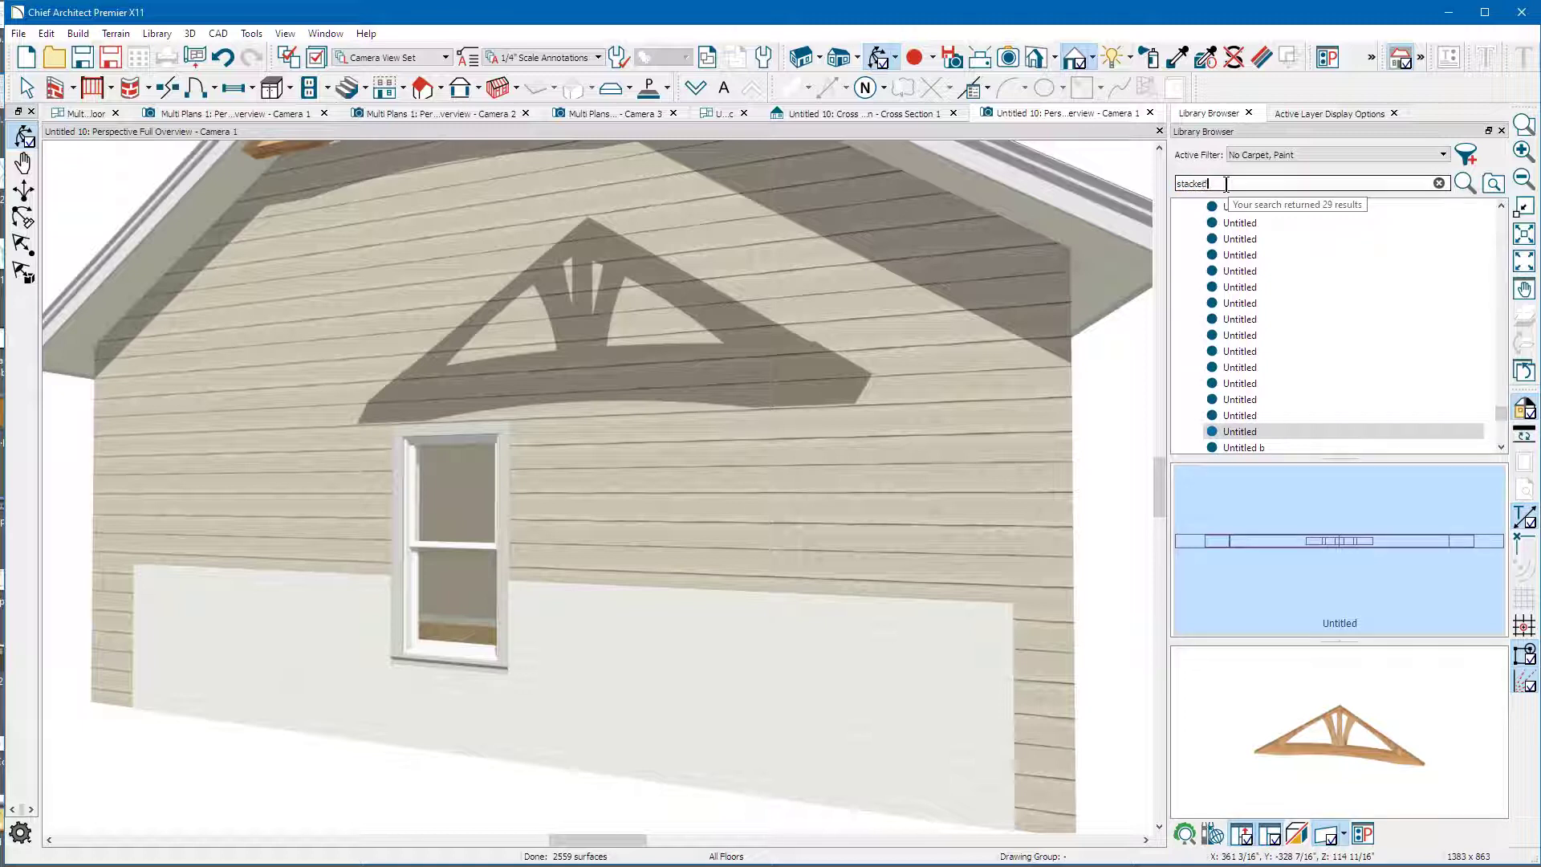
pyautogui.press('Return')
pyautogui.scroll(-6, 1251, 302)
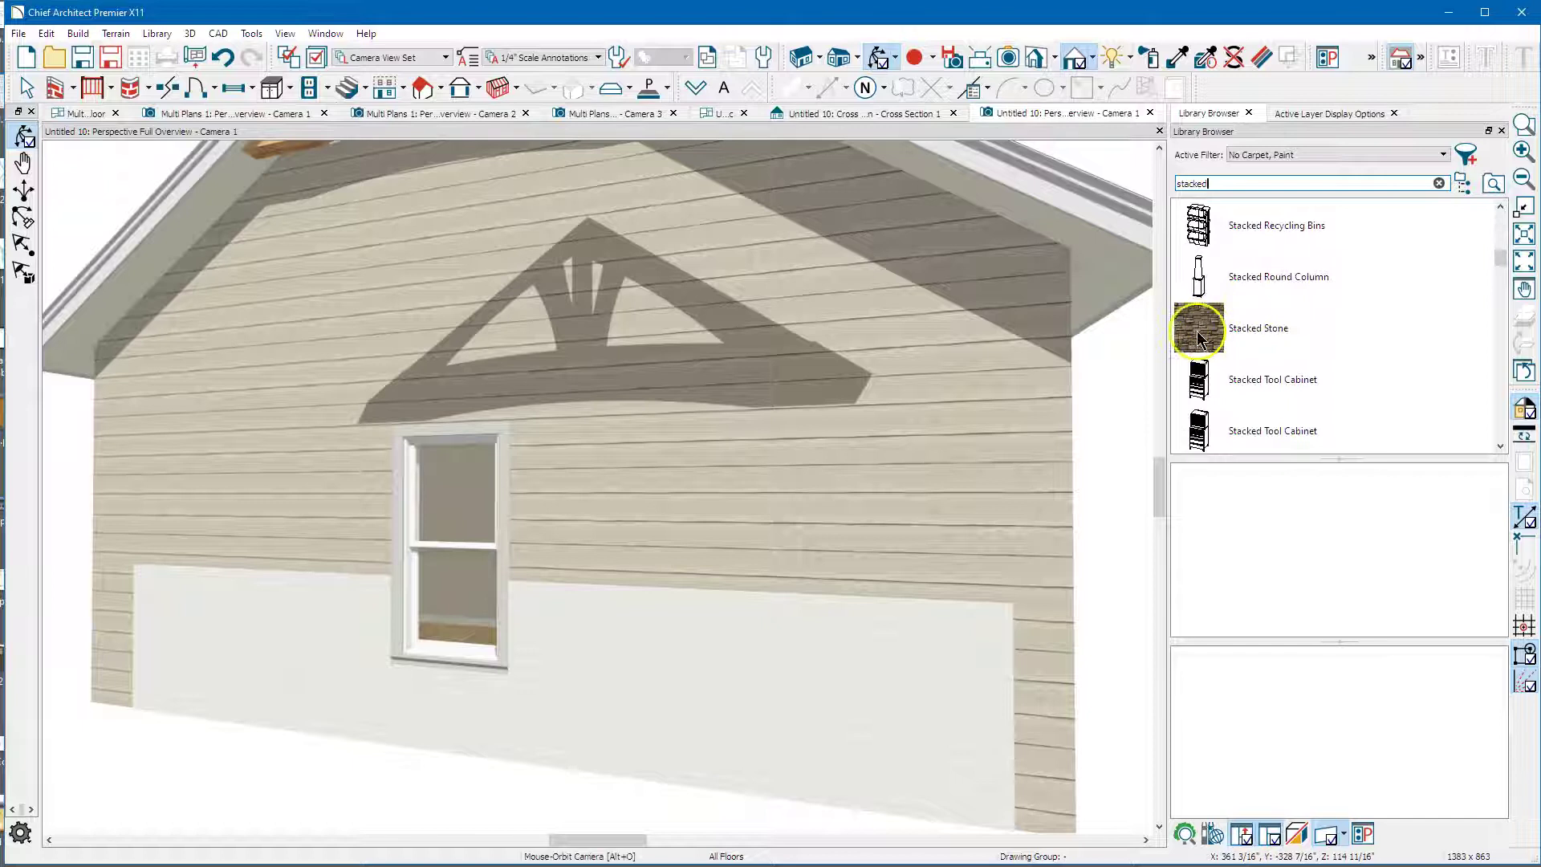
pyautogui.click(1199, 337)
pyautogui.click(764, 682)
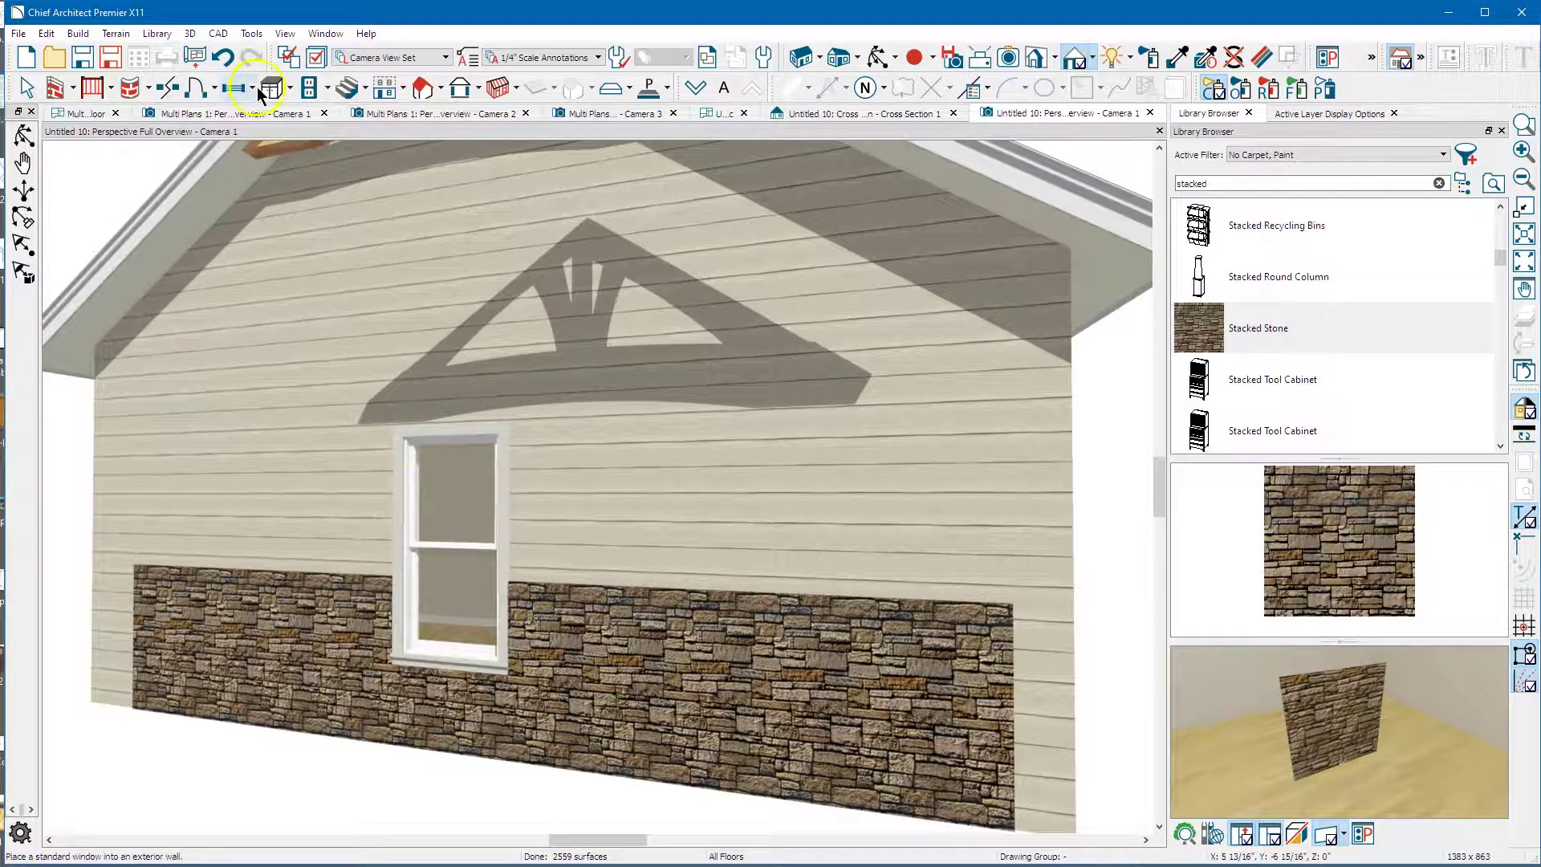
# - Insert a door into the gable wall to the right of the window, cutting through the stone backsplash
pyautogui.click(197, 87)
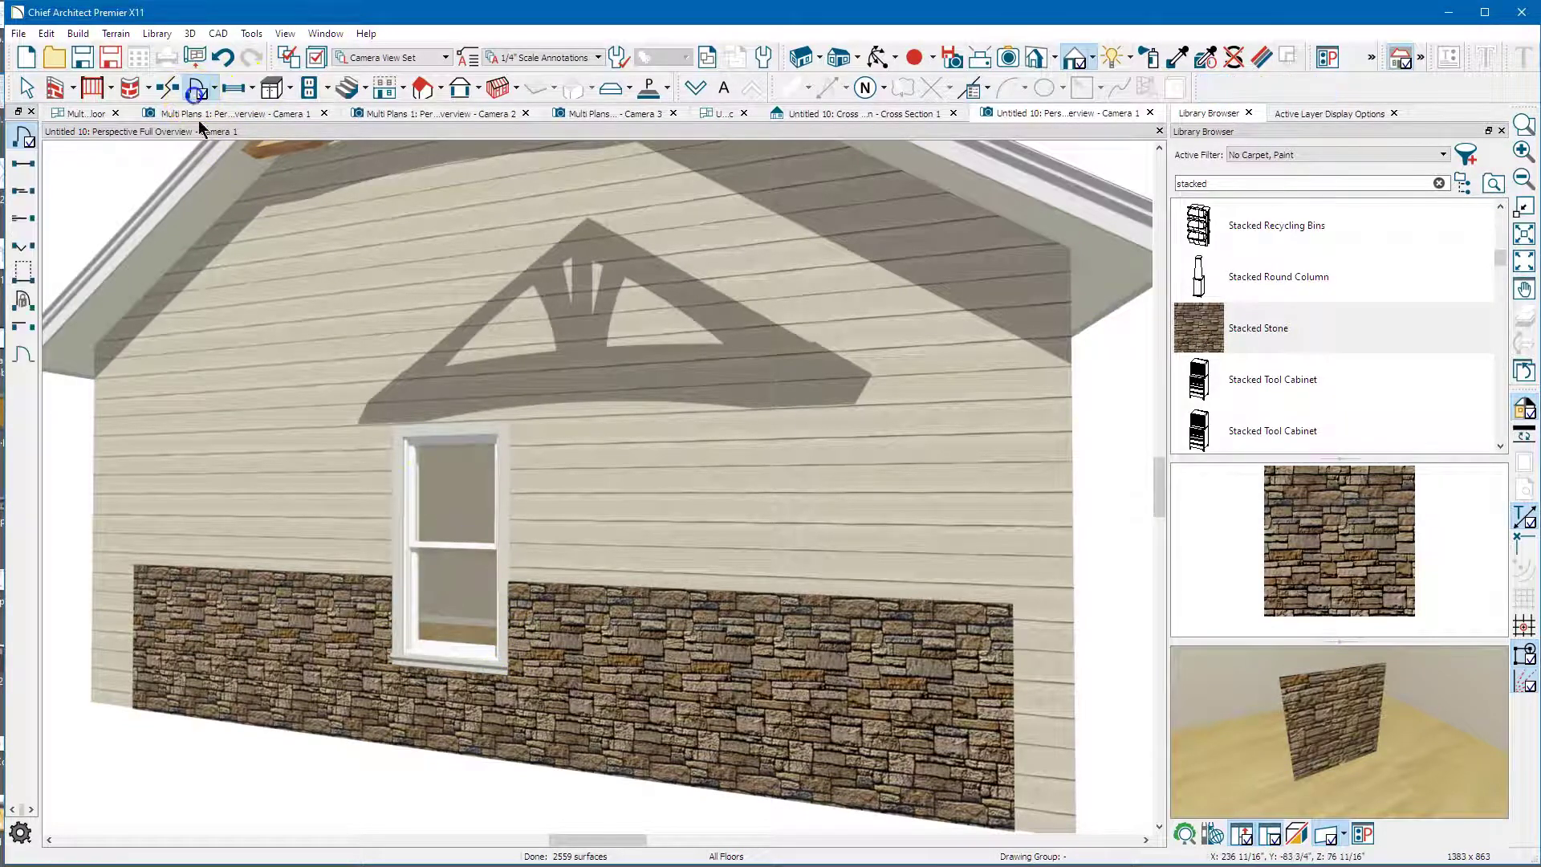
pyautogui.click(682, 589)
pyautogui.press('space')
pyautogui.click(673, 594)
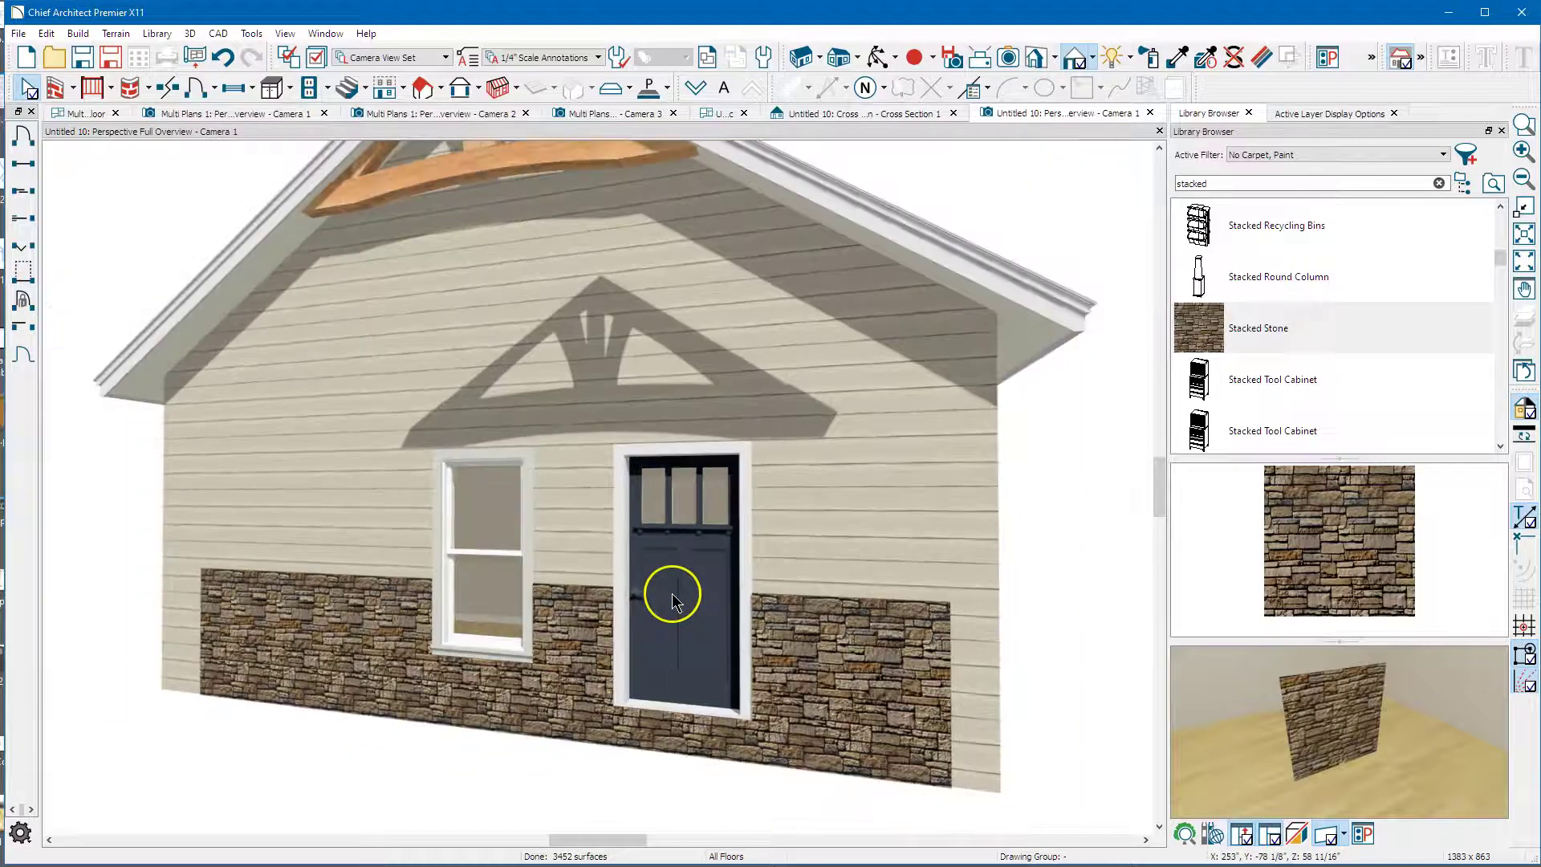
pyautogui.scroll(-4, 673, 601)
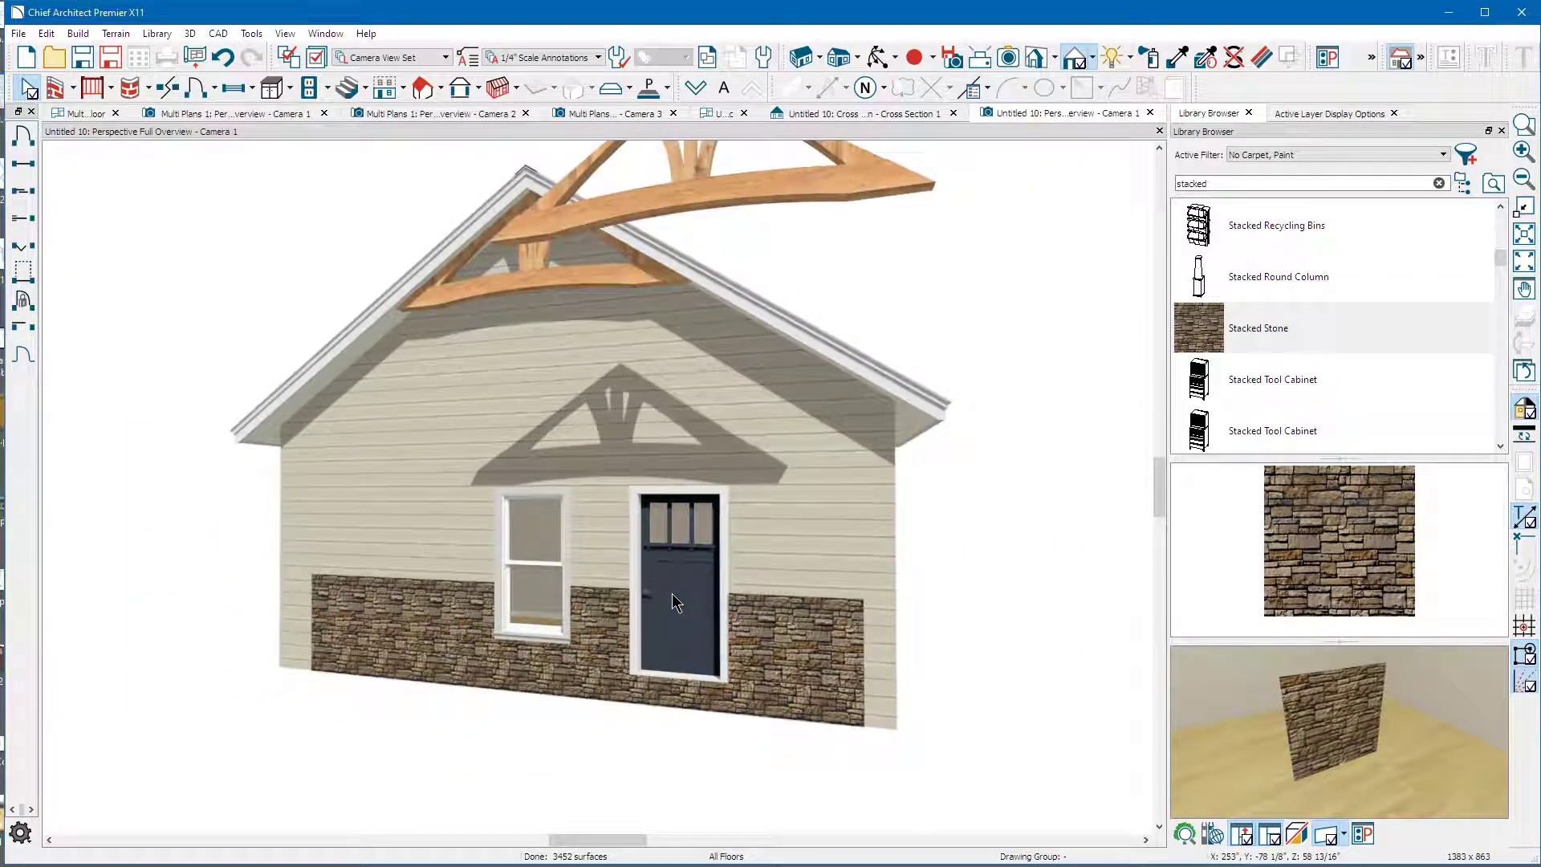
pyautogui.scroll(-2, 673, 602)
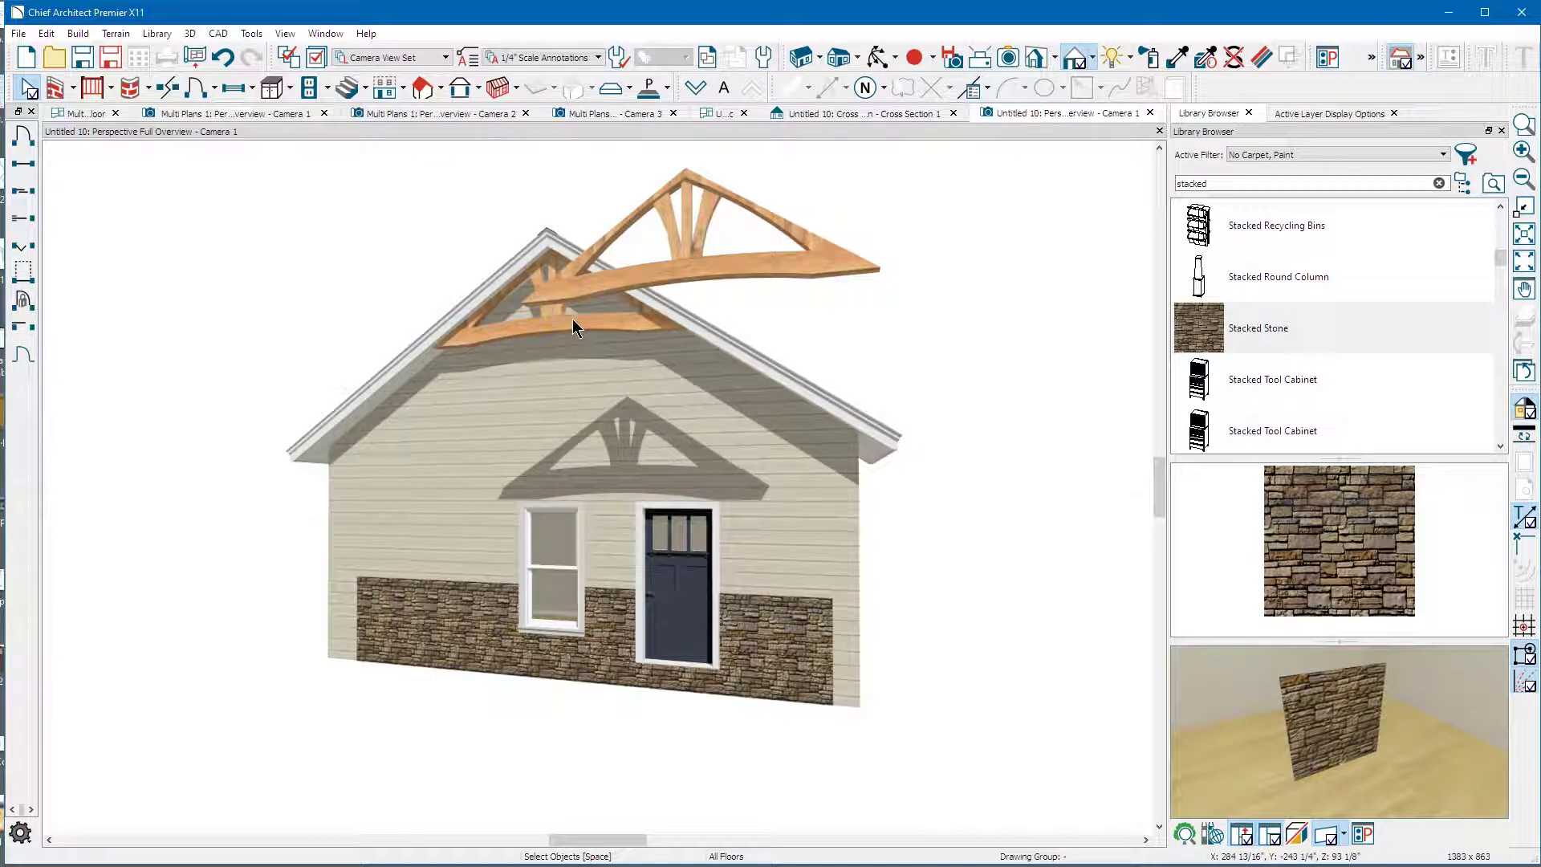
# - In the cross section view, draw a custom backsplash about 56 inches tall beside the window, delete it and return to the perspective overview
pyautogui.click(898, 113)
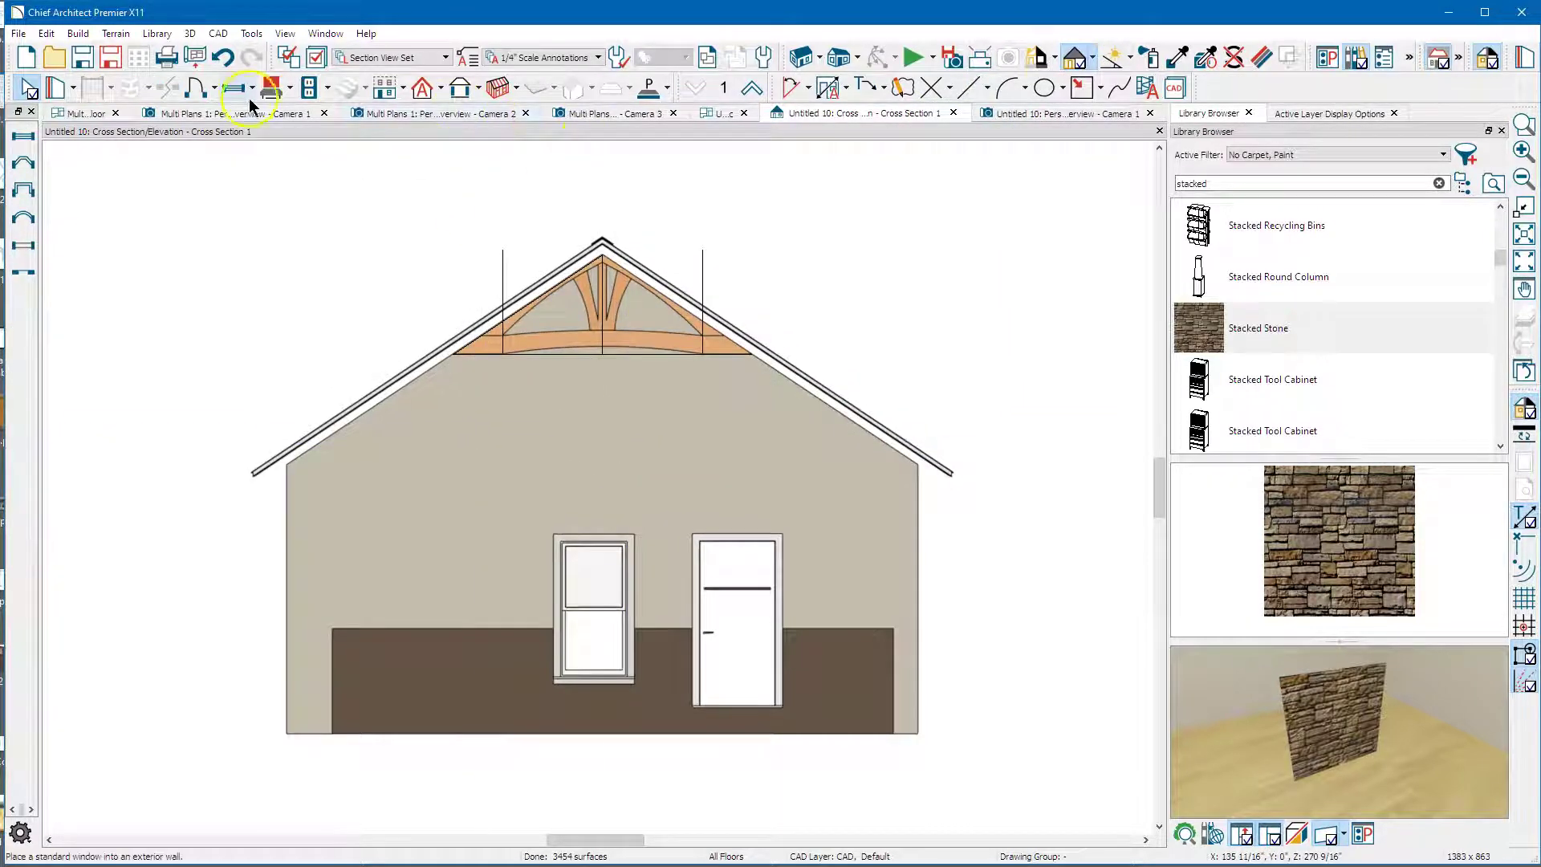
pyautogui.click(271, 87)
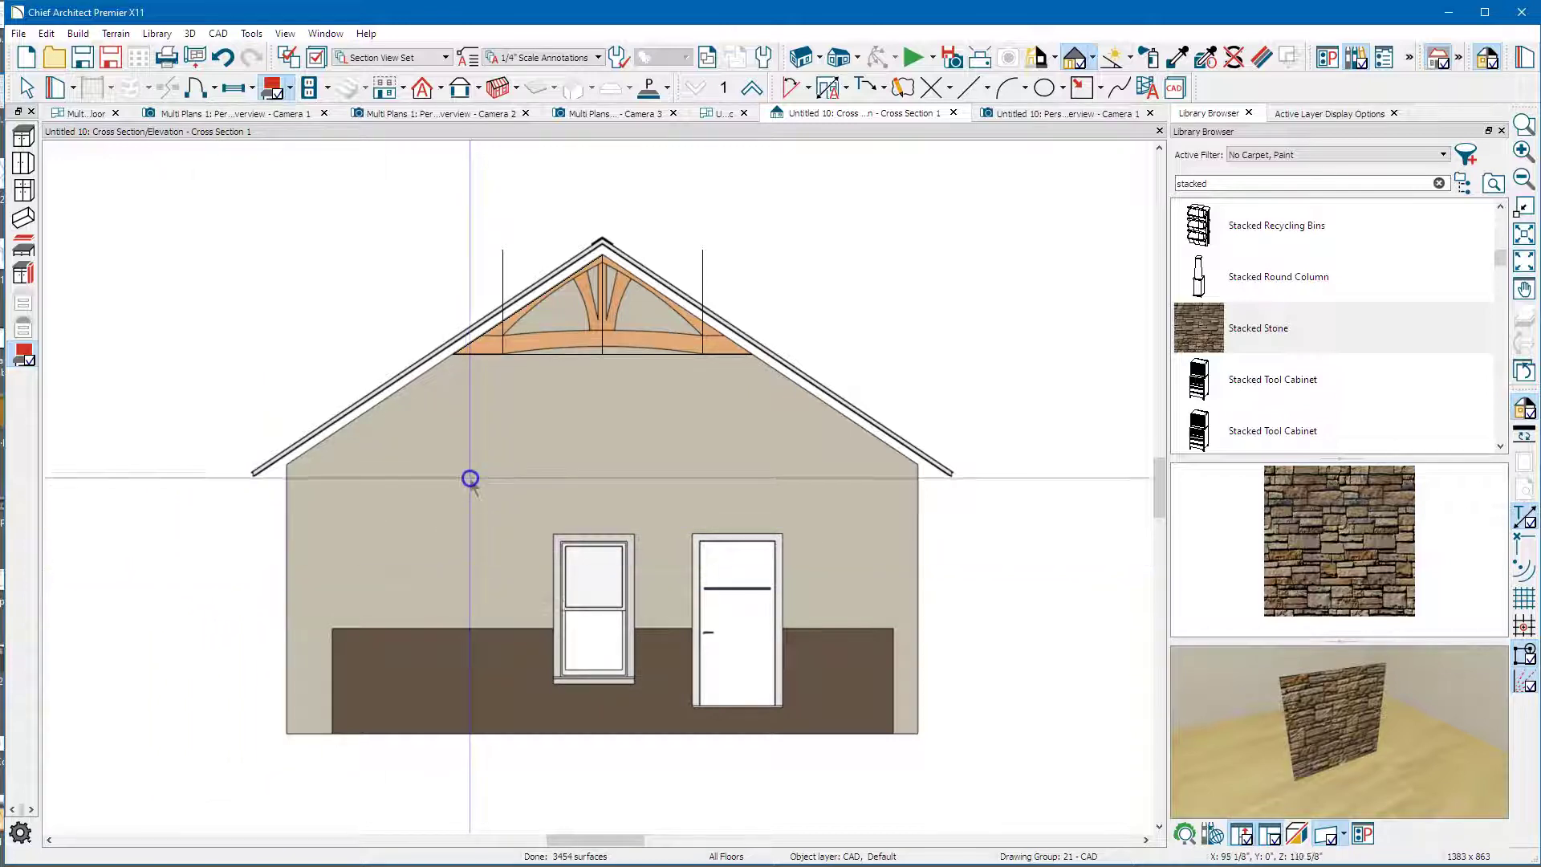
pyautogui.moveTo(411, 464); pyautogui.dragTo(488, 579)
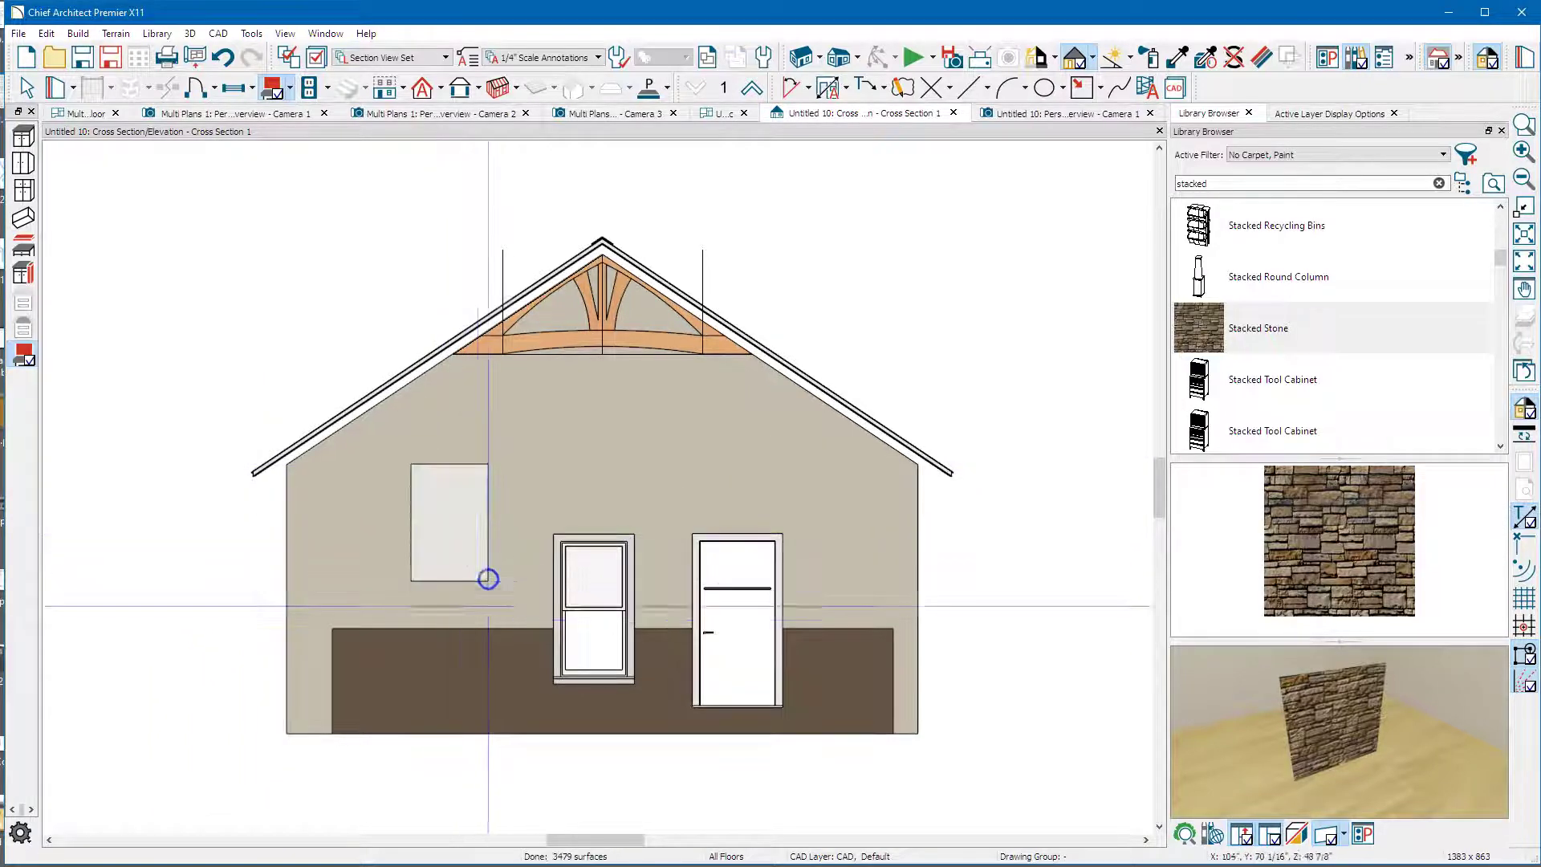
pyautogui.press('space')
pyautogui.click(440, 489)
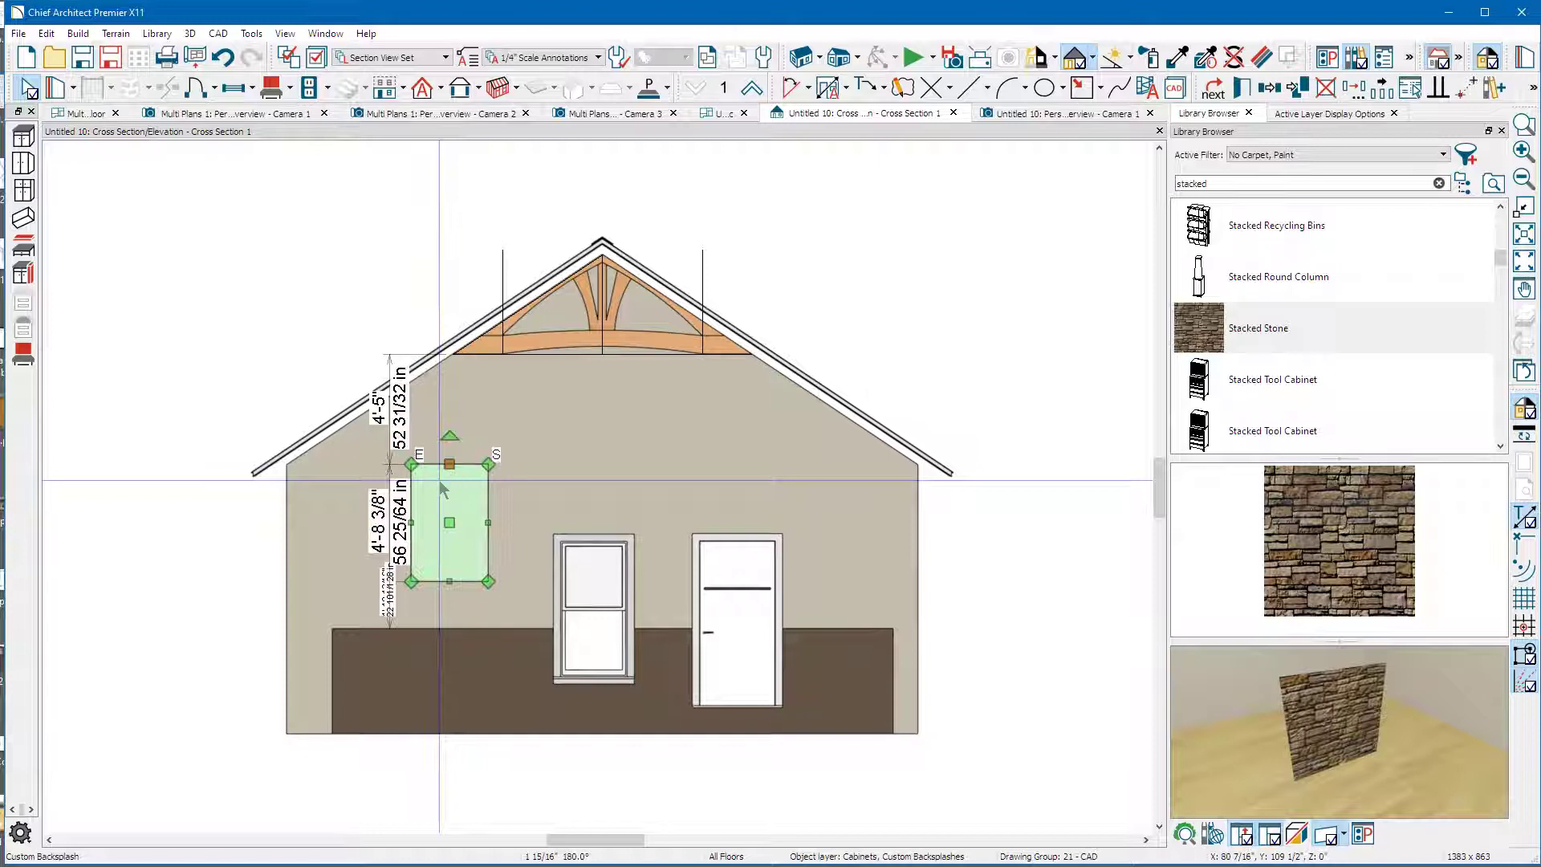
pyautogui.press('Delete')
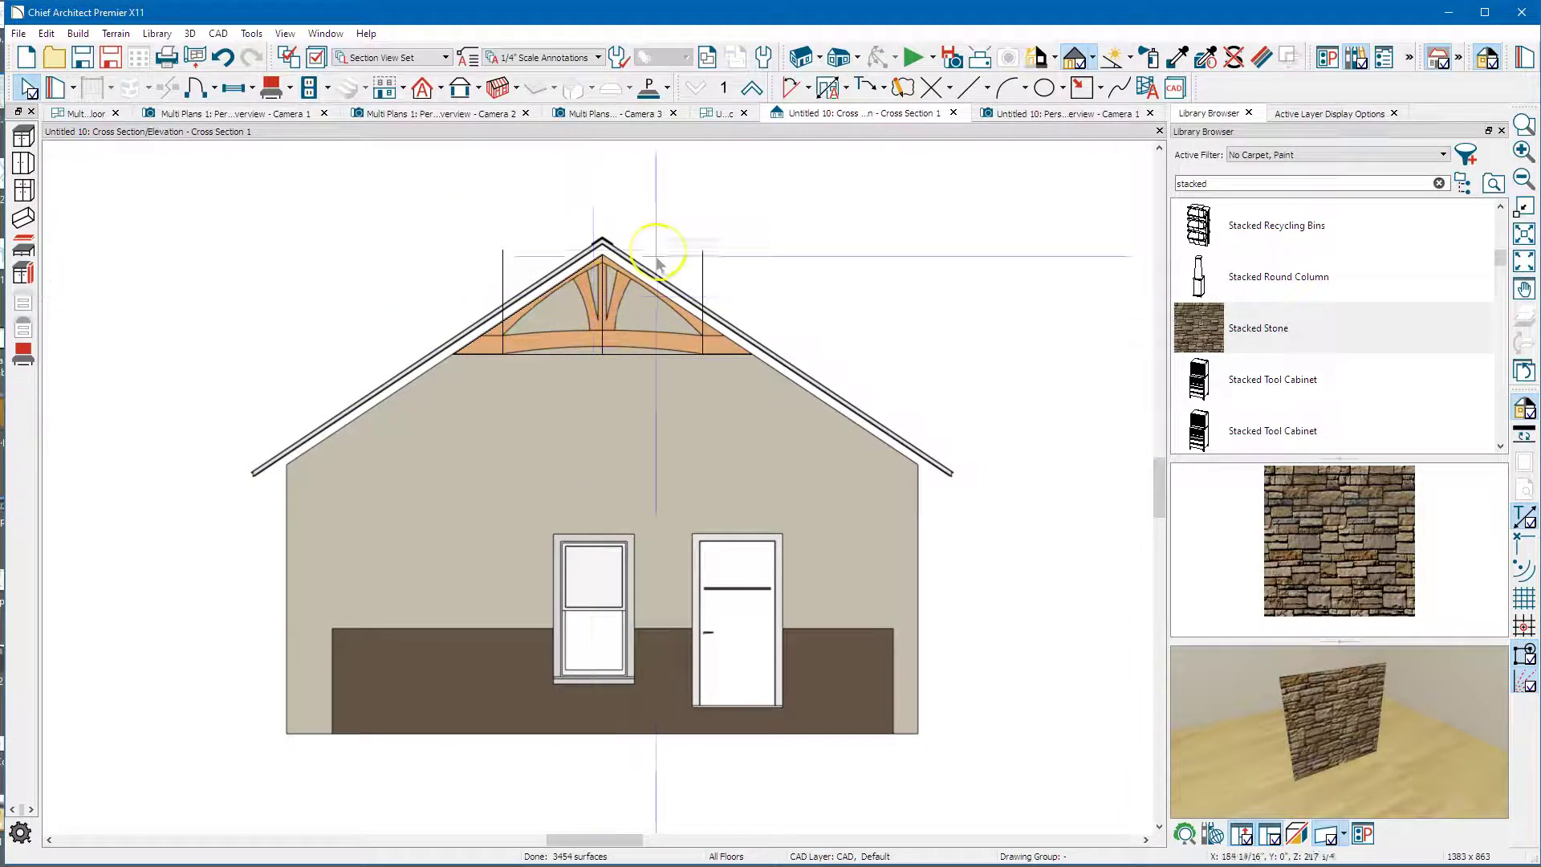
pyautogui.scroll(-1, 654, 241)
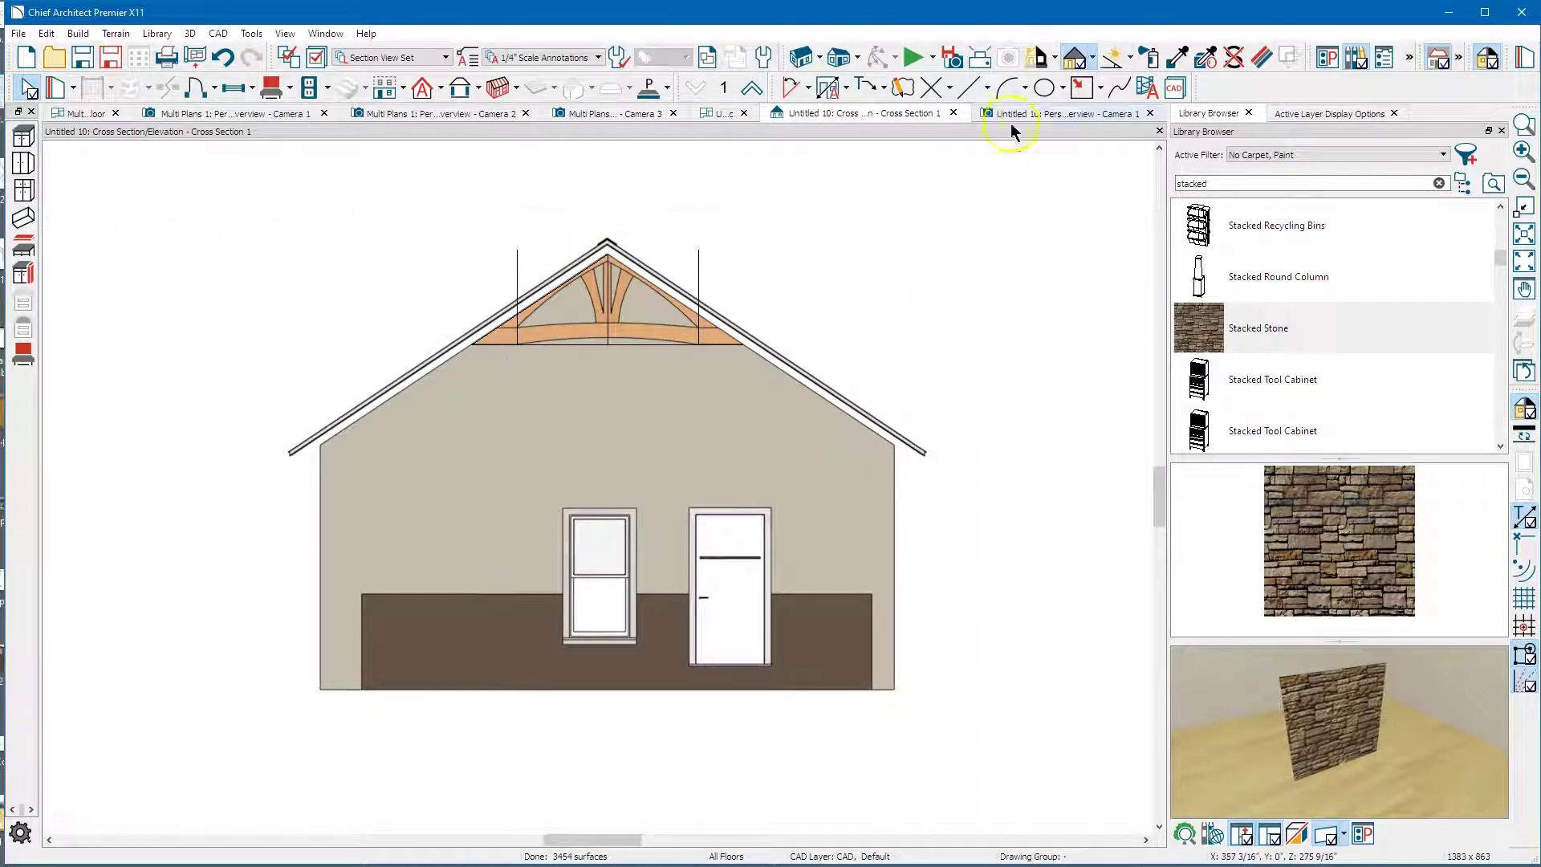
pyautogui.click(985, 115)
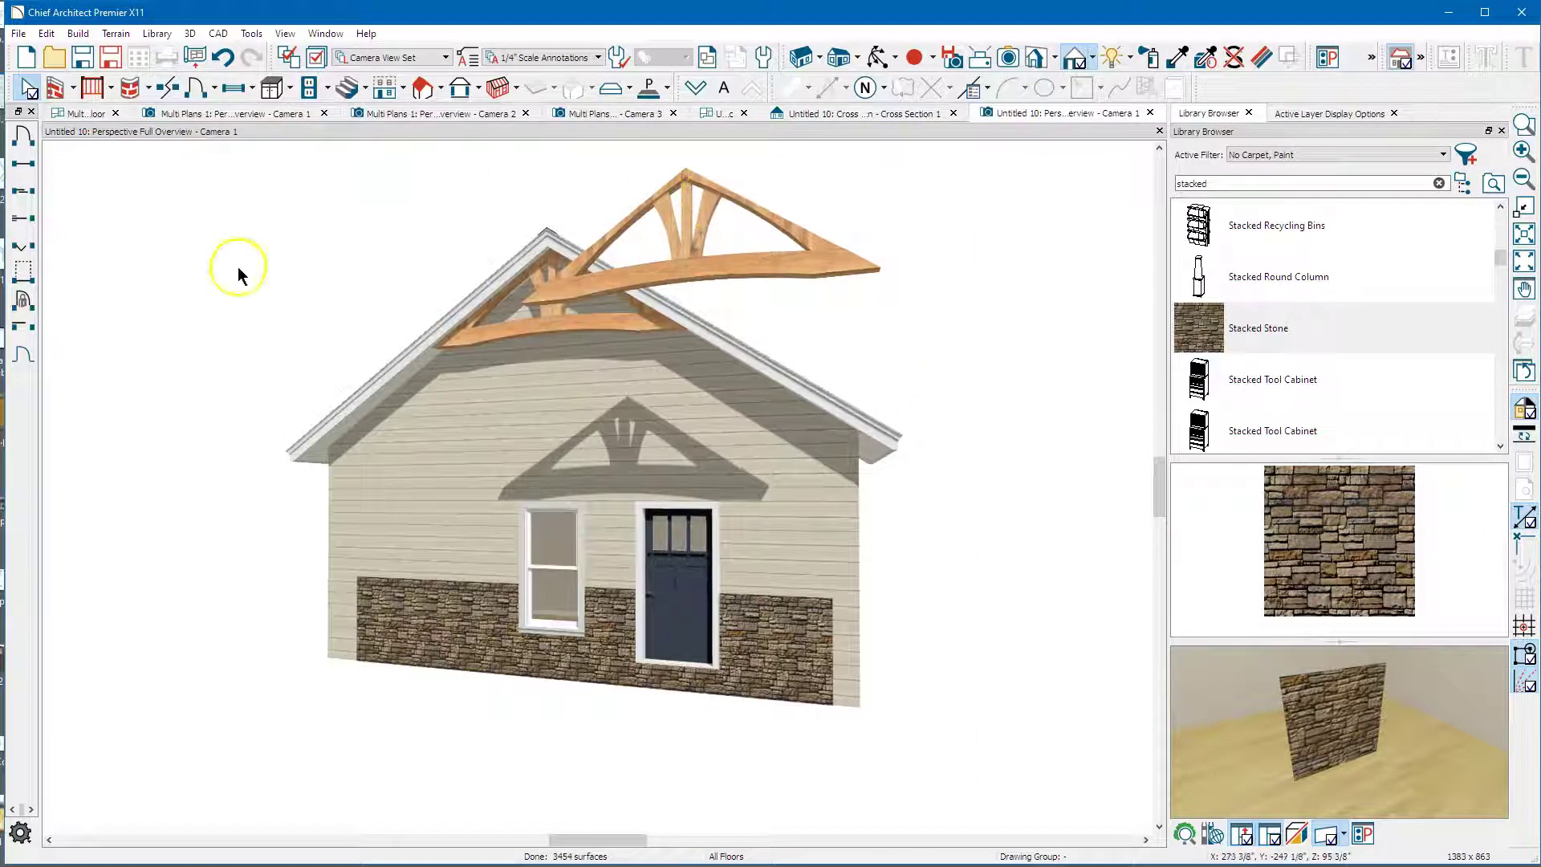